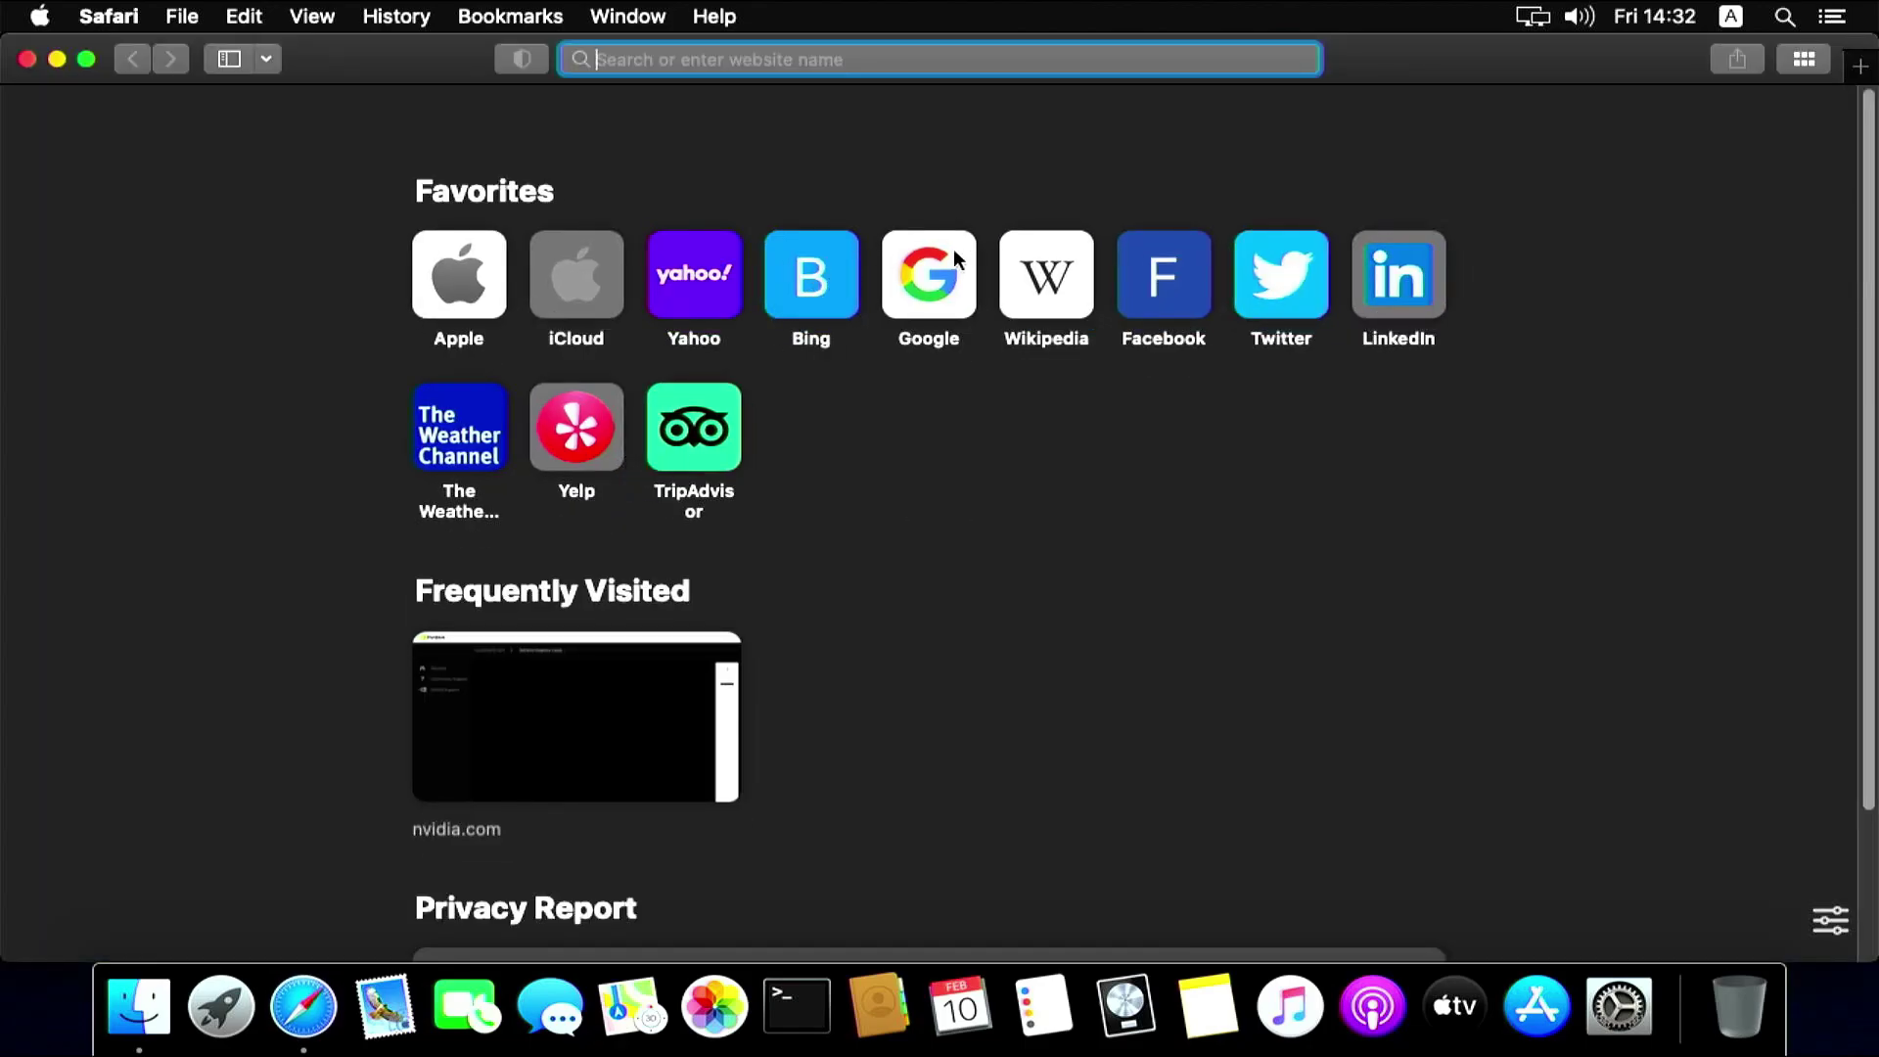
Search Google for "chatgpt", view the OpenAI ChatGPT page from the results, and quit Safari
click(933, 275)
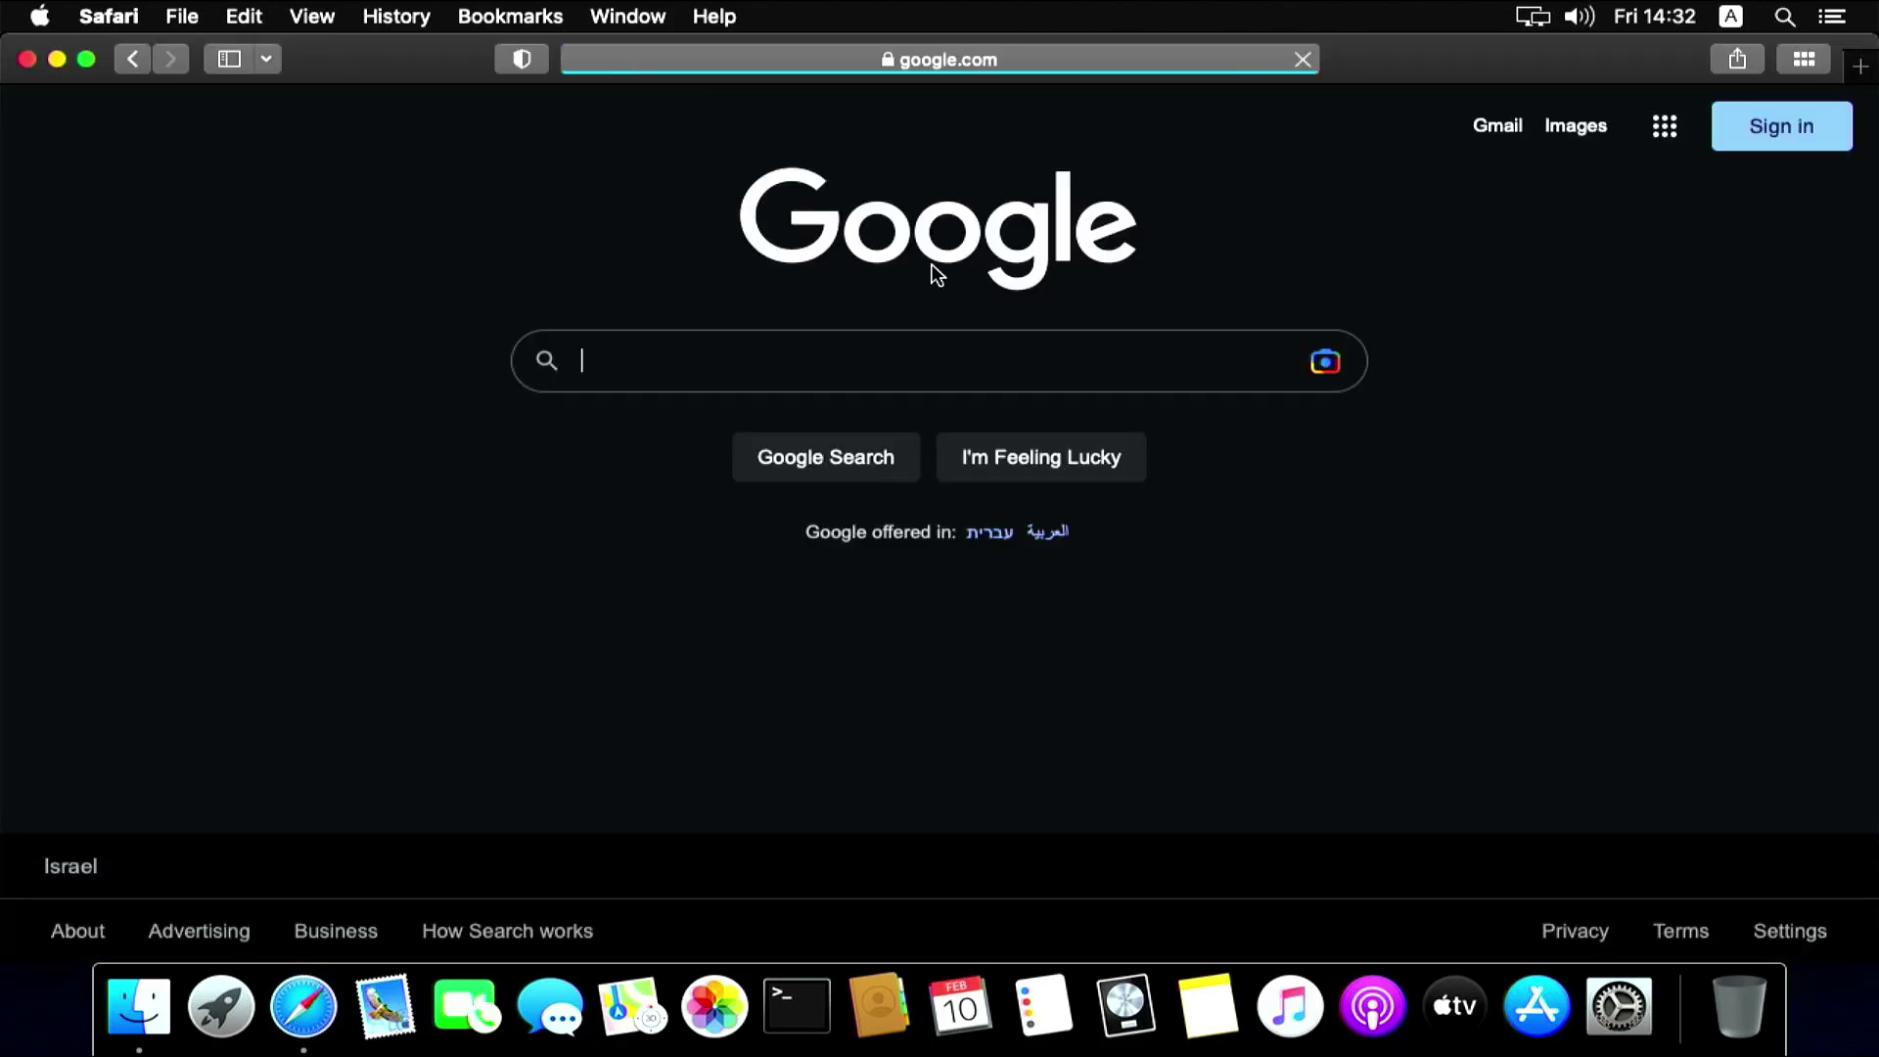
text(c)
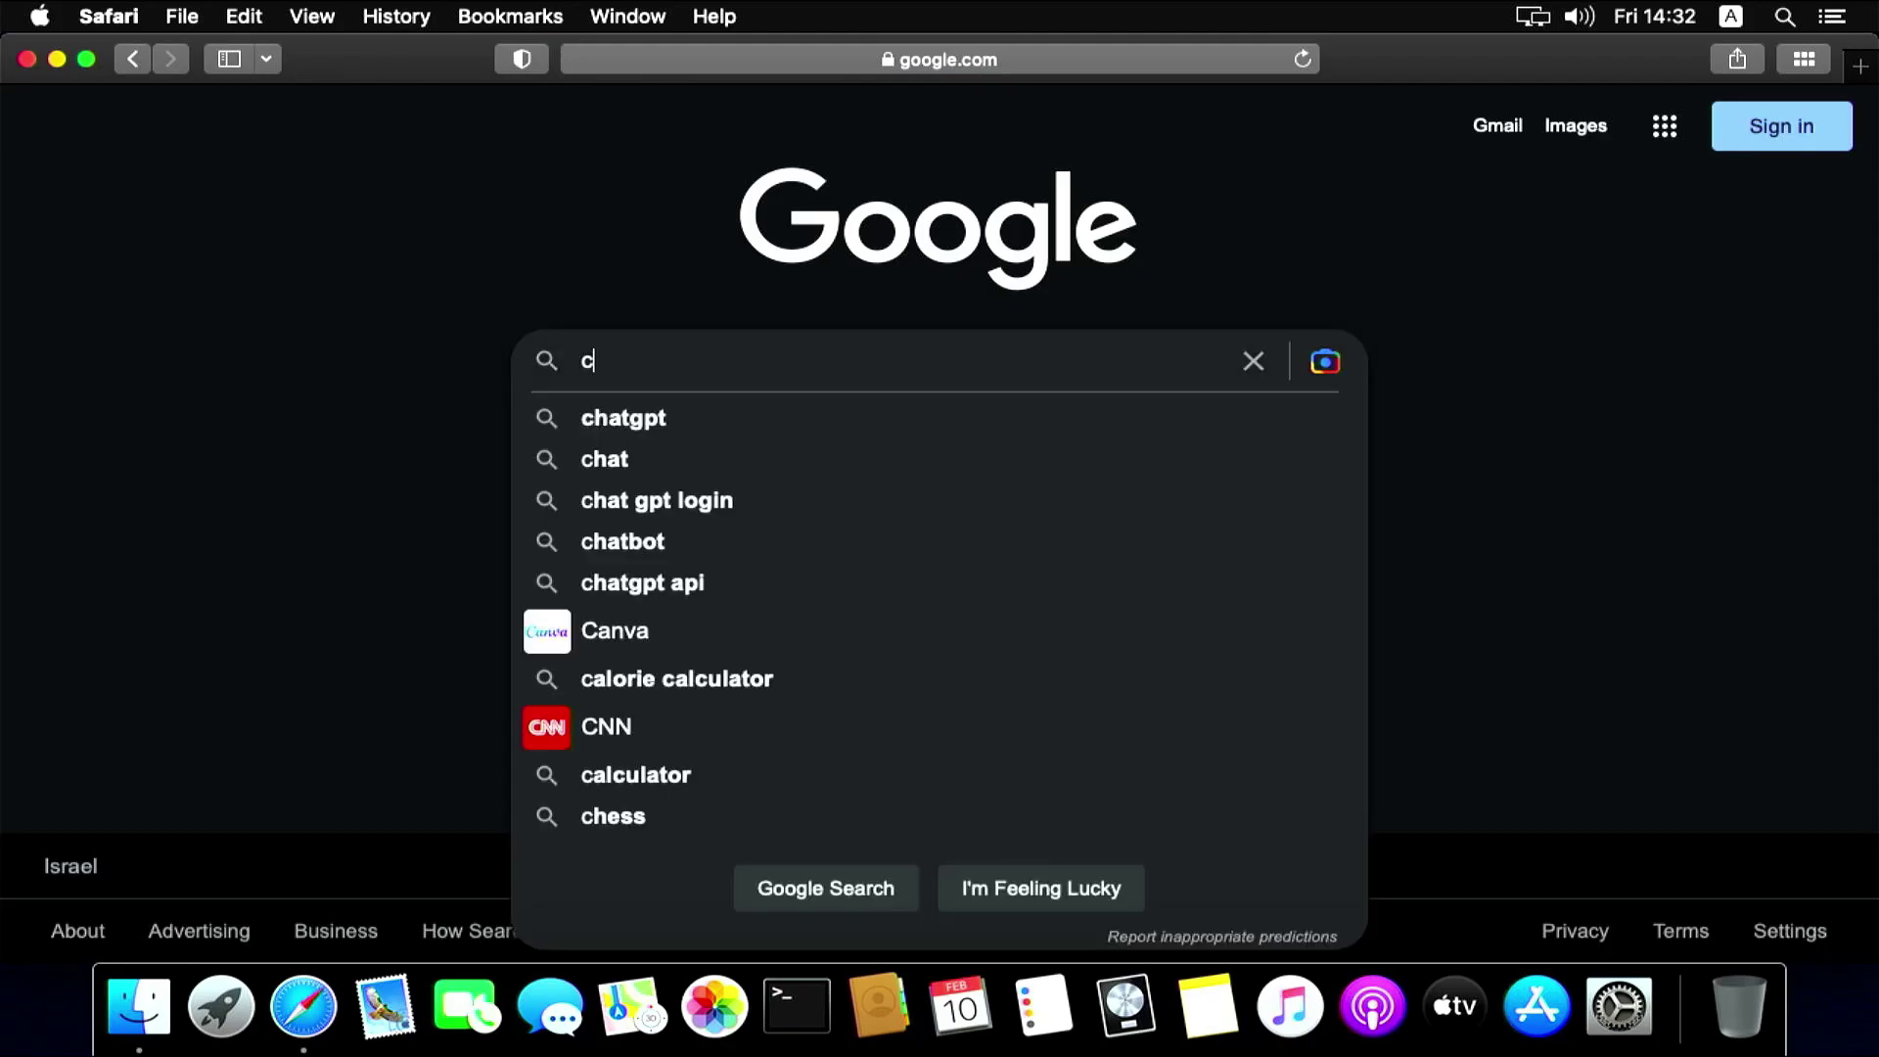
text(hatgpt)
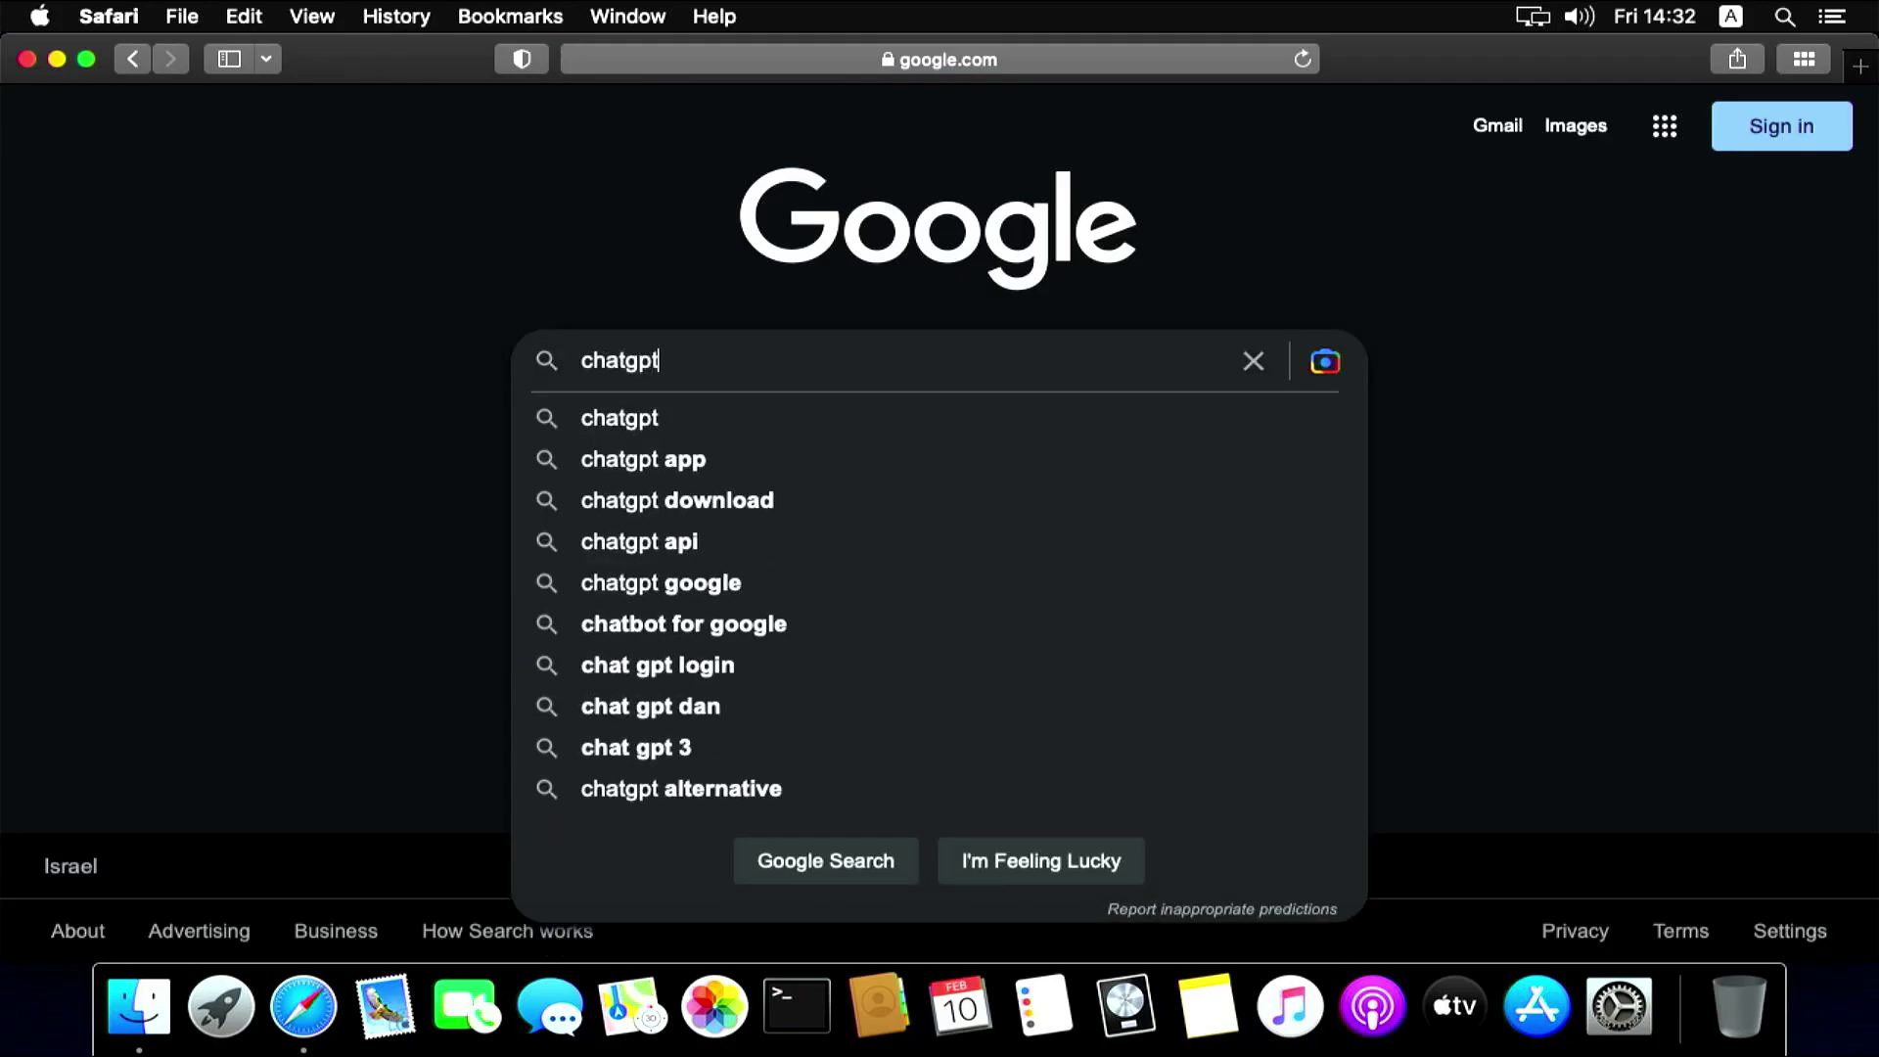
key(Return)
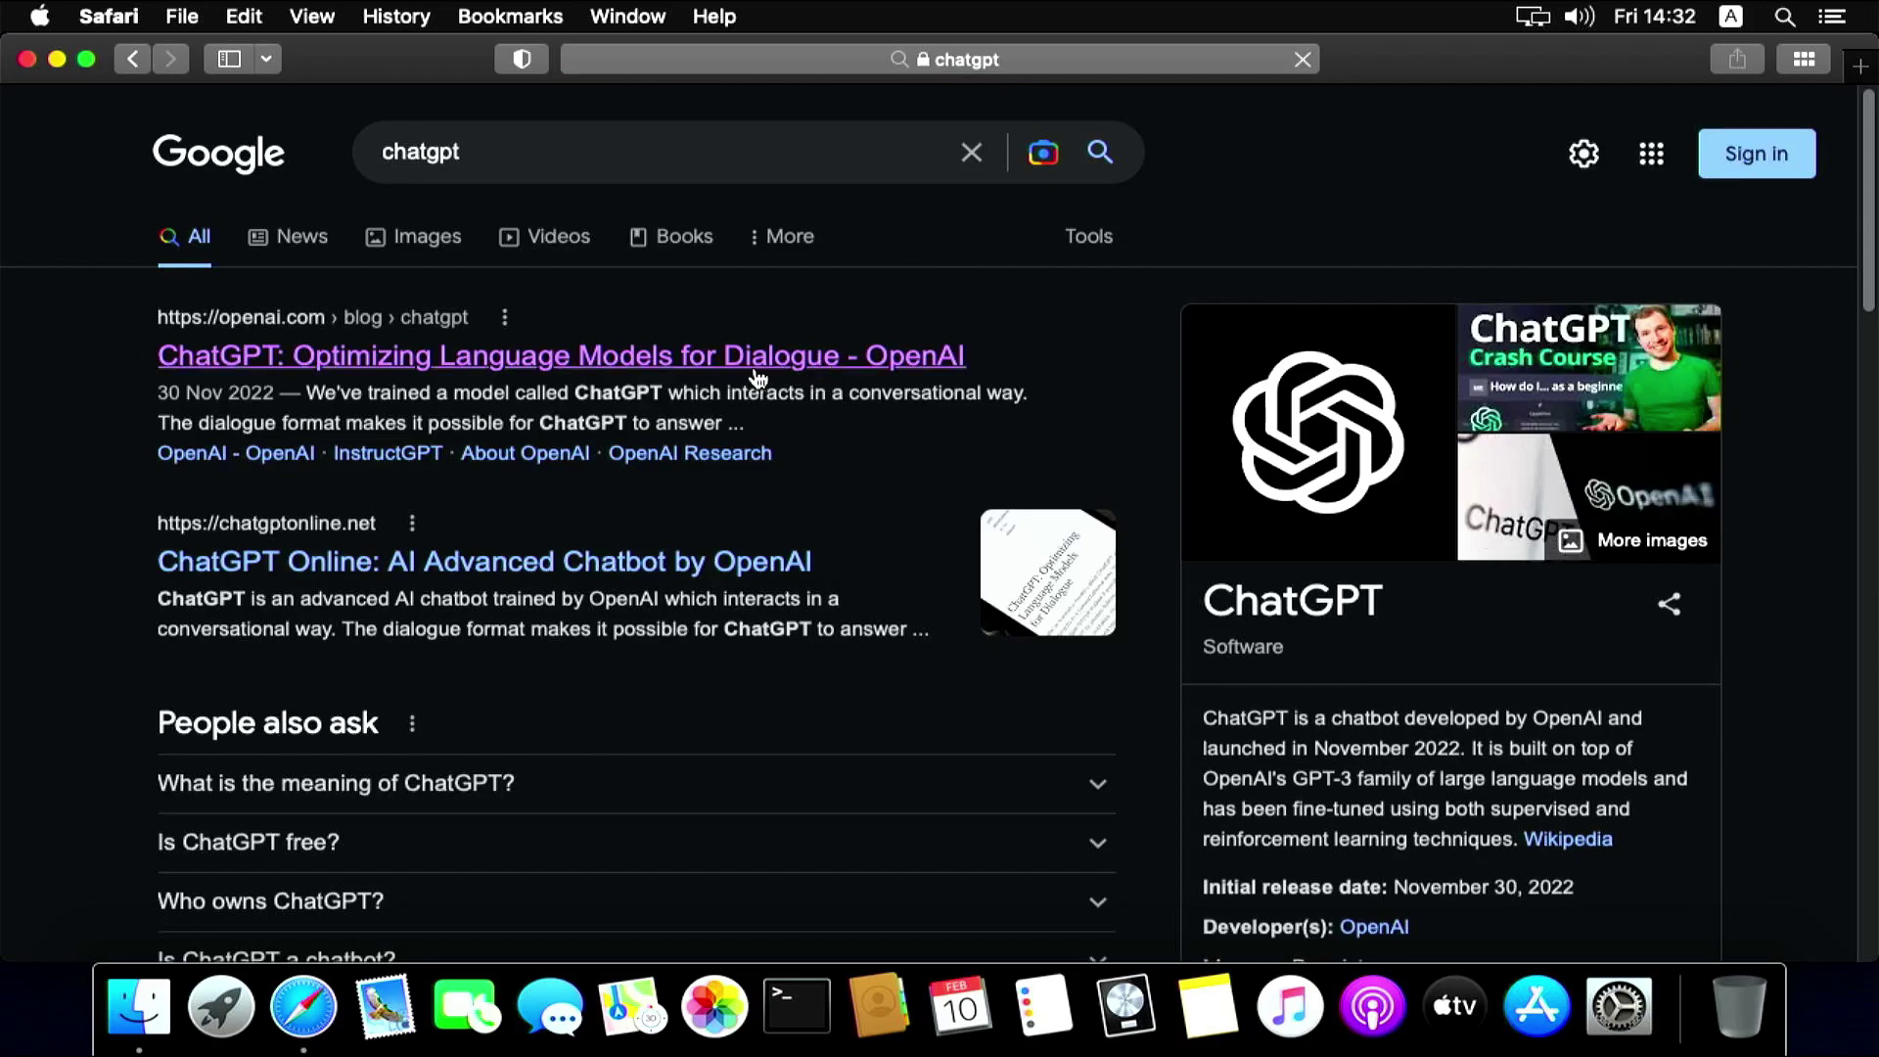
click(736, 366)
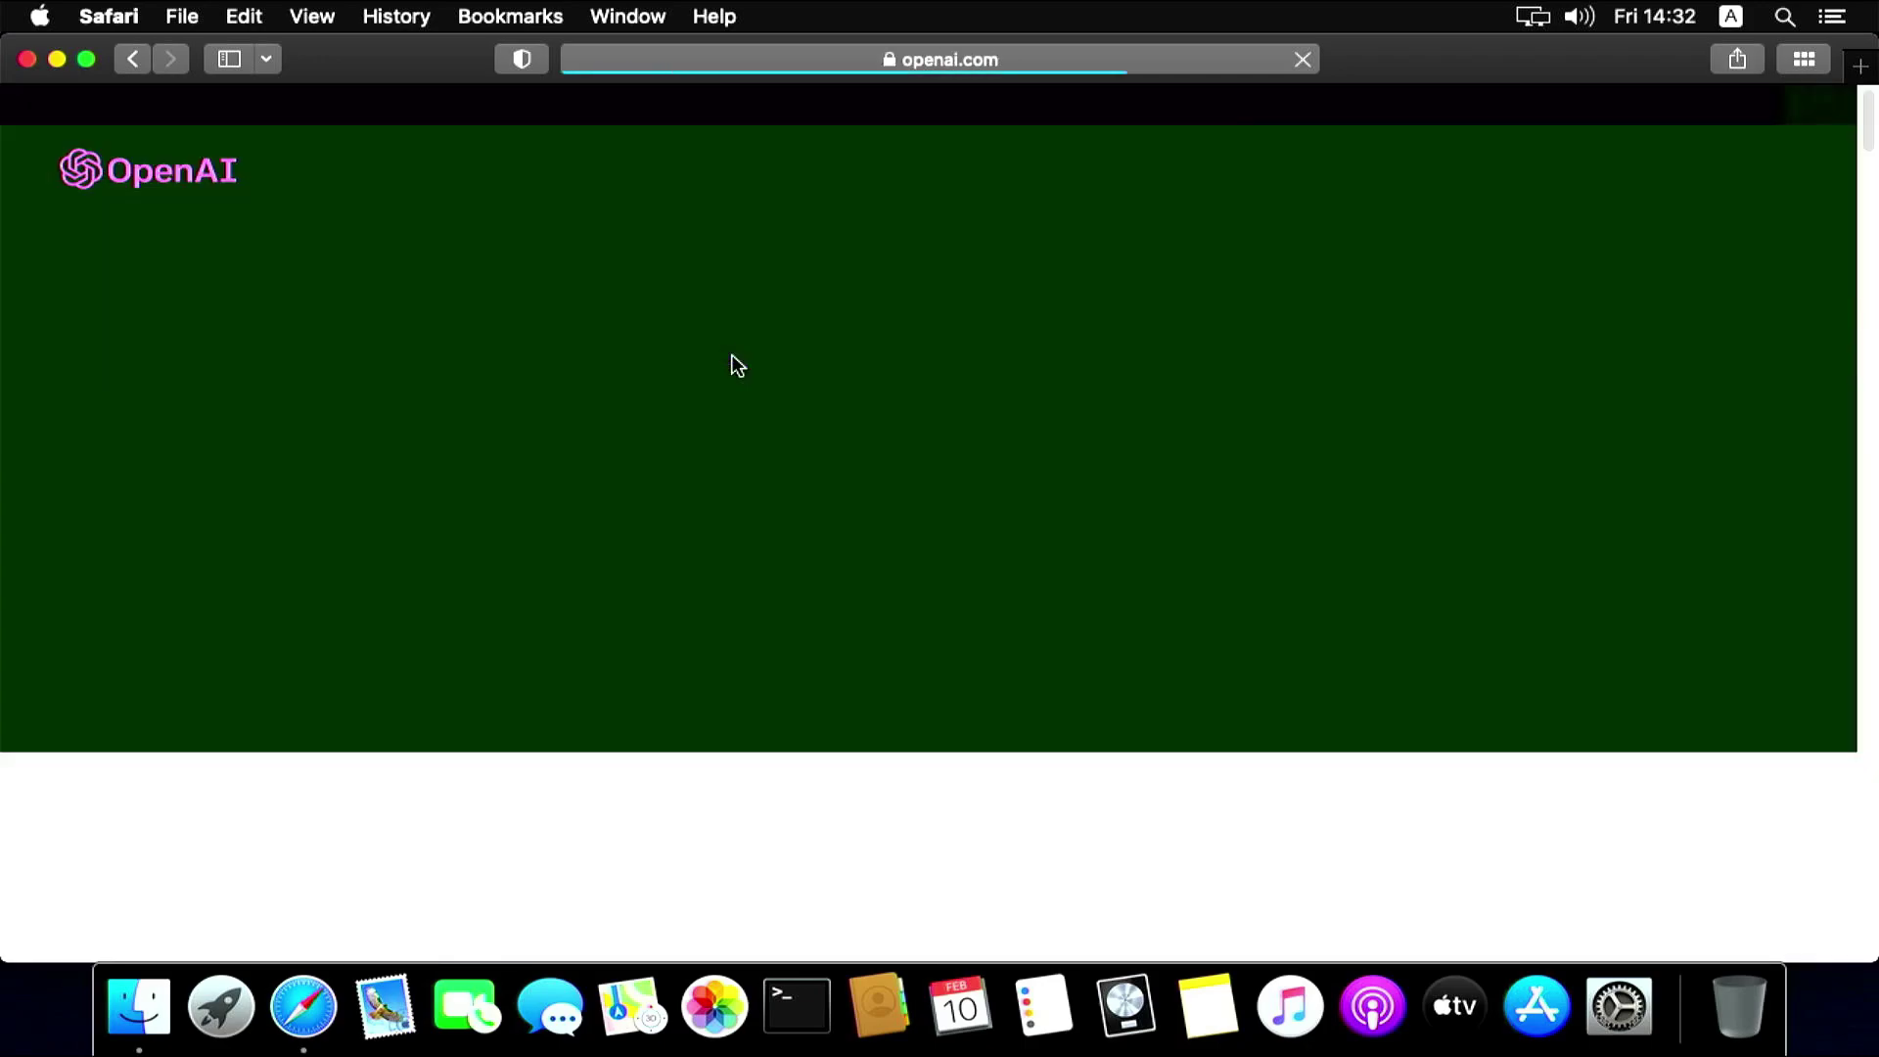
key(super+q)
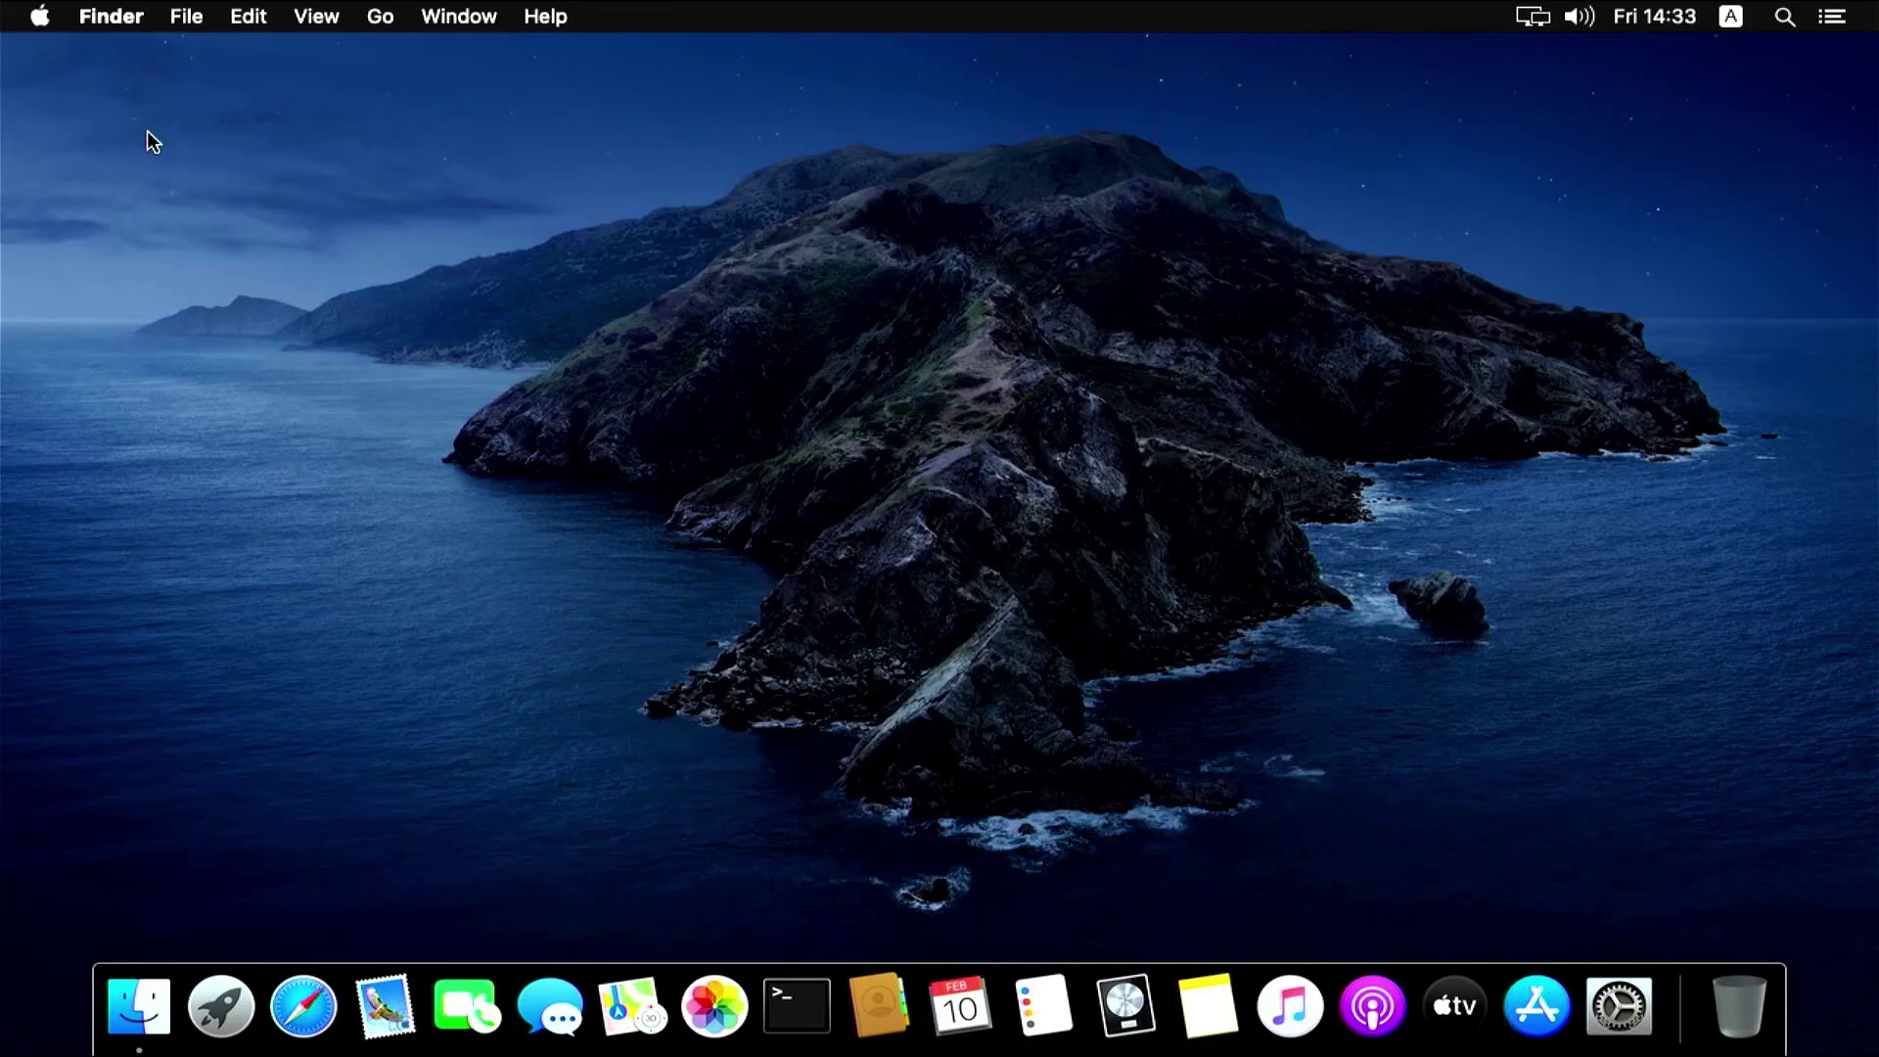
Restart the Mac
click(41, 19)
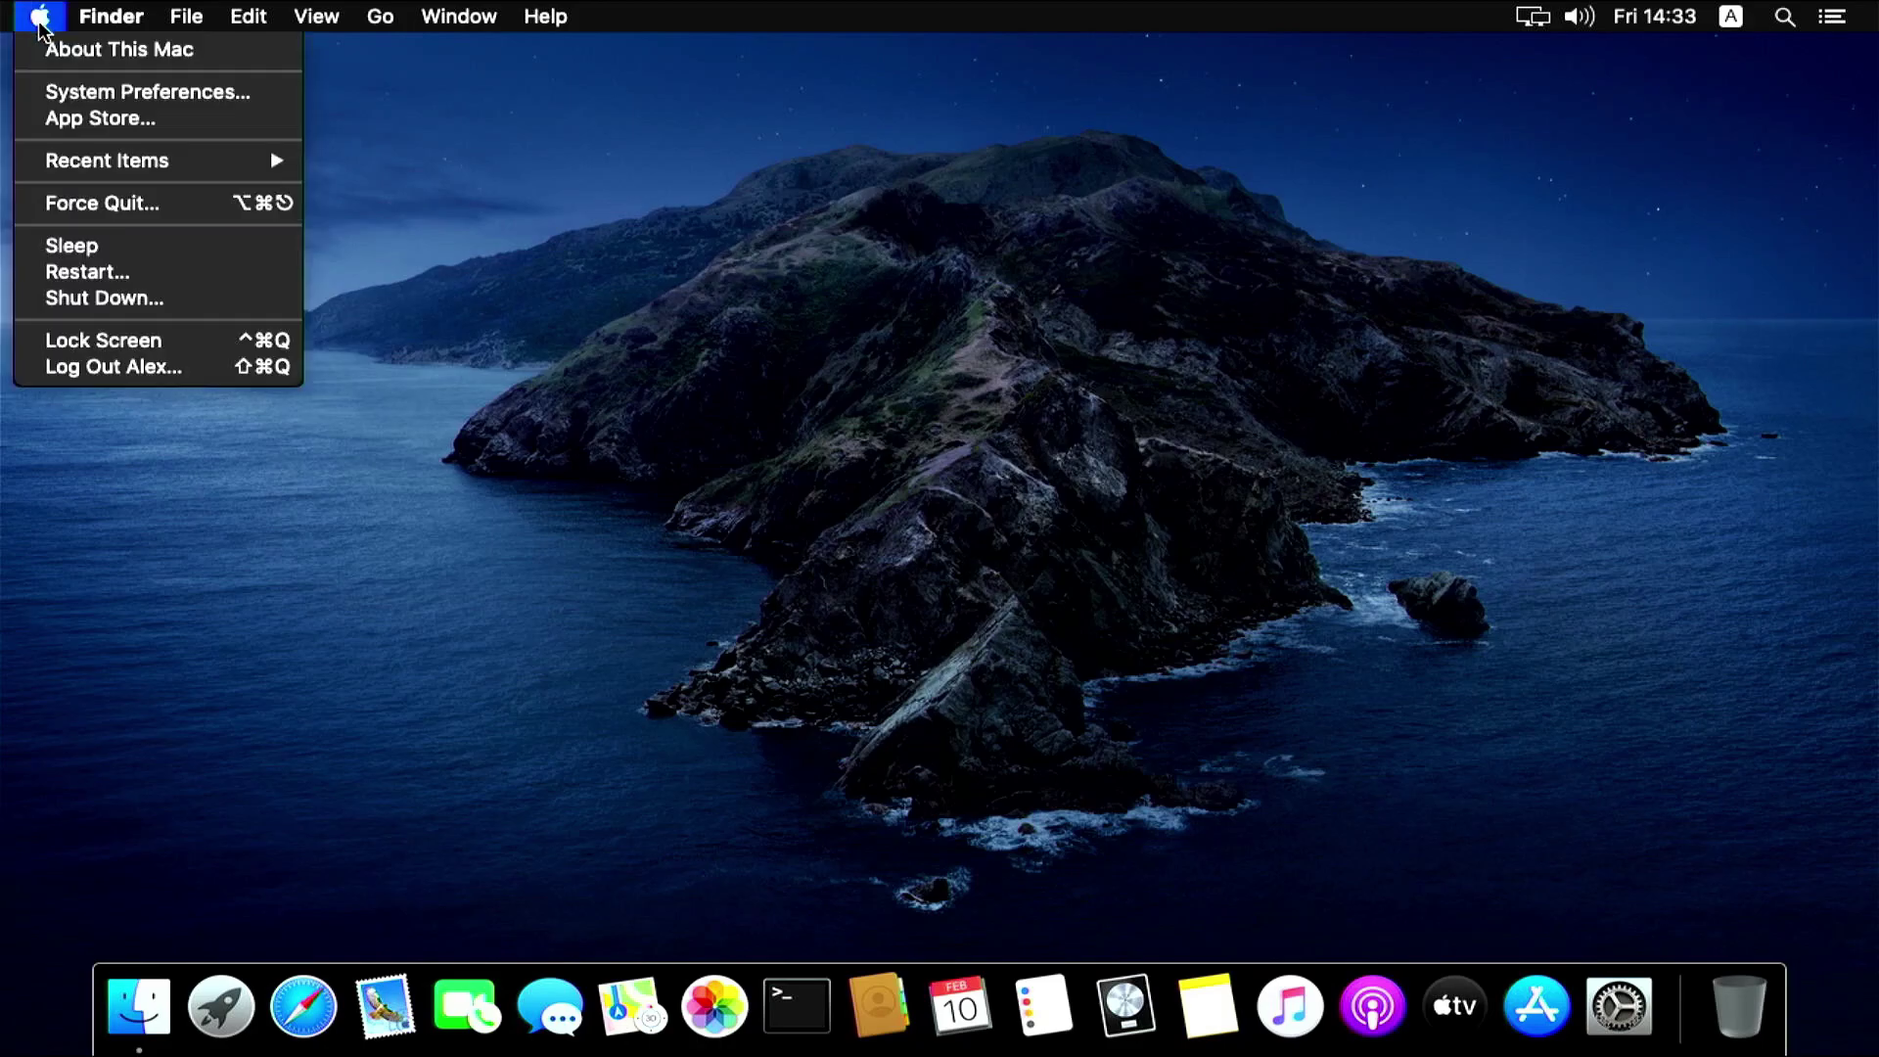
click(98, 273)
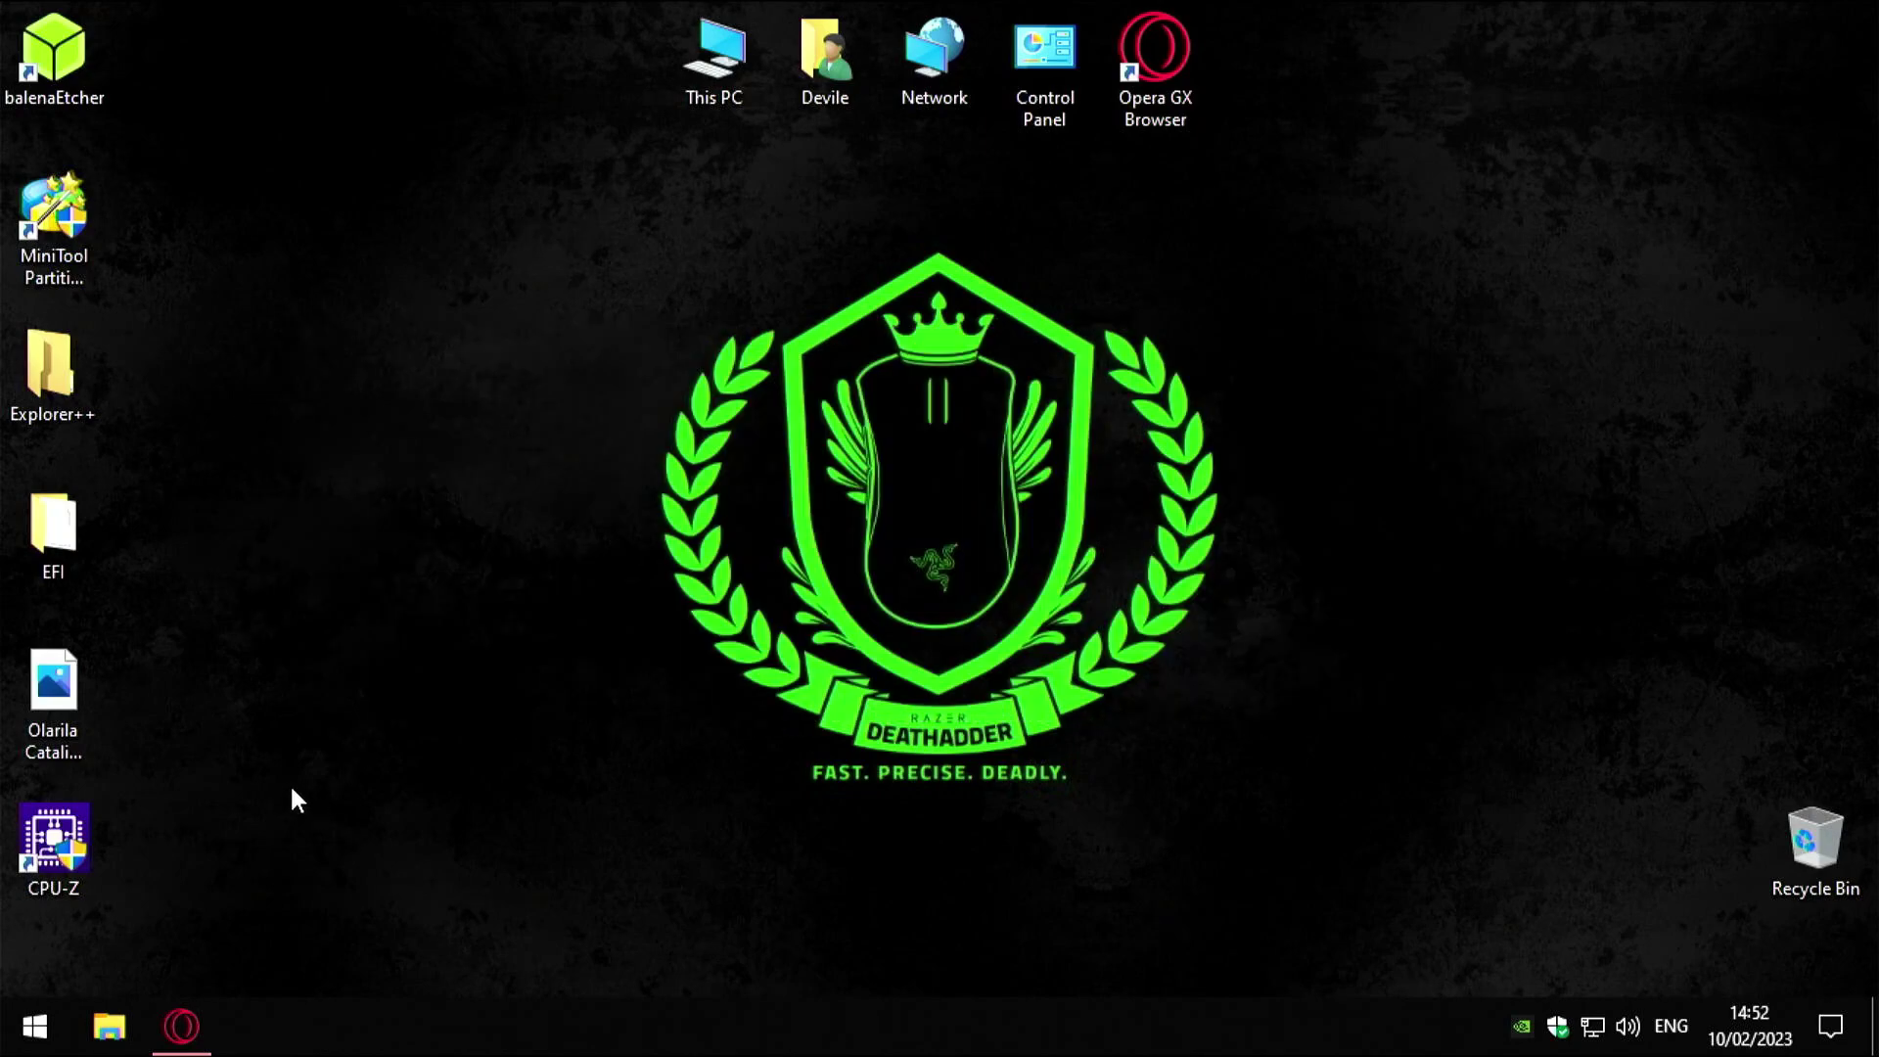
In Opera GX, search for "cpuz" and look over the classic version downloads on CPUID's CPU-Z page, closing that page when done
click(68, 842)
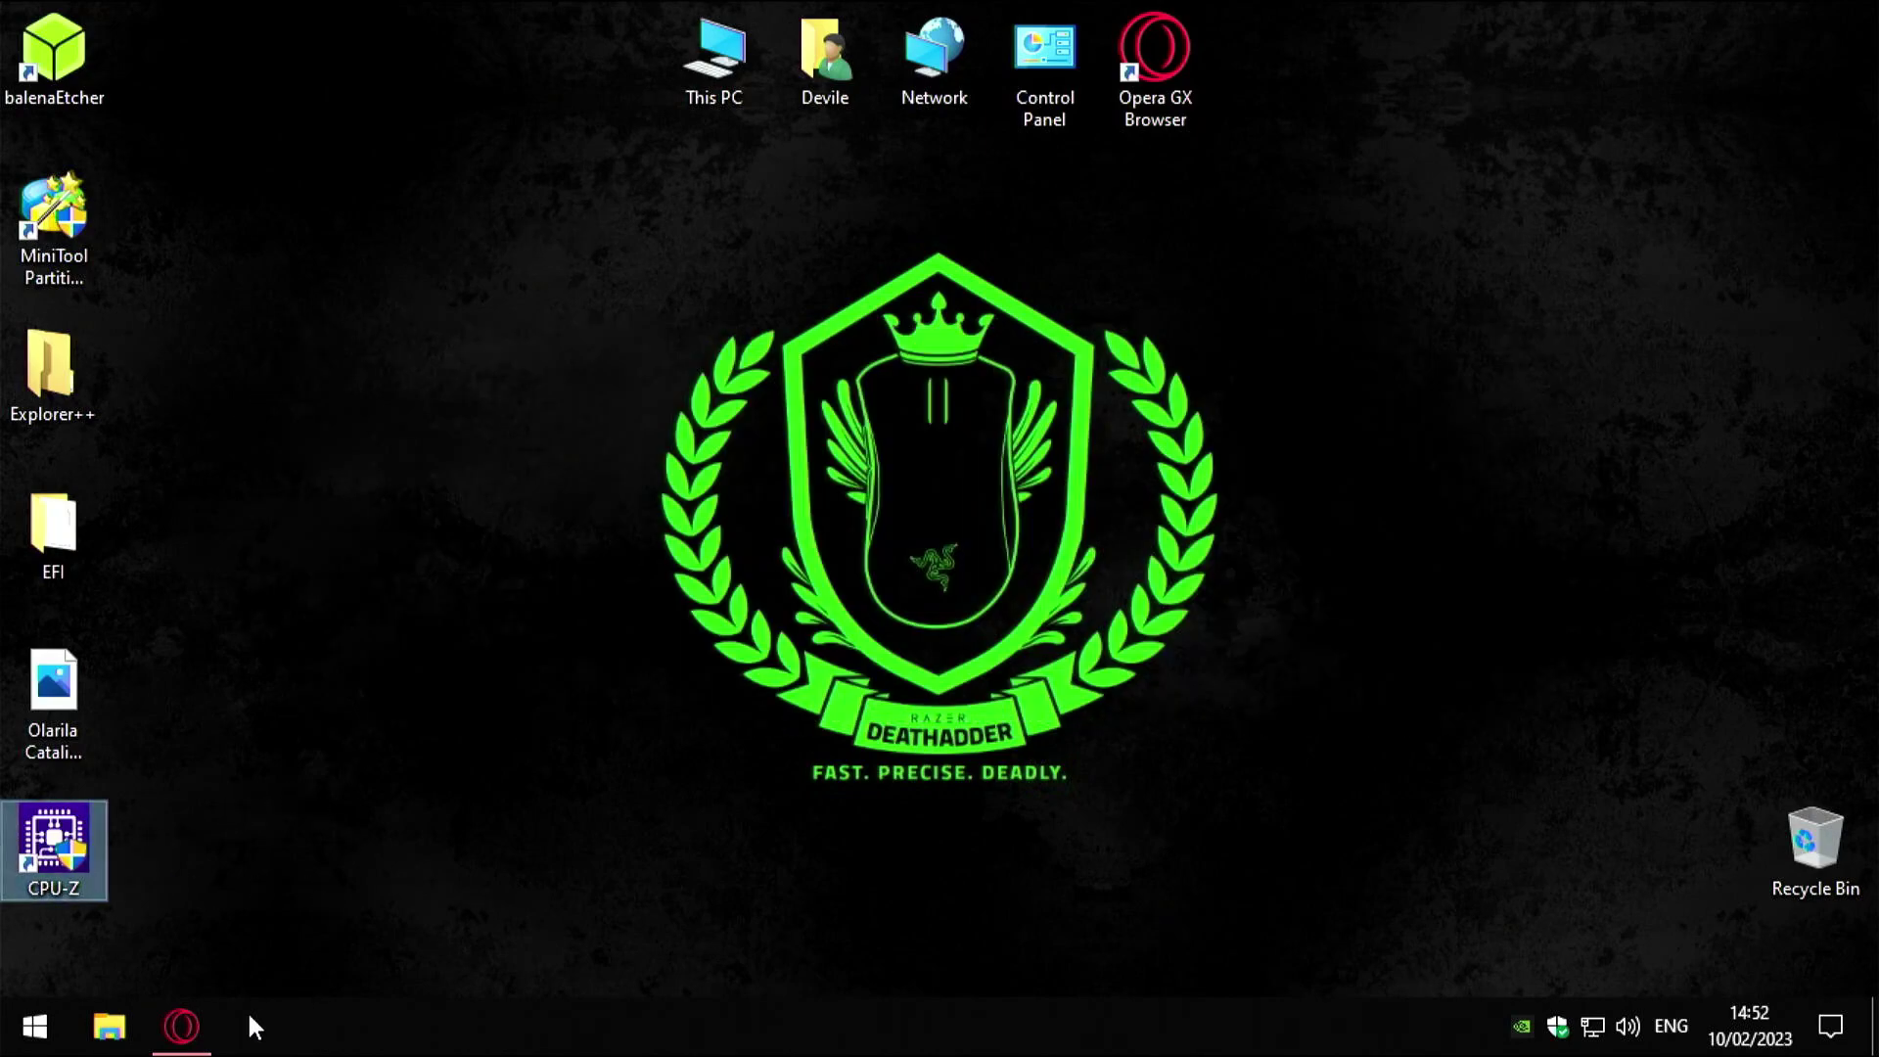
click(181, 1025)
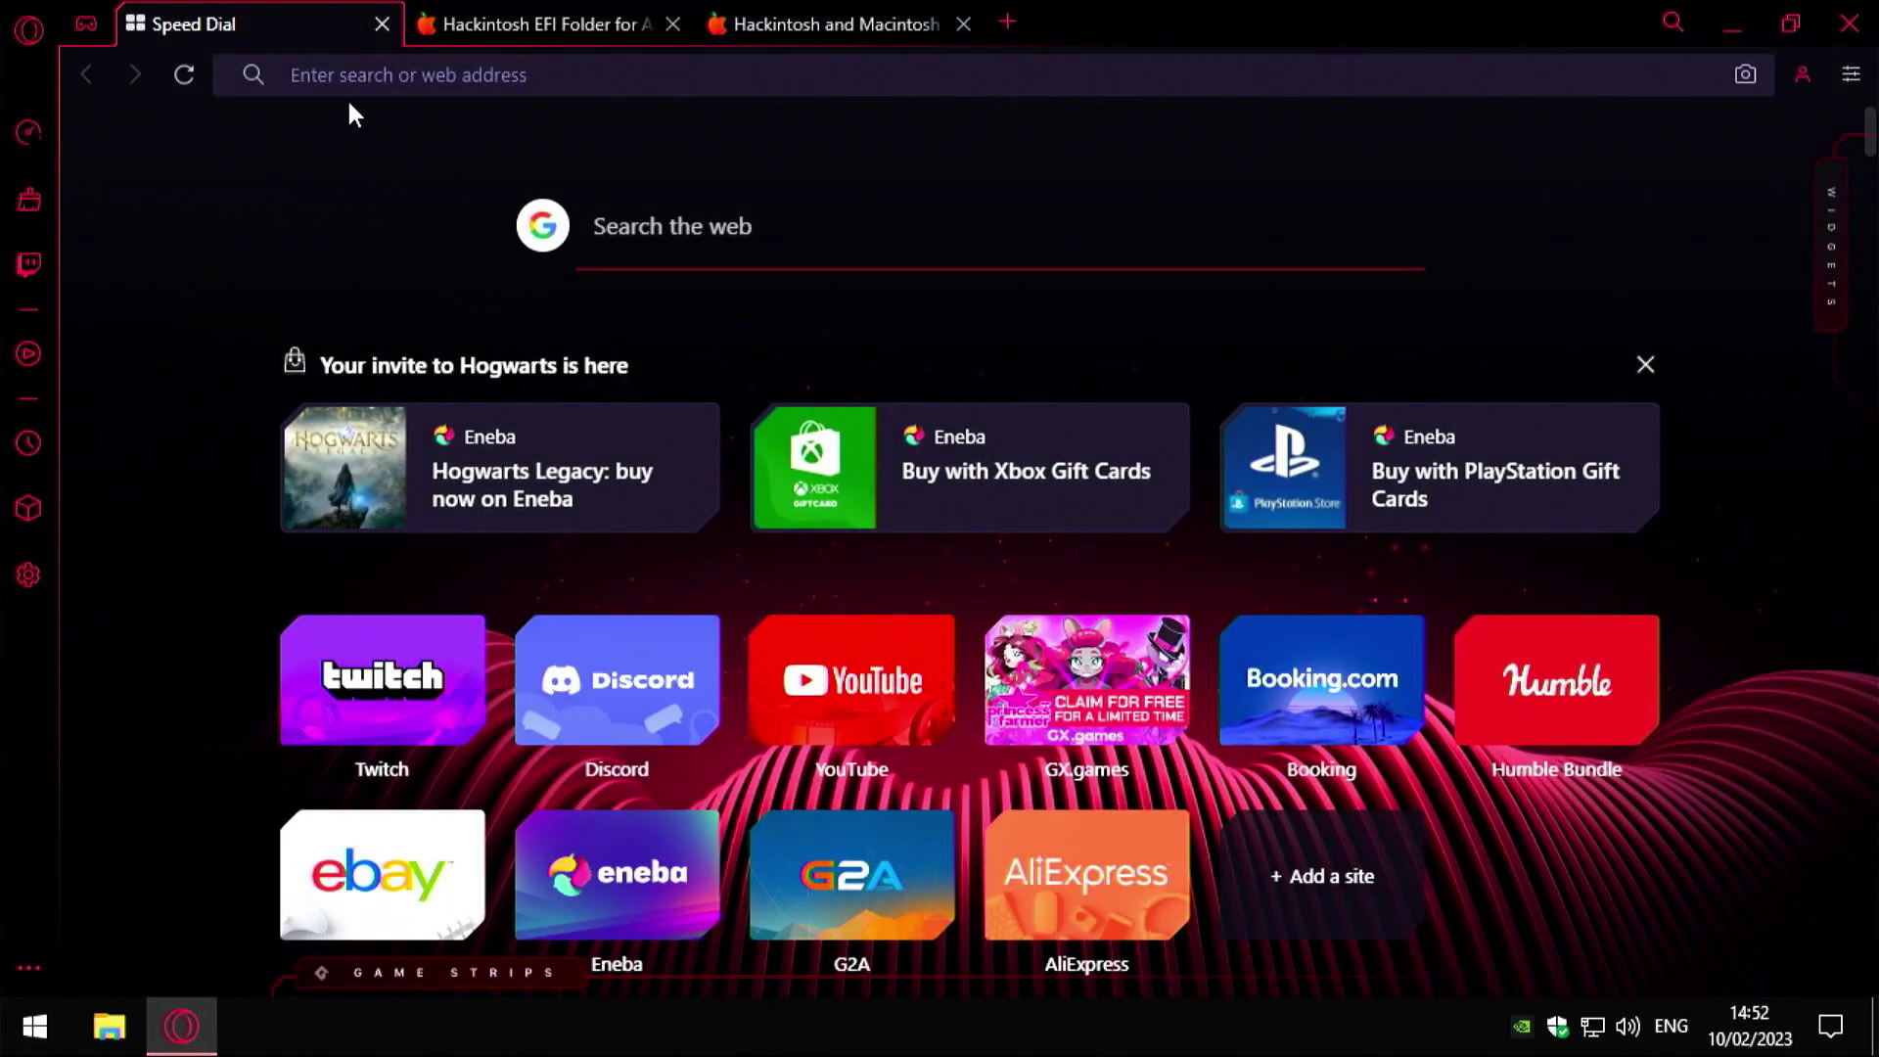
text(cpuz)
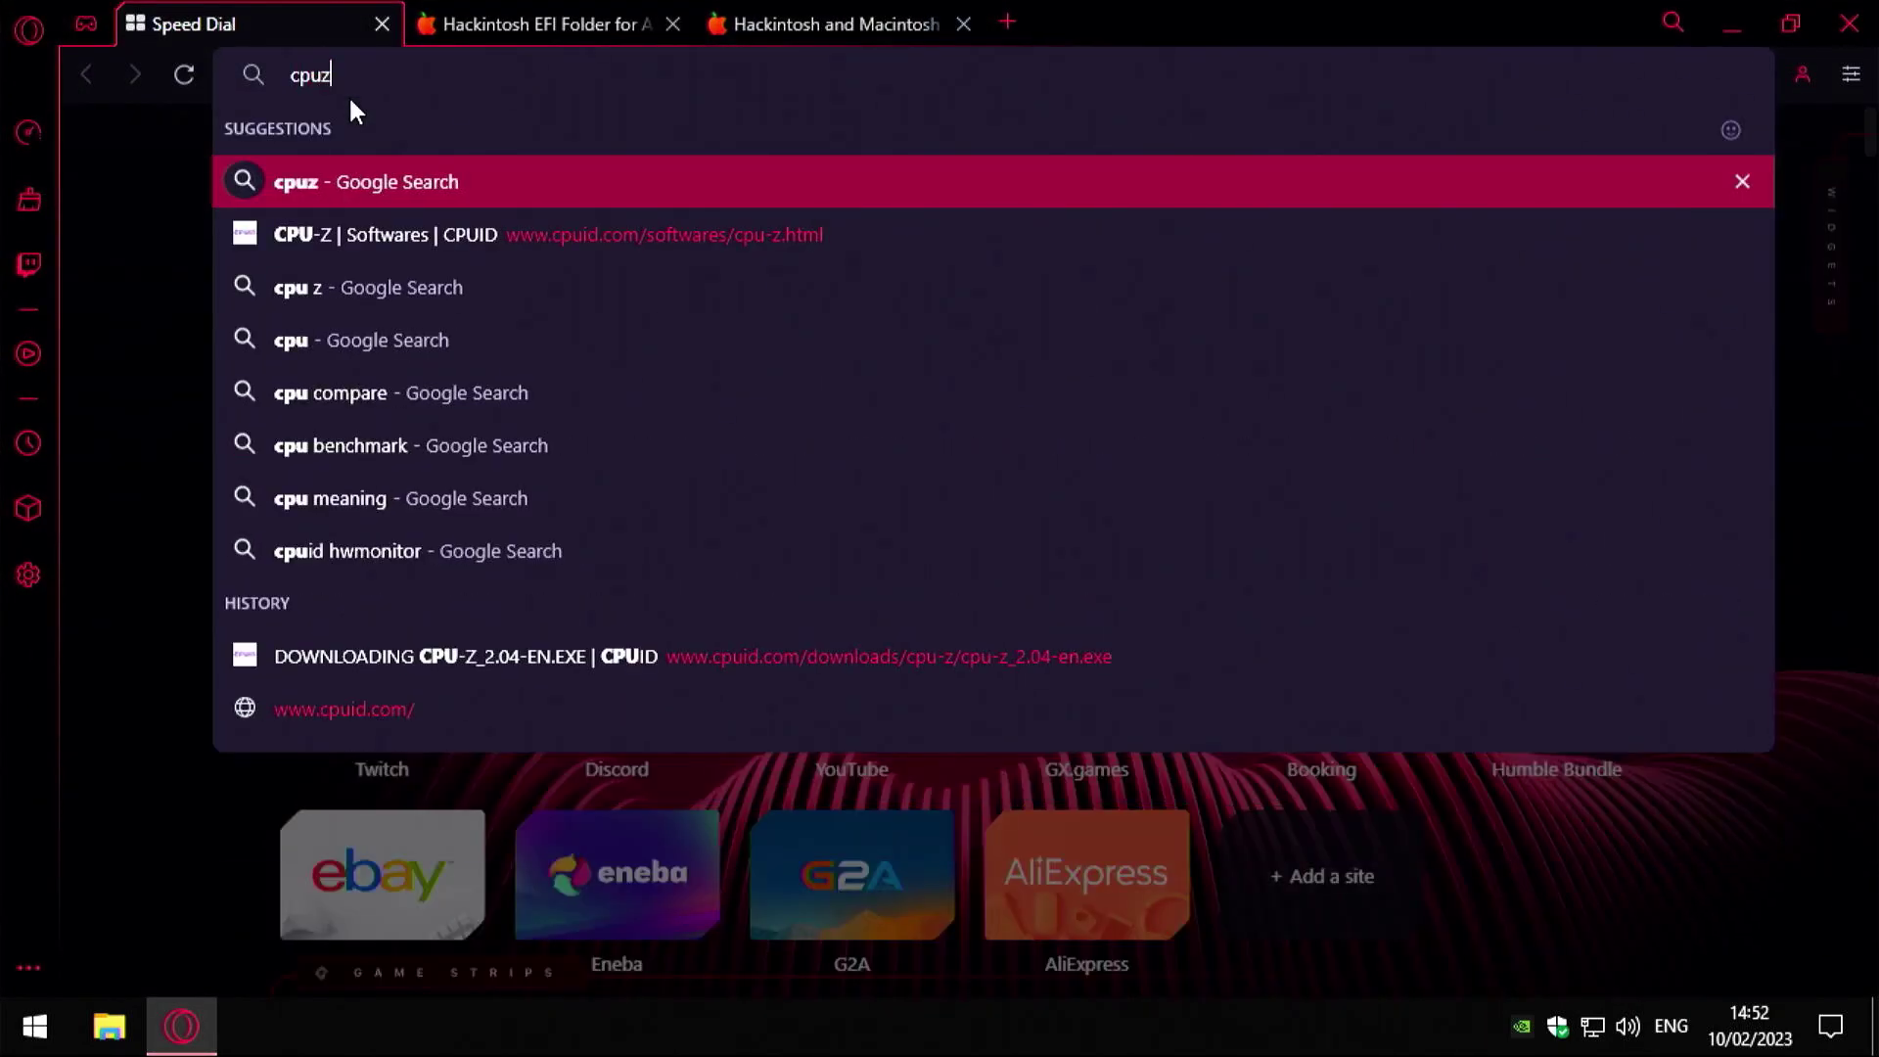
key(Return)
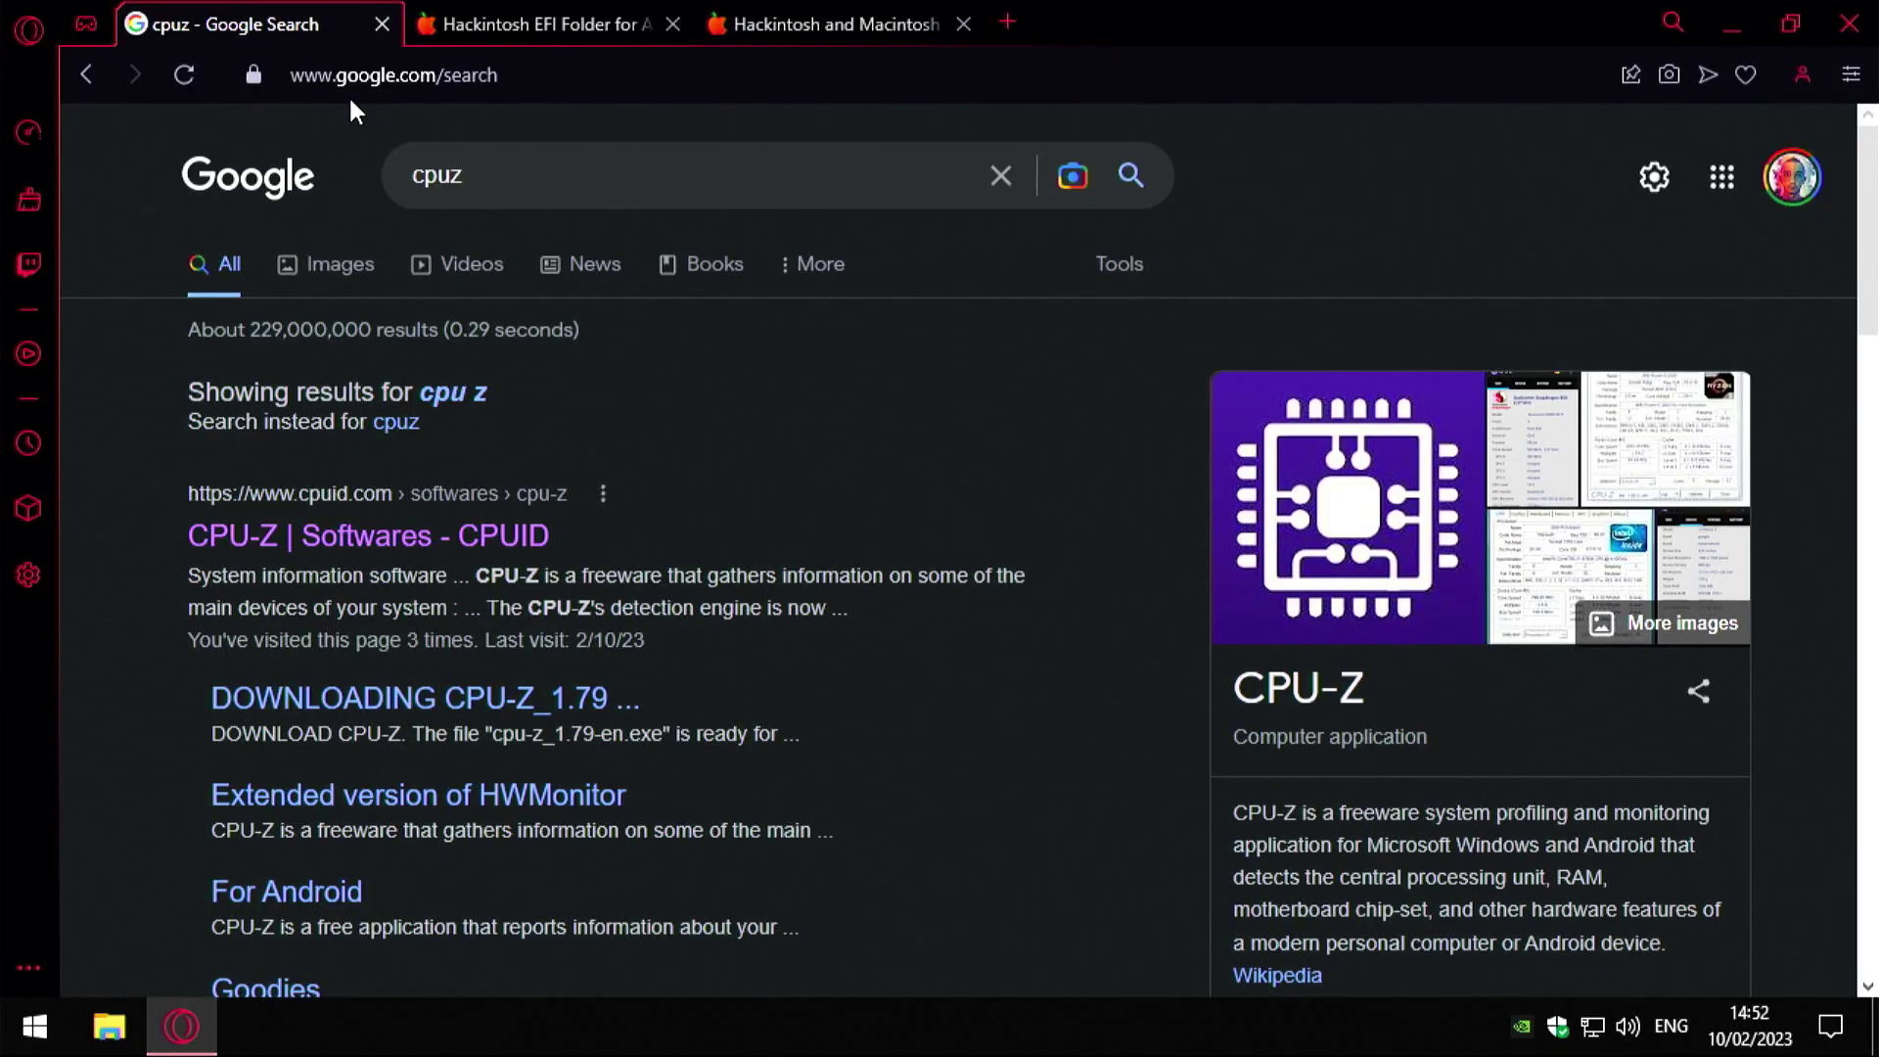
click(311, 537)
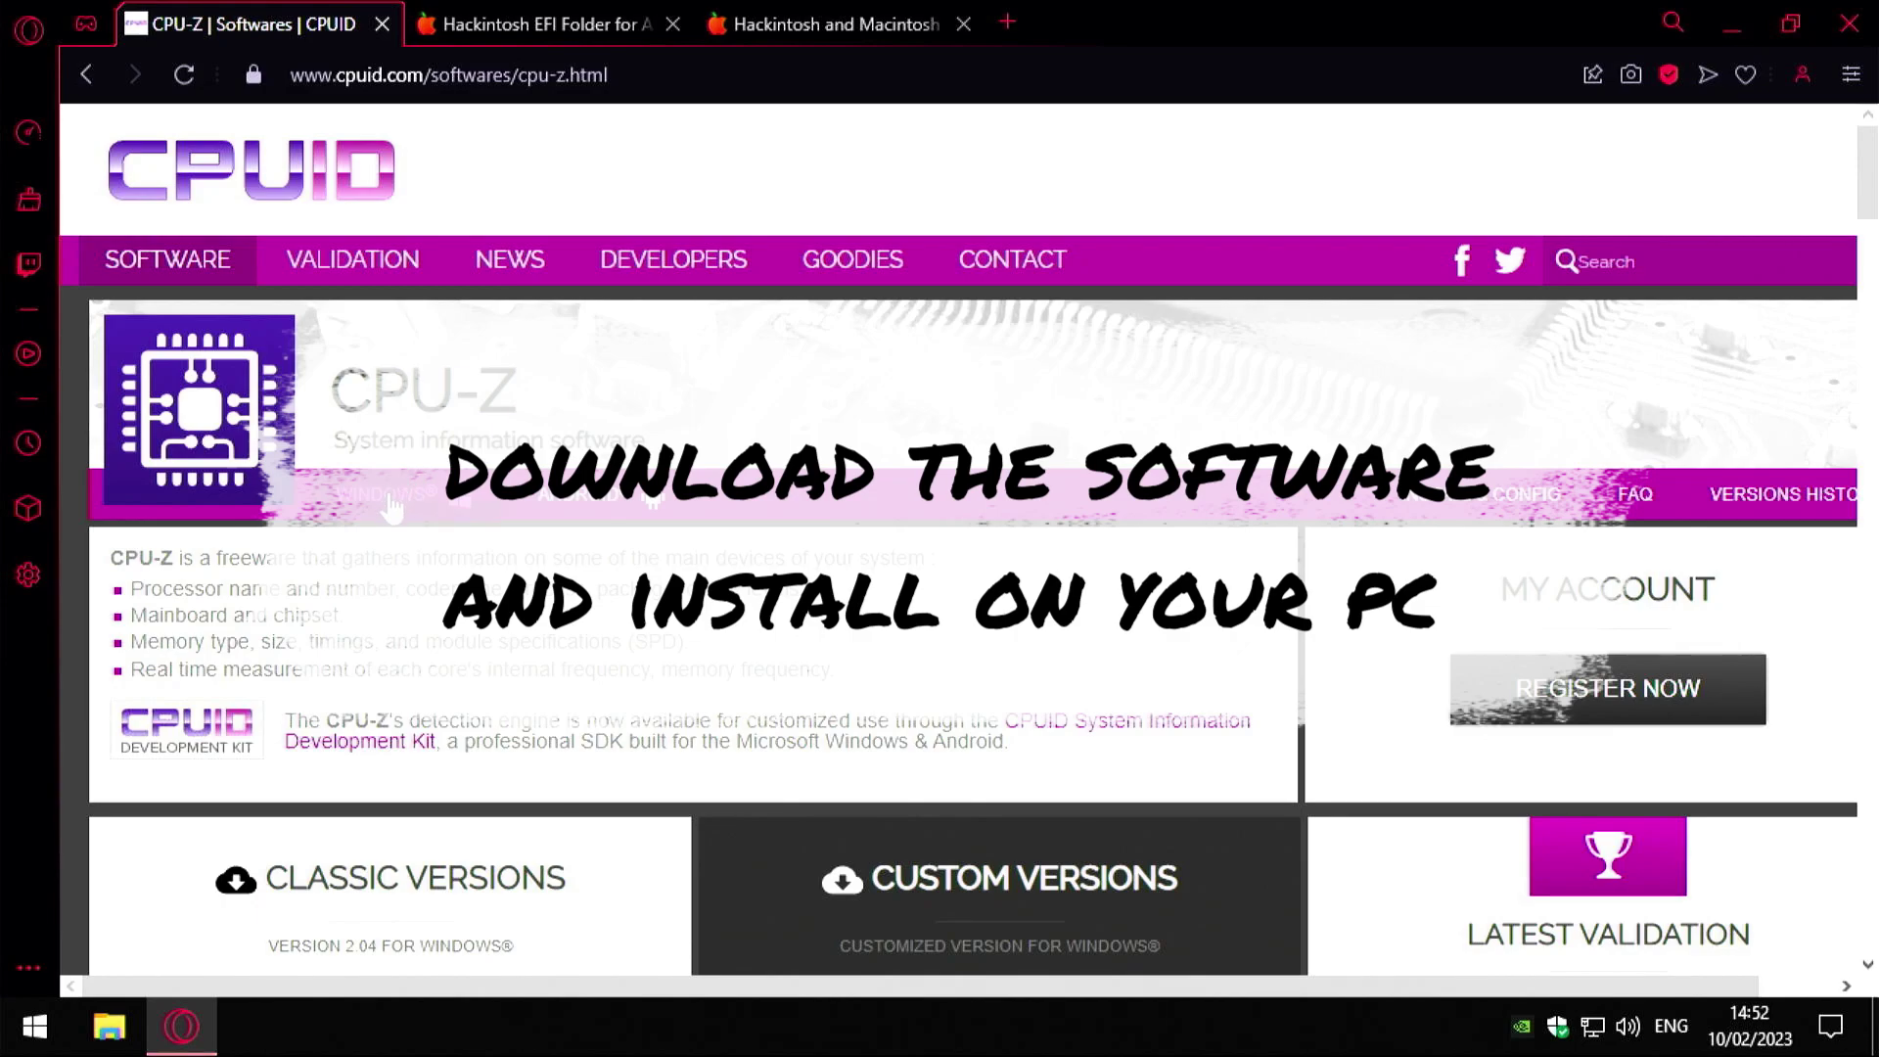
scroll(389, 501, down, 4)
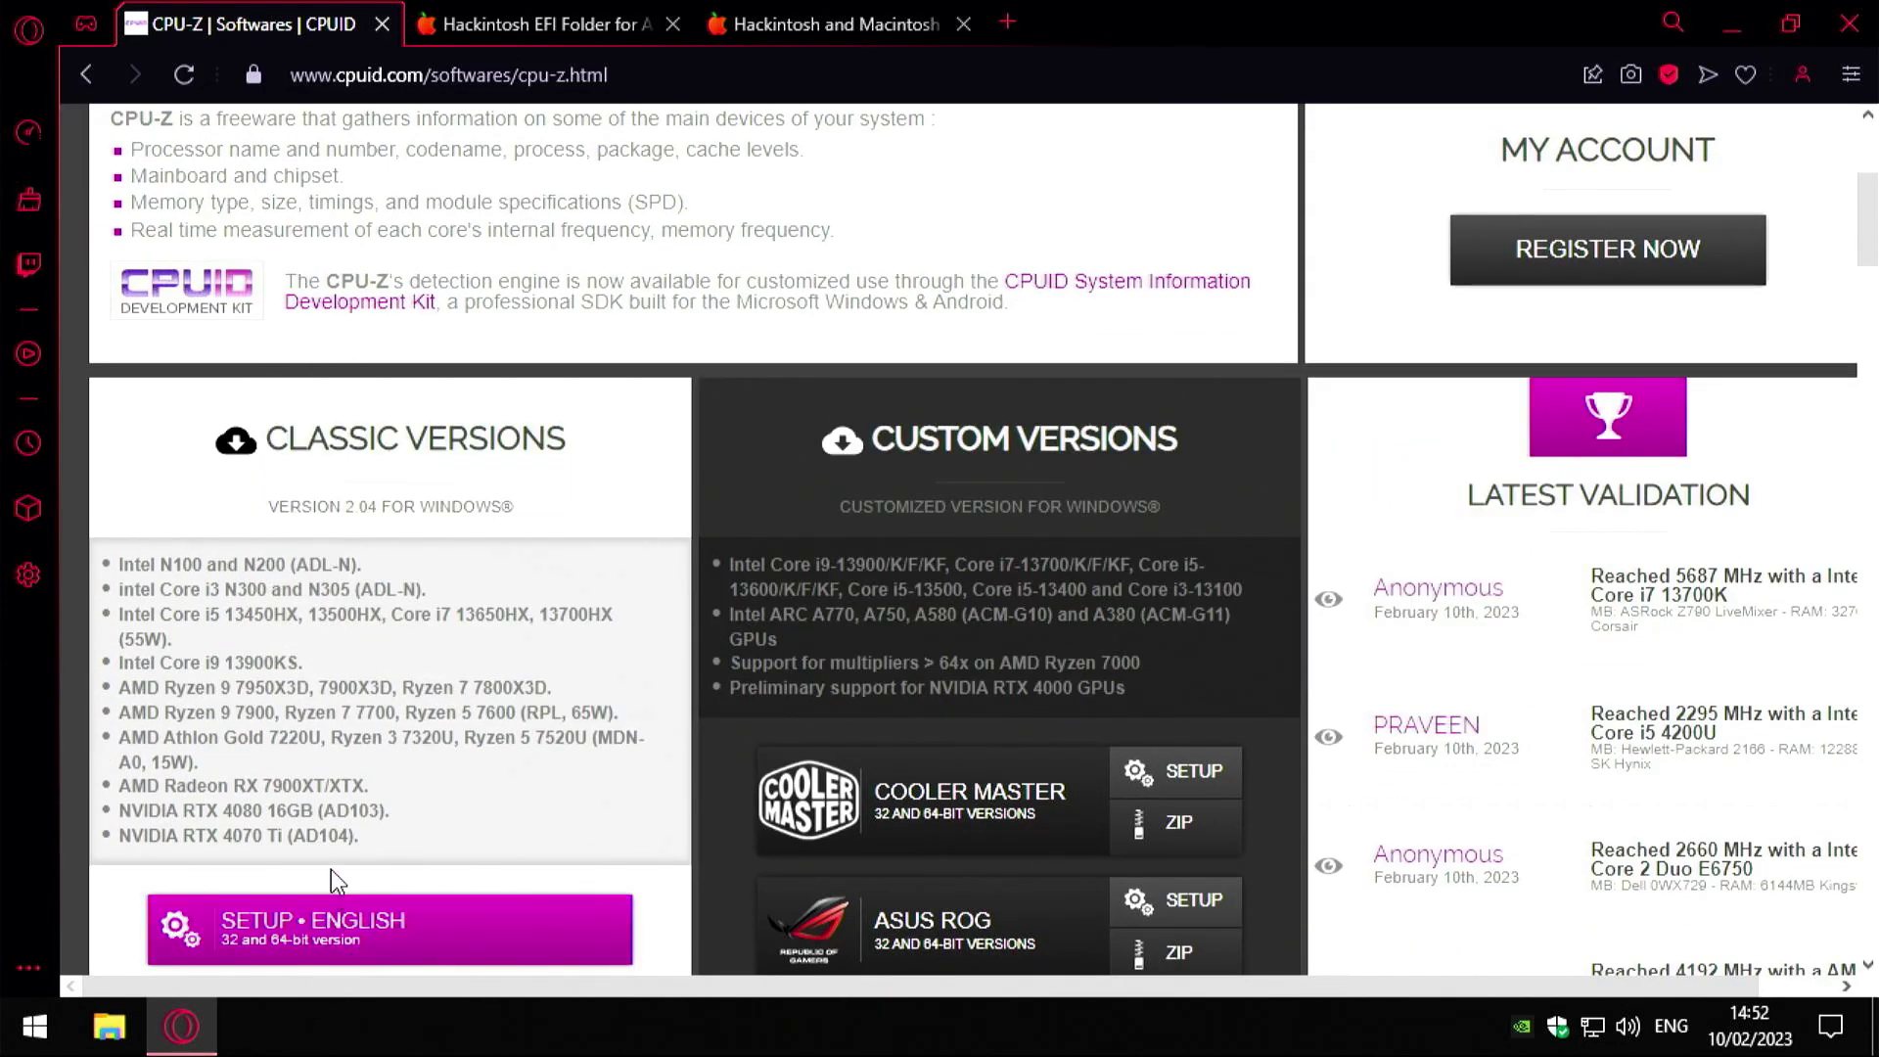
click(383, 22)
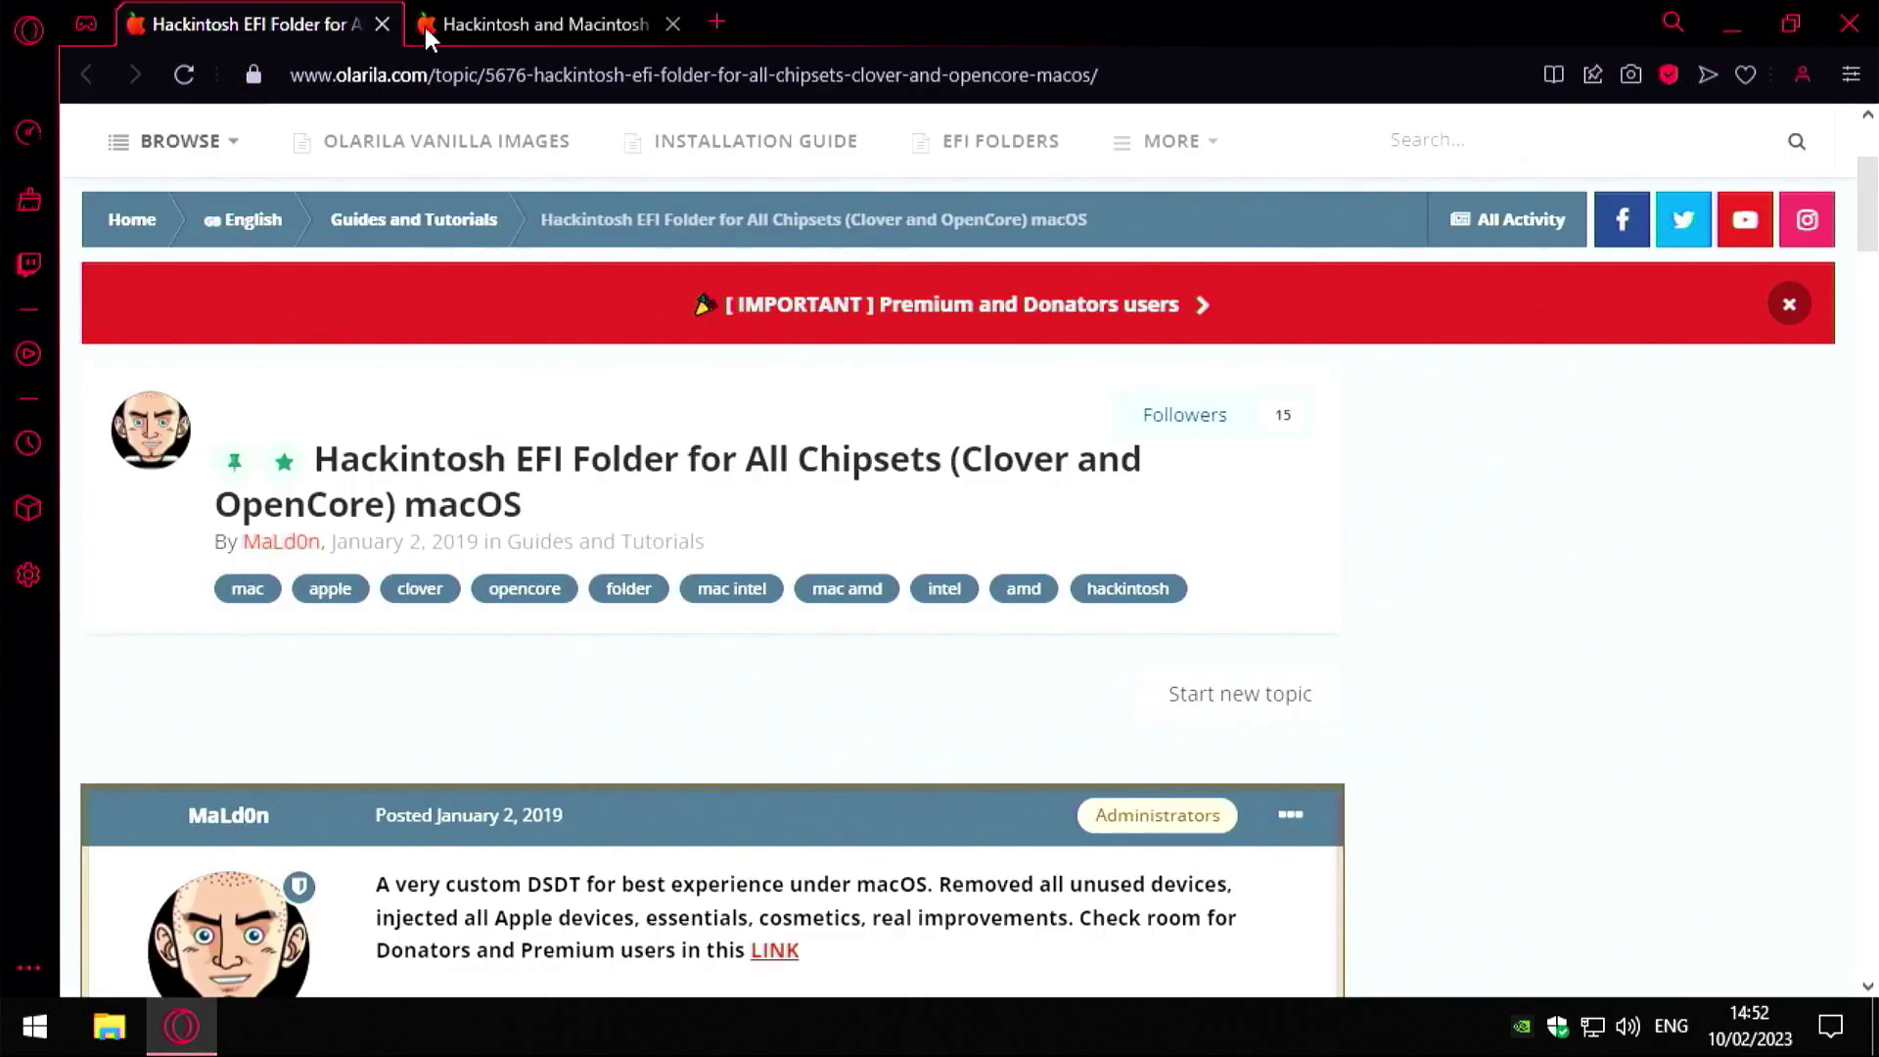
Minimize the browser and launch CPU-Z with administrator permission, continuing without the update, to view the processor's code name
click(1734, 23)
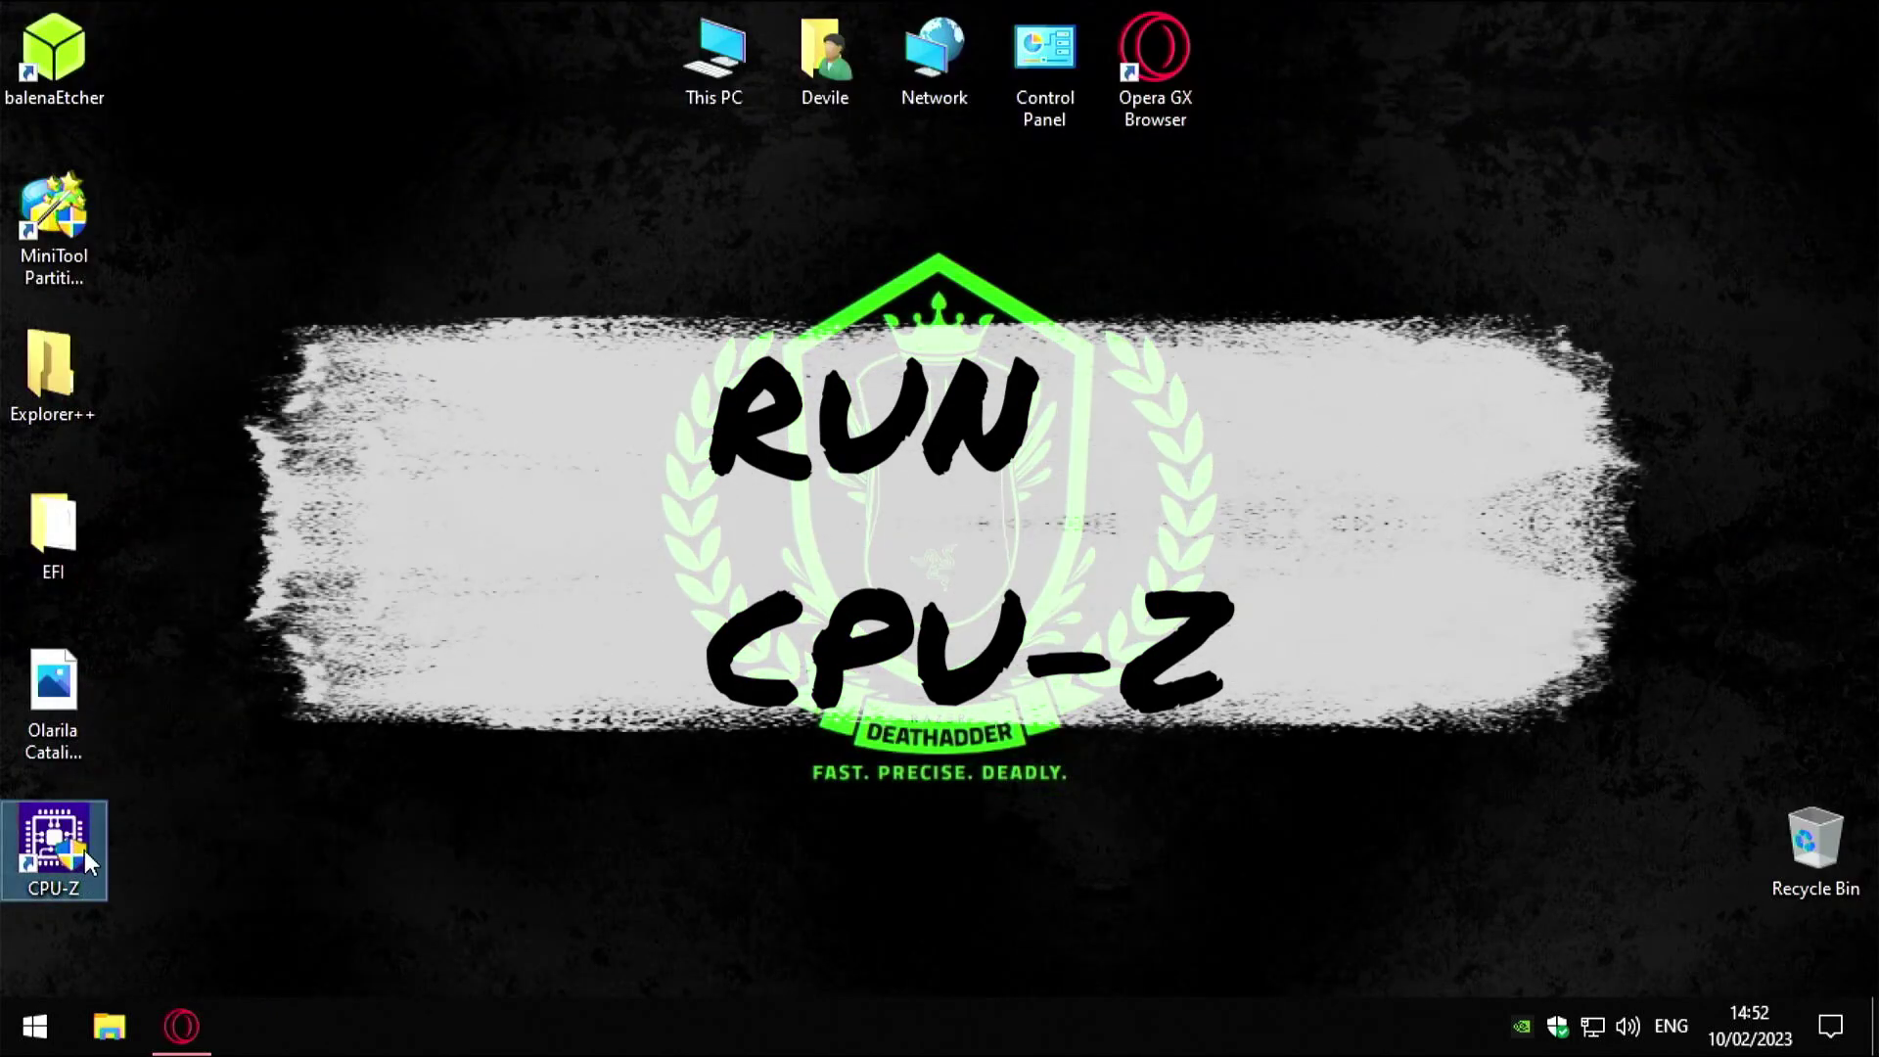
double_click(62, 840)
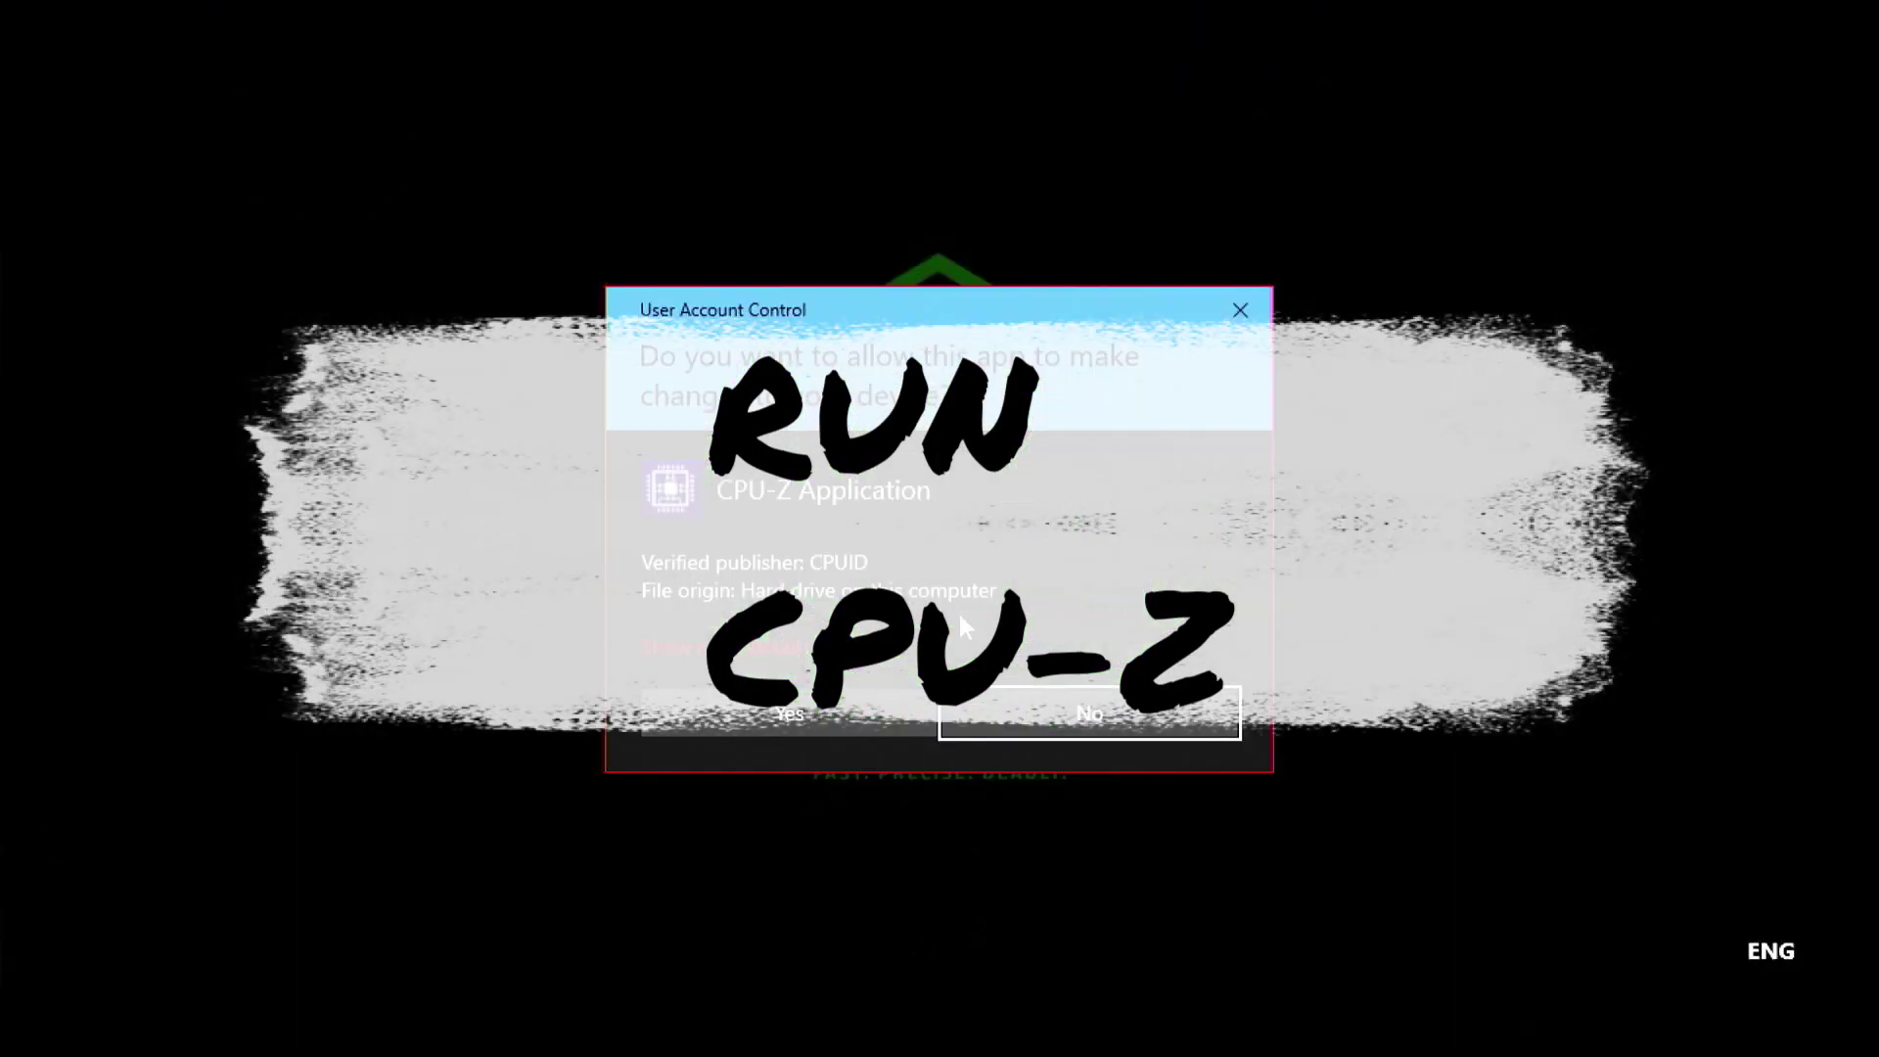
click(855, 719)
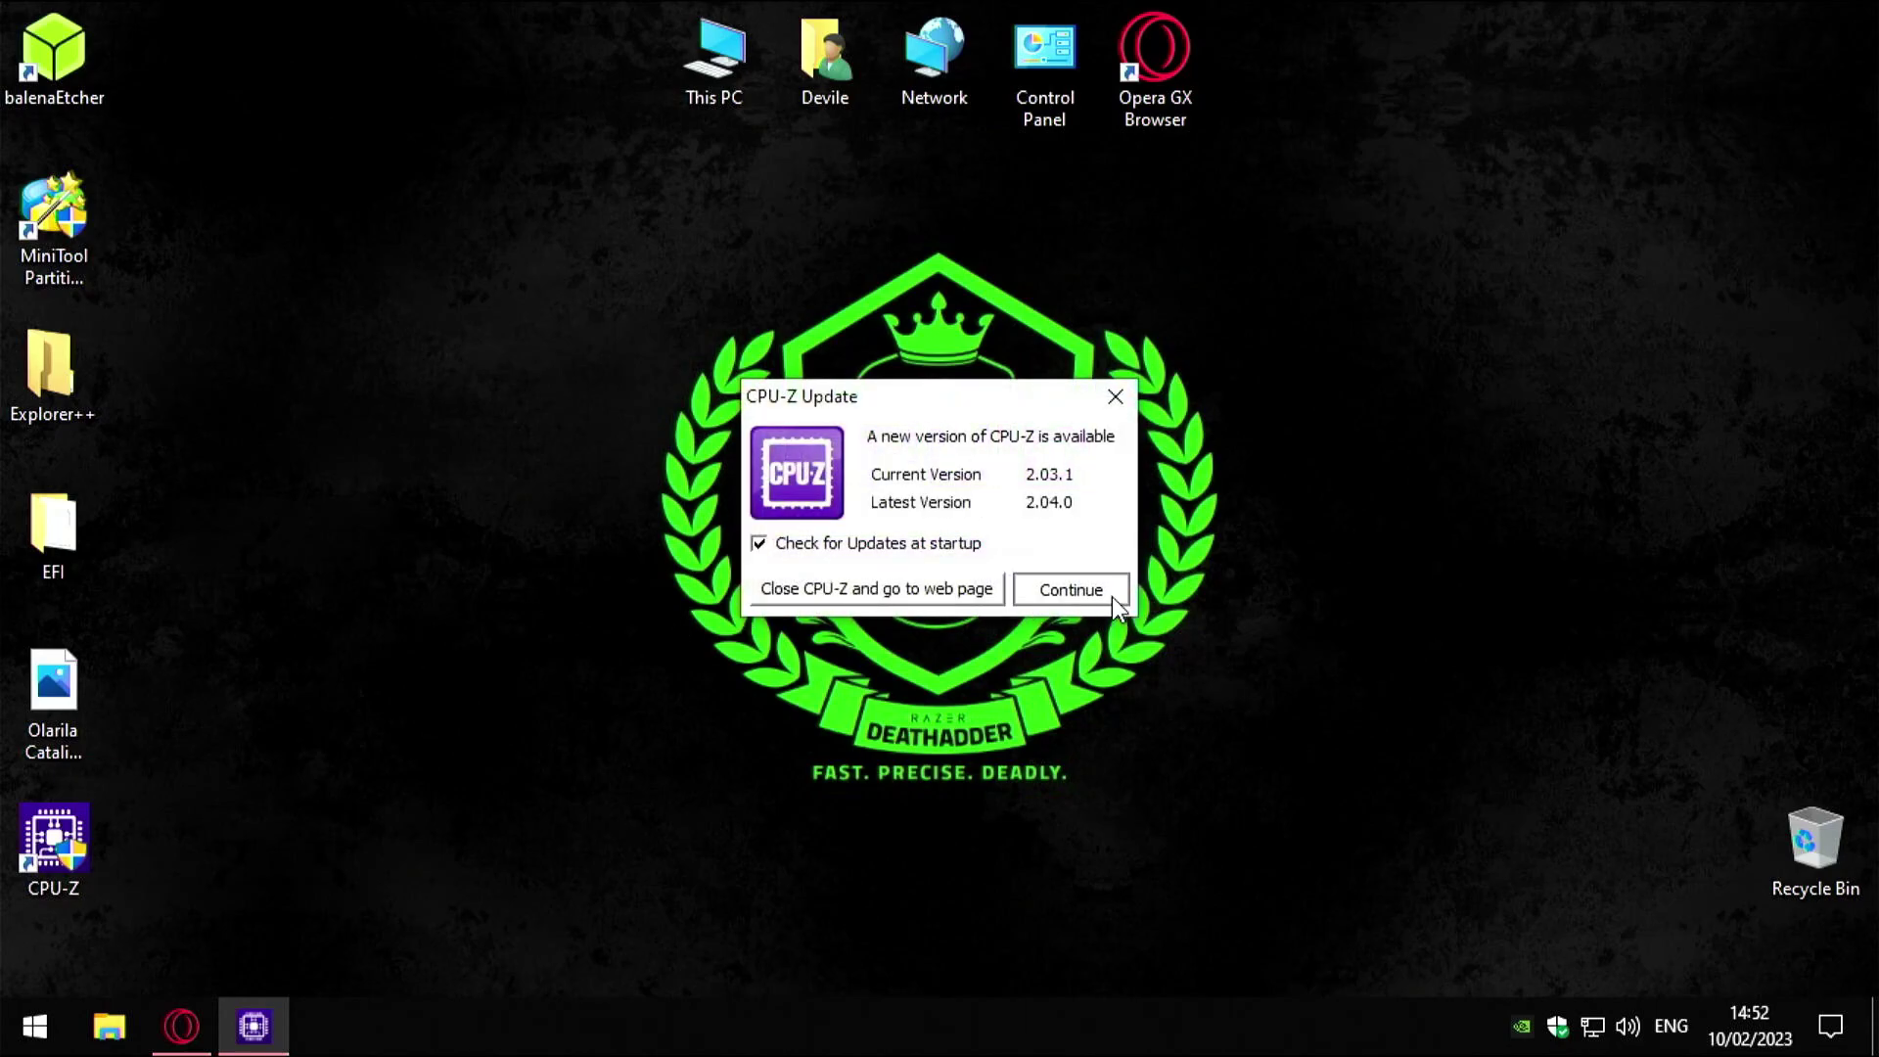
click(1108, 593)
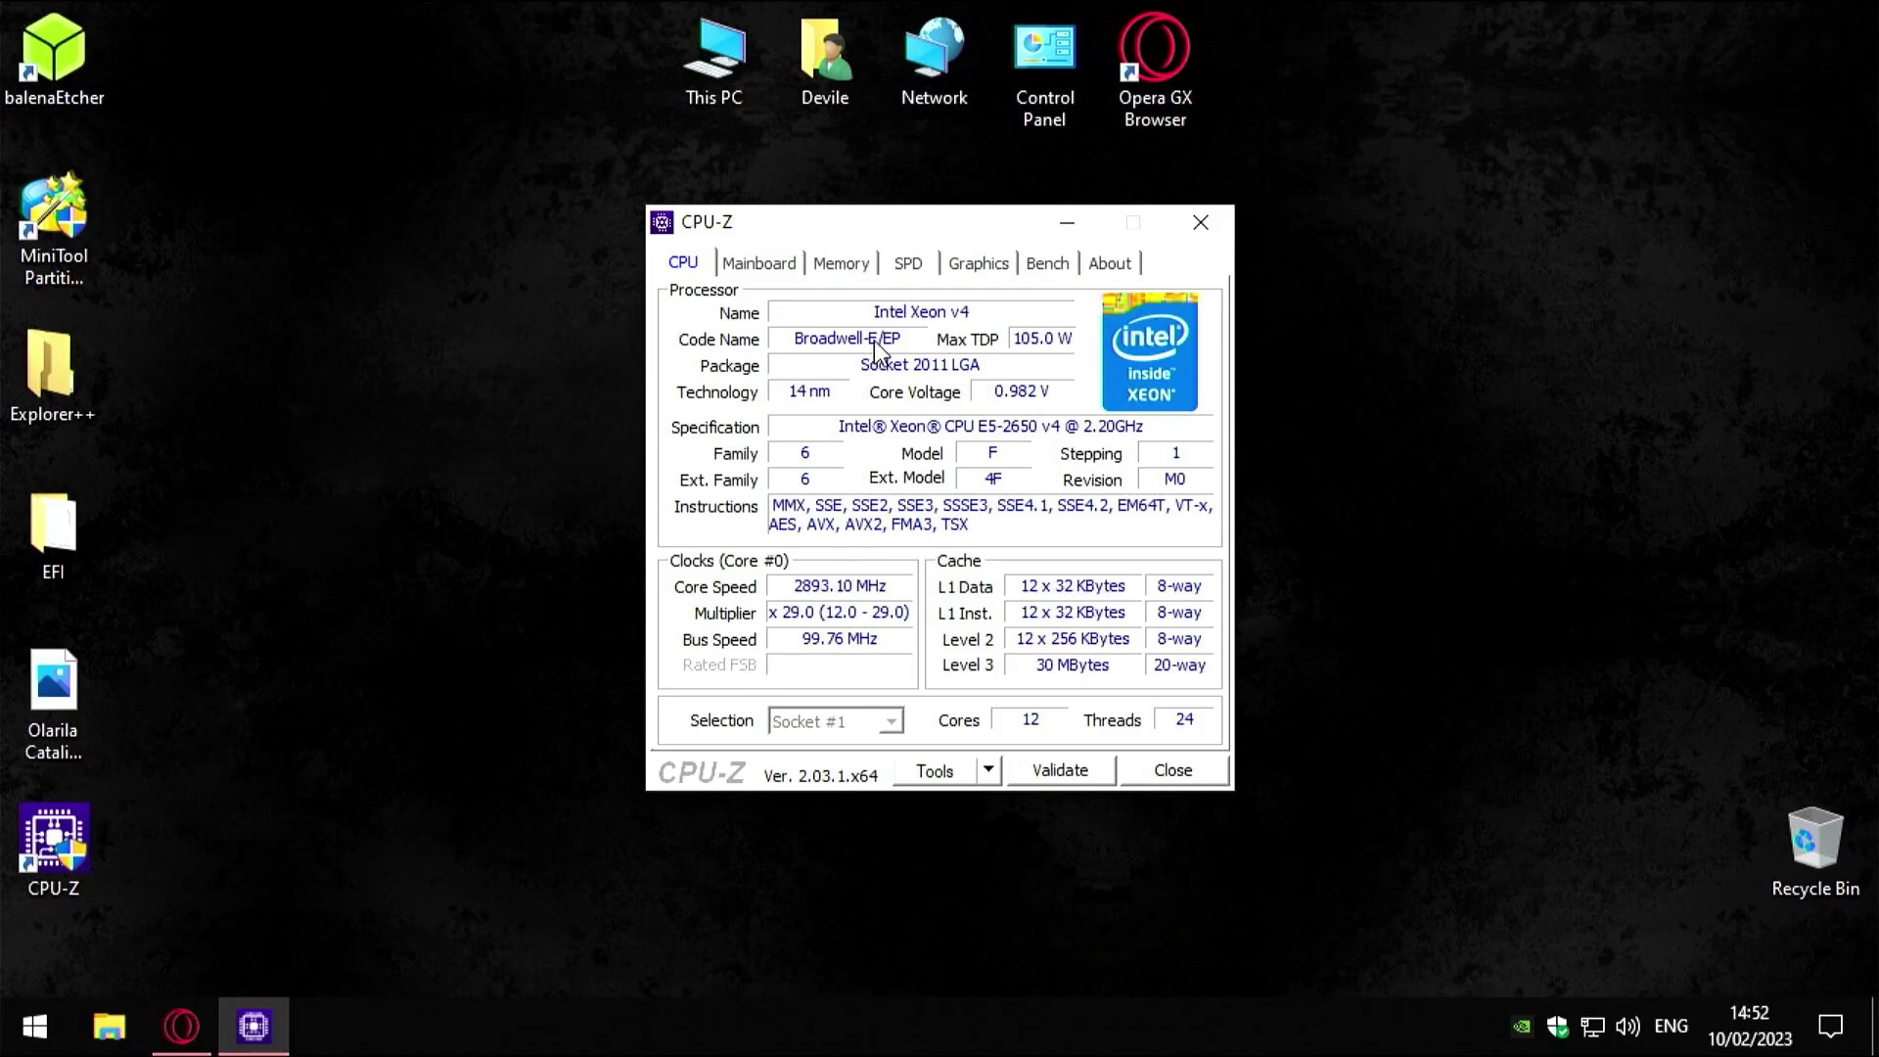
In Opera GX, locate and highlight the Desktop HEDT Broadwell-E (x99 Chipset) download entry in Olarila's OpenCore EFI folder list
click(182, 1026)
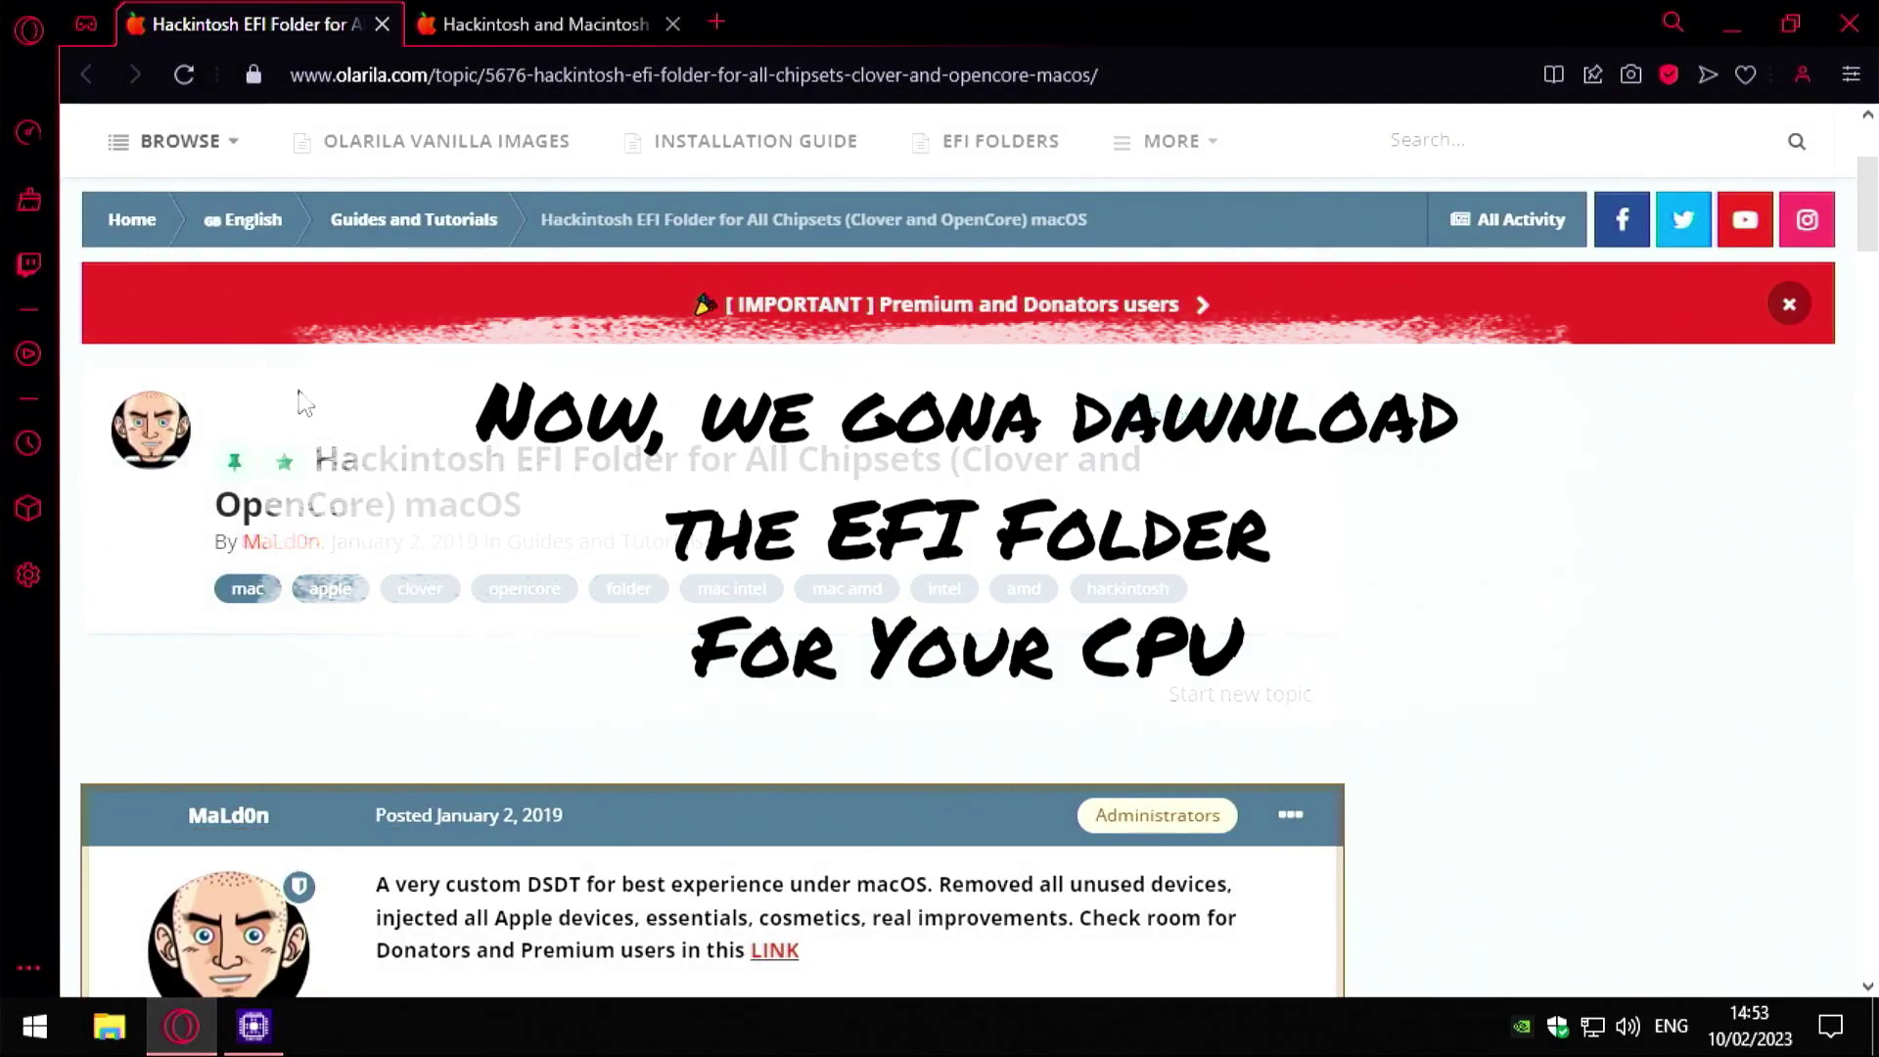
scroll(308, 401, up, 3)
scroll(315, 411, down, 5)
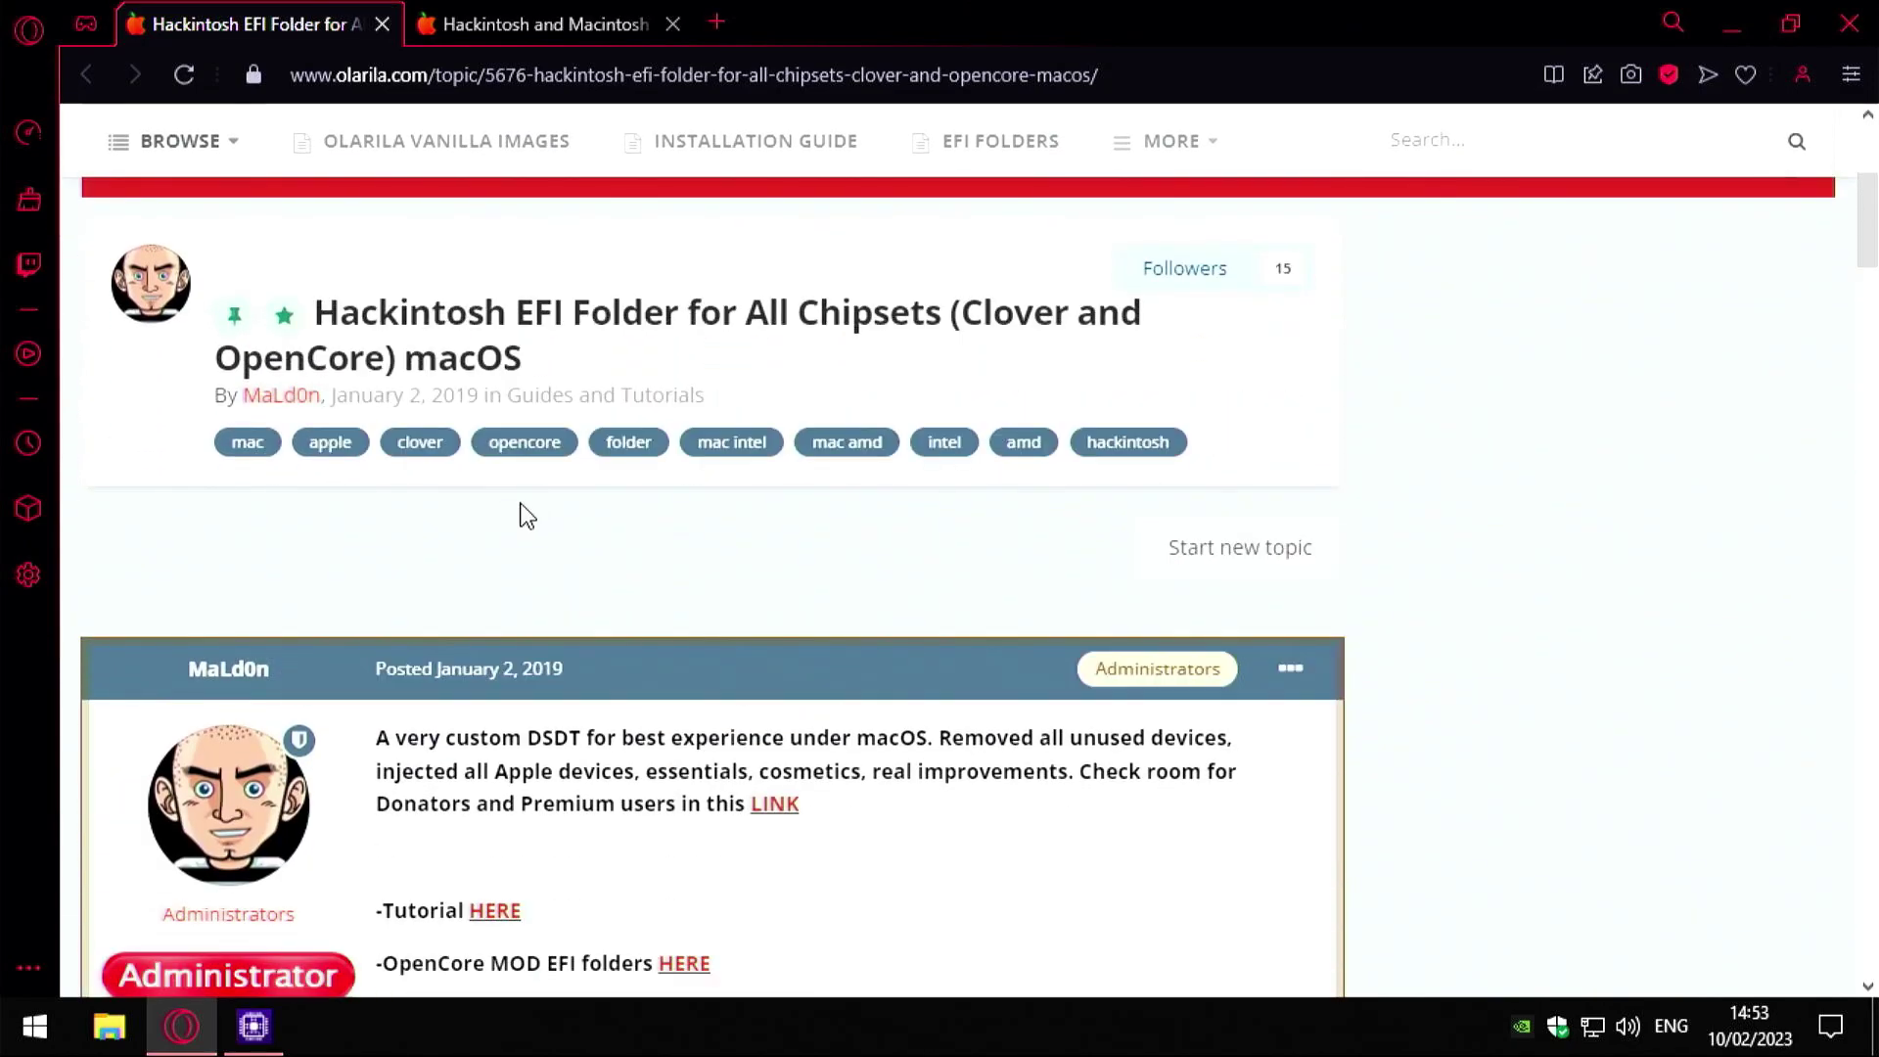
scroll(513, 507, down, 5)
scroll(515, 501, down, 12)
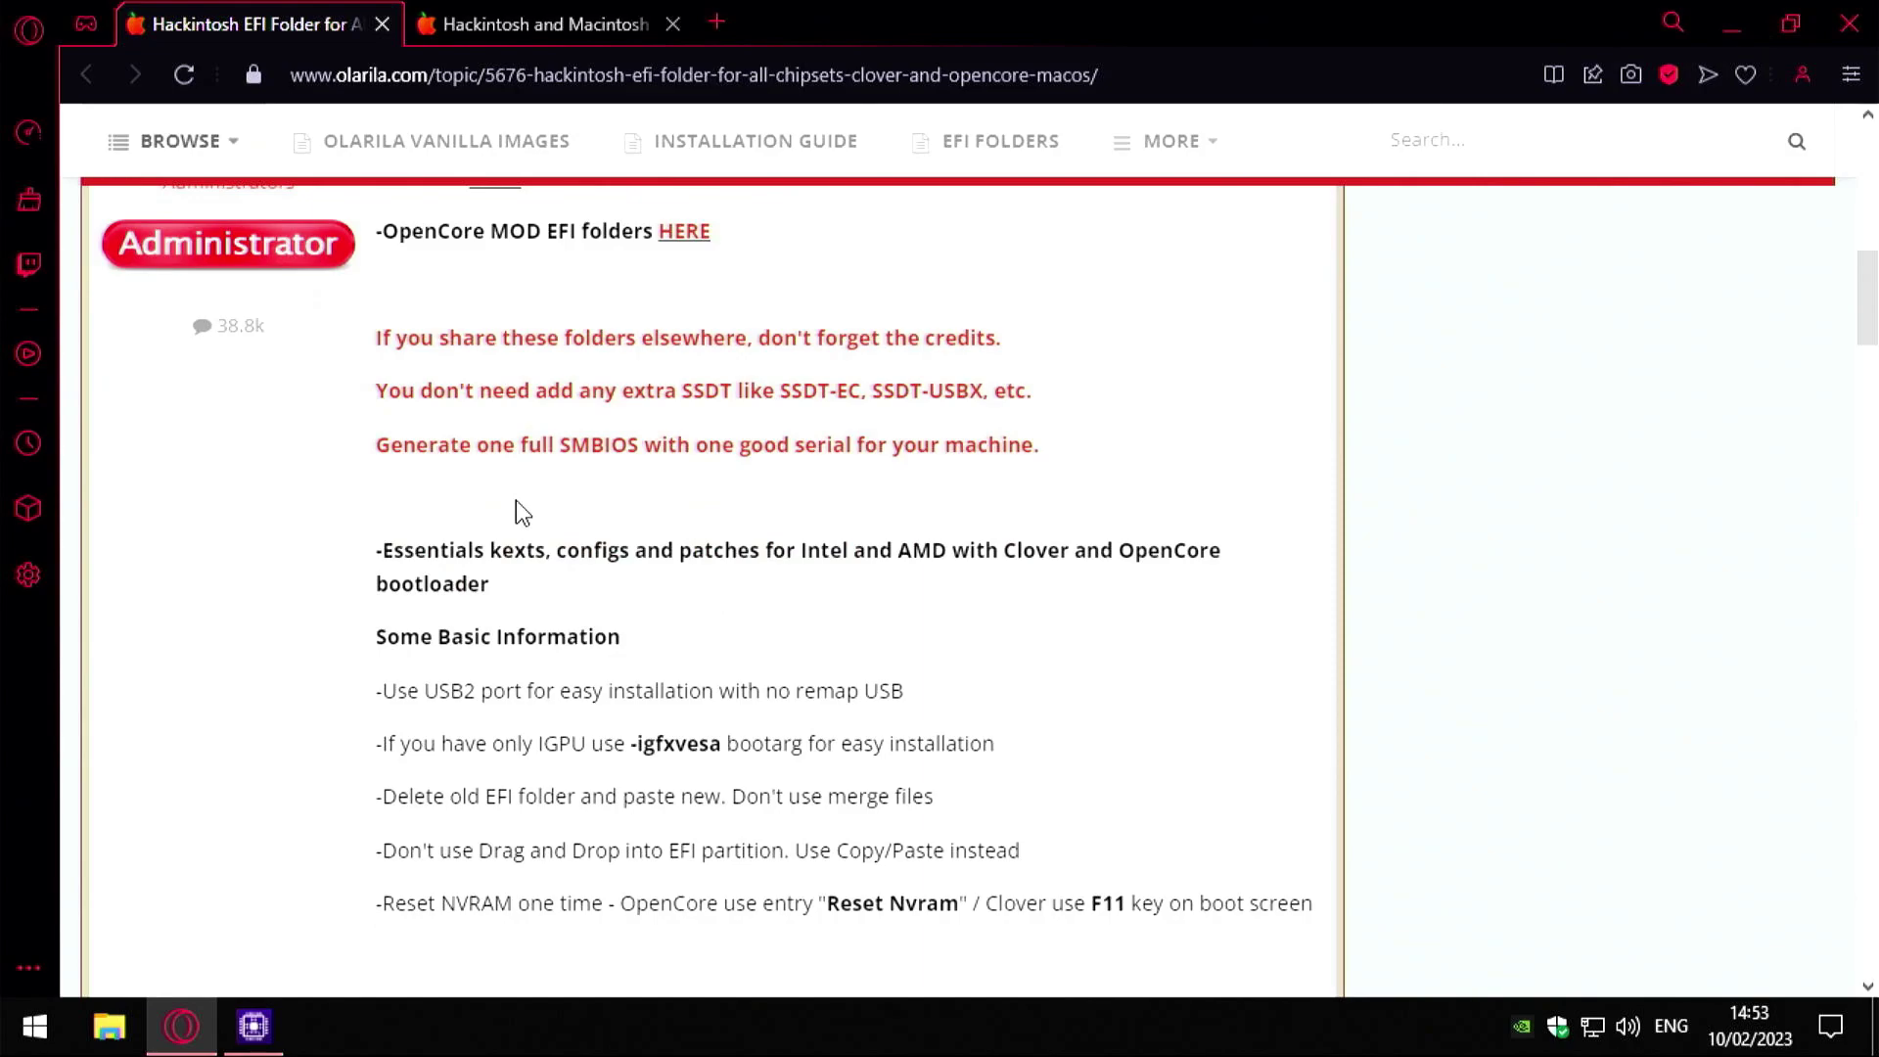
scroll(515, 501, down, 8)
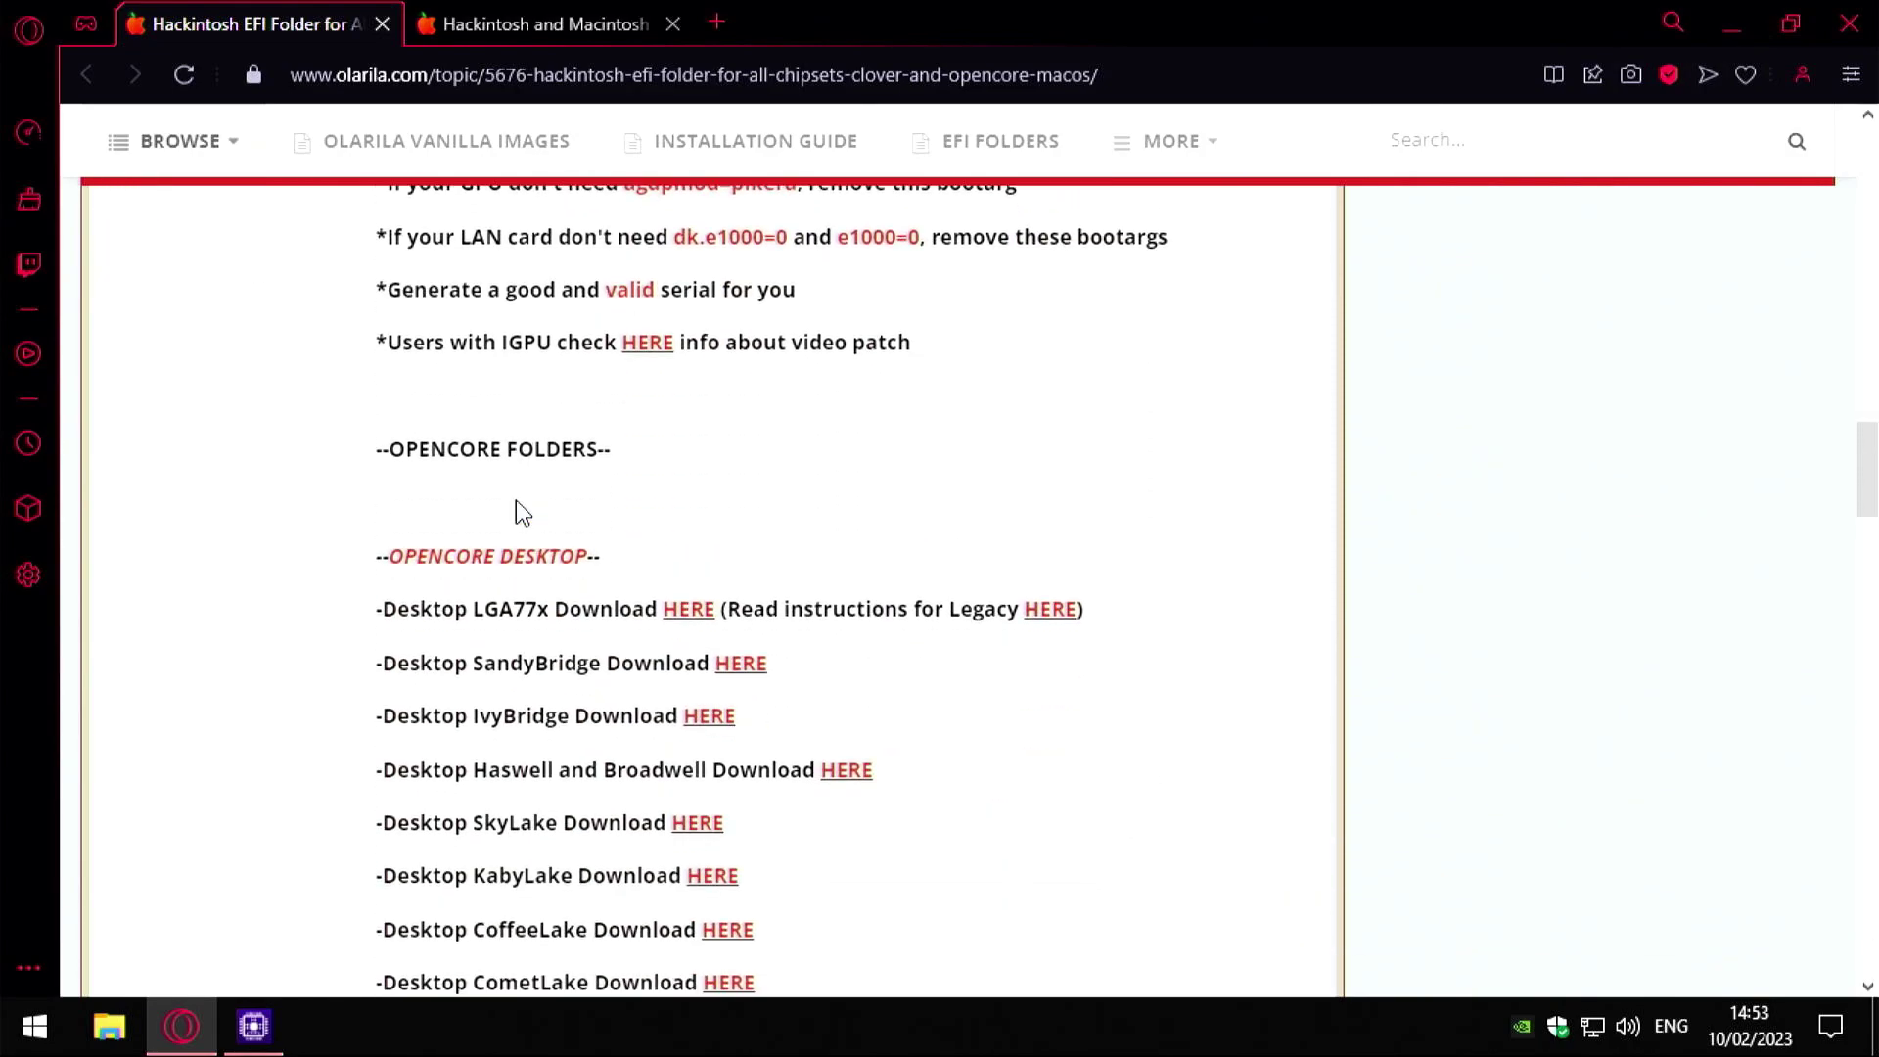
scroll(514, 500, down, 2)
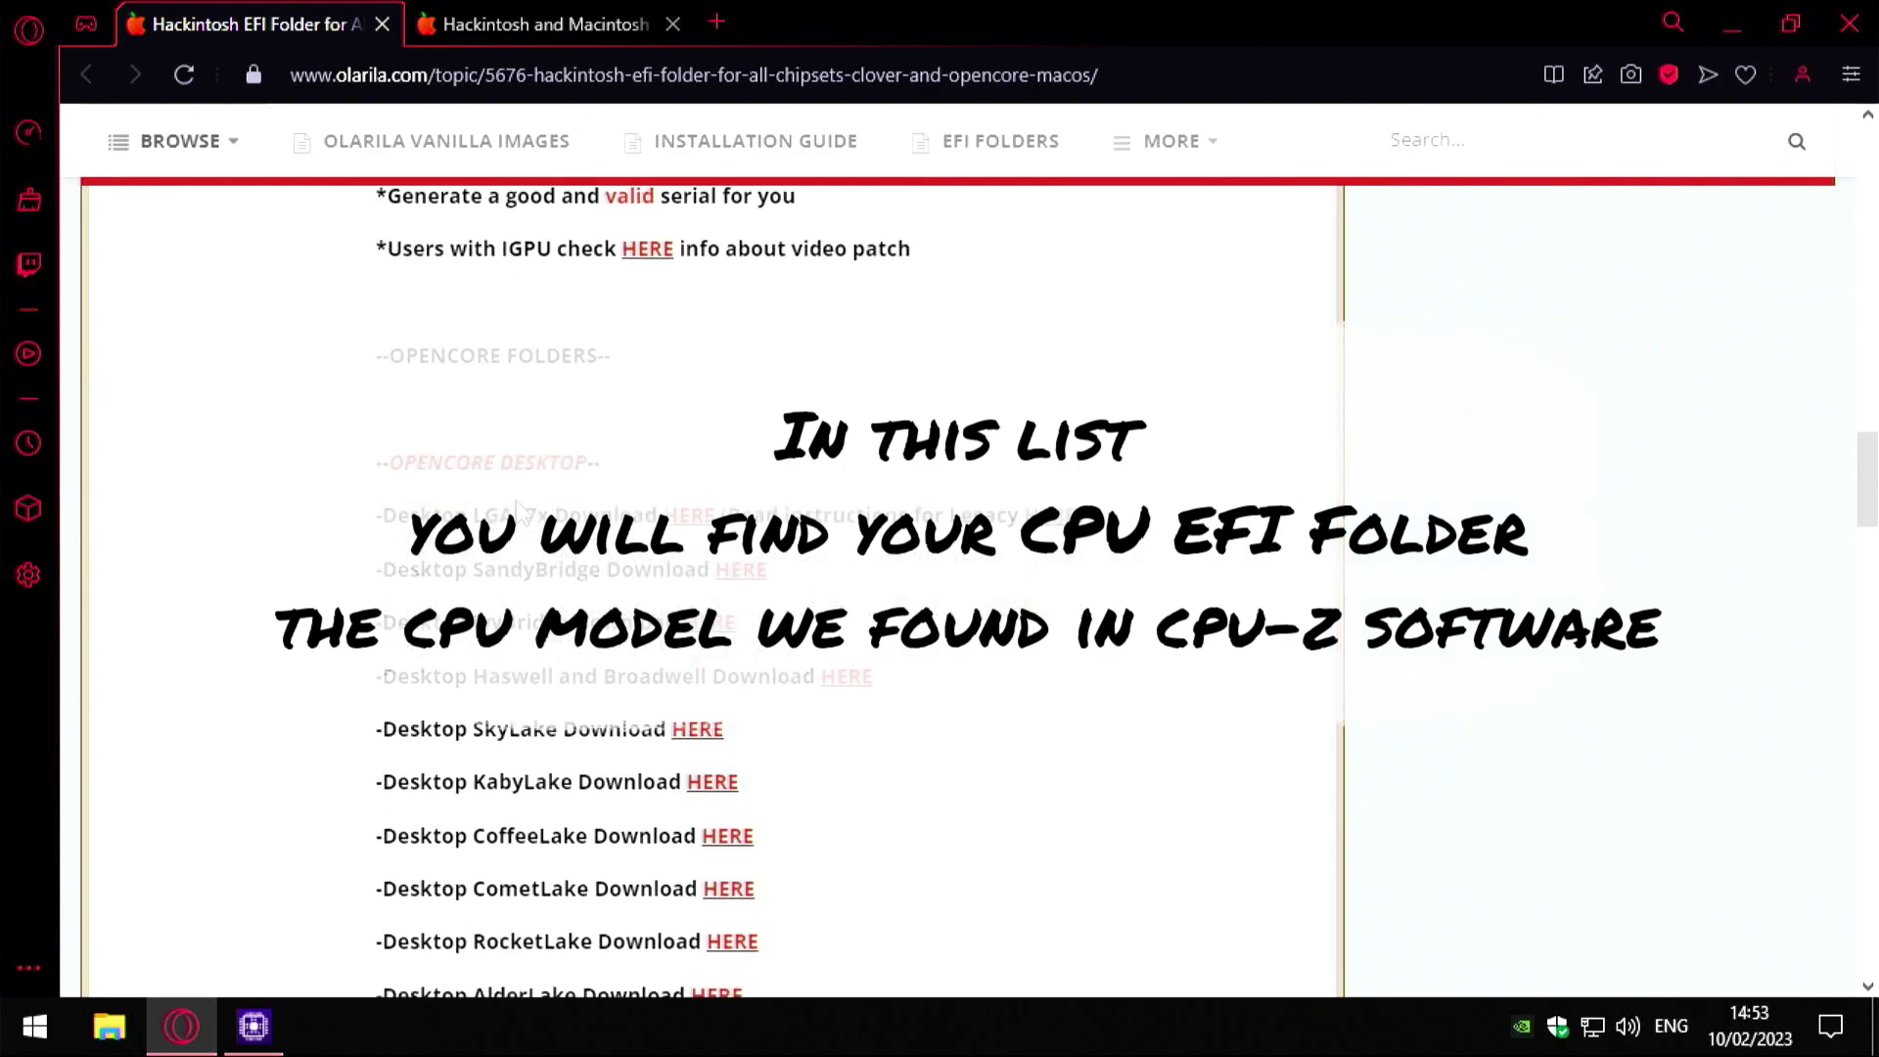
scroll(517, 509, down, 6)
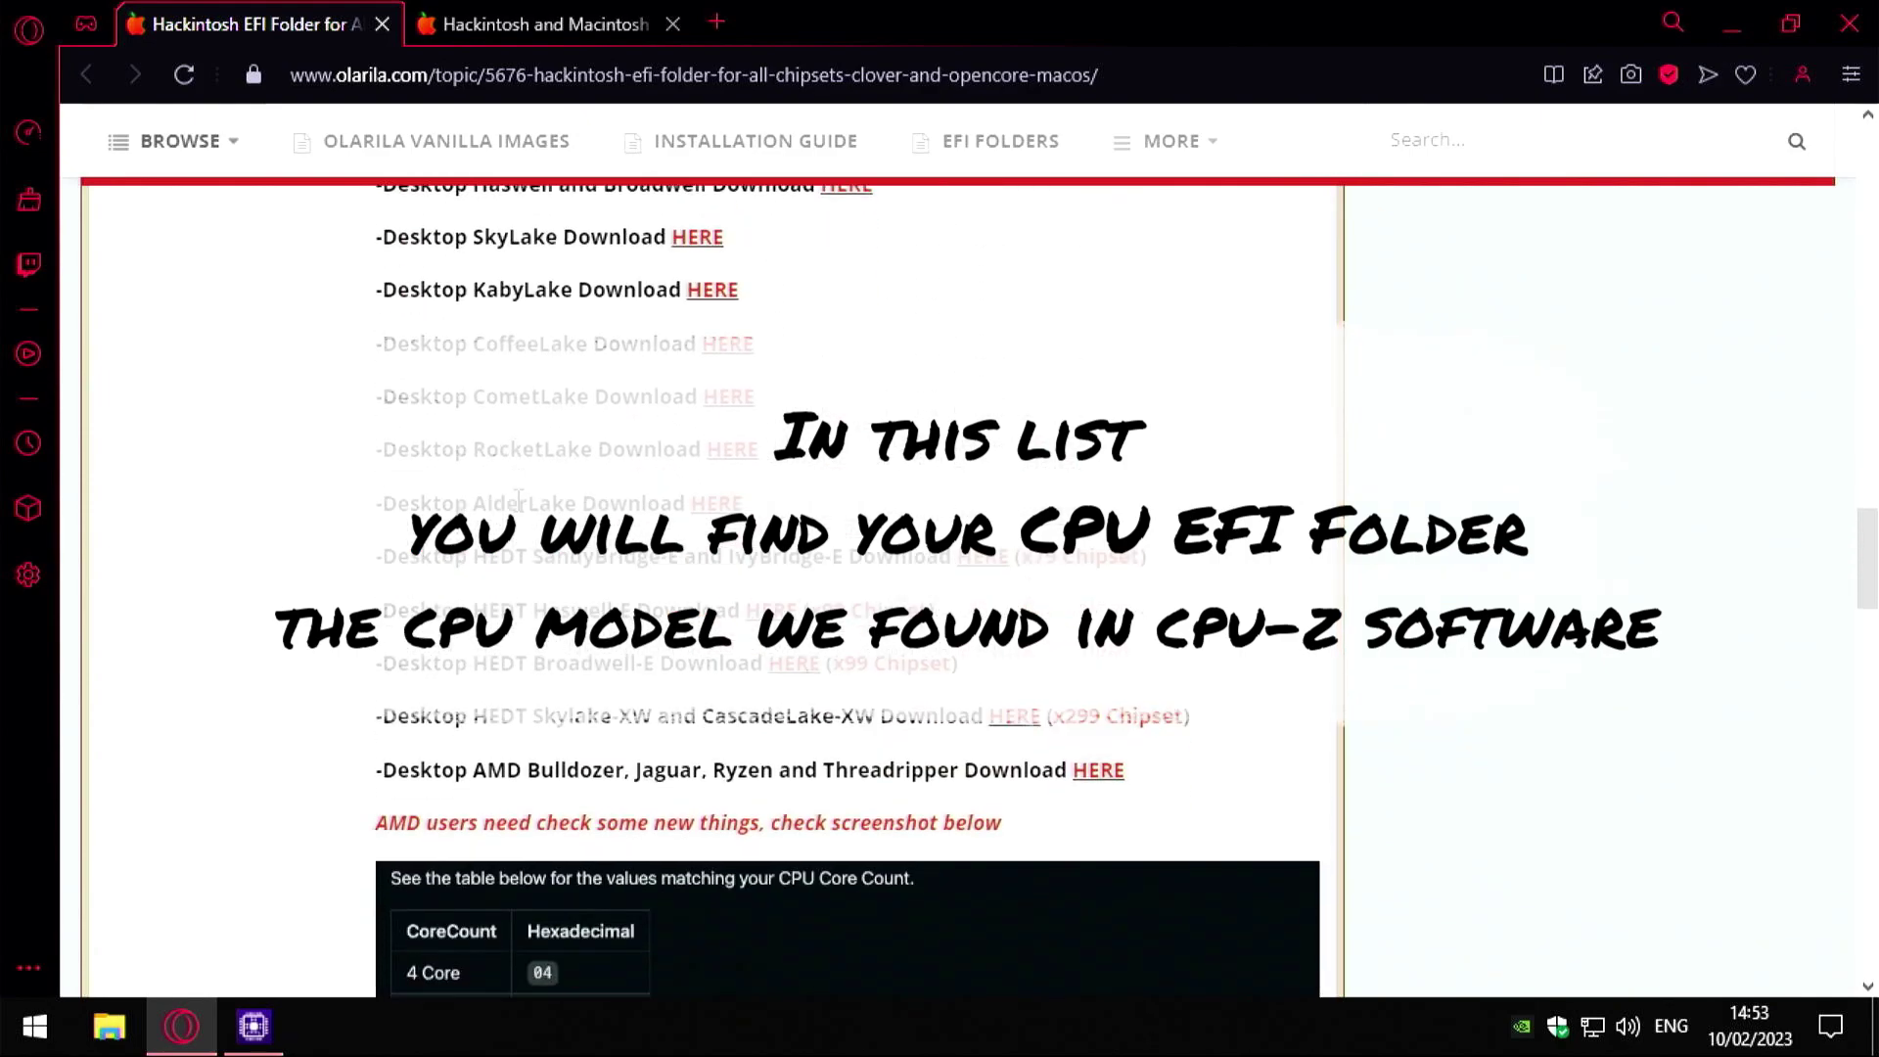
scroll(518, 499, up, 2)
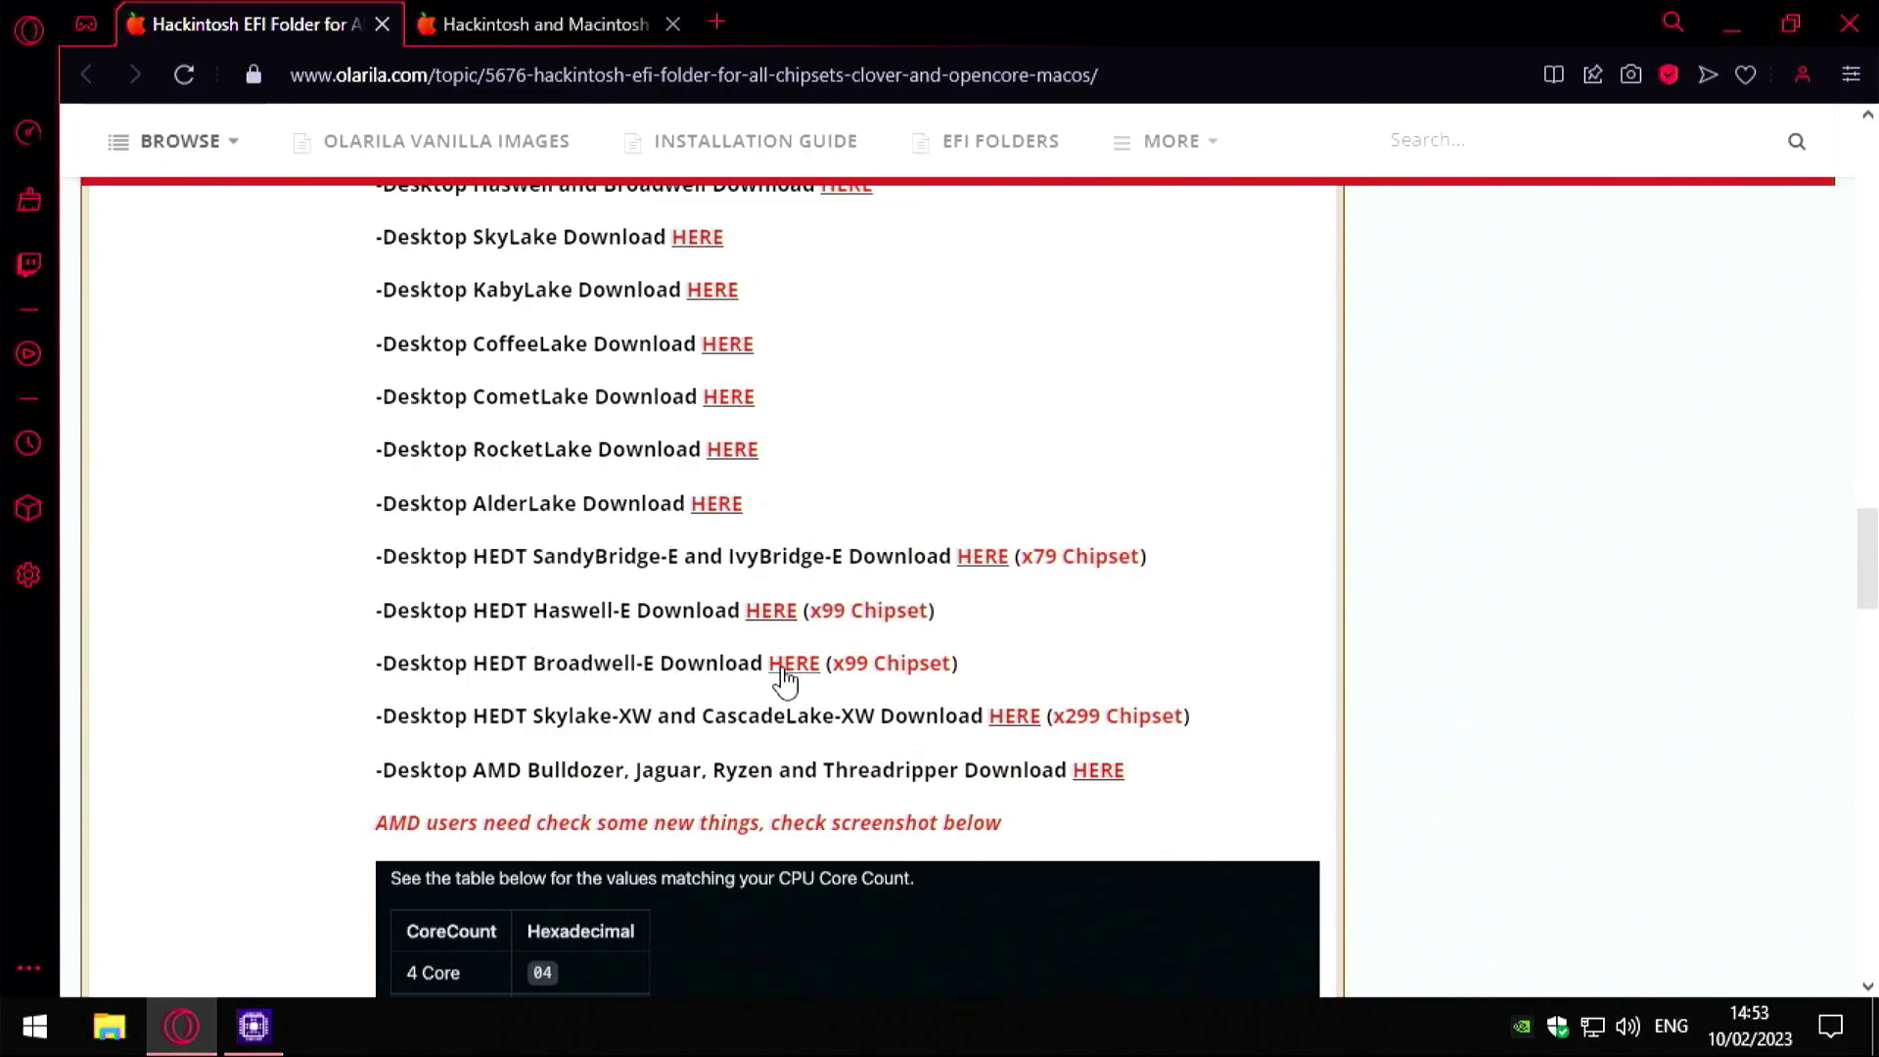
drag(383, 662, 983, 666)
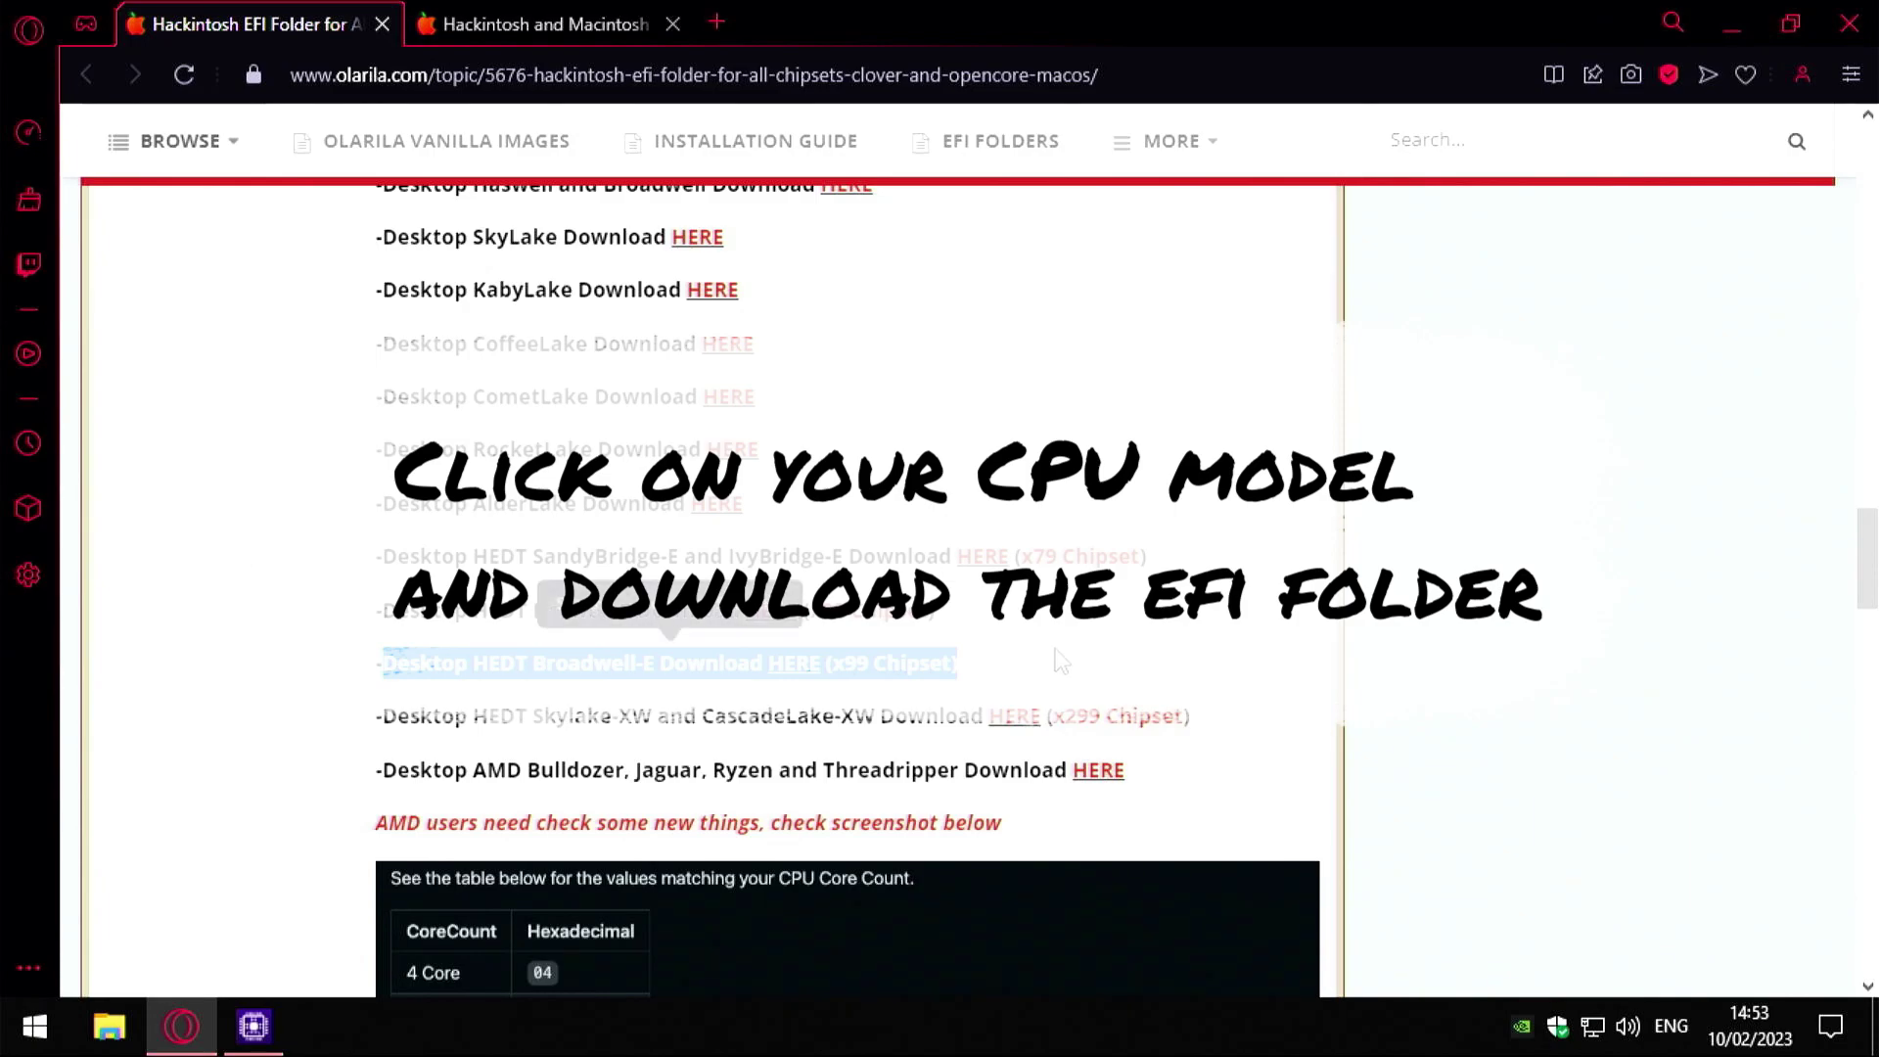
Place the CPU-Z window beside the EFI list, compare its code name with the highlighted entry, and close CPU-Z
click(266, 1051)
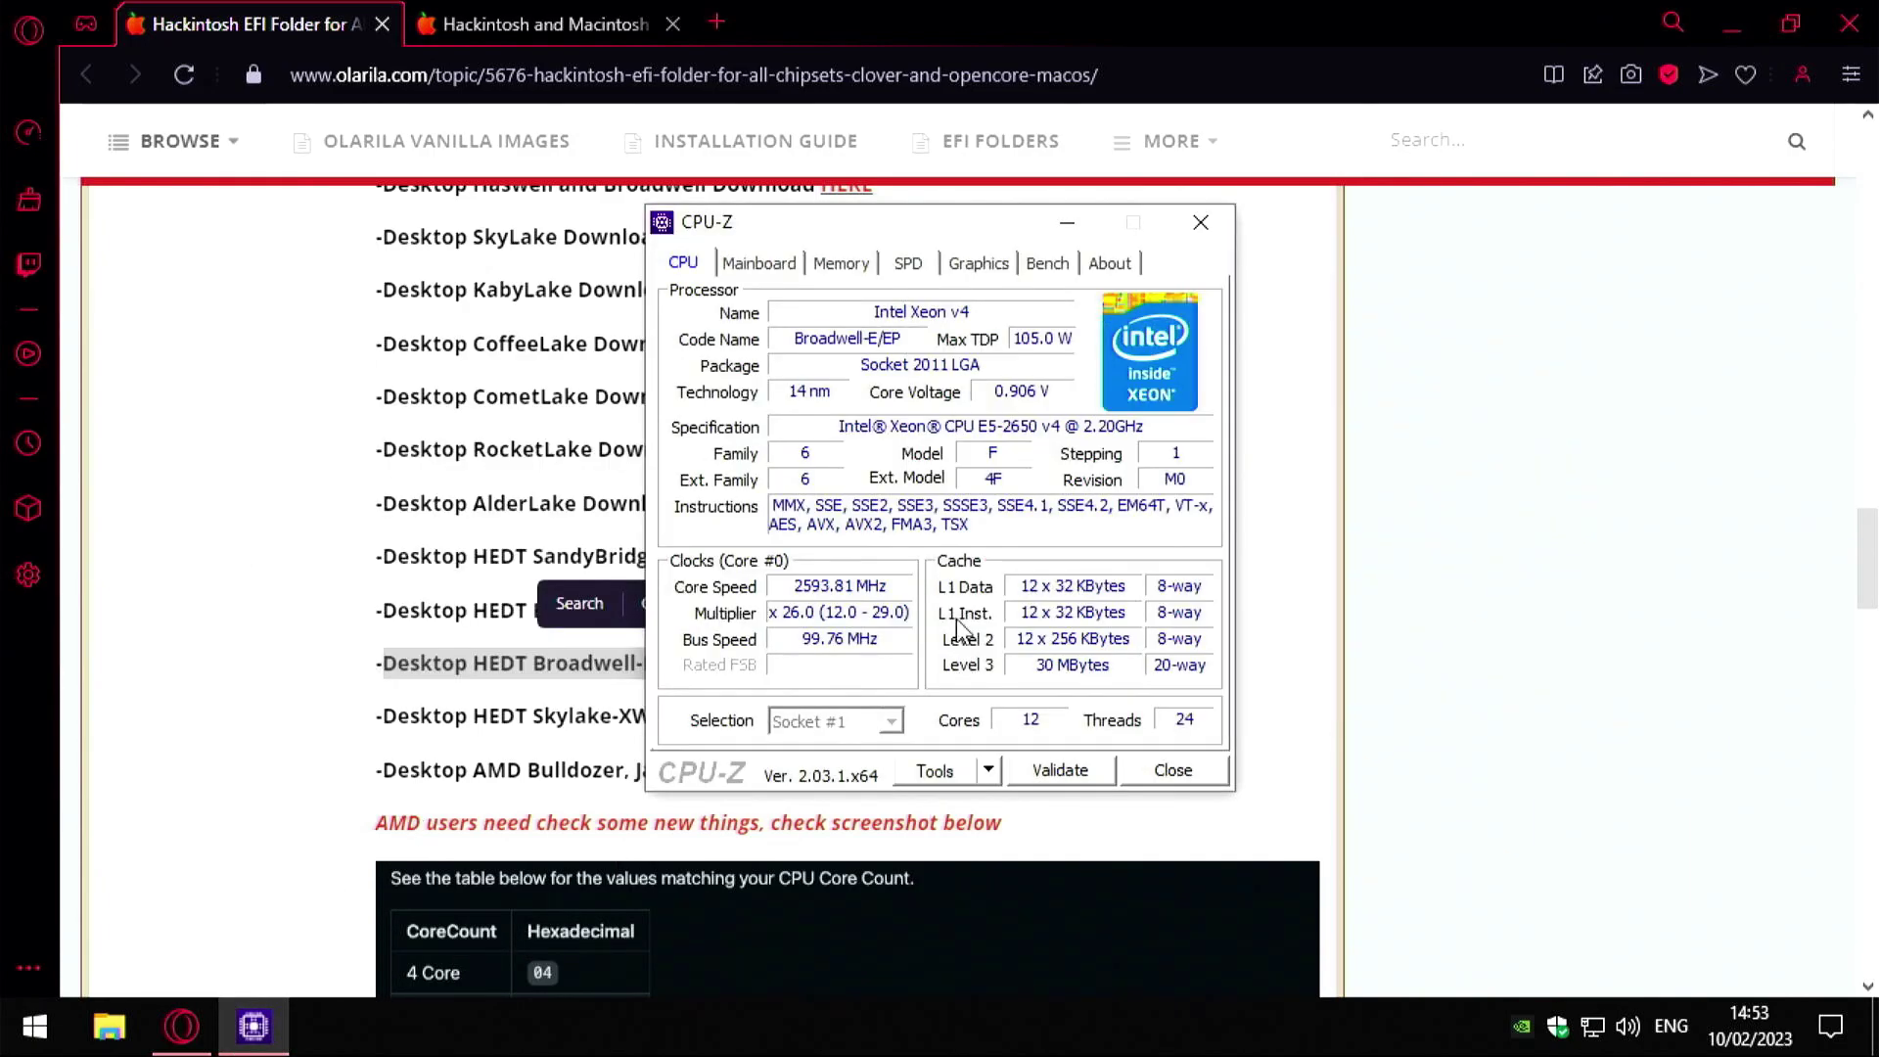
drag(918, 217, 1208, 240)
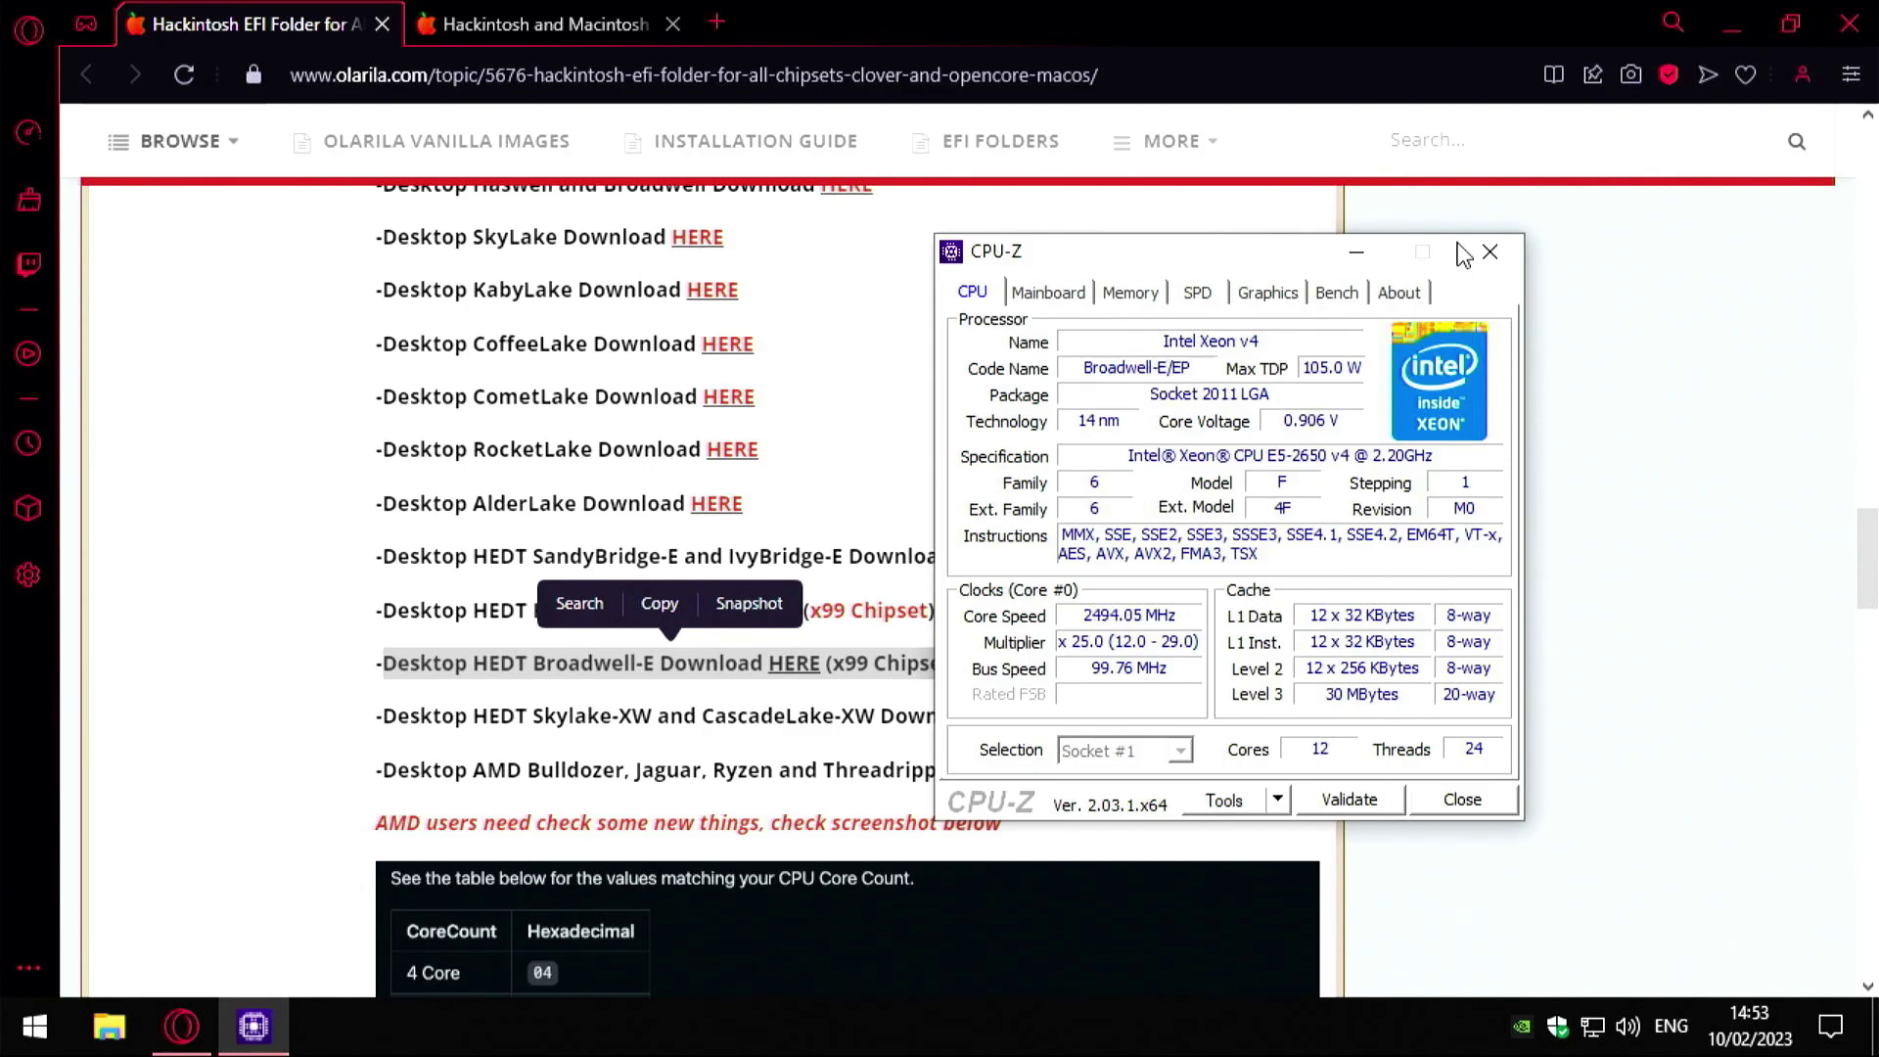
click(1490, 253)
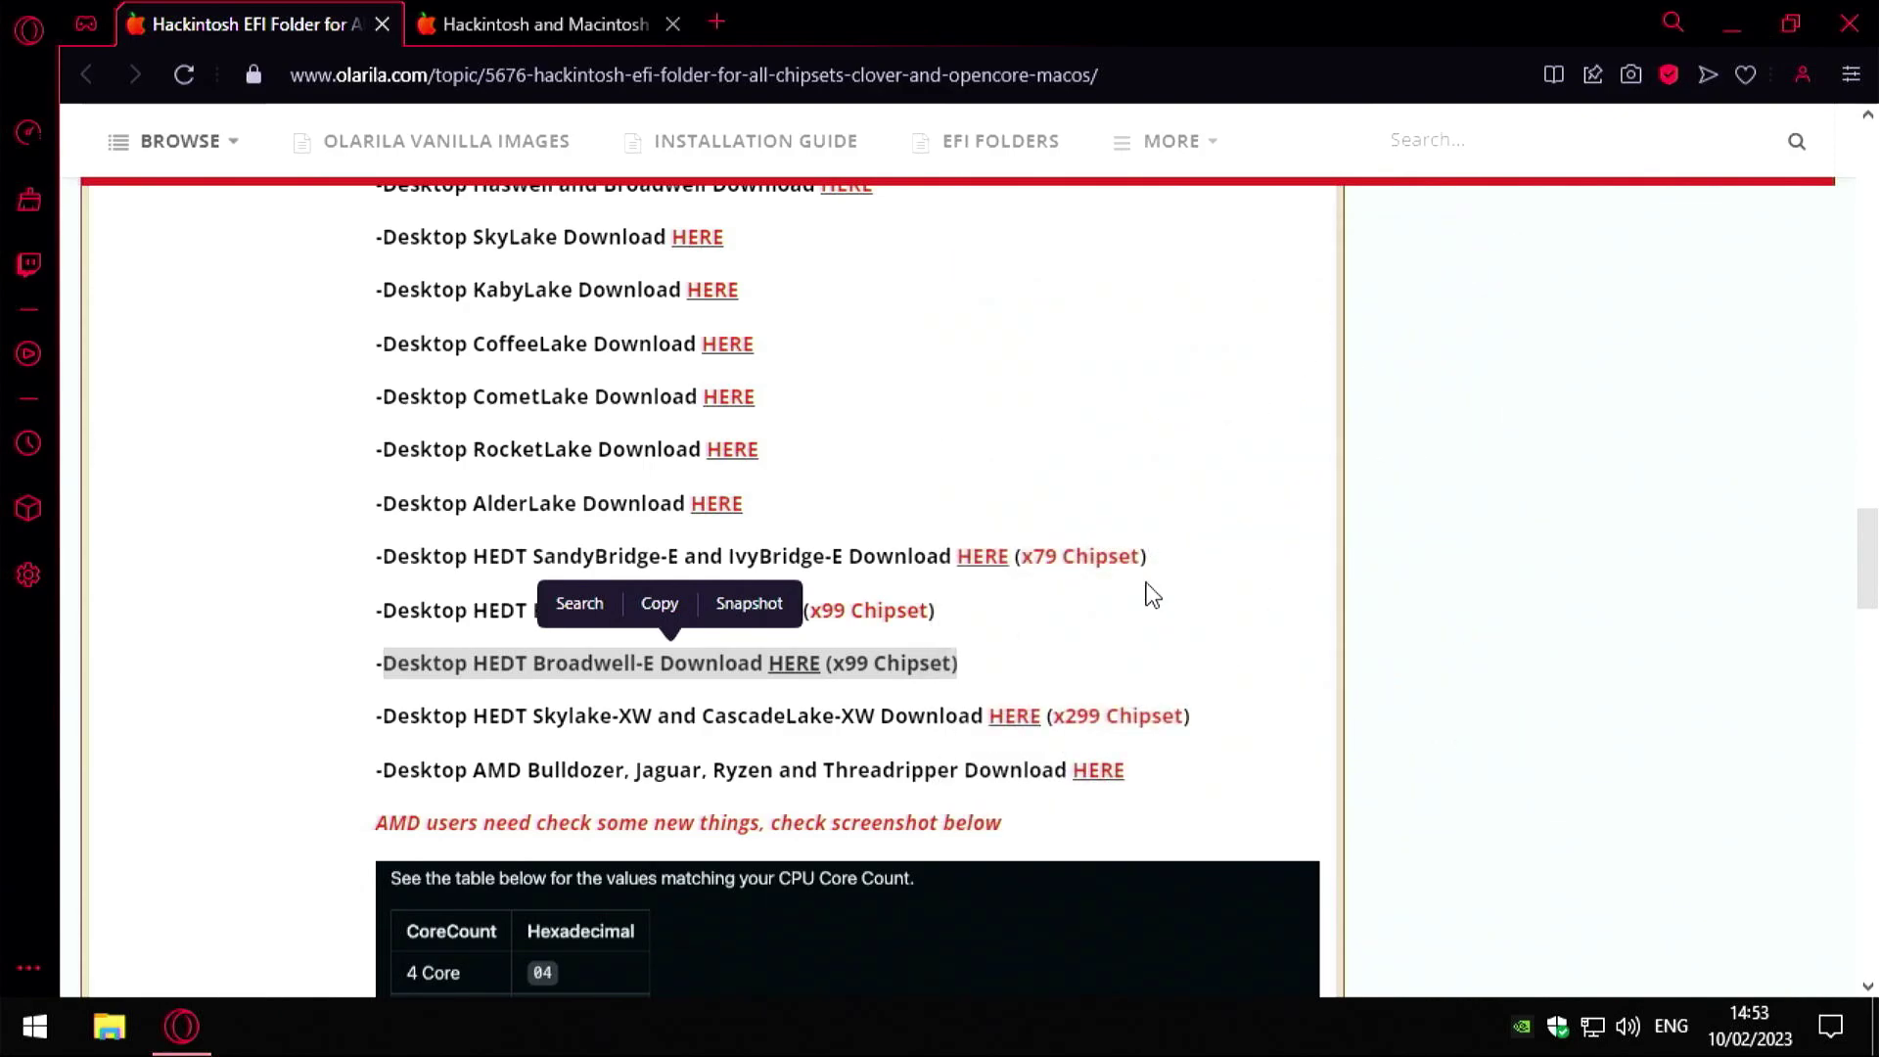
click(1042, 643)
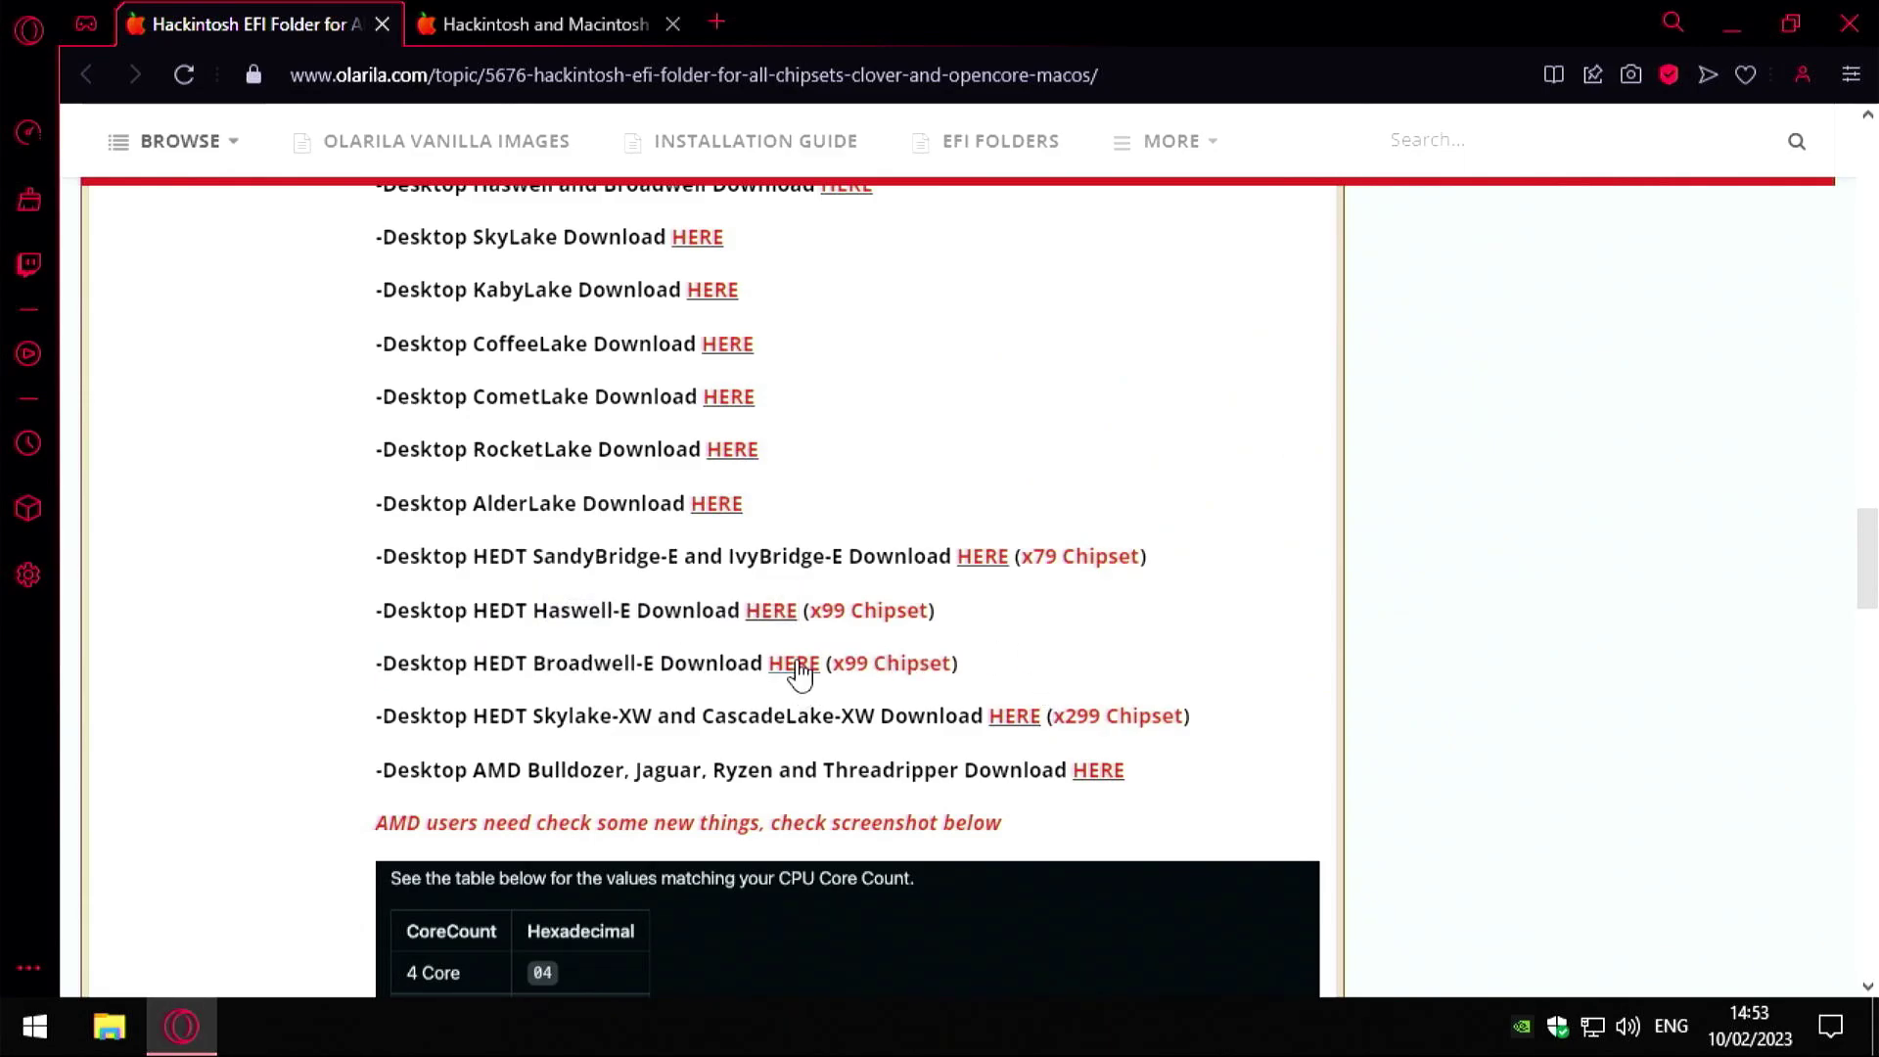
Close the EFI folder page, find the Catalina 10.15.7 download links on the Olarila images page, and close the browser
click(382, 23)
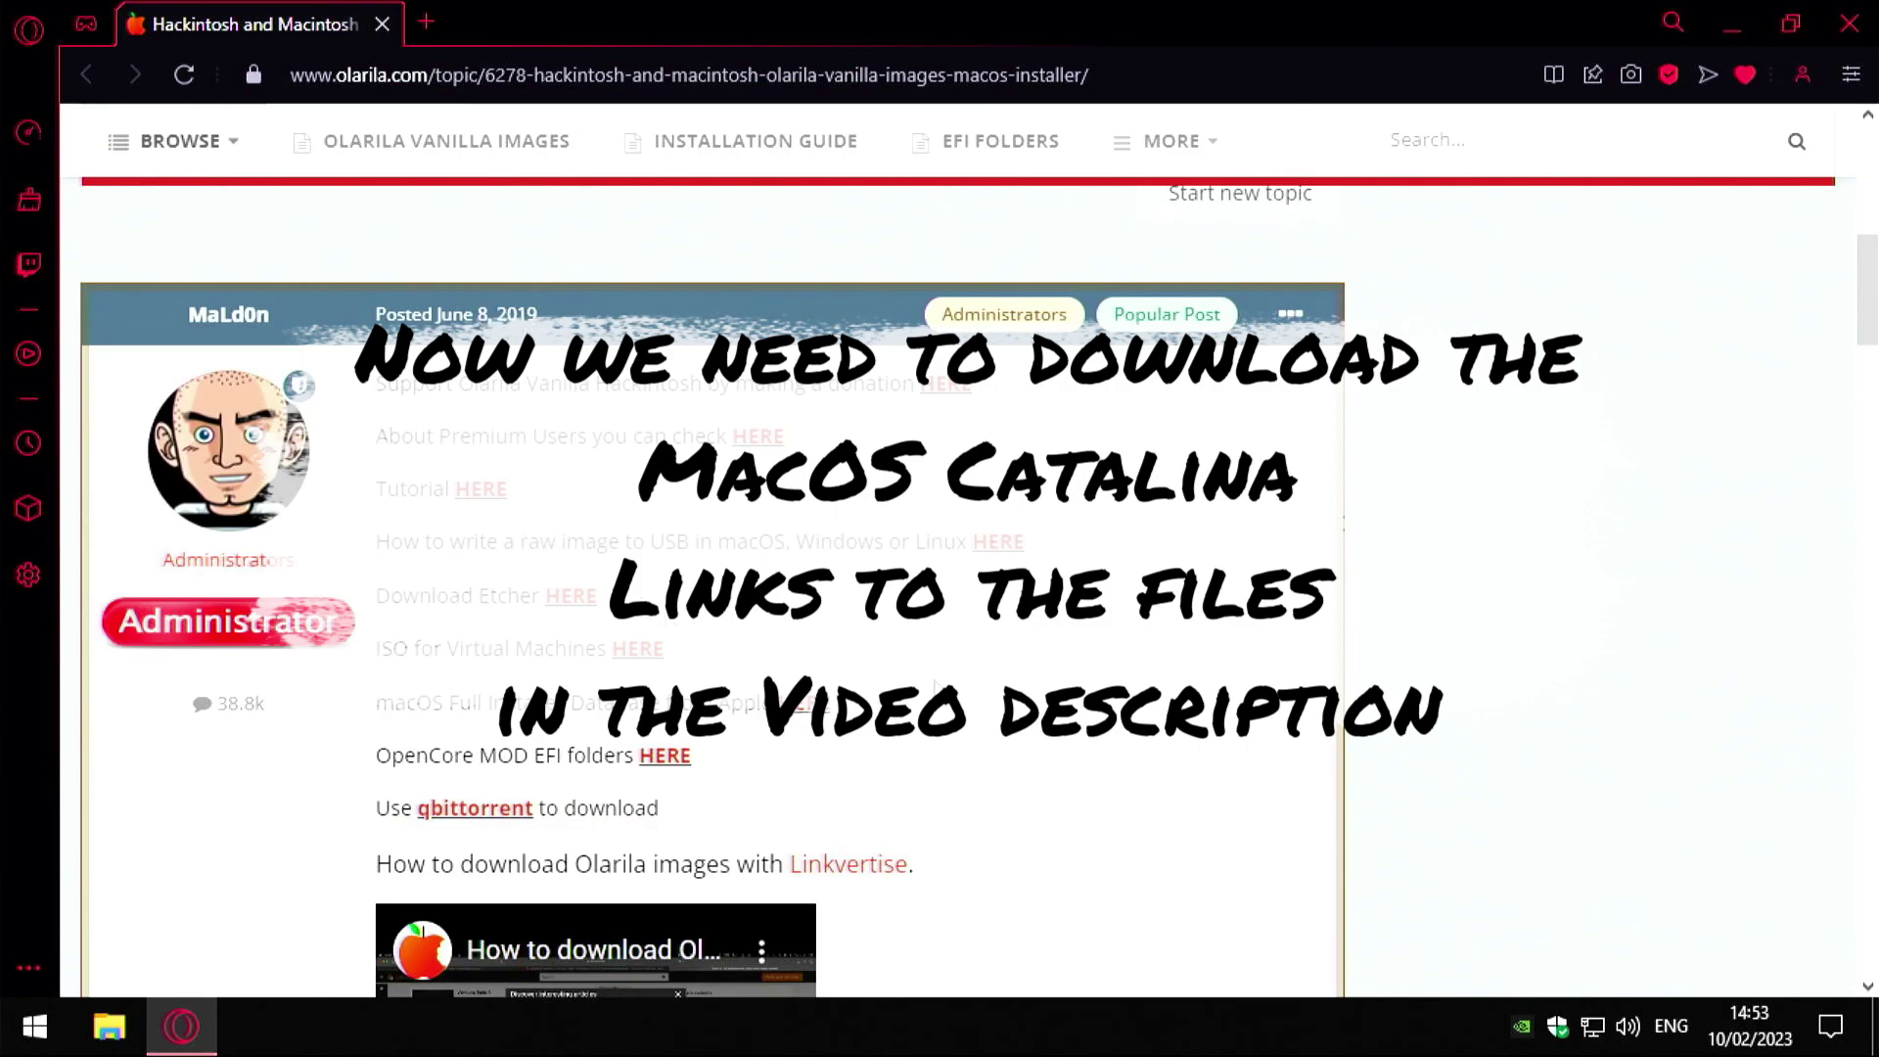
scroll(947, 670, down, 5)
scroll(947, 670, down, 9)
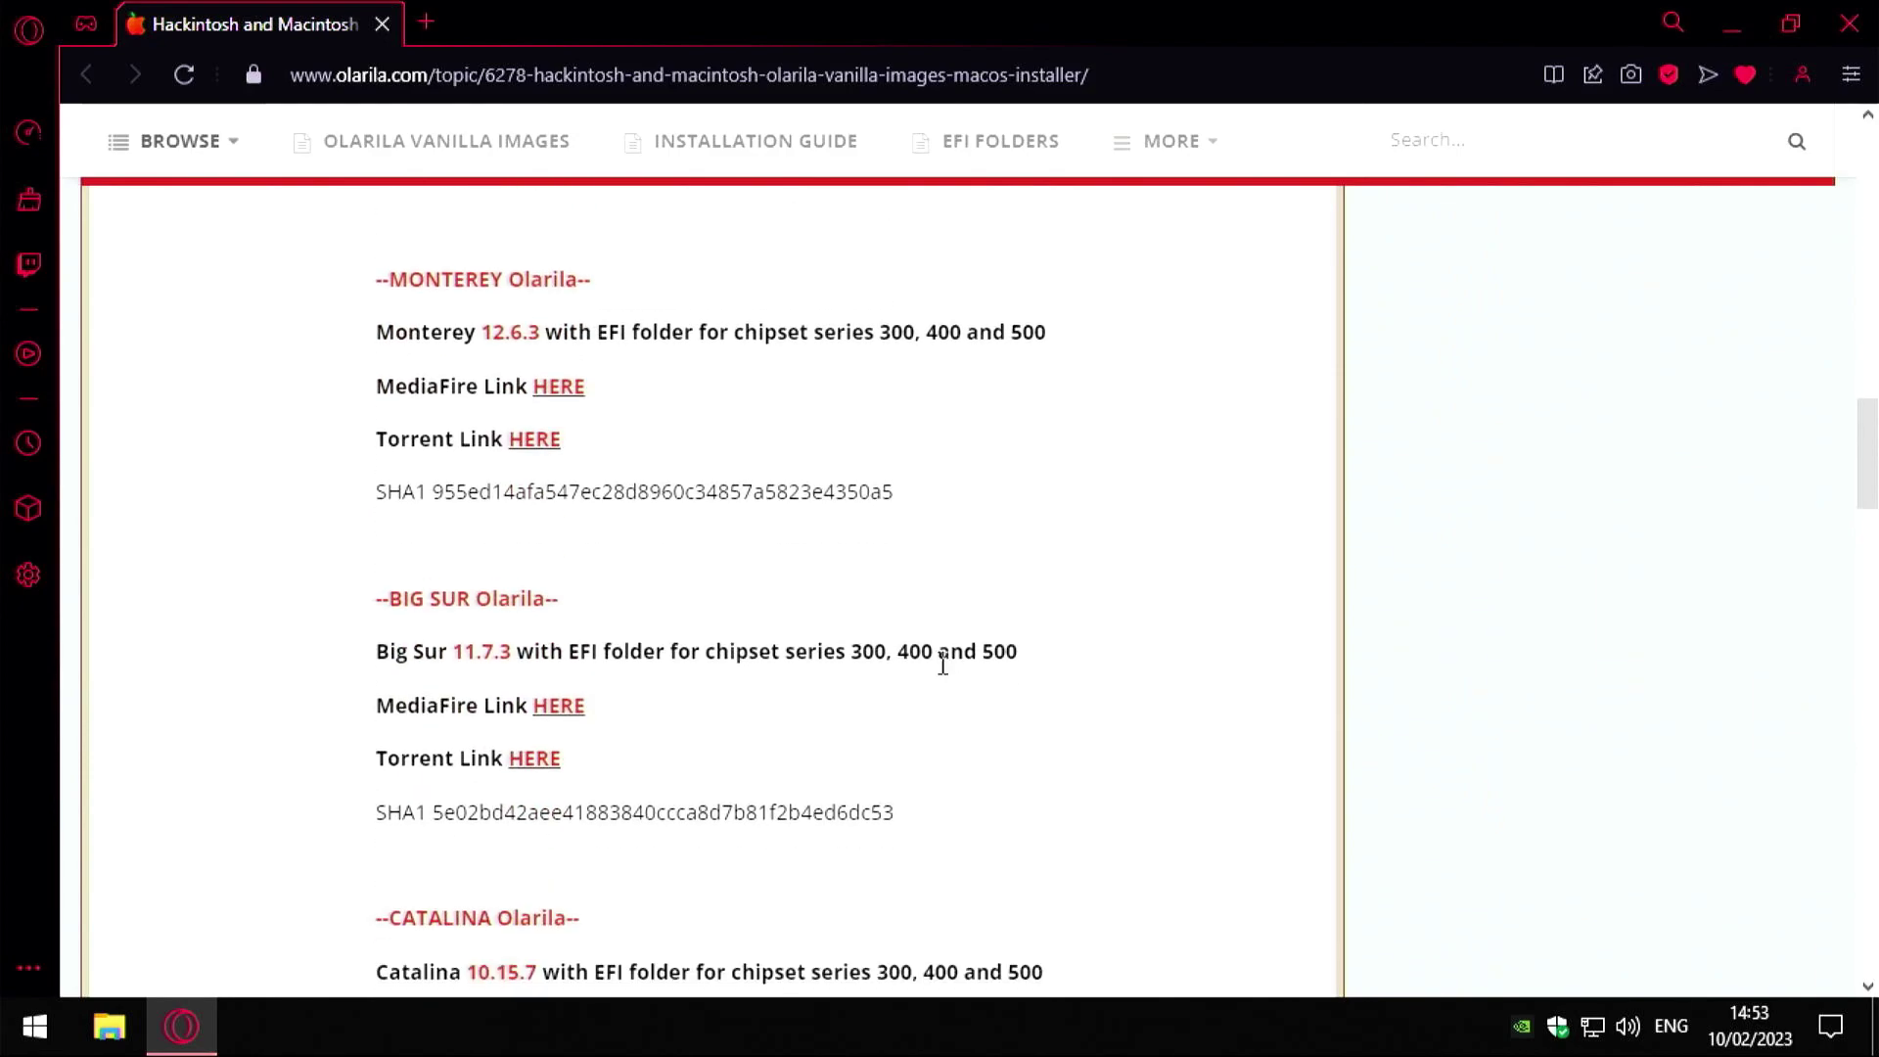
scroll(941, 665, down, 3)
scroll(942, 671, down, 2)
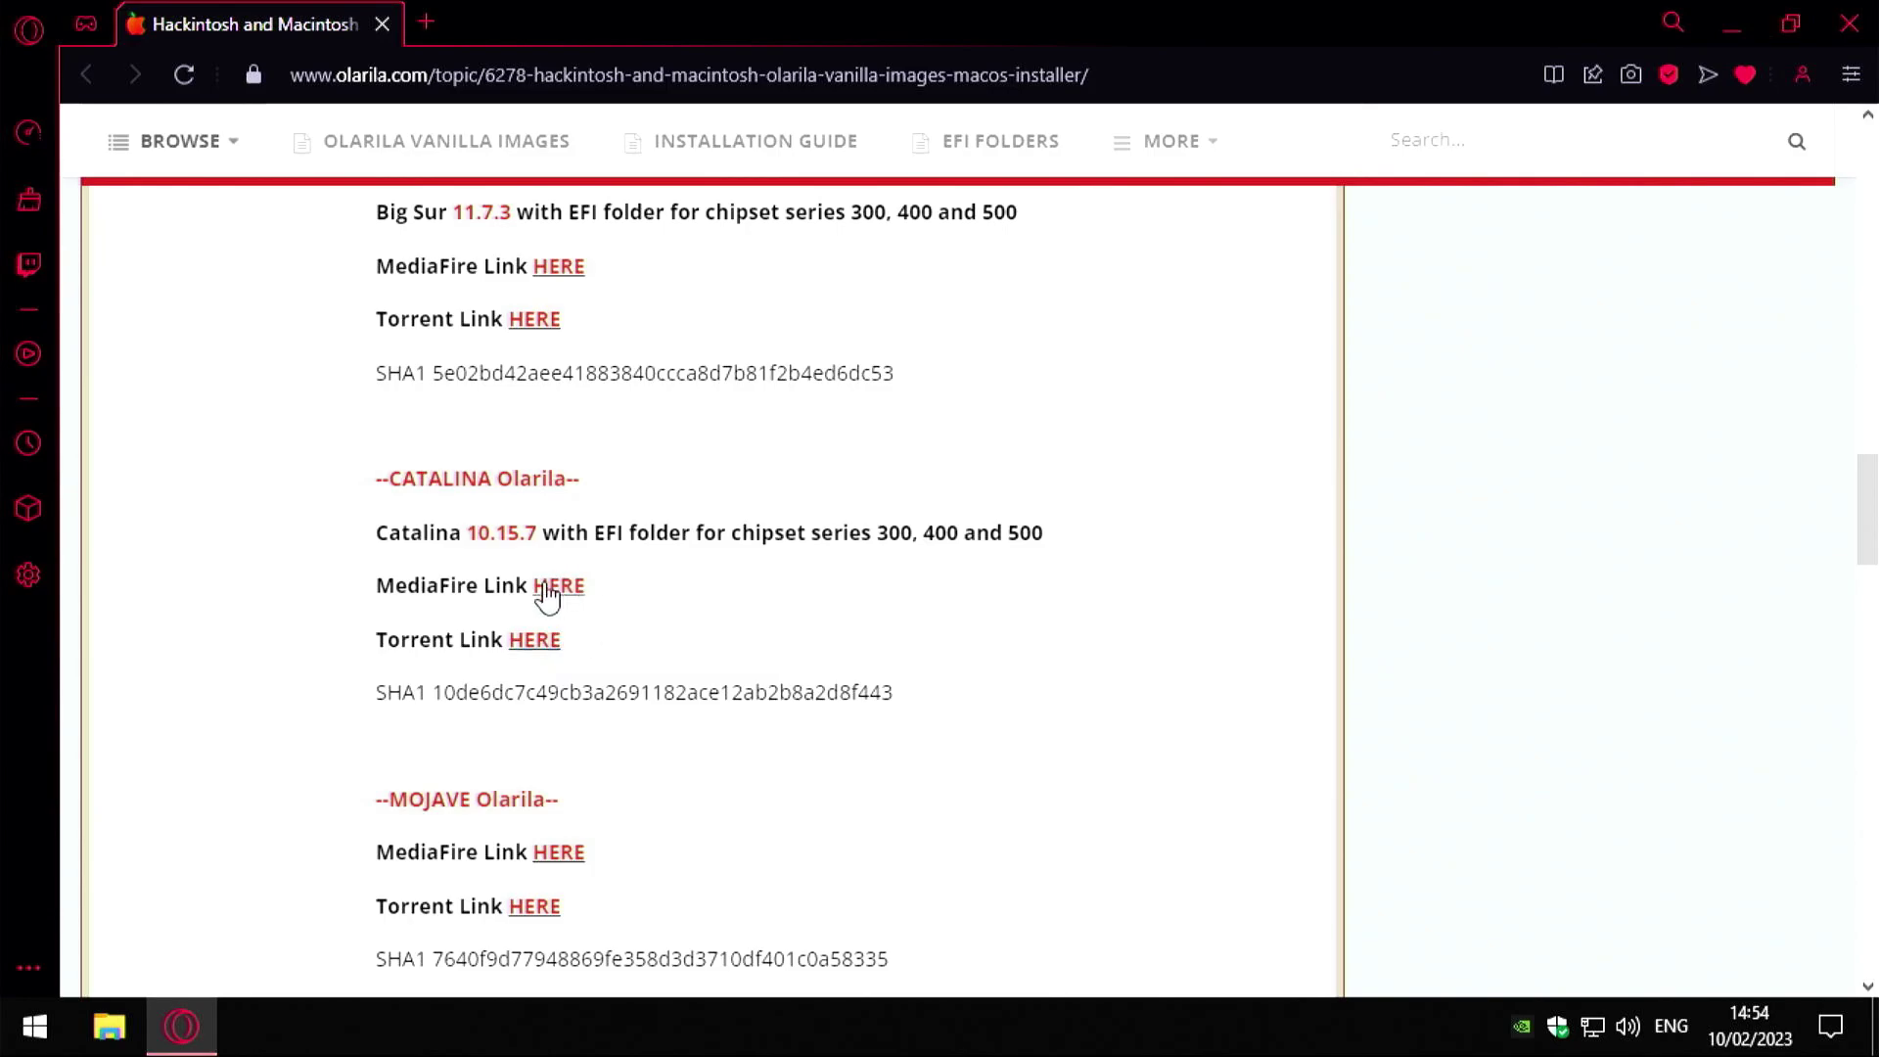
click(1842, 30)
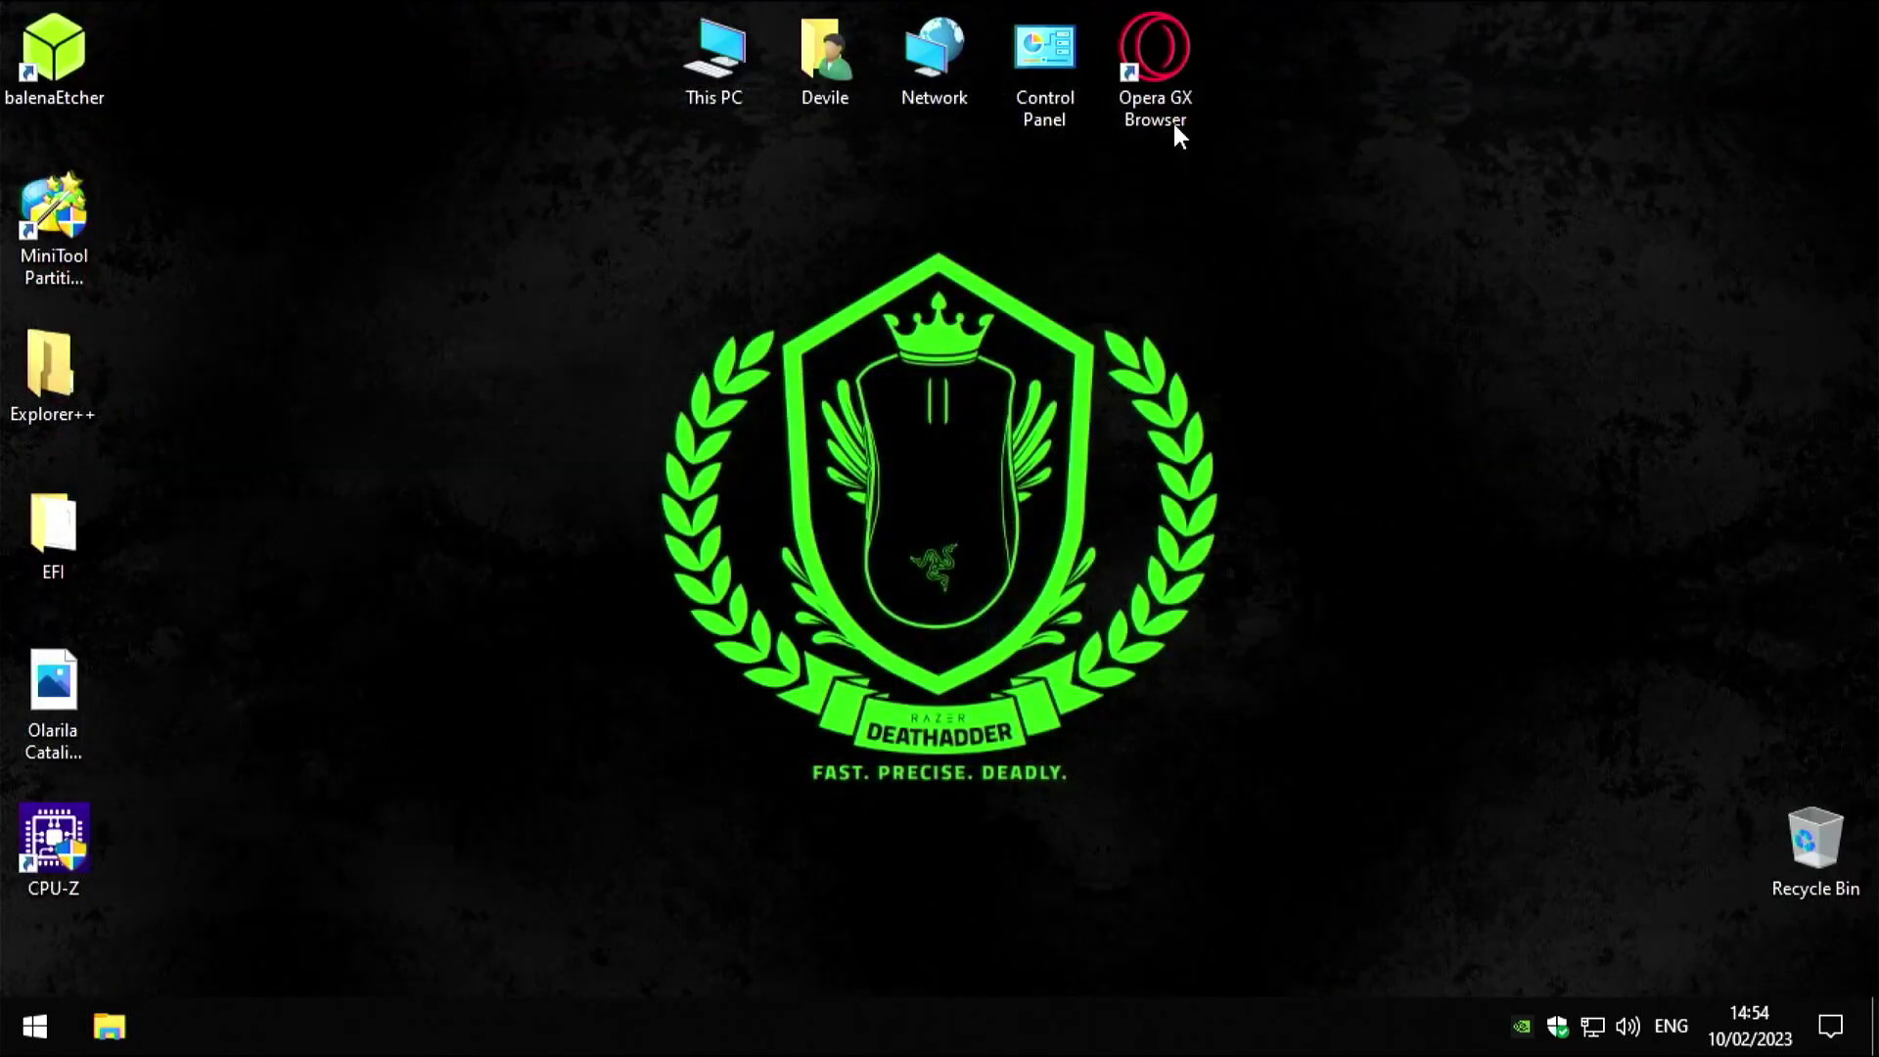
click(71, 524)
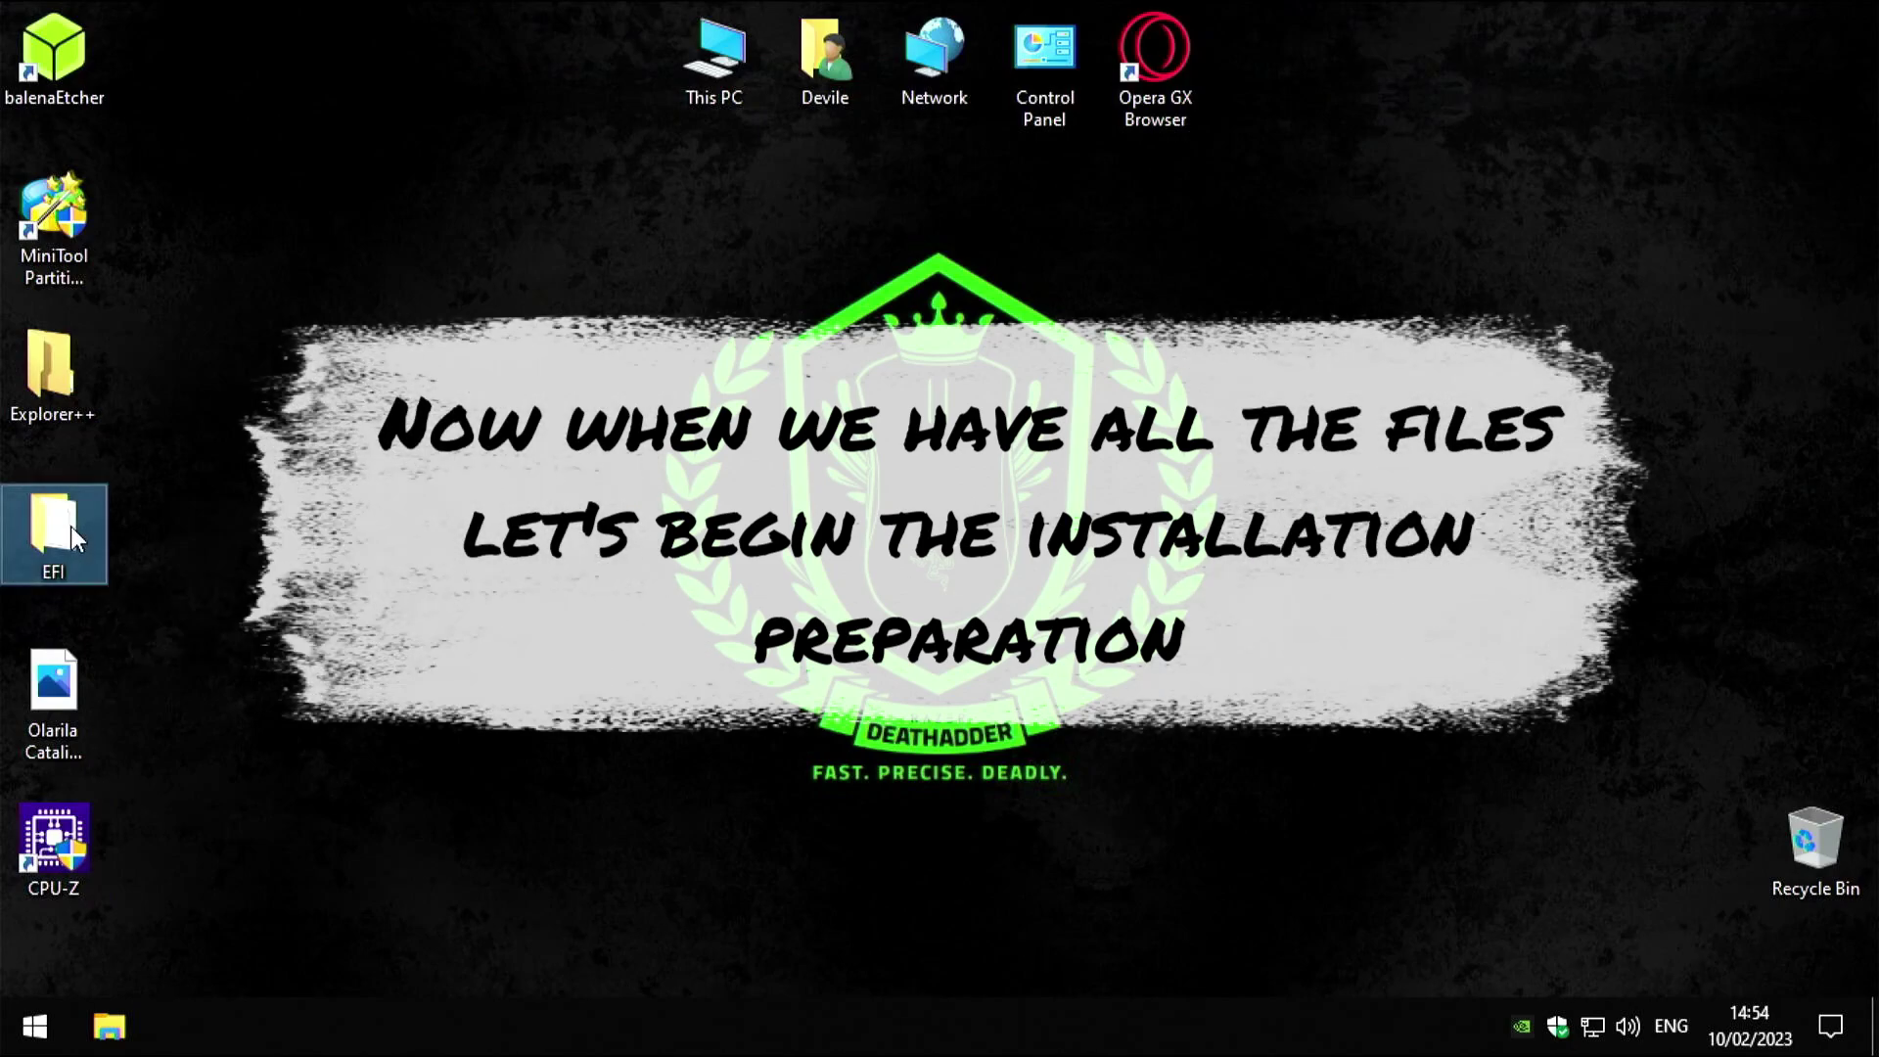
click(62, 713)
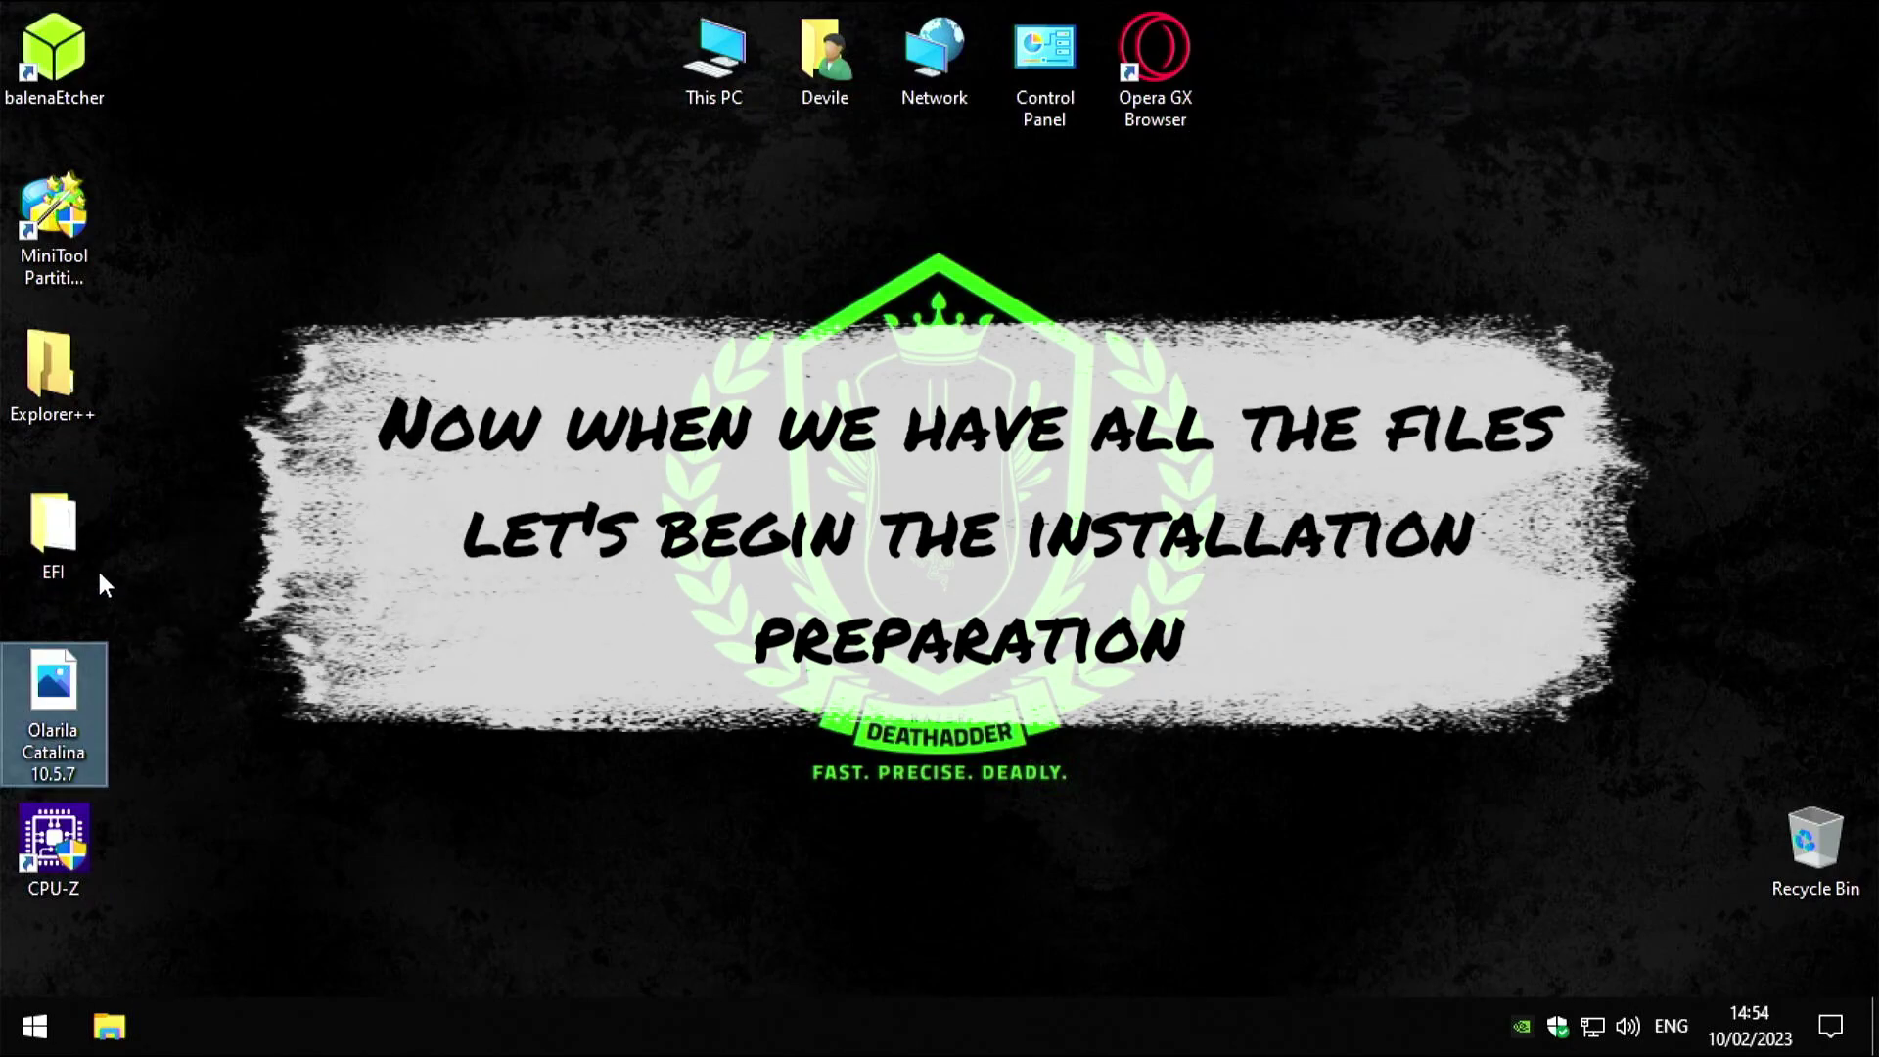
click(72, 536)
click(358, 515)
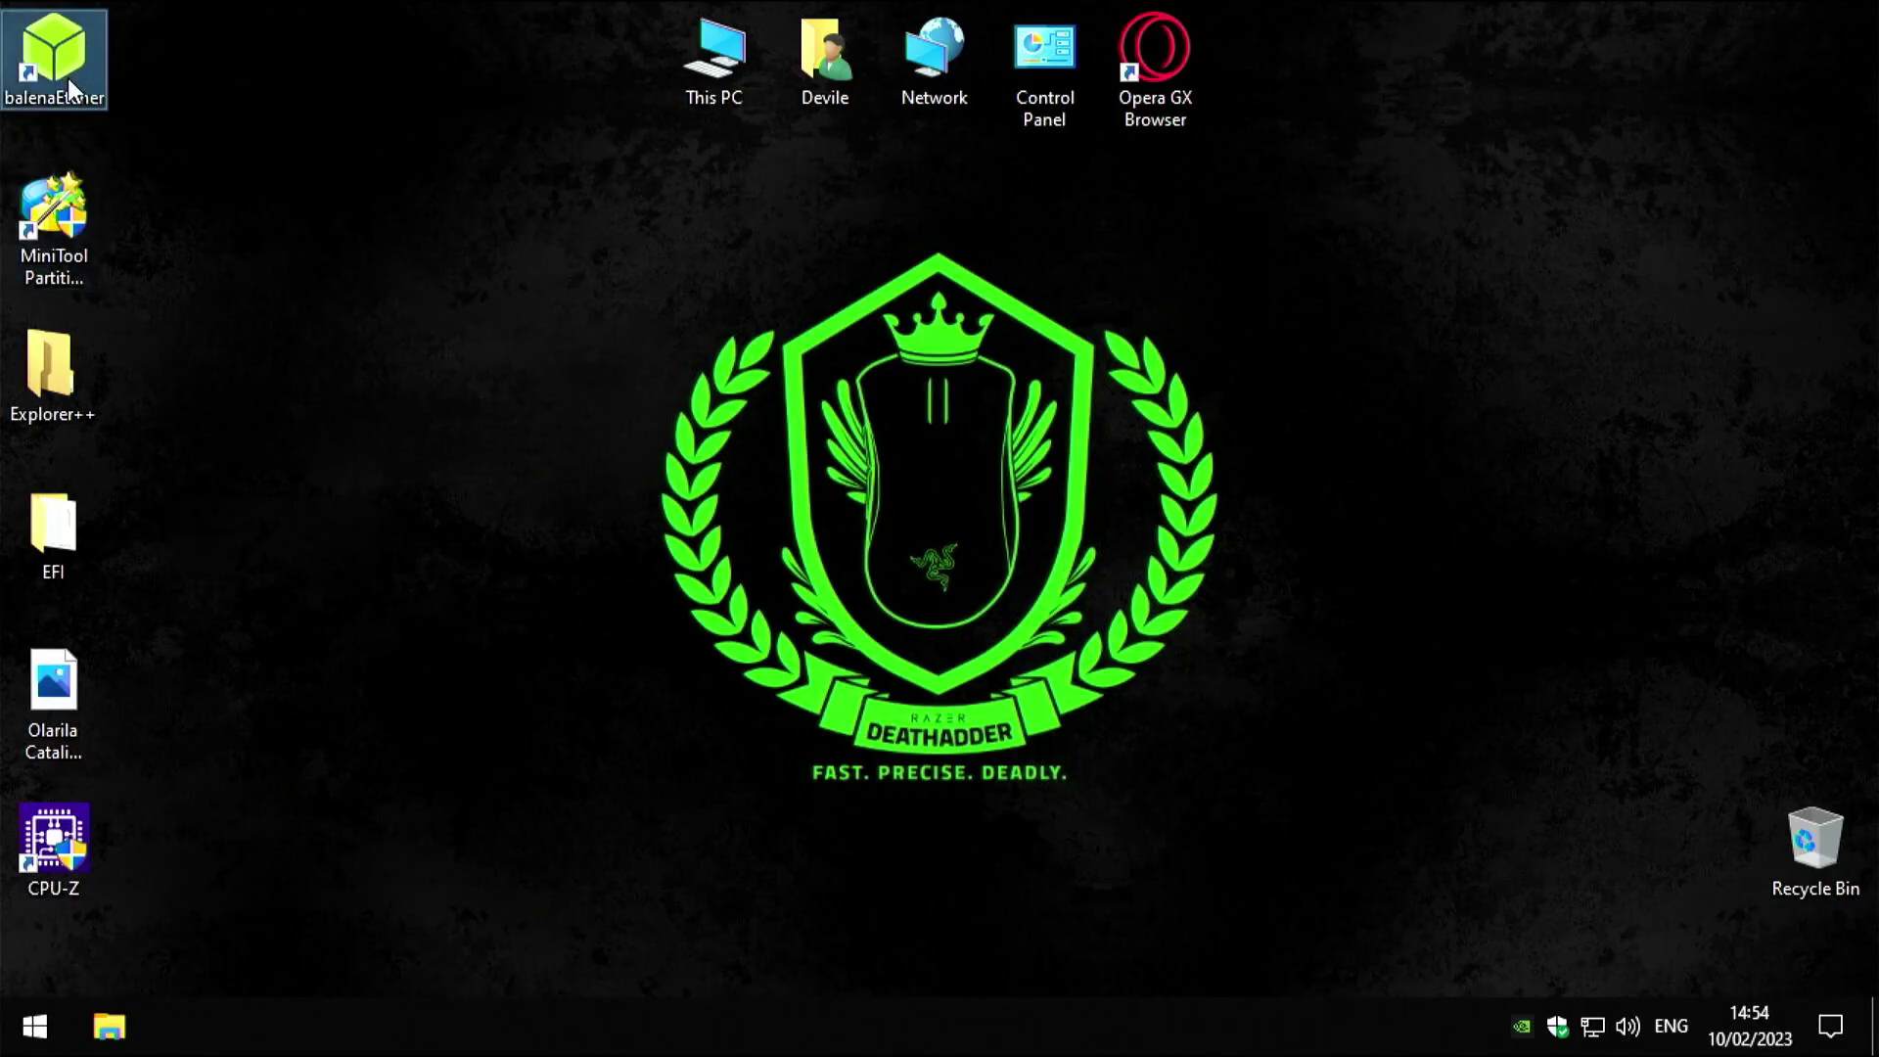
click(62, 259)
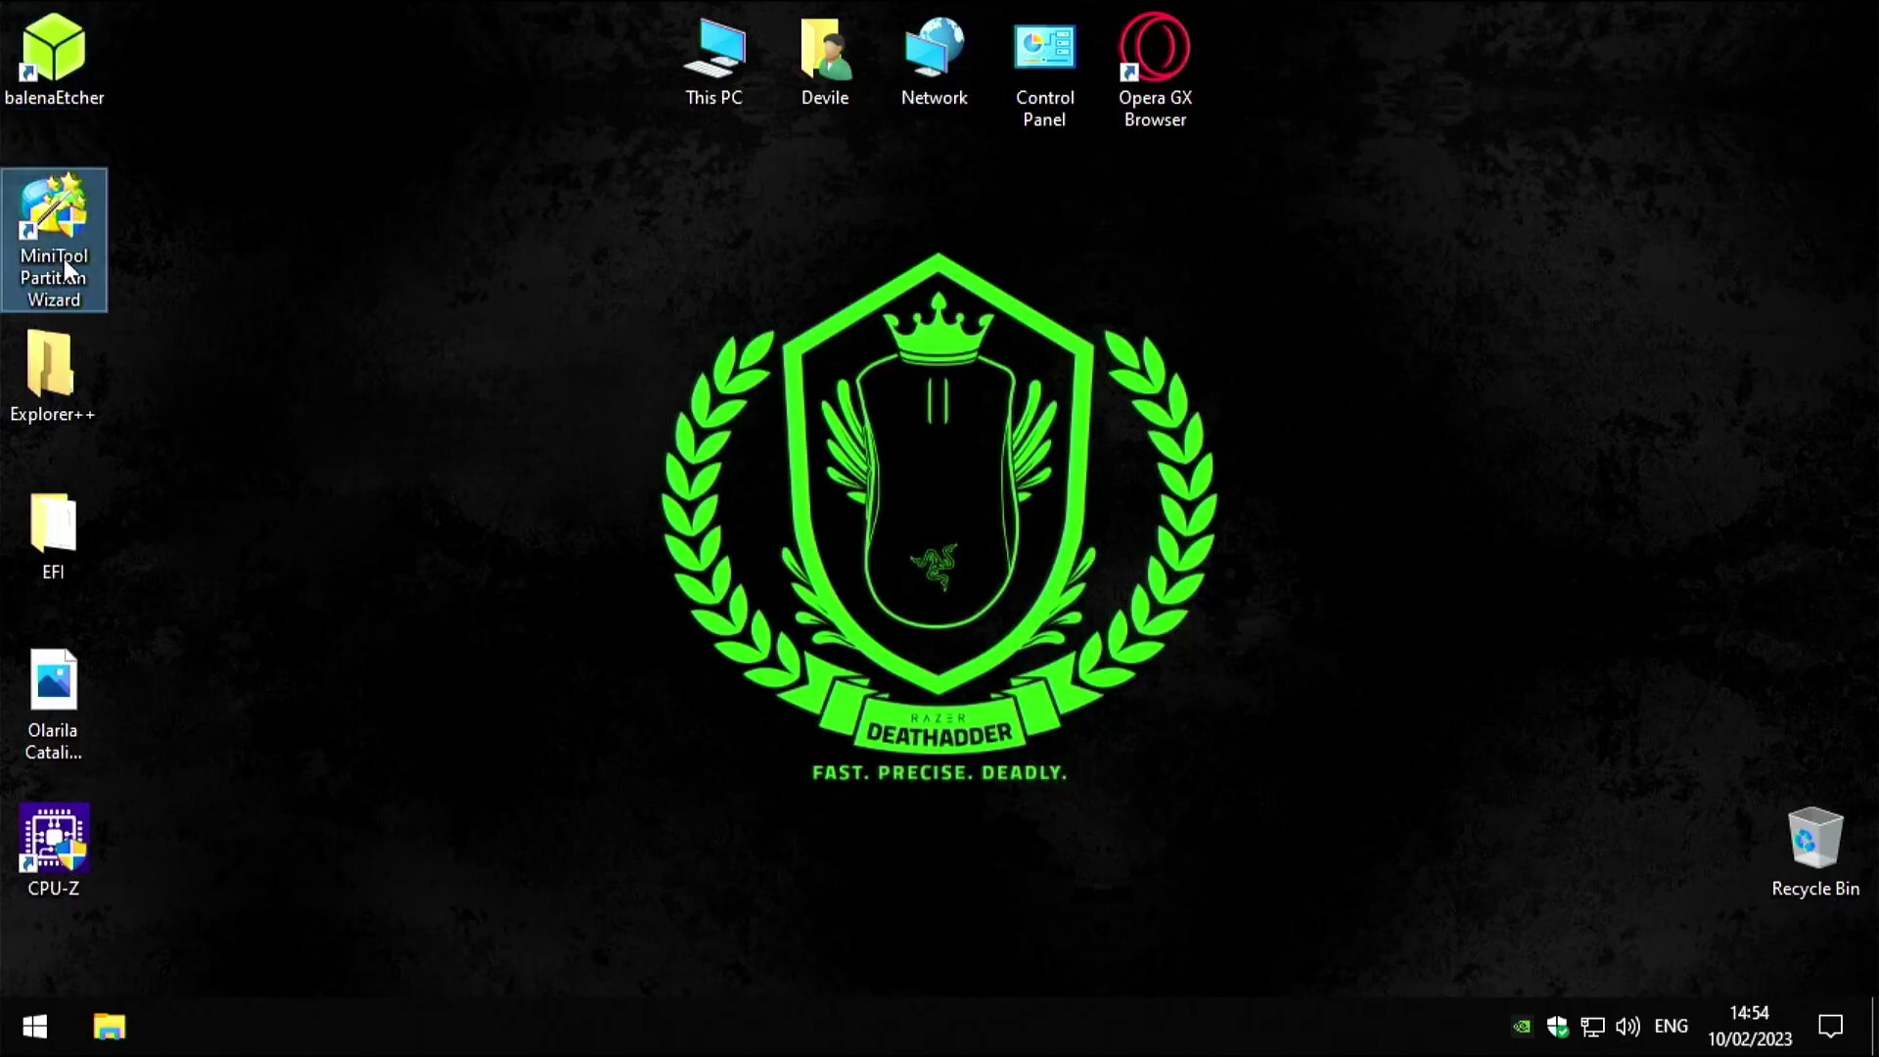
click(48, 382)
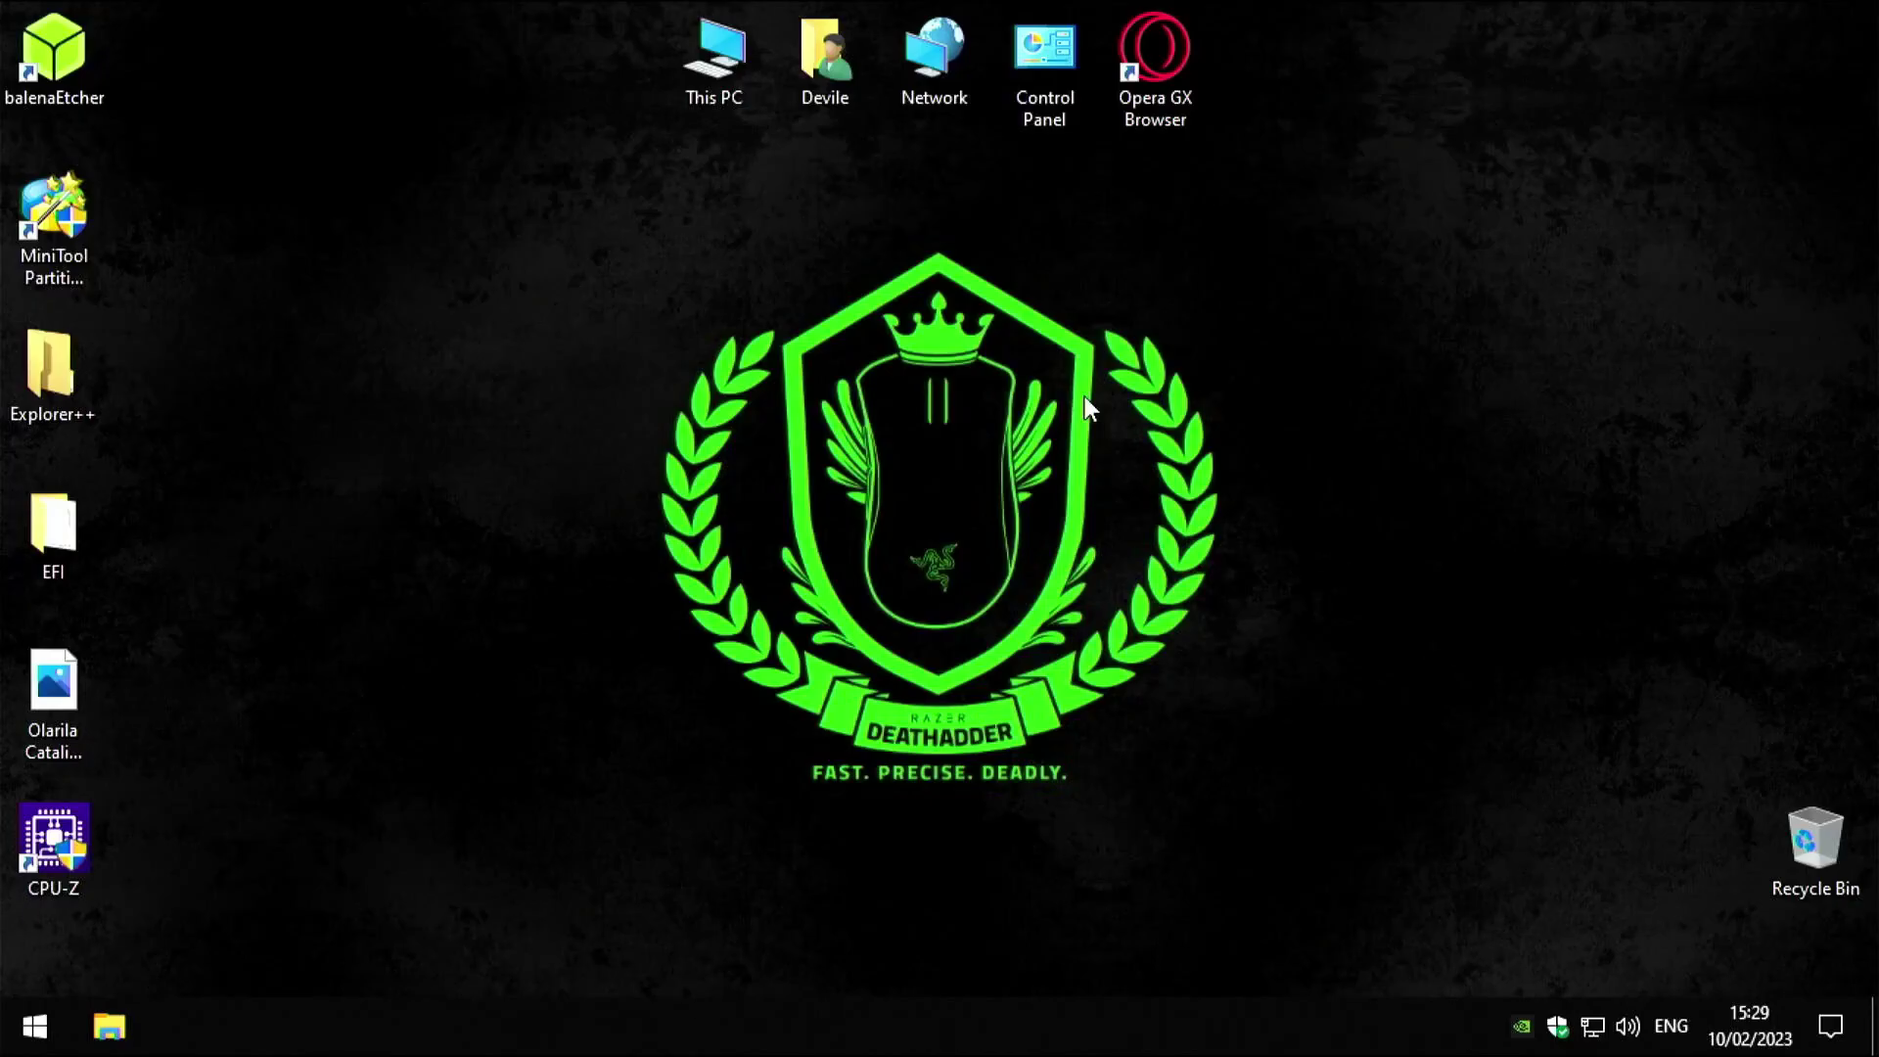
Open This PC to examine Local Disk (D:) as the installation drive, and close the window
double_click(714, 71)
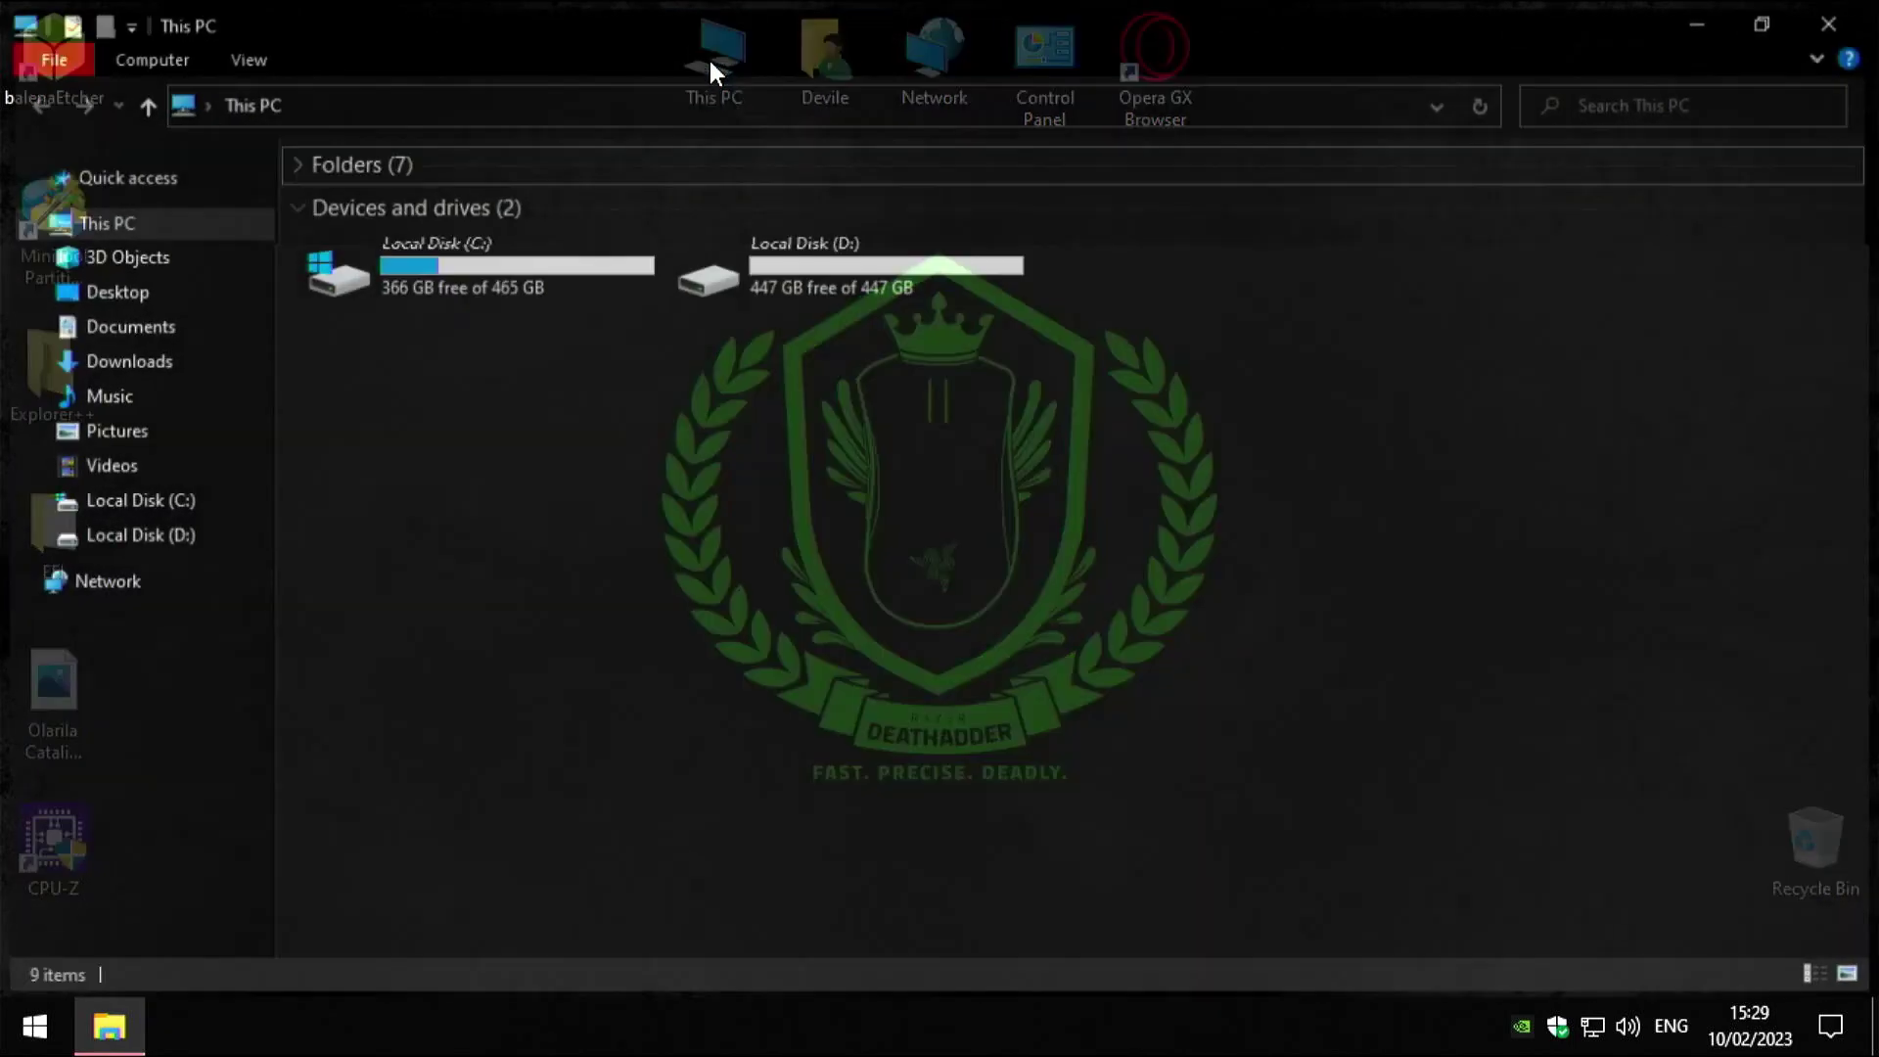
click(918, 276)
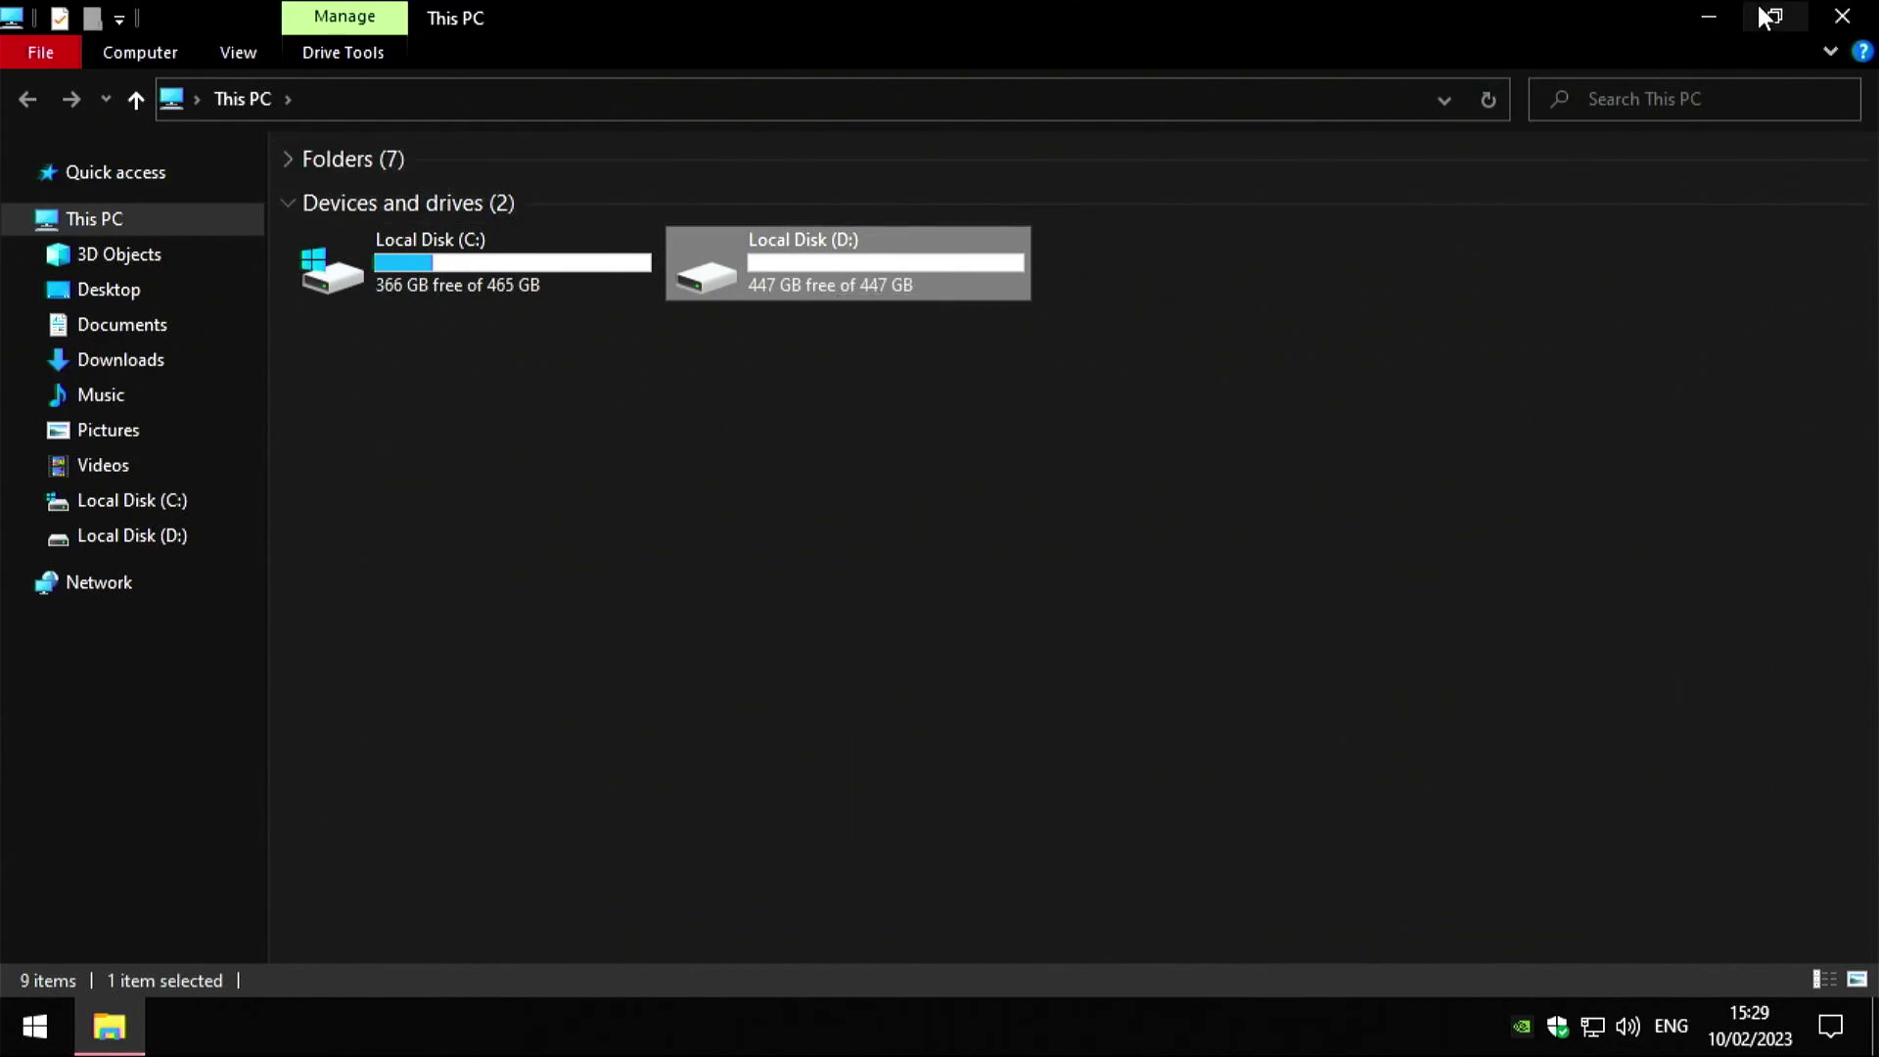
click(1841, 15)
click(390, 158)
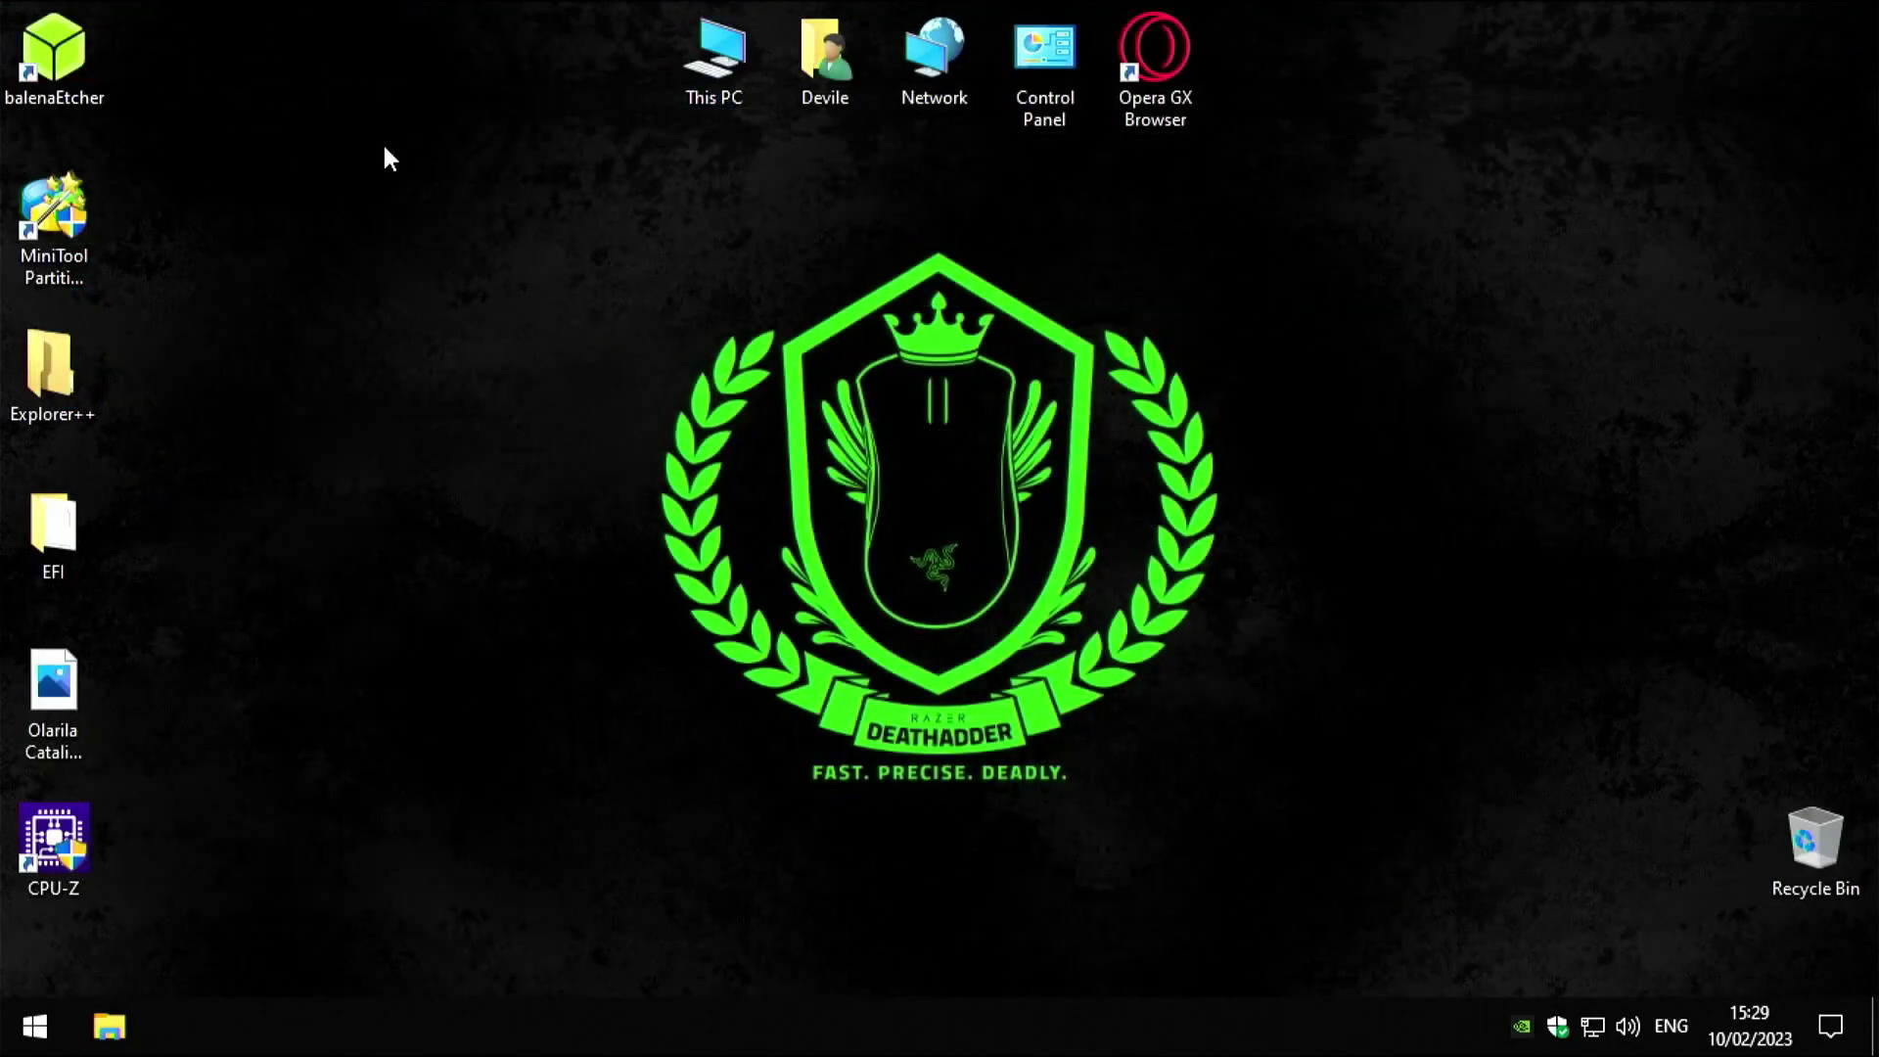
Launch balenaEtcher and load the Olarila Catalina 10.5.7 image from the Desktop as the file to flash
click(52, 68)
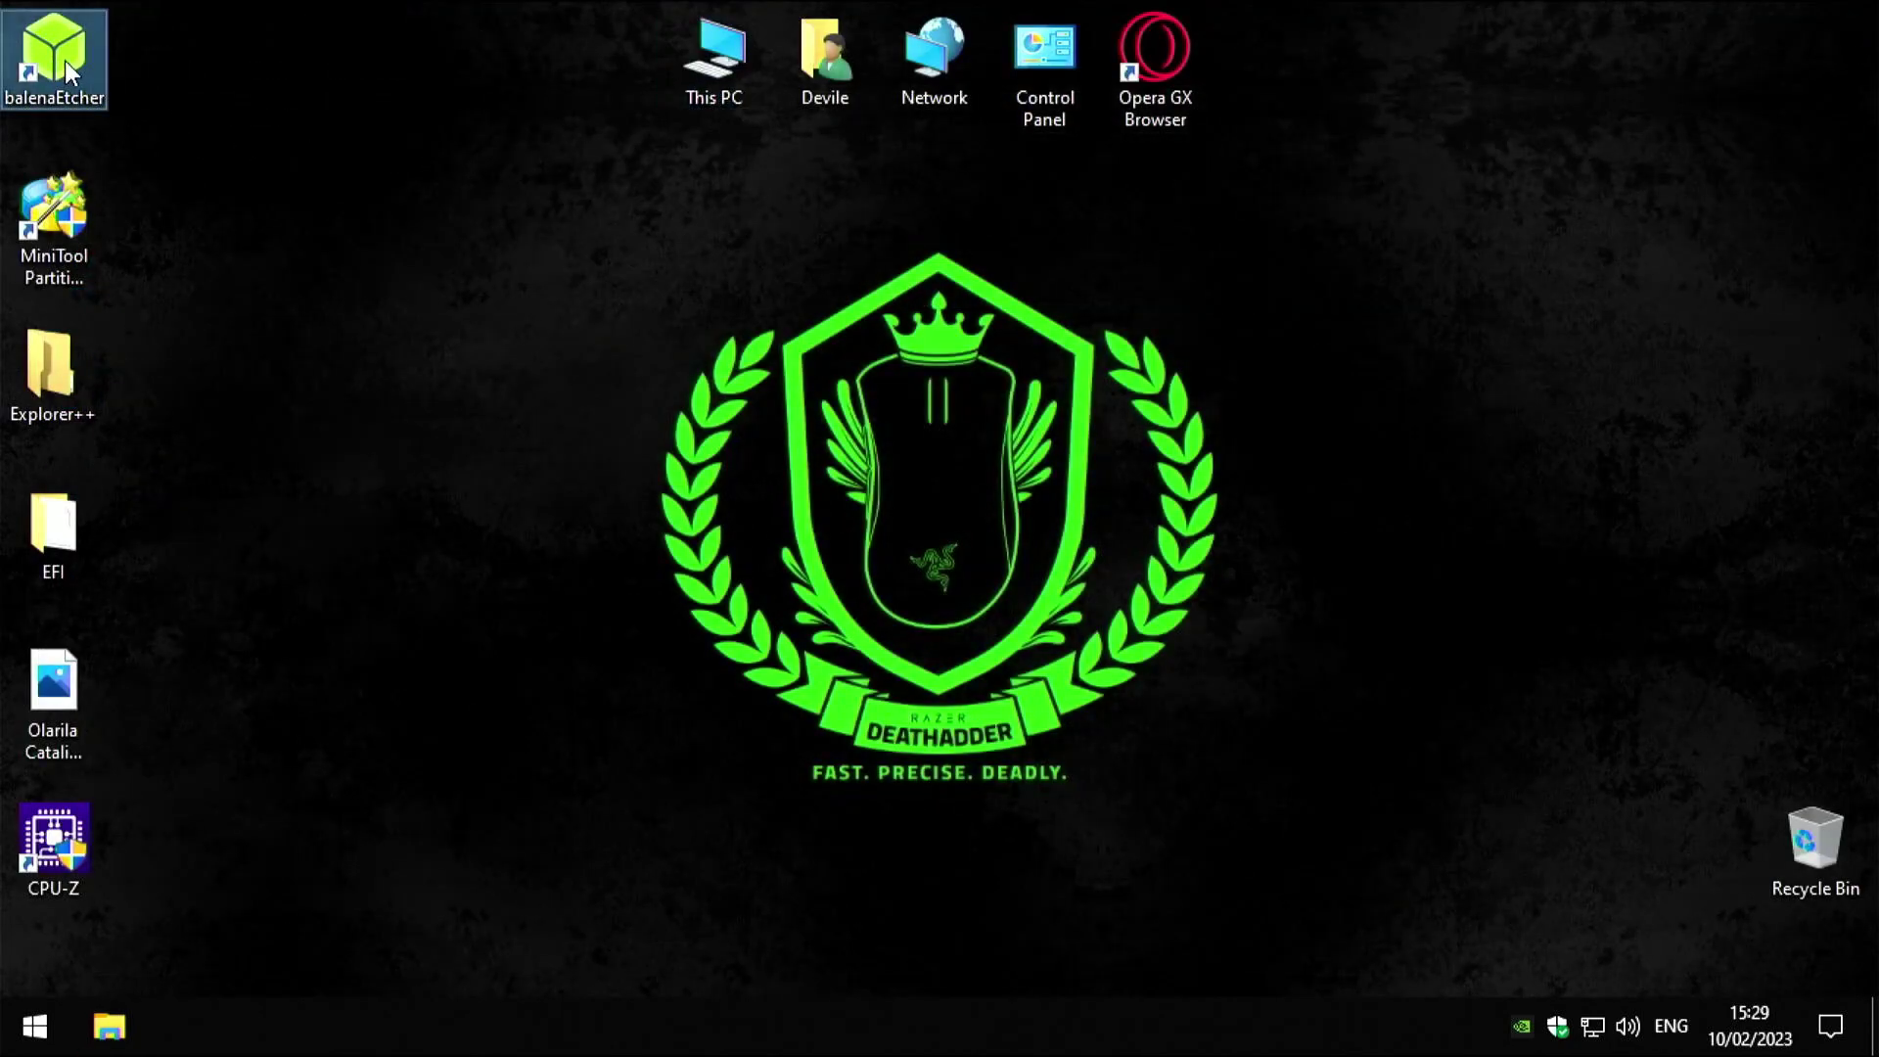
double_click(55, 60)
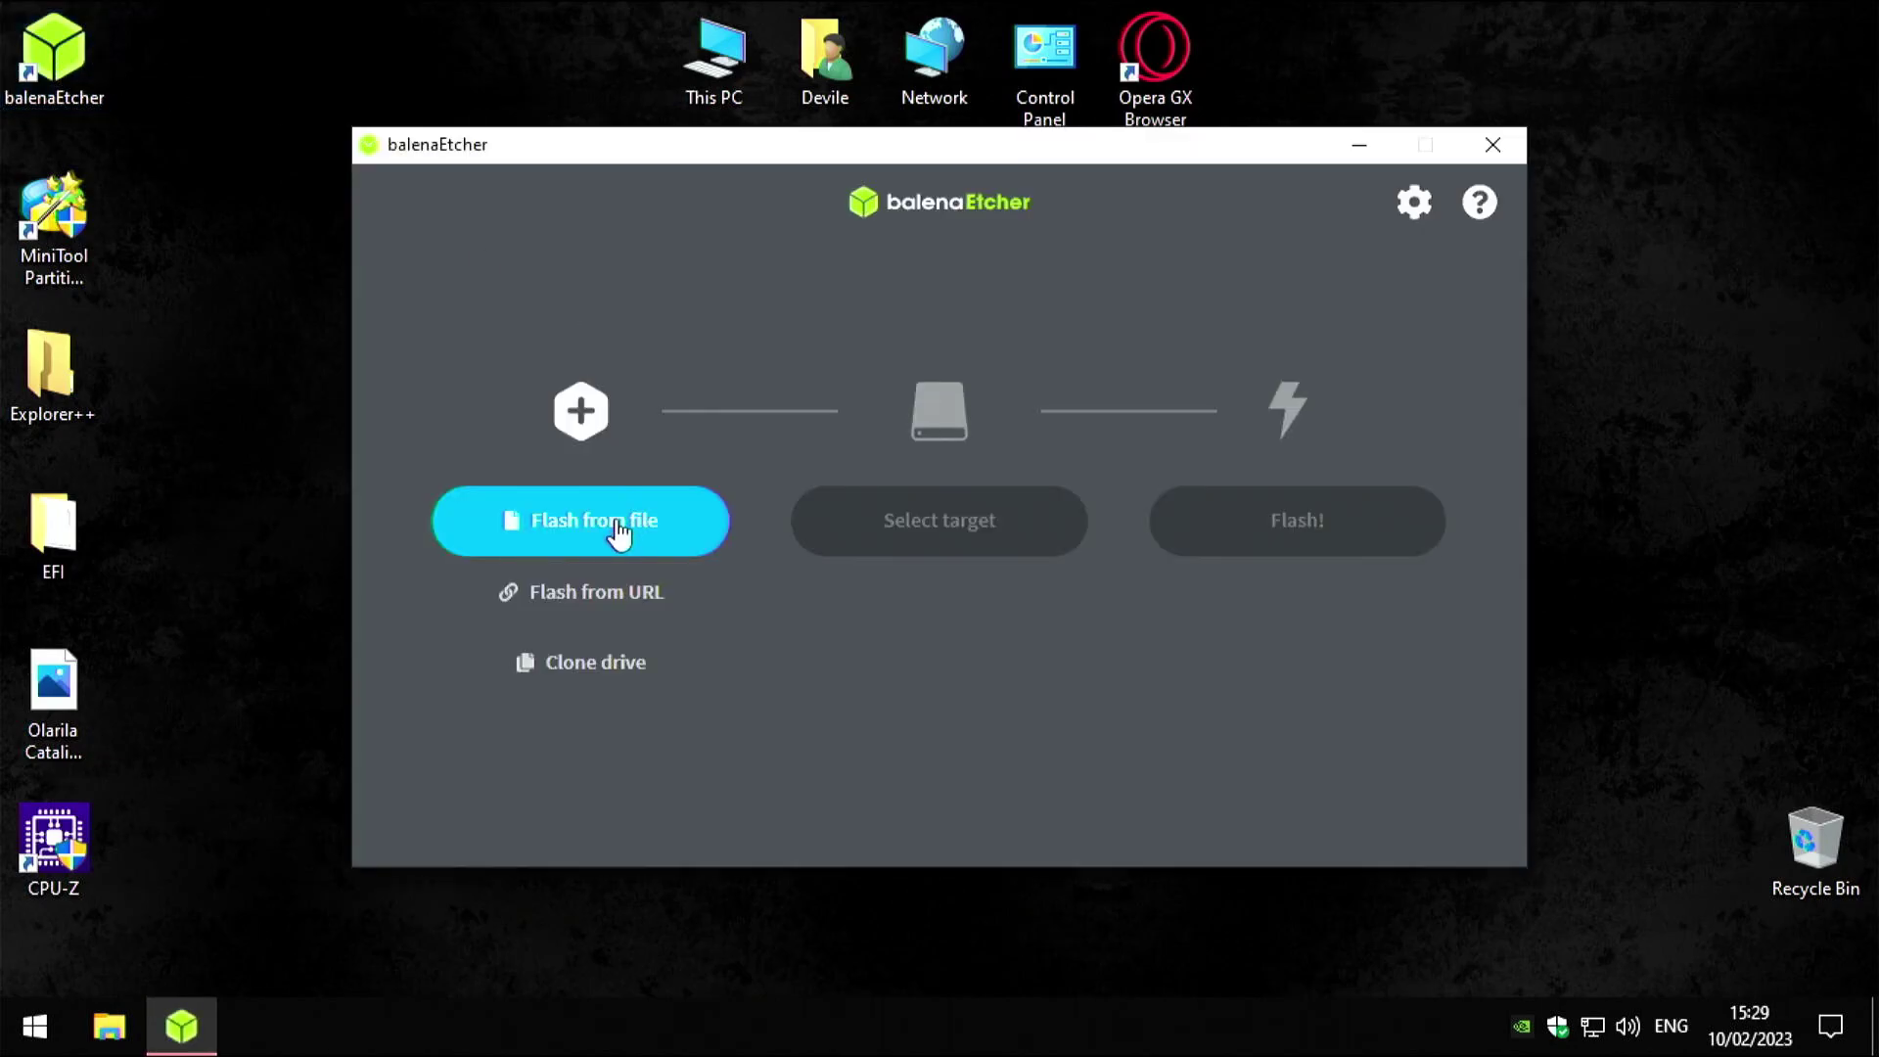
click(616, 524)
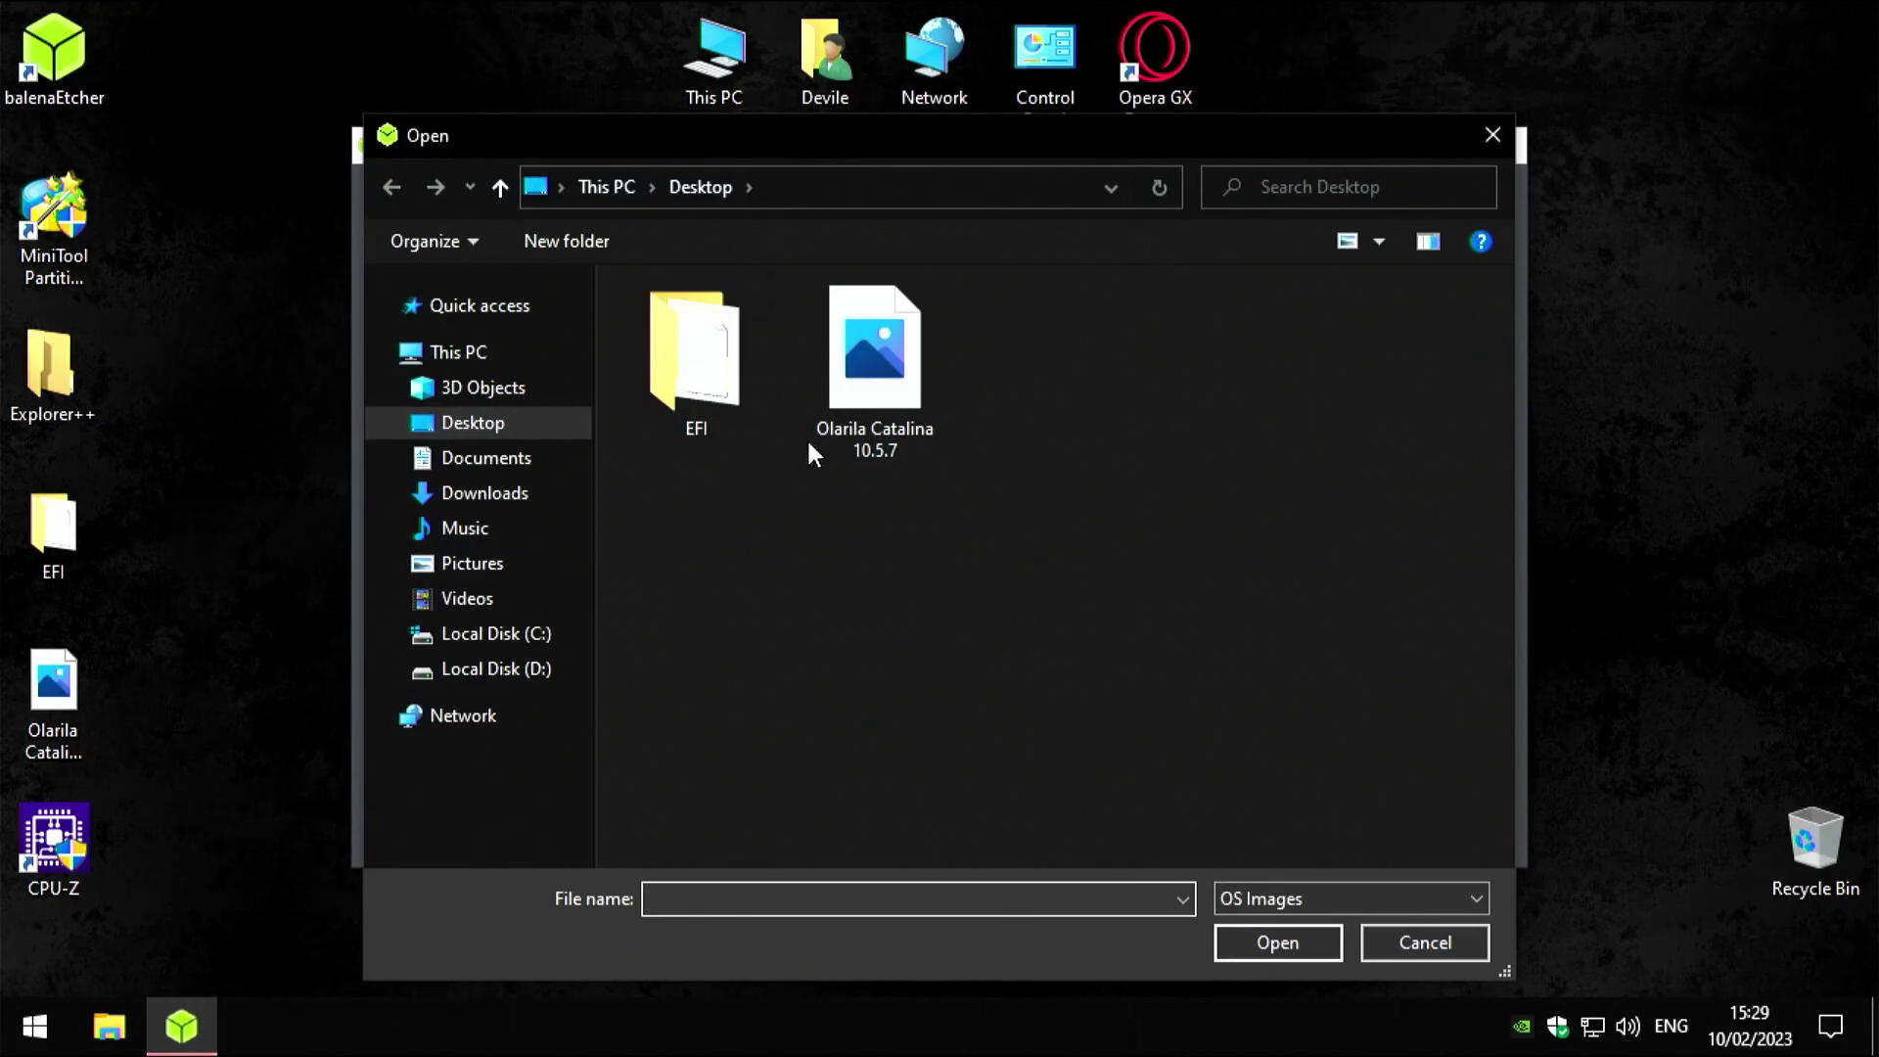
click(843, 383)
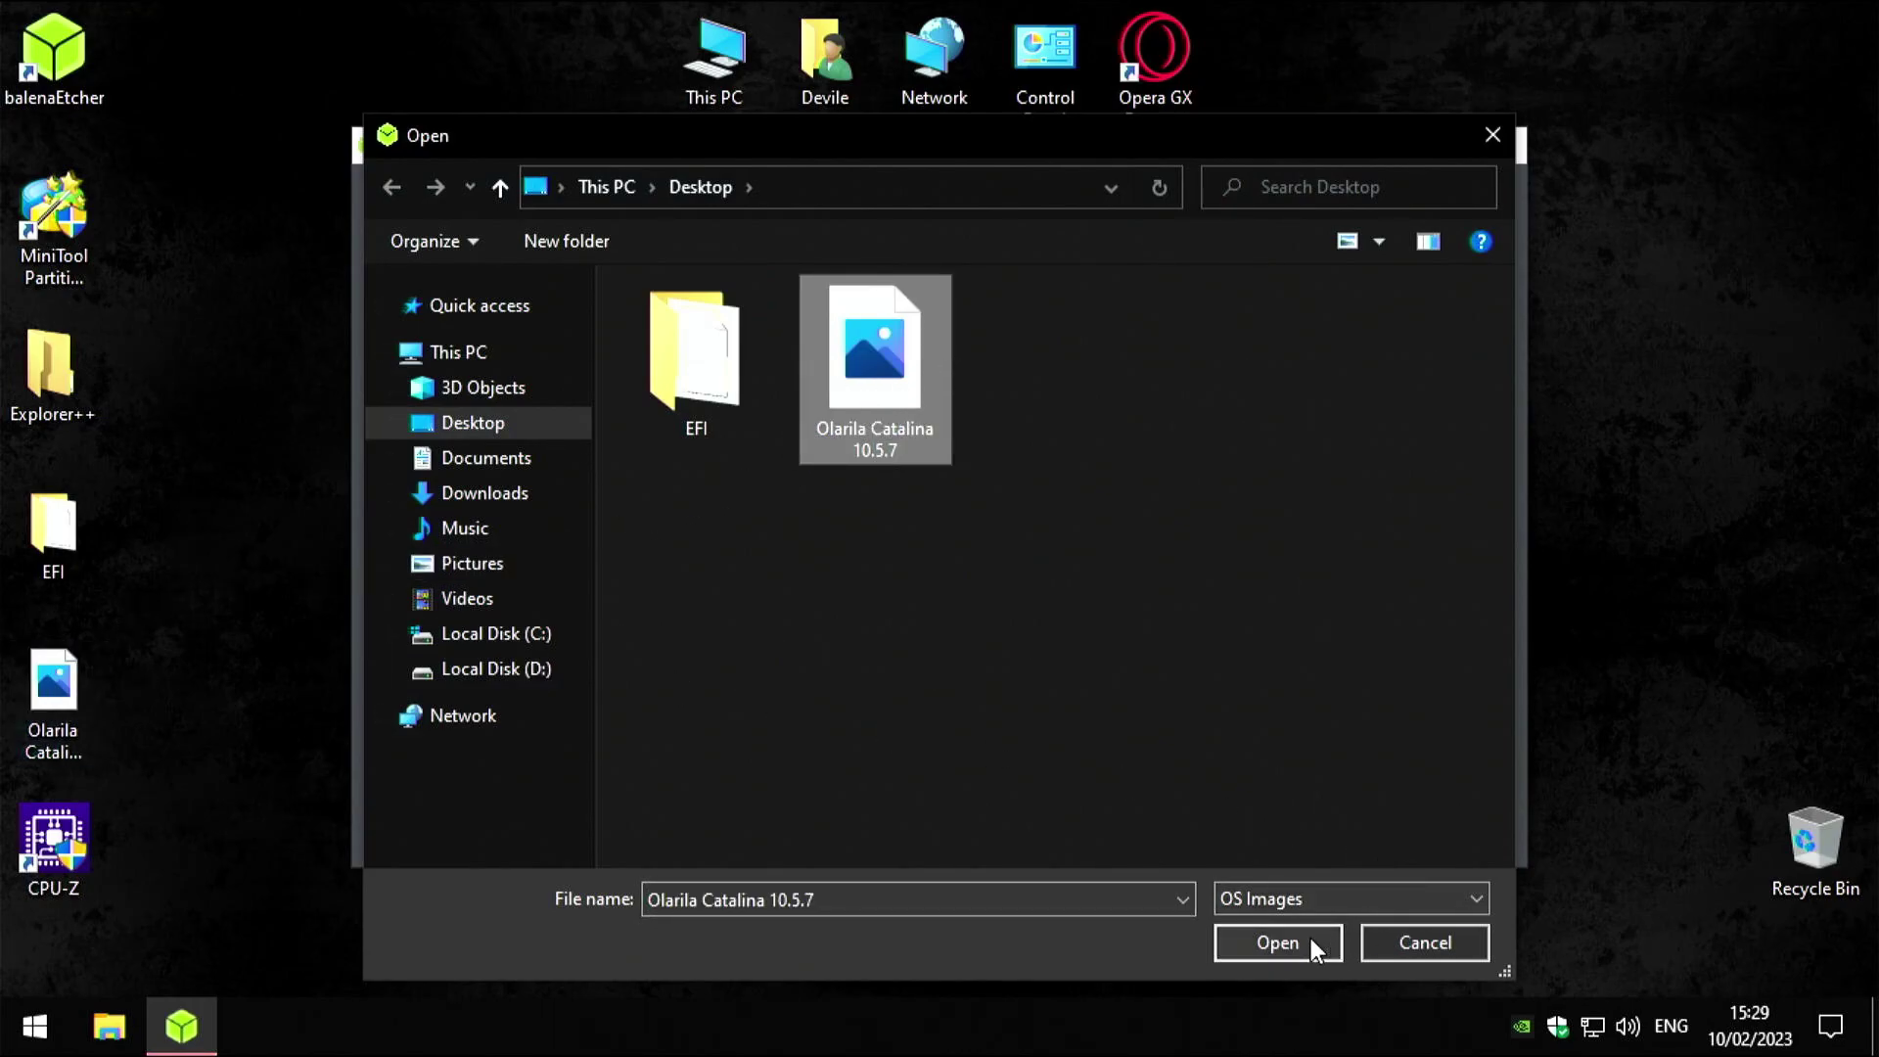
click(1284, 940)
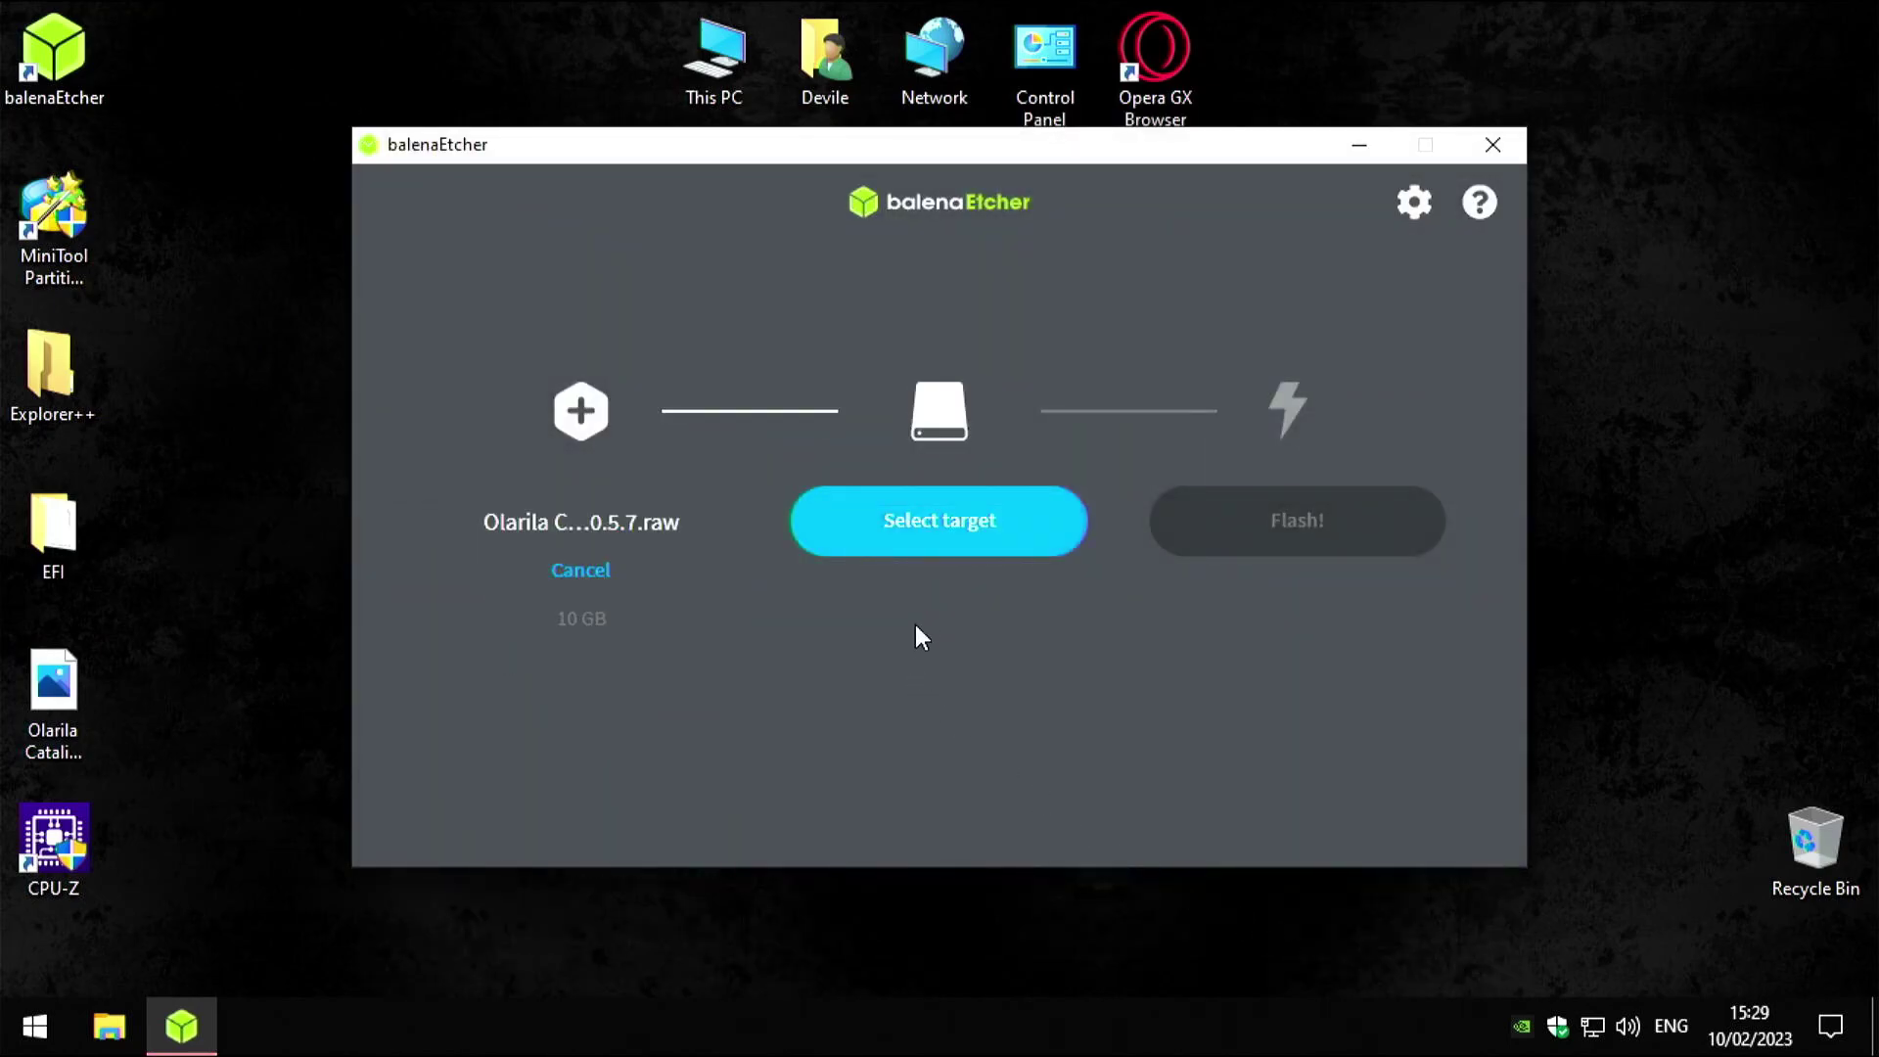
Reveal the hidden drives and select the KINGSTON SUV400S37480G as the flash target, checking drive D: in This PC before confirming
click(943, 536)
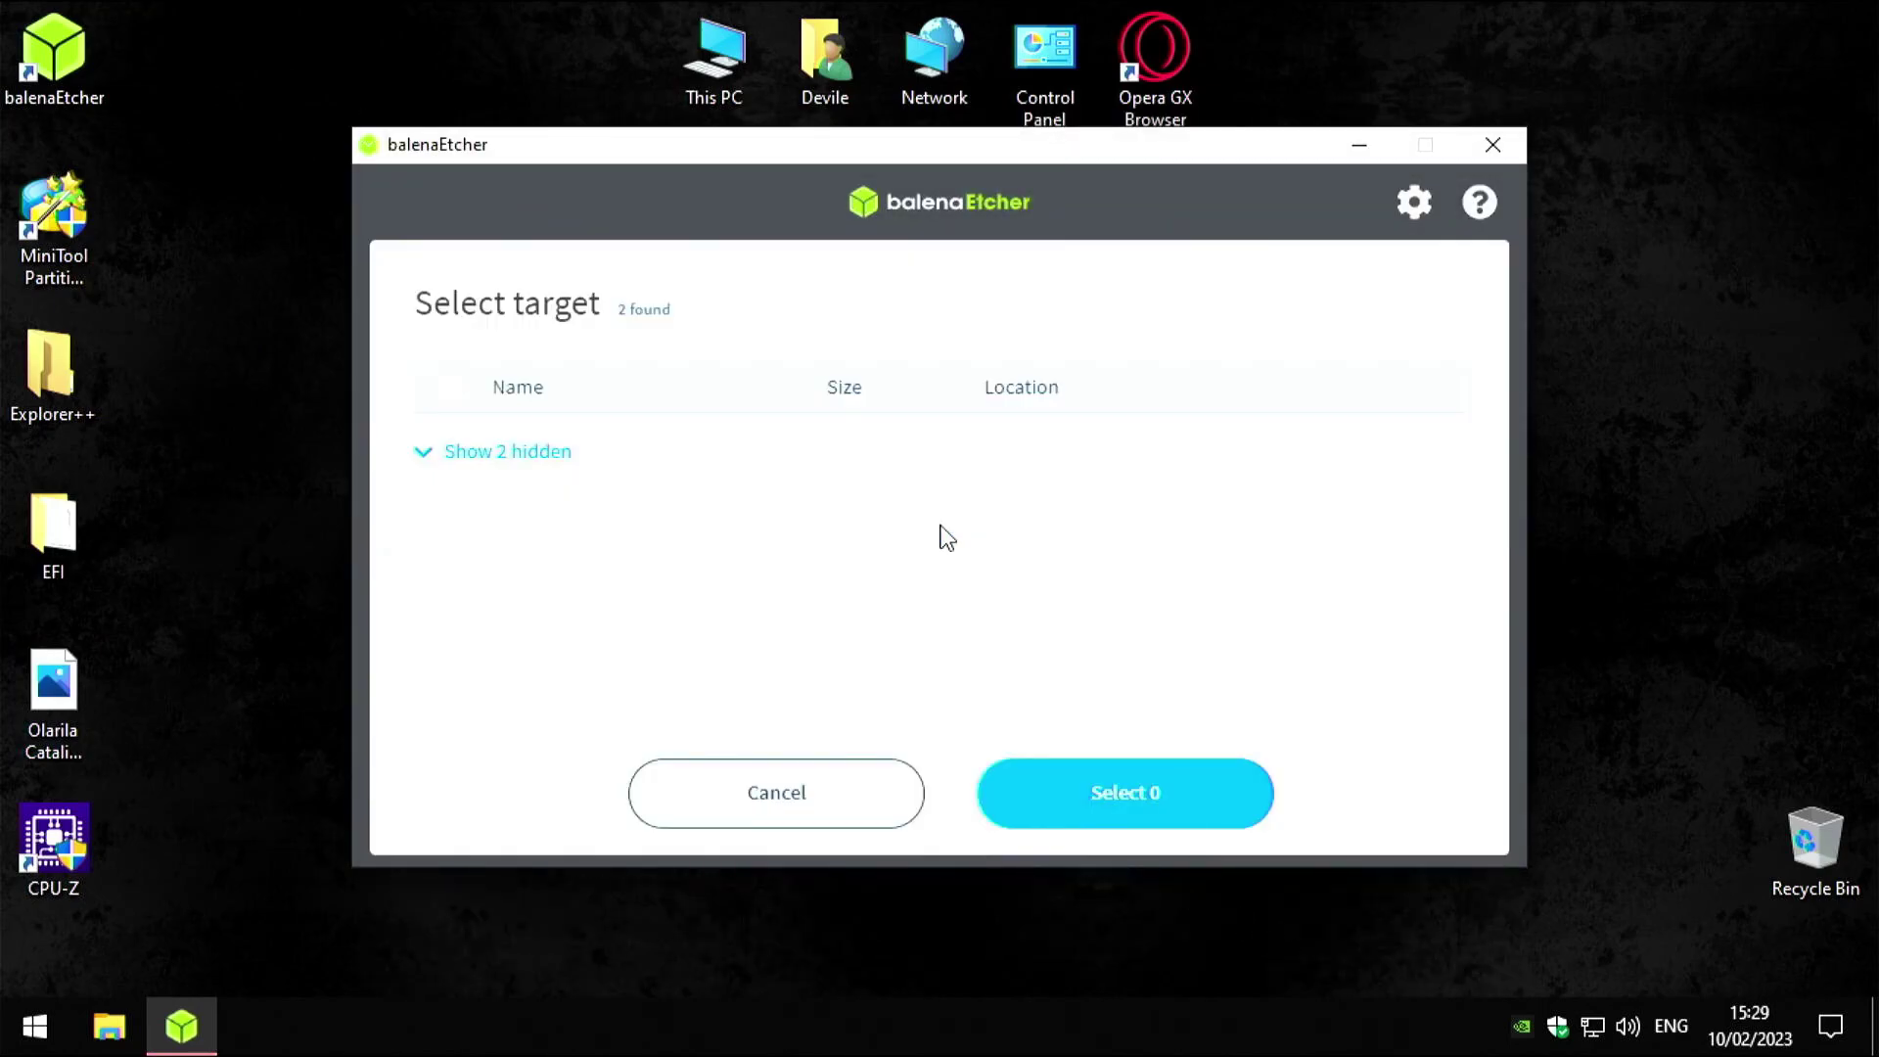
click(426, 452)
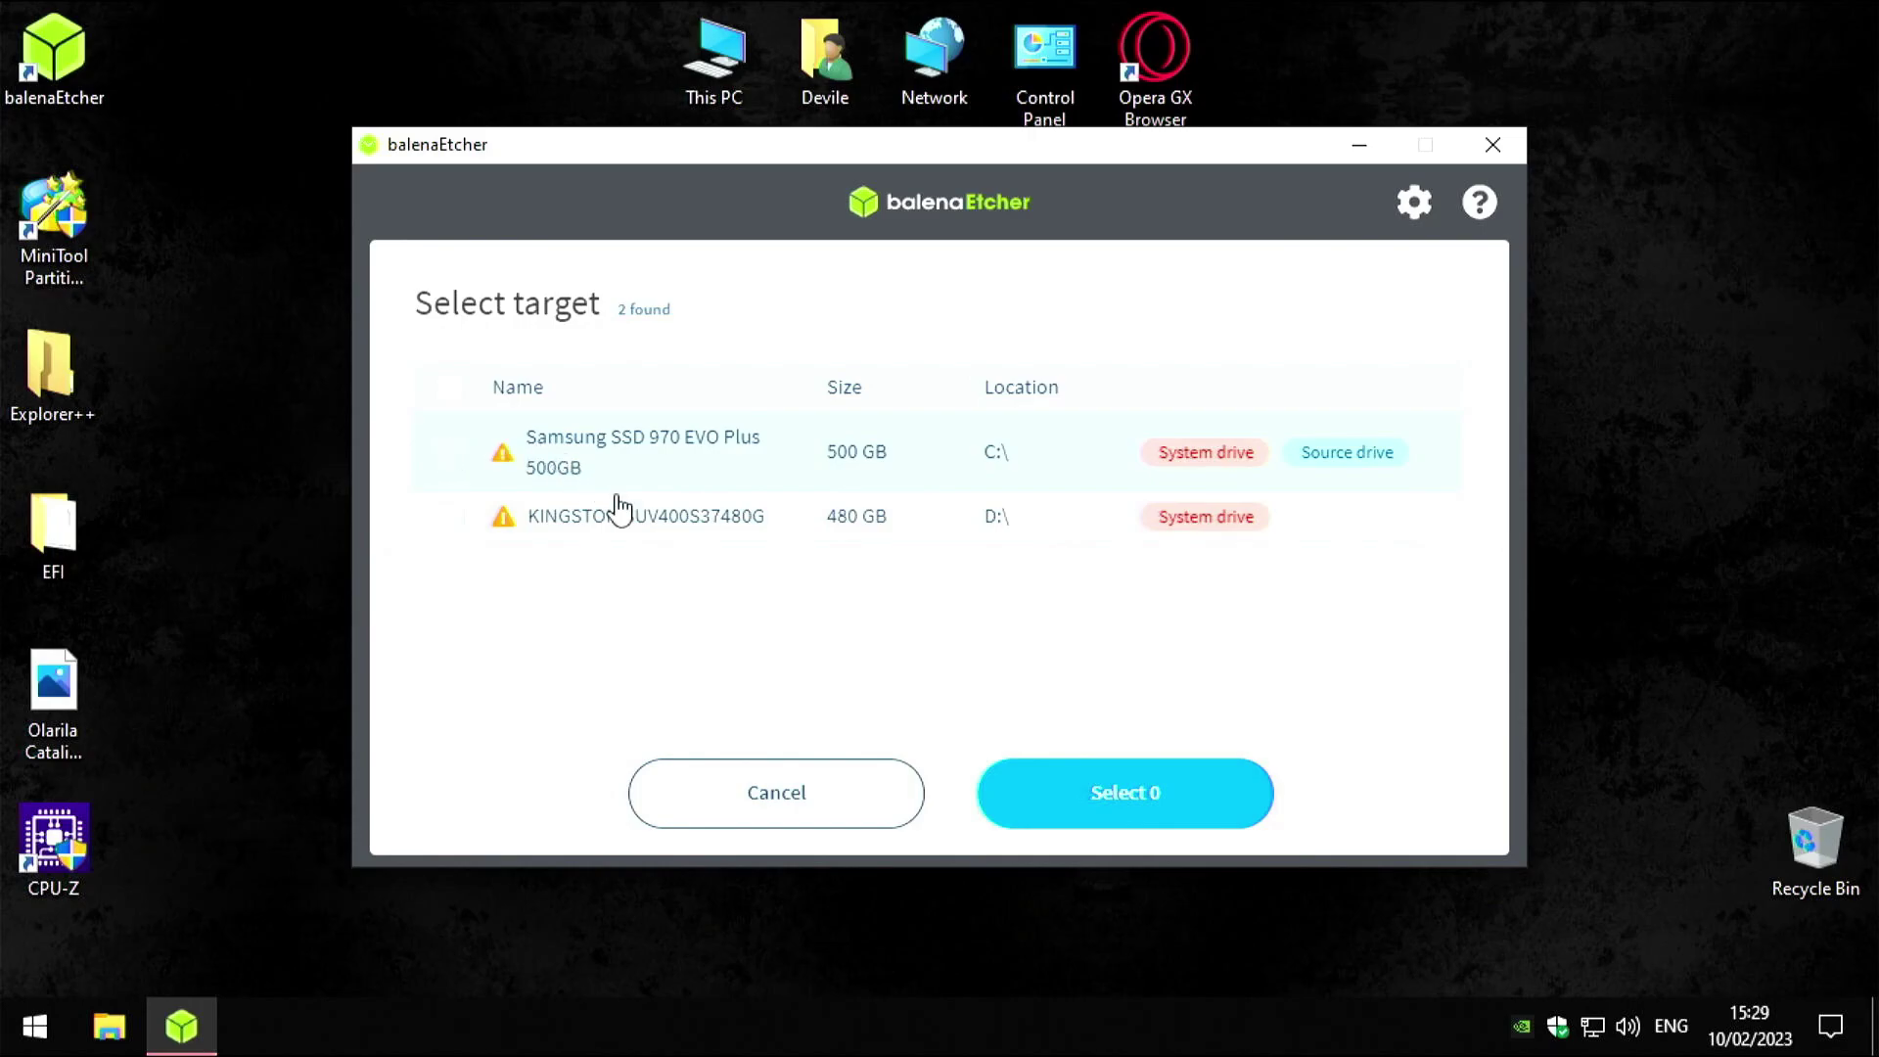
click(621, 529)
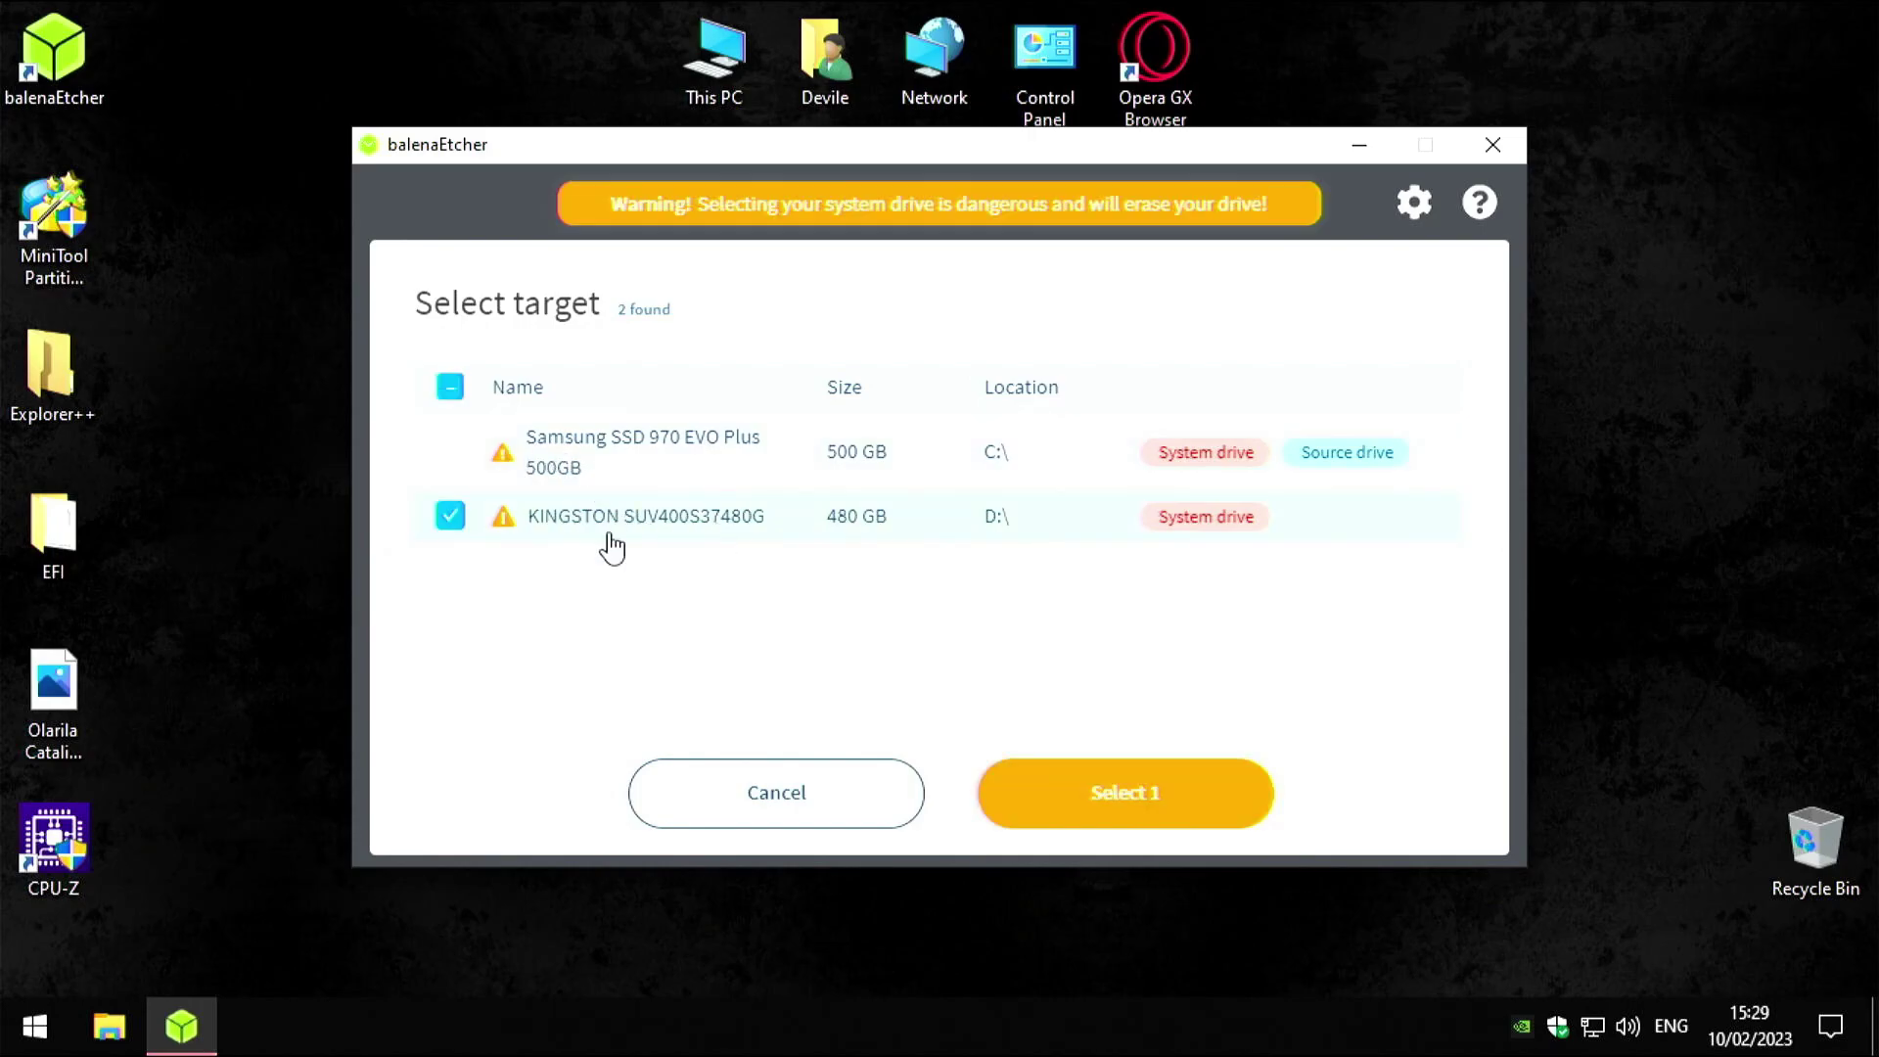
double_click(726, 74)
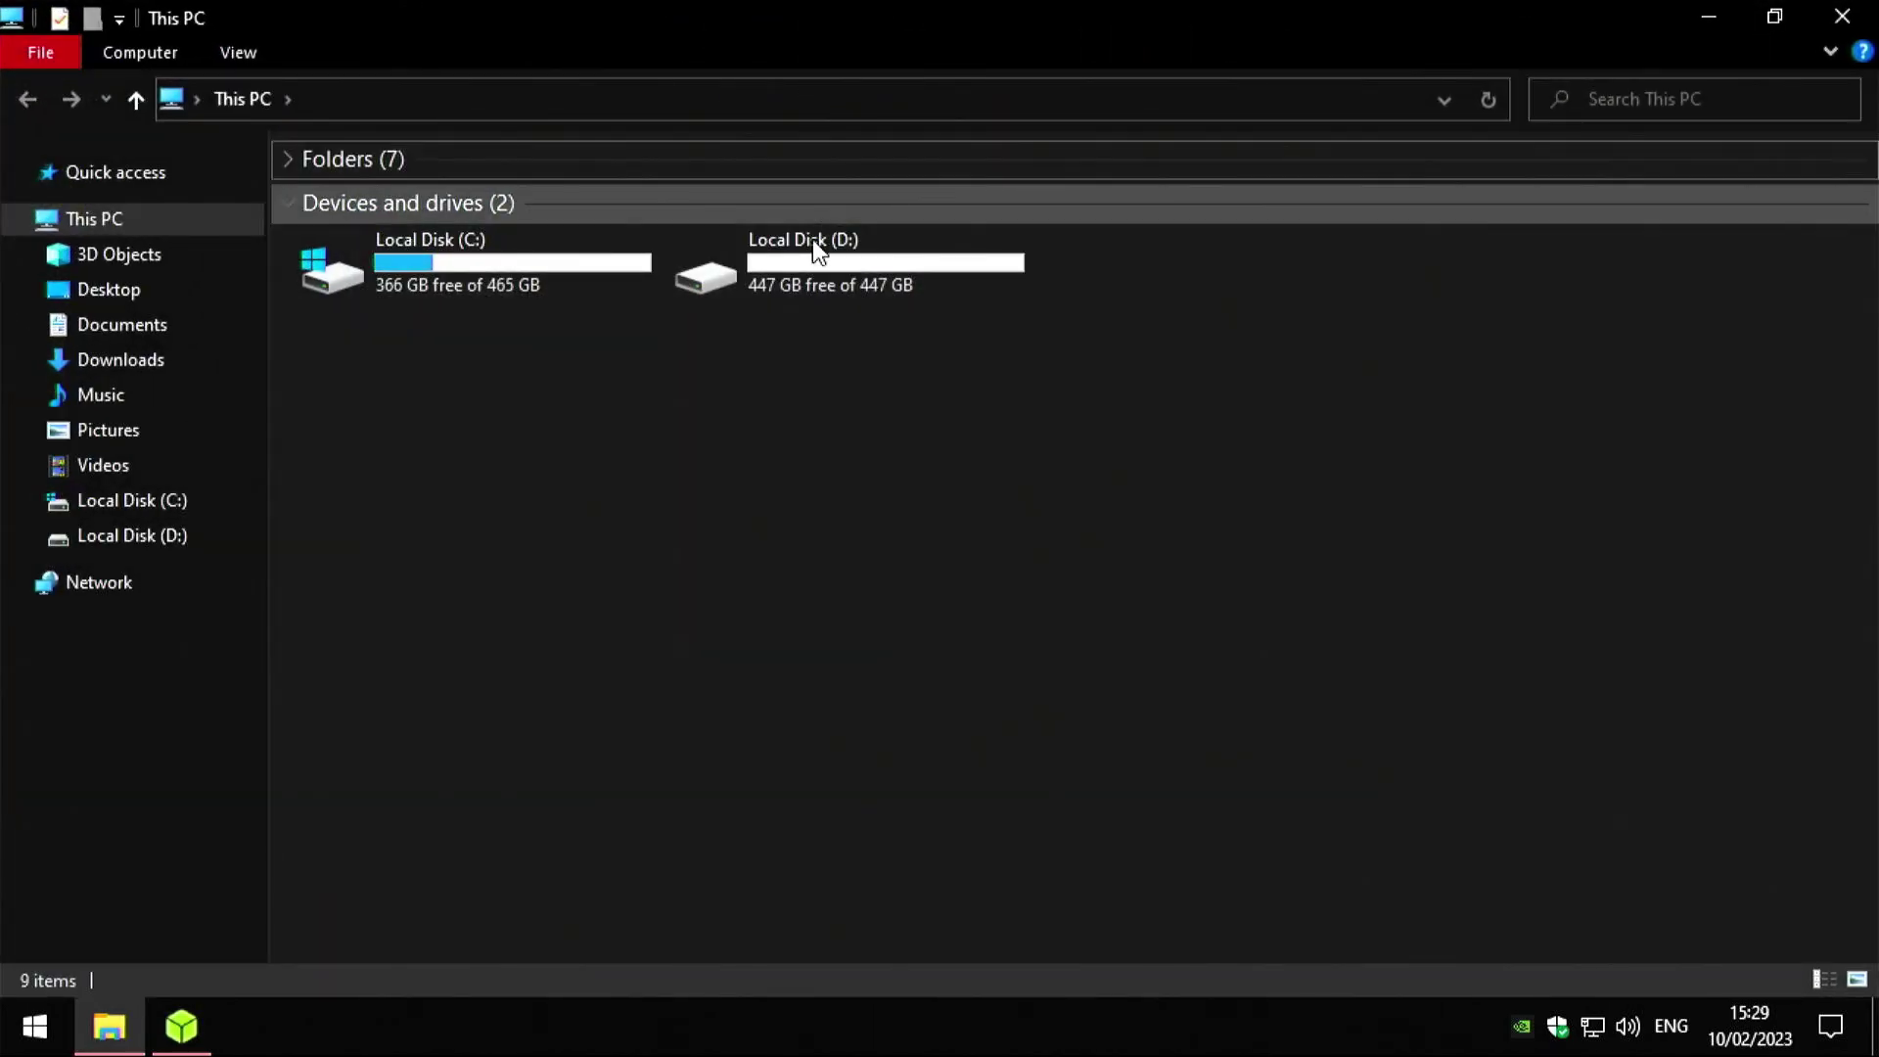
click(835, 258)
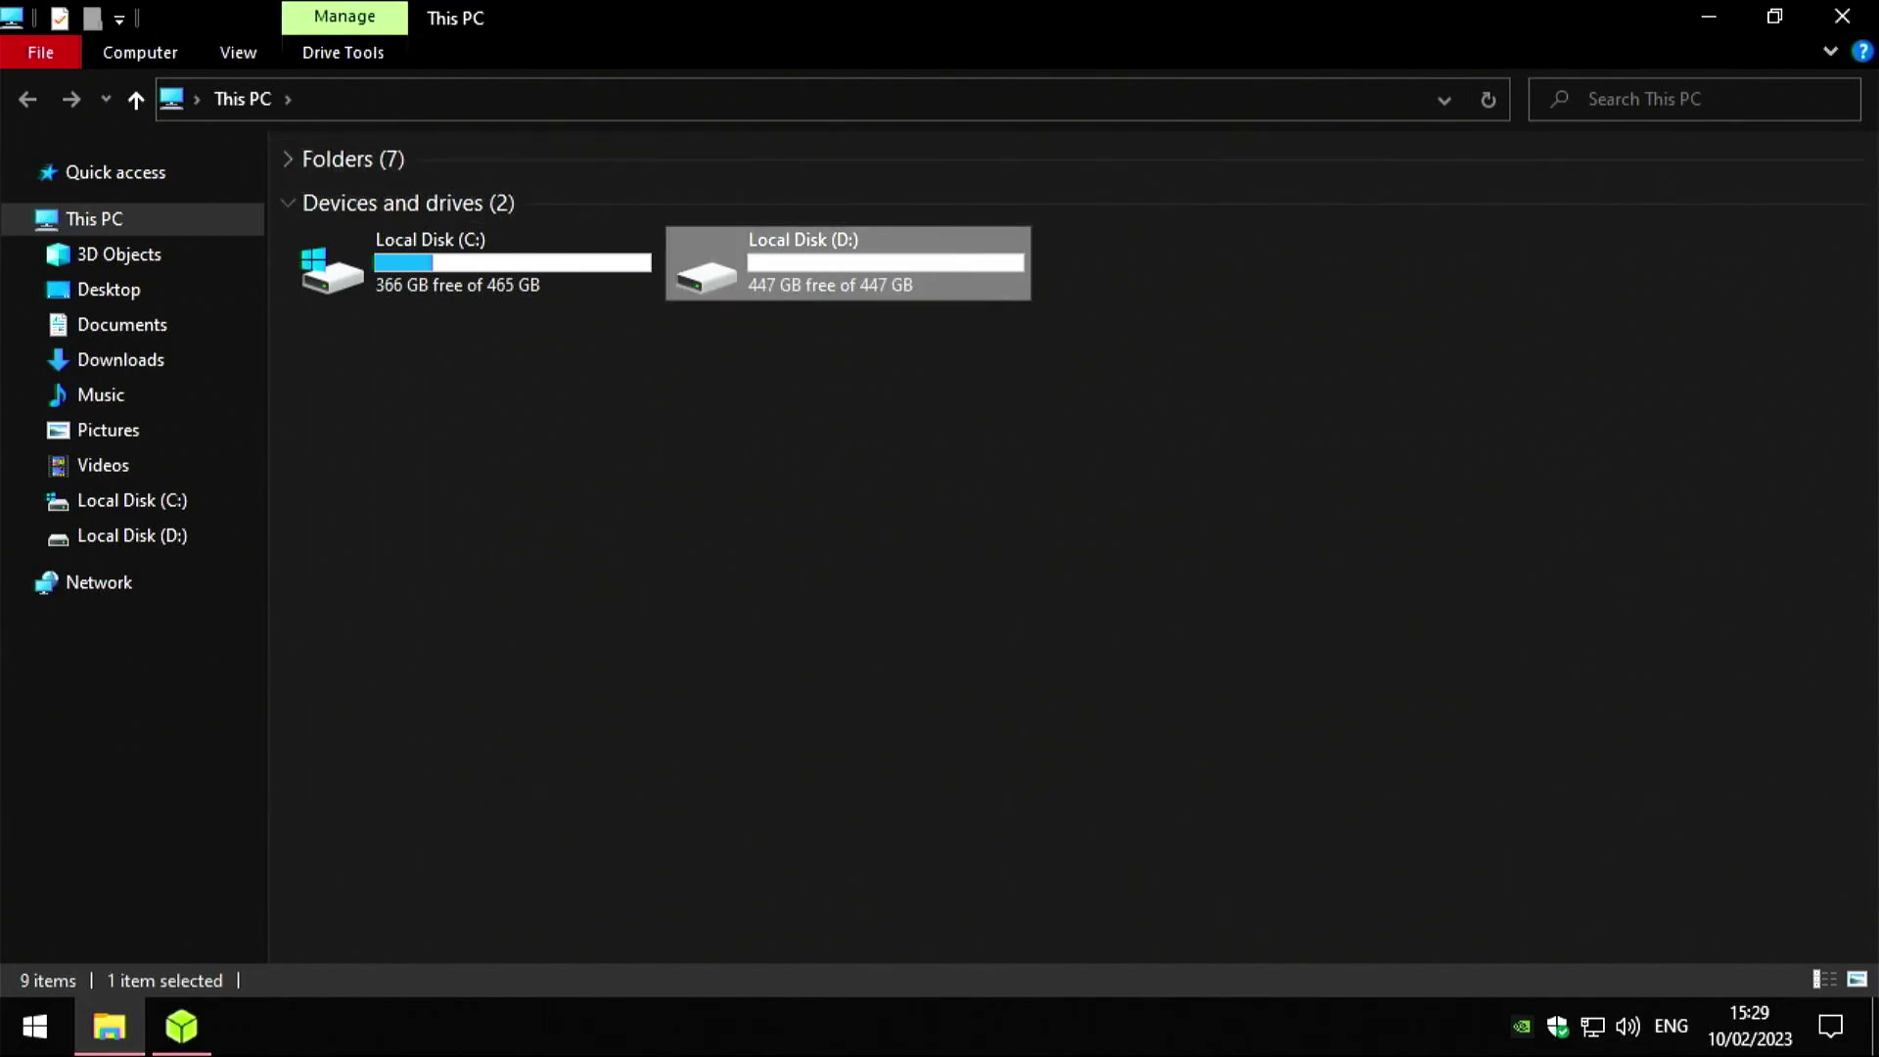
click(1841, 15)
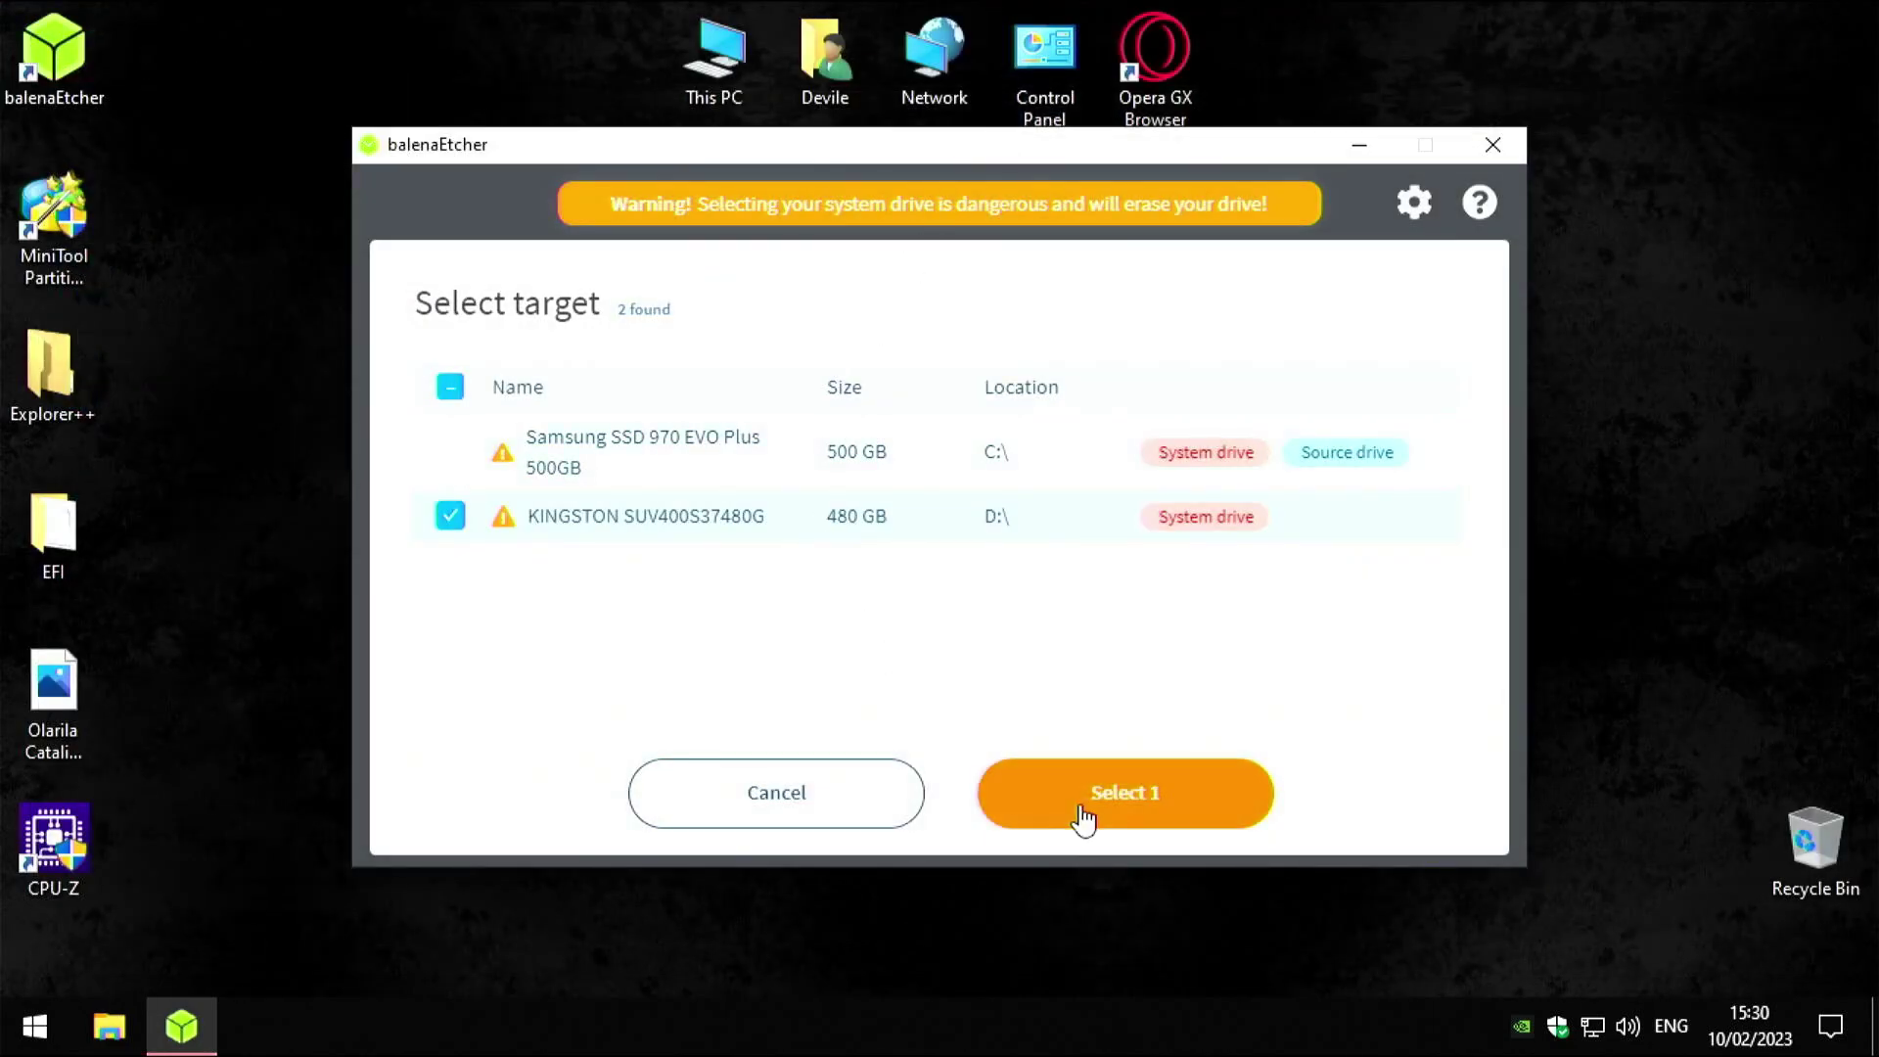
click(1117, 804)
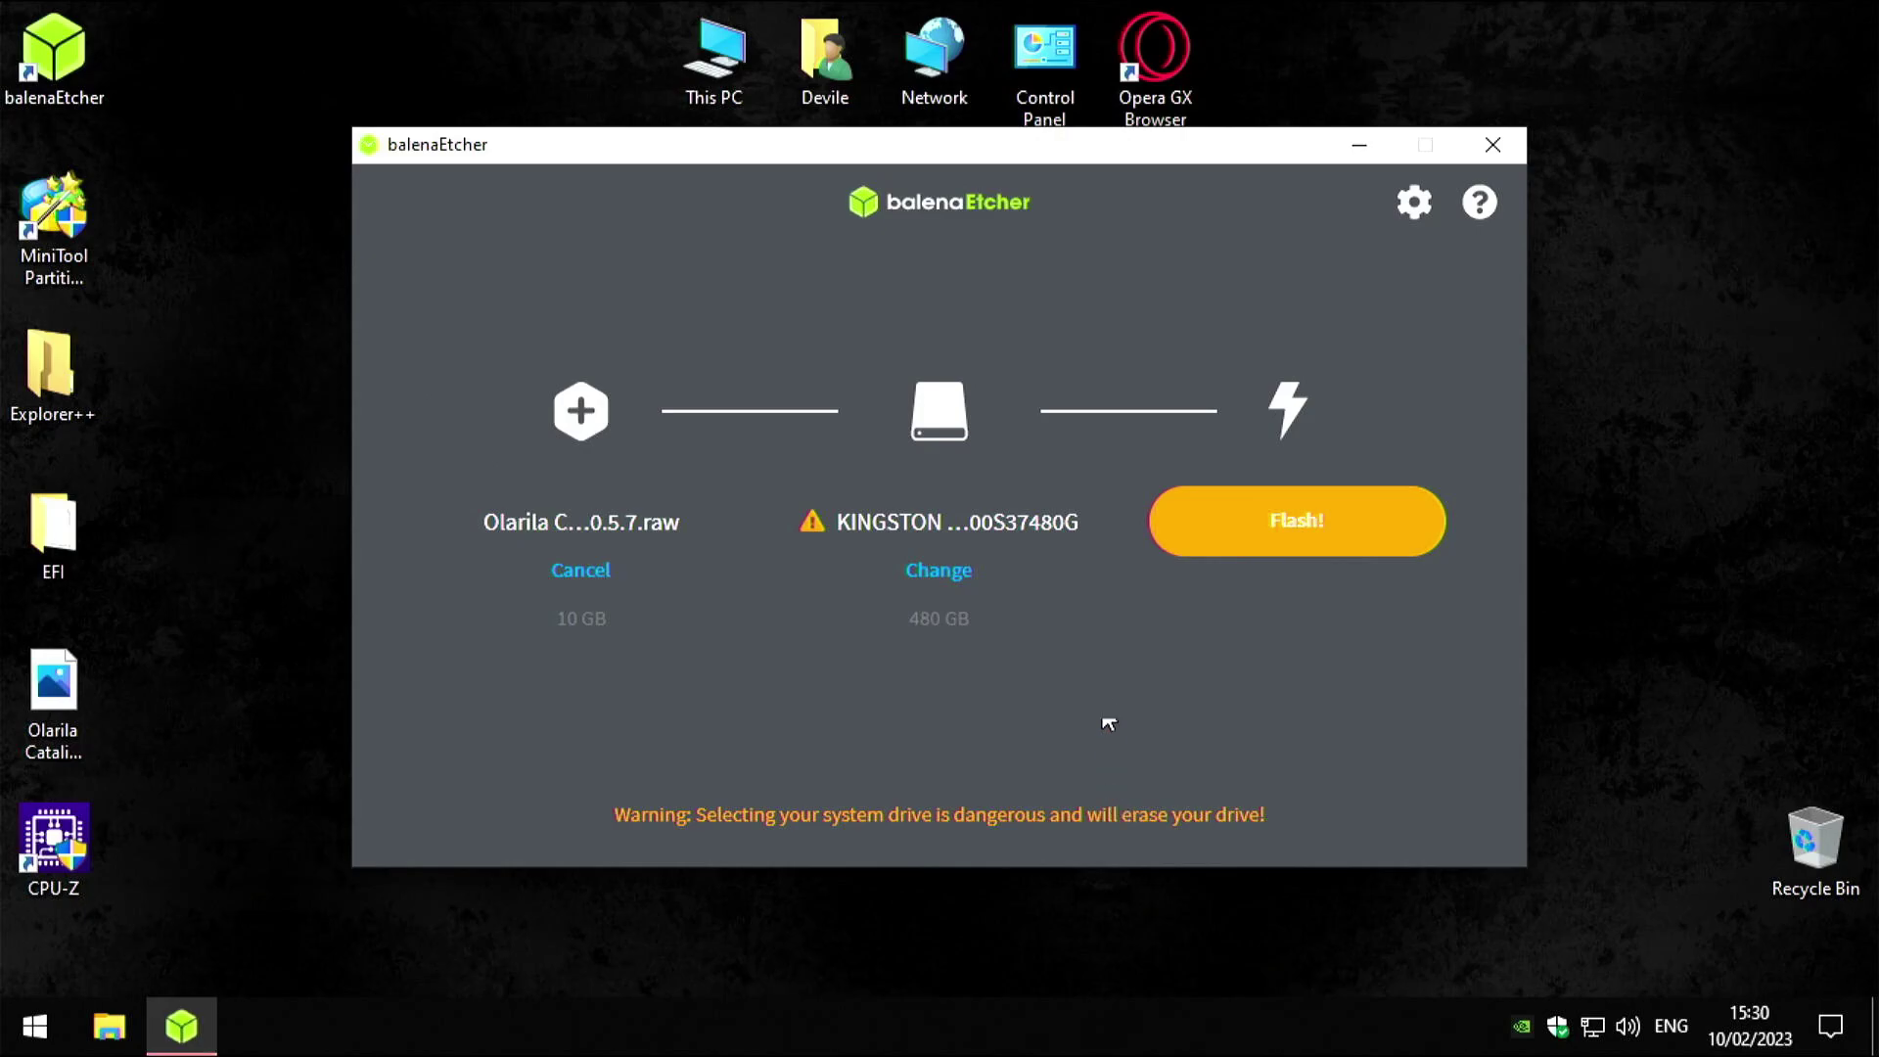
Flash the Catalina image to the Kingston drive, confirming the system drive erasure and allowing Windows Command Processor to make changes
click(1299, 536)
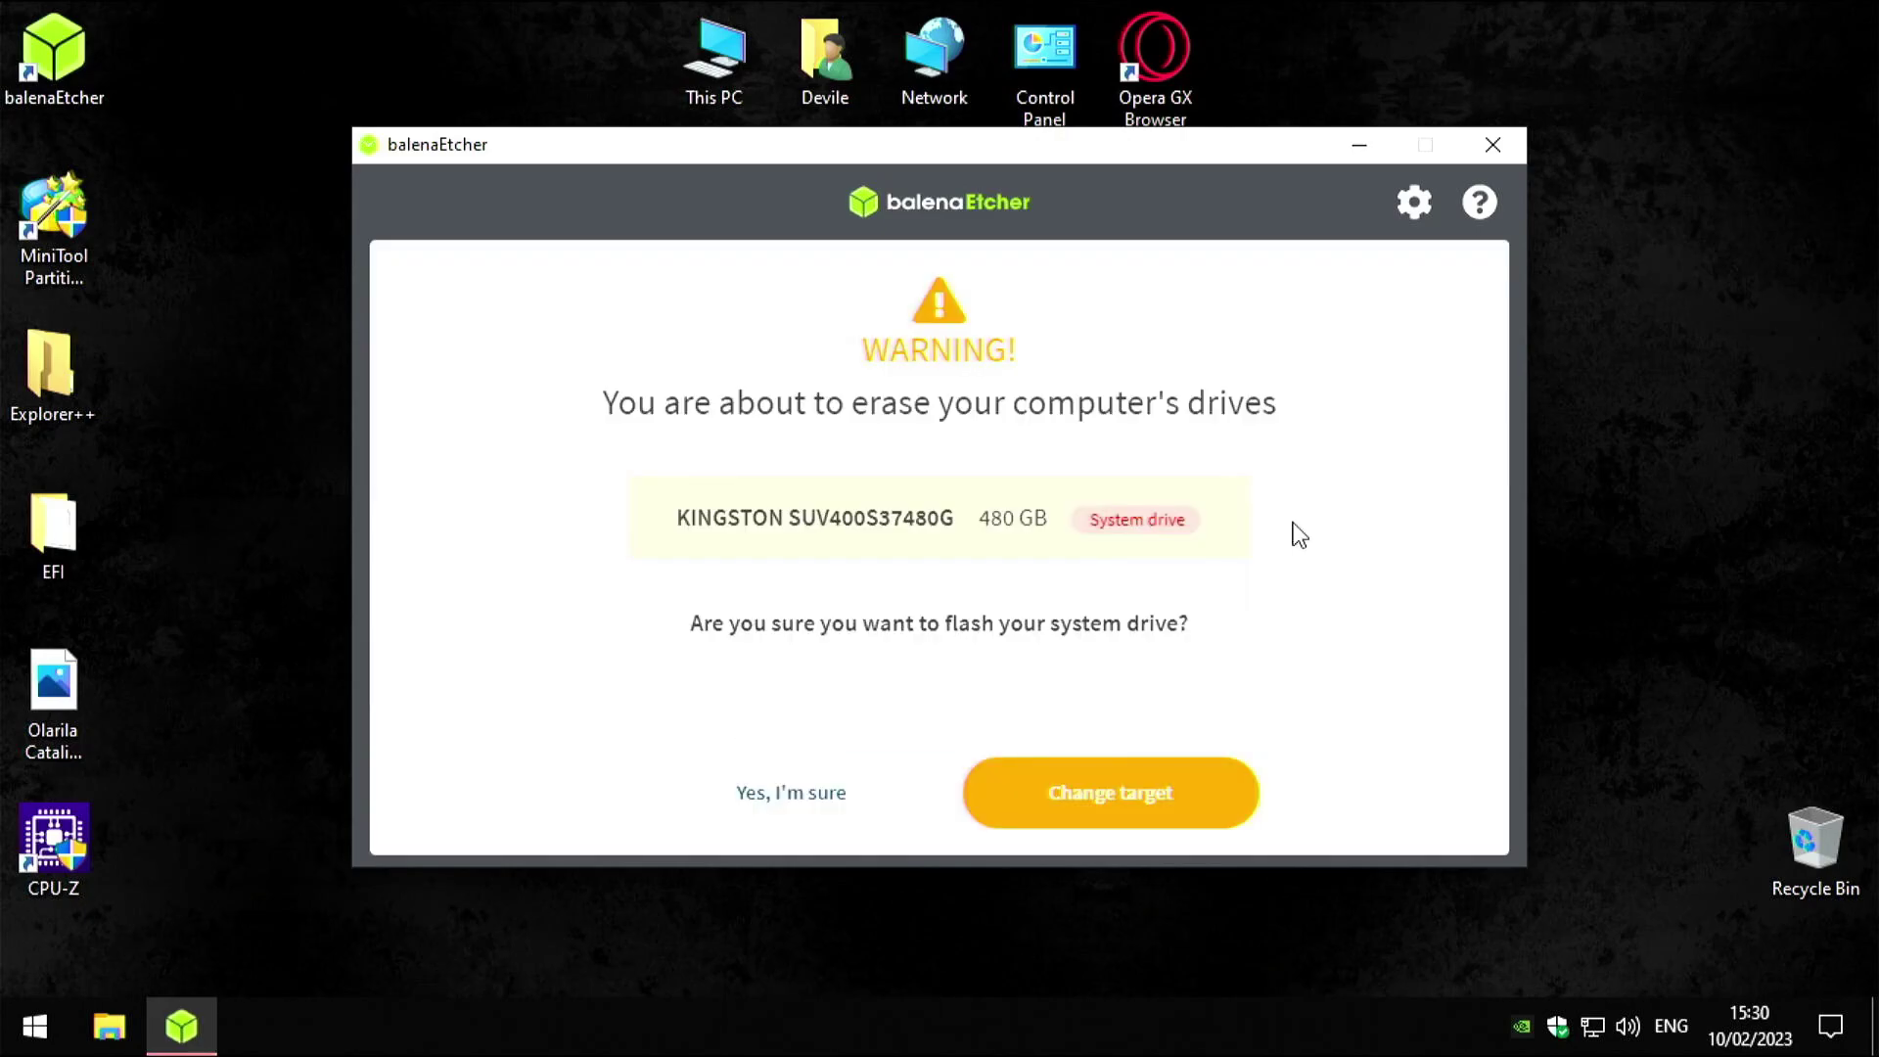
click(822, 797)
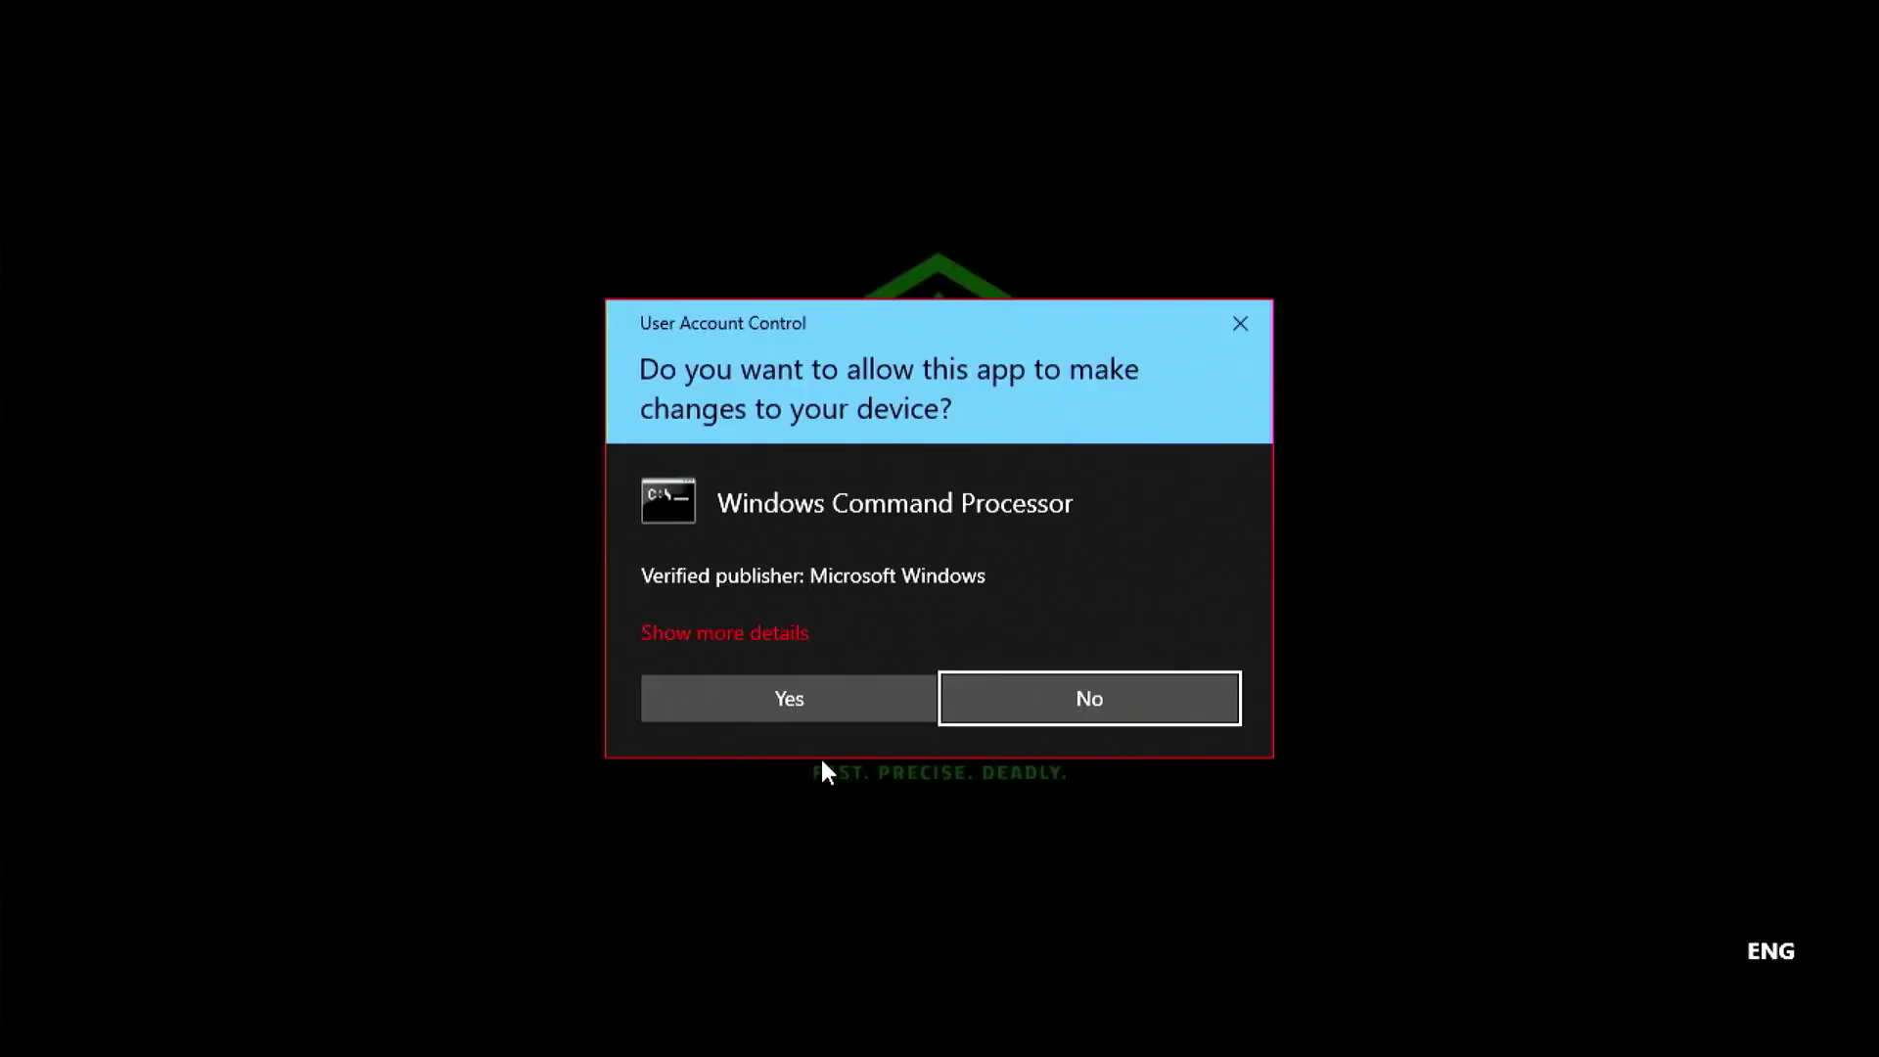
click(820, 701)
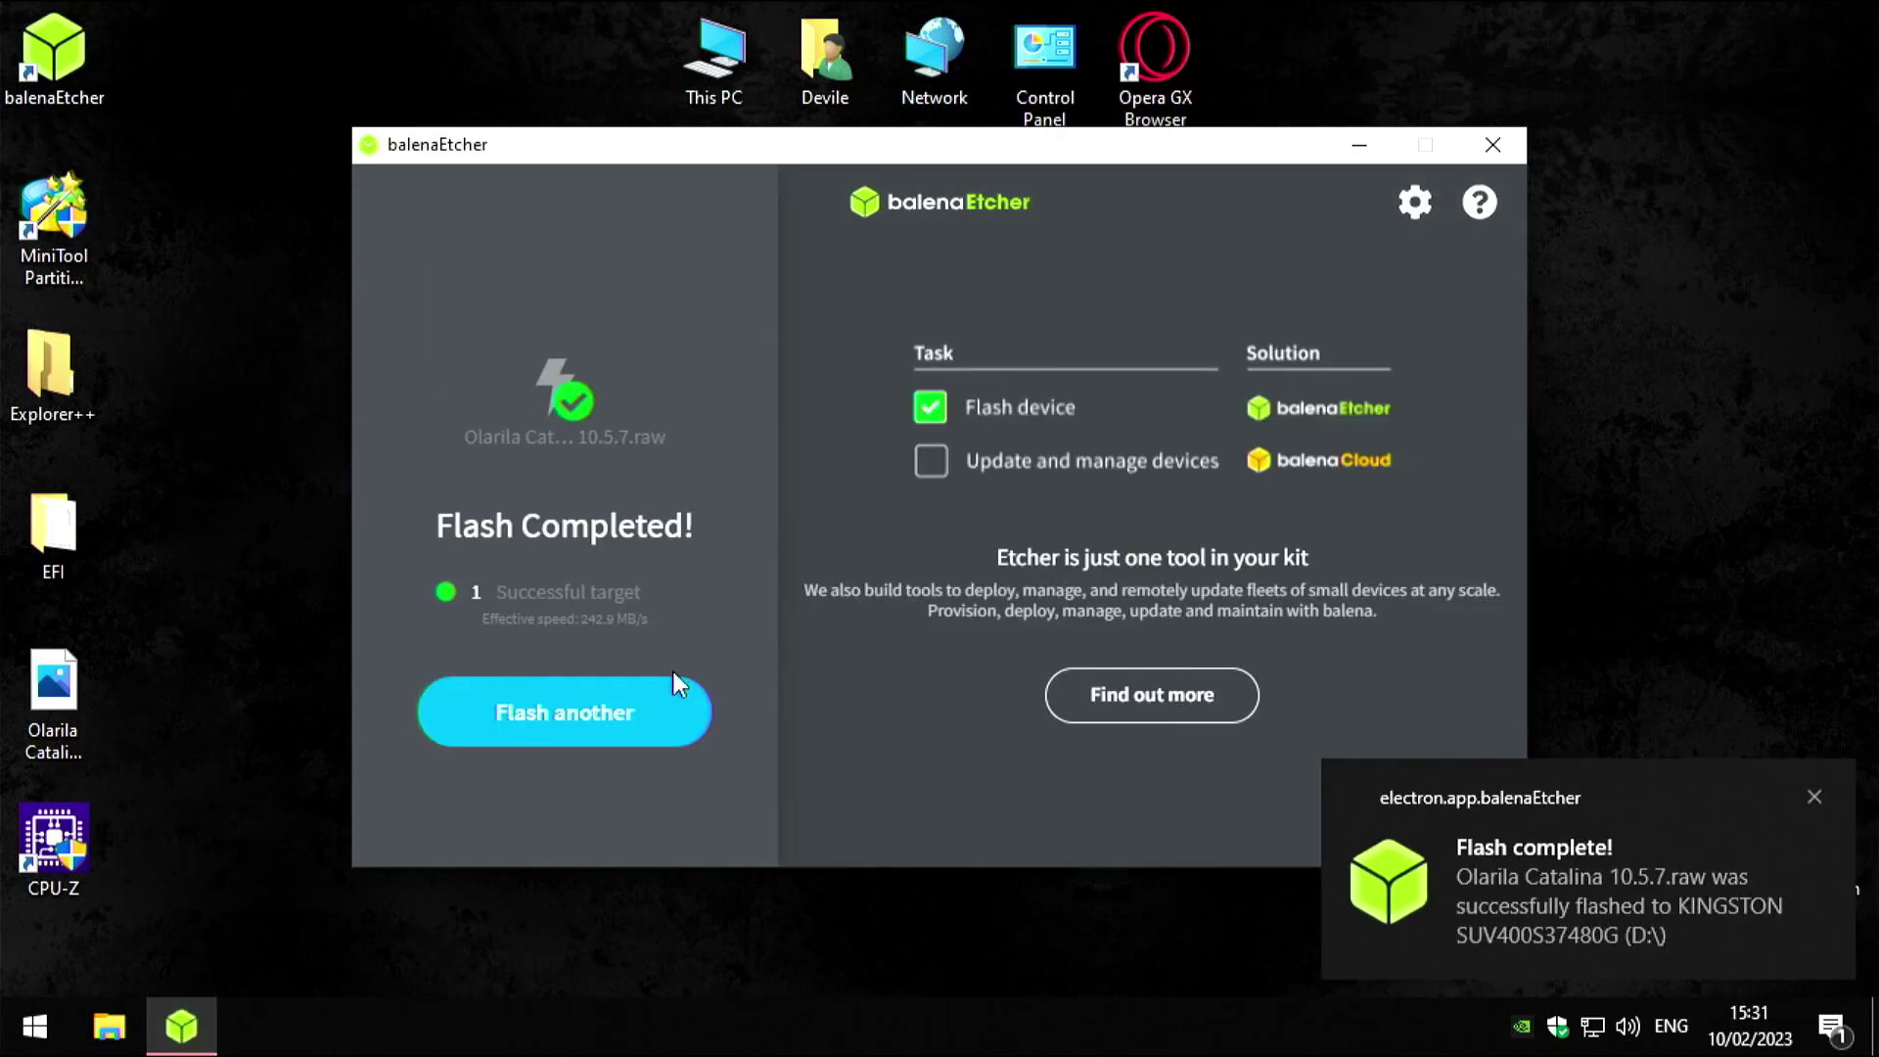
Dismiss the flash notification, clear it from the notification list, and close balenaEtcher
click(1815, 797)
click(1829, 1026)
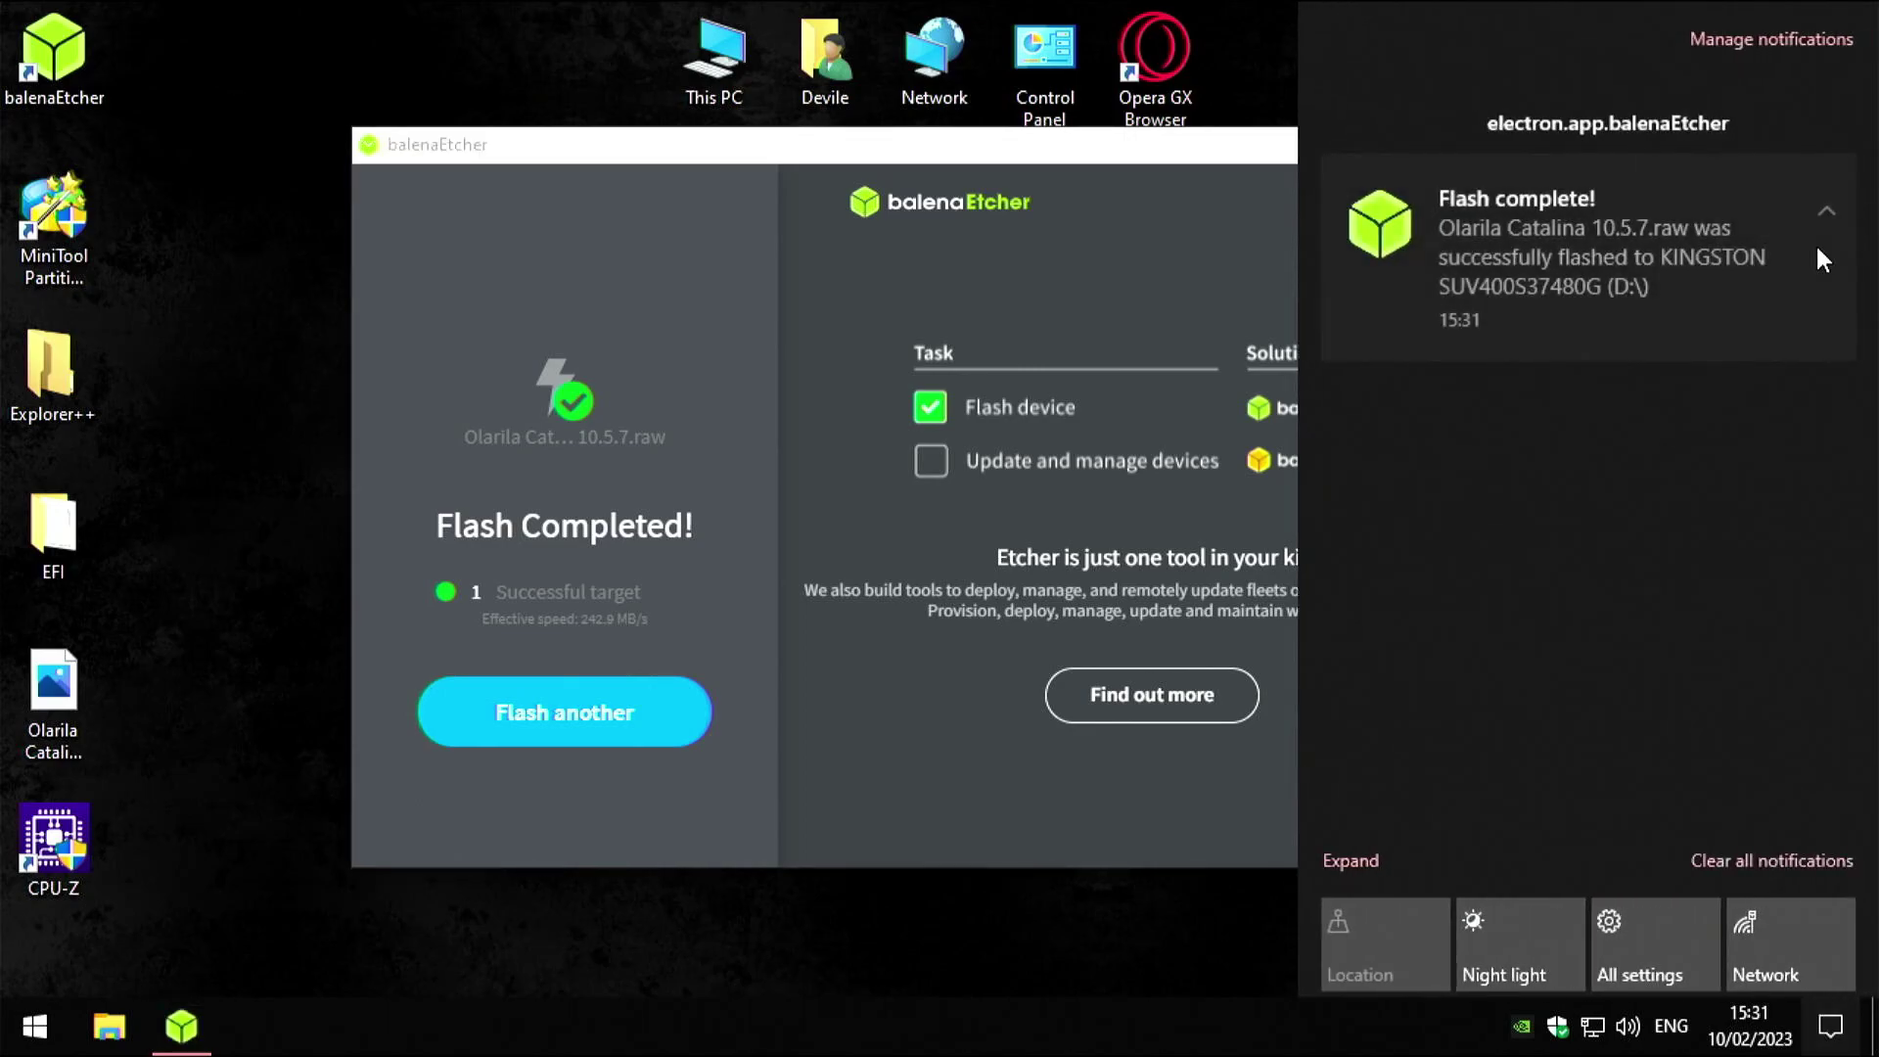
click(1842, 129)
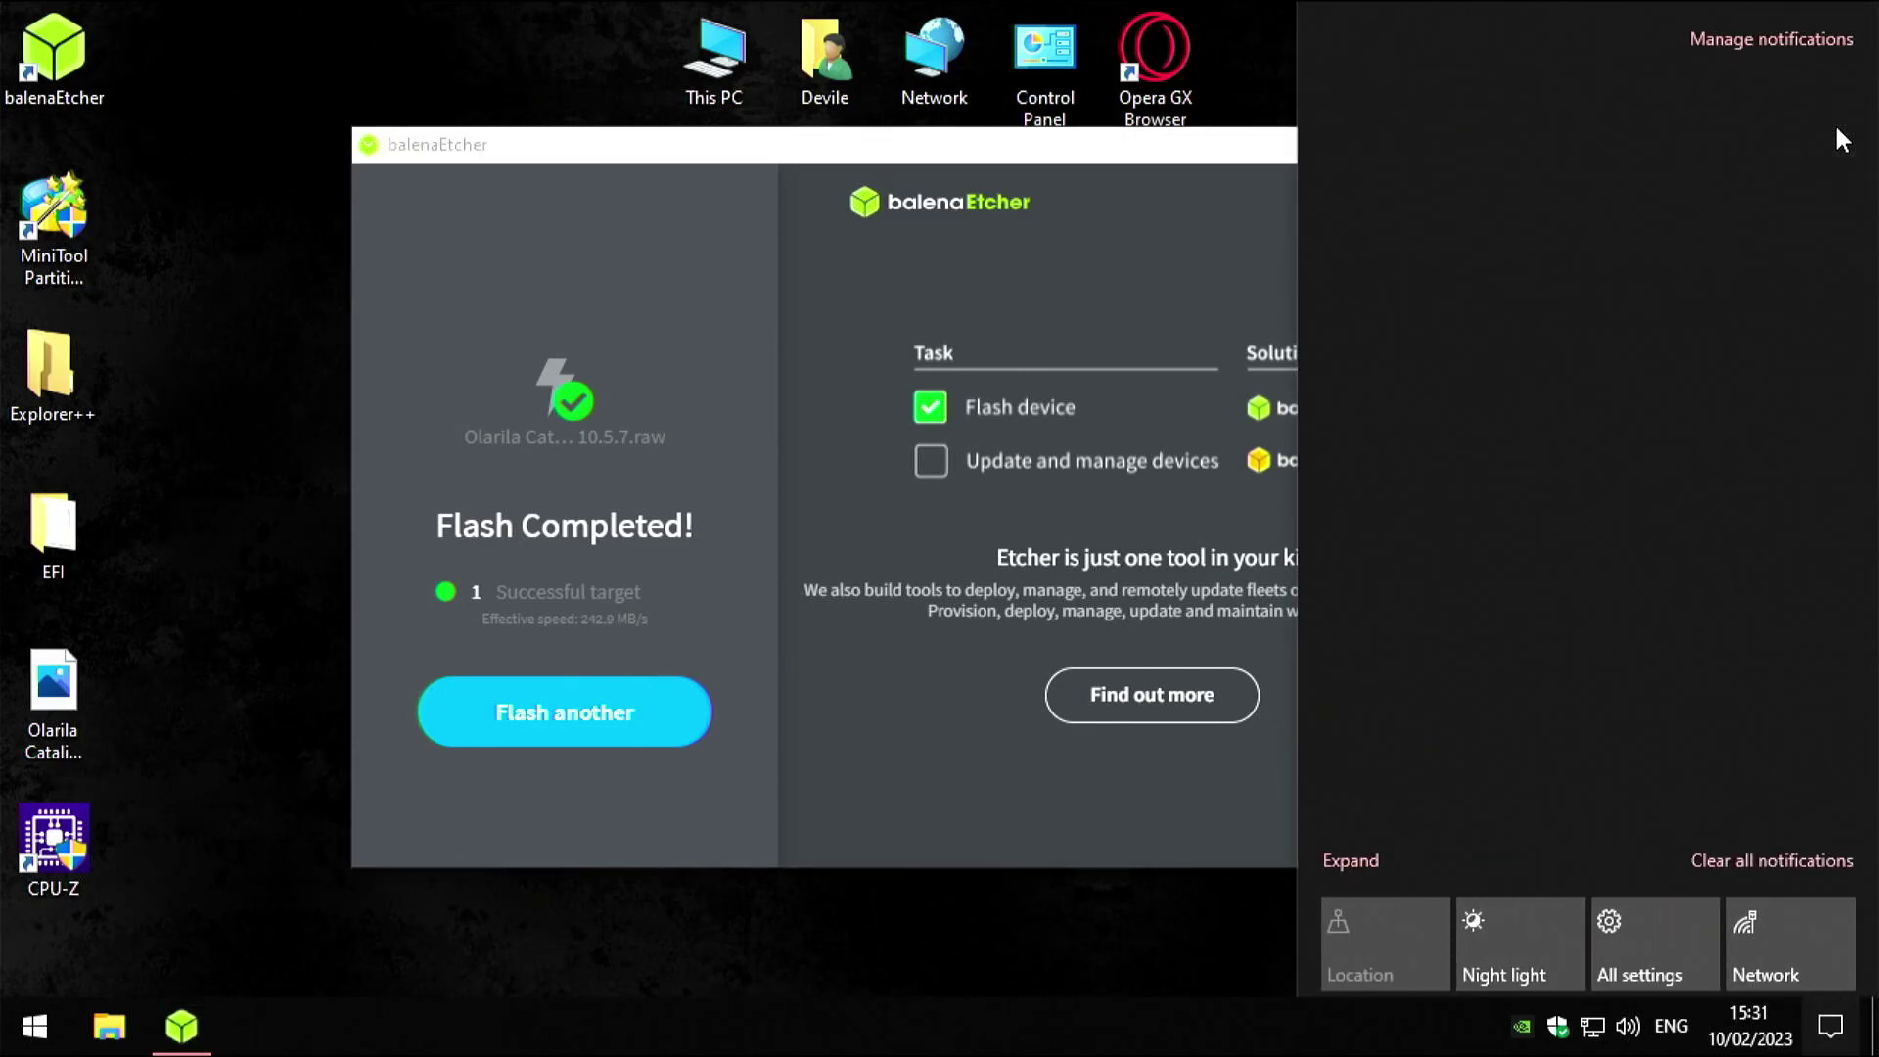
click(1072, 167)
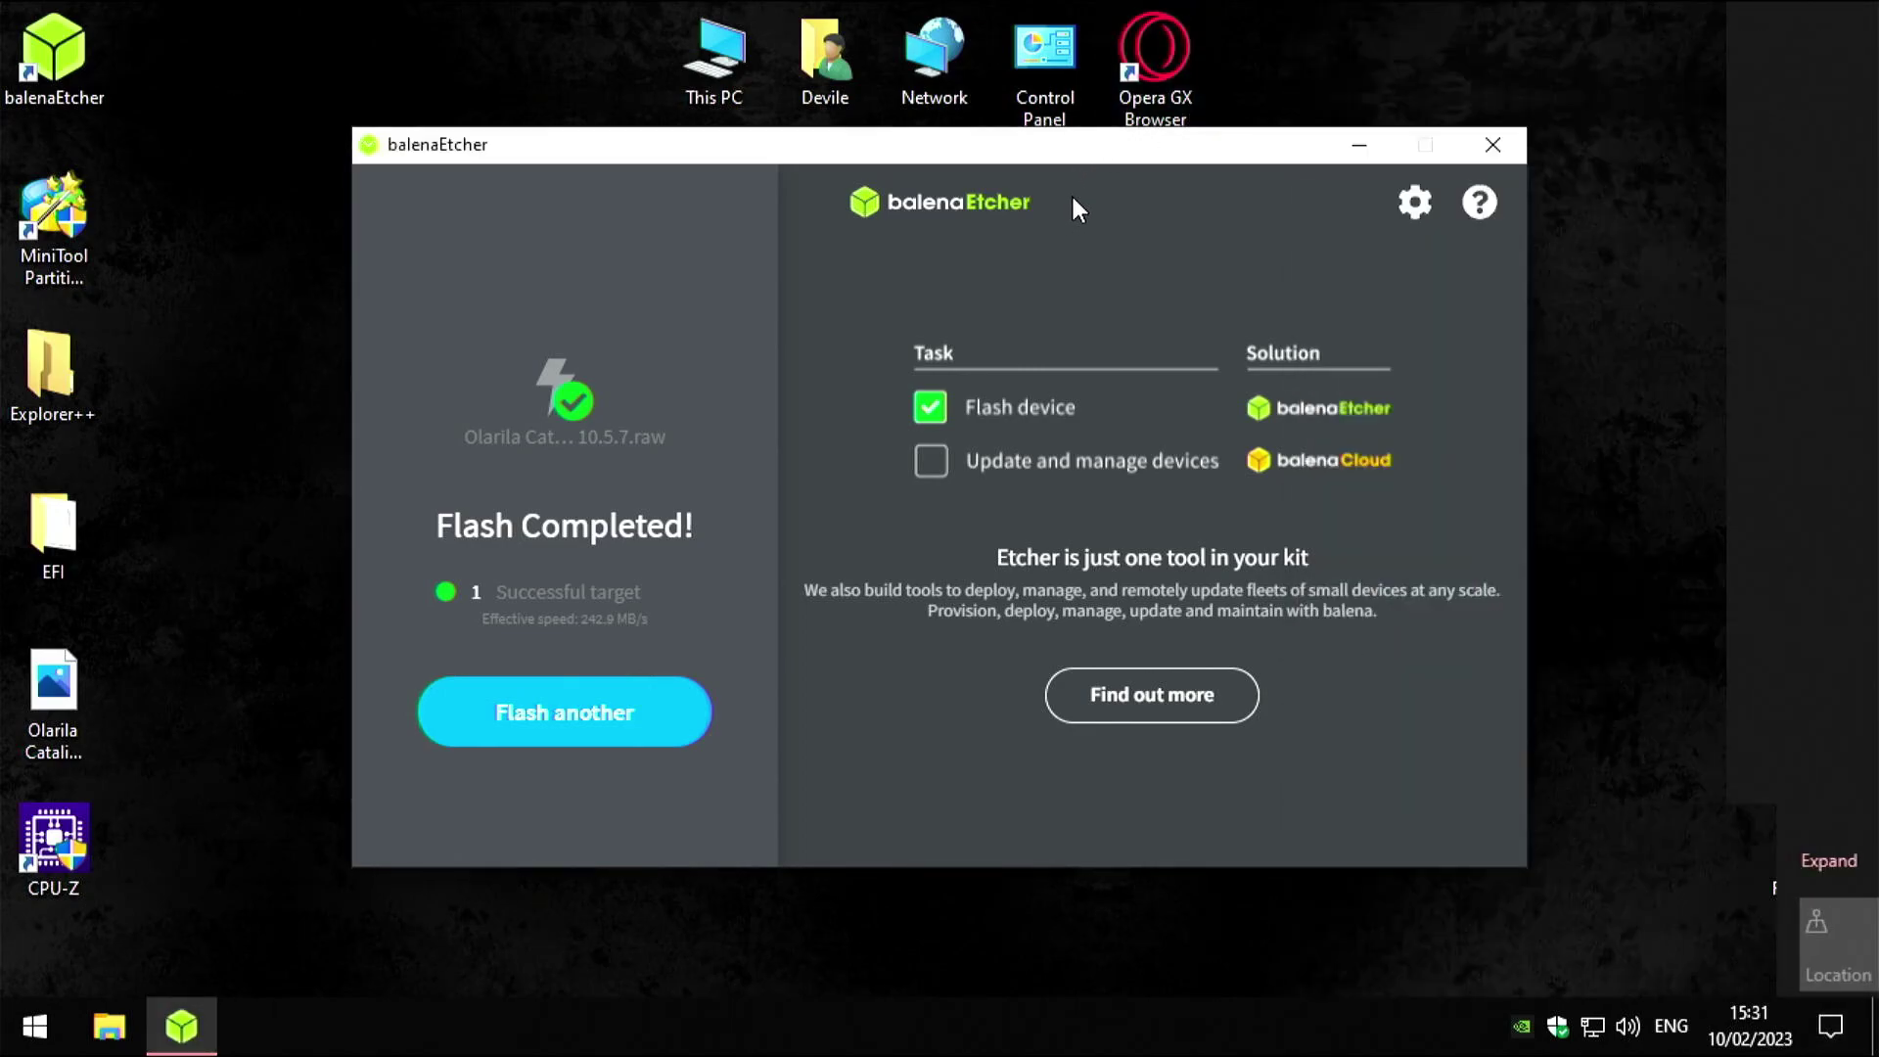
click(1499, 144)
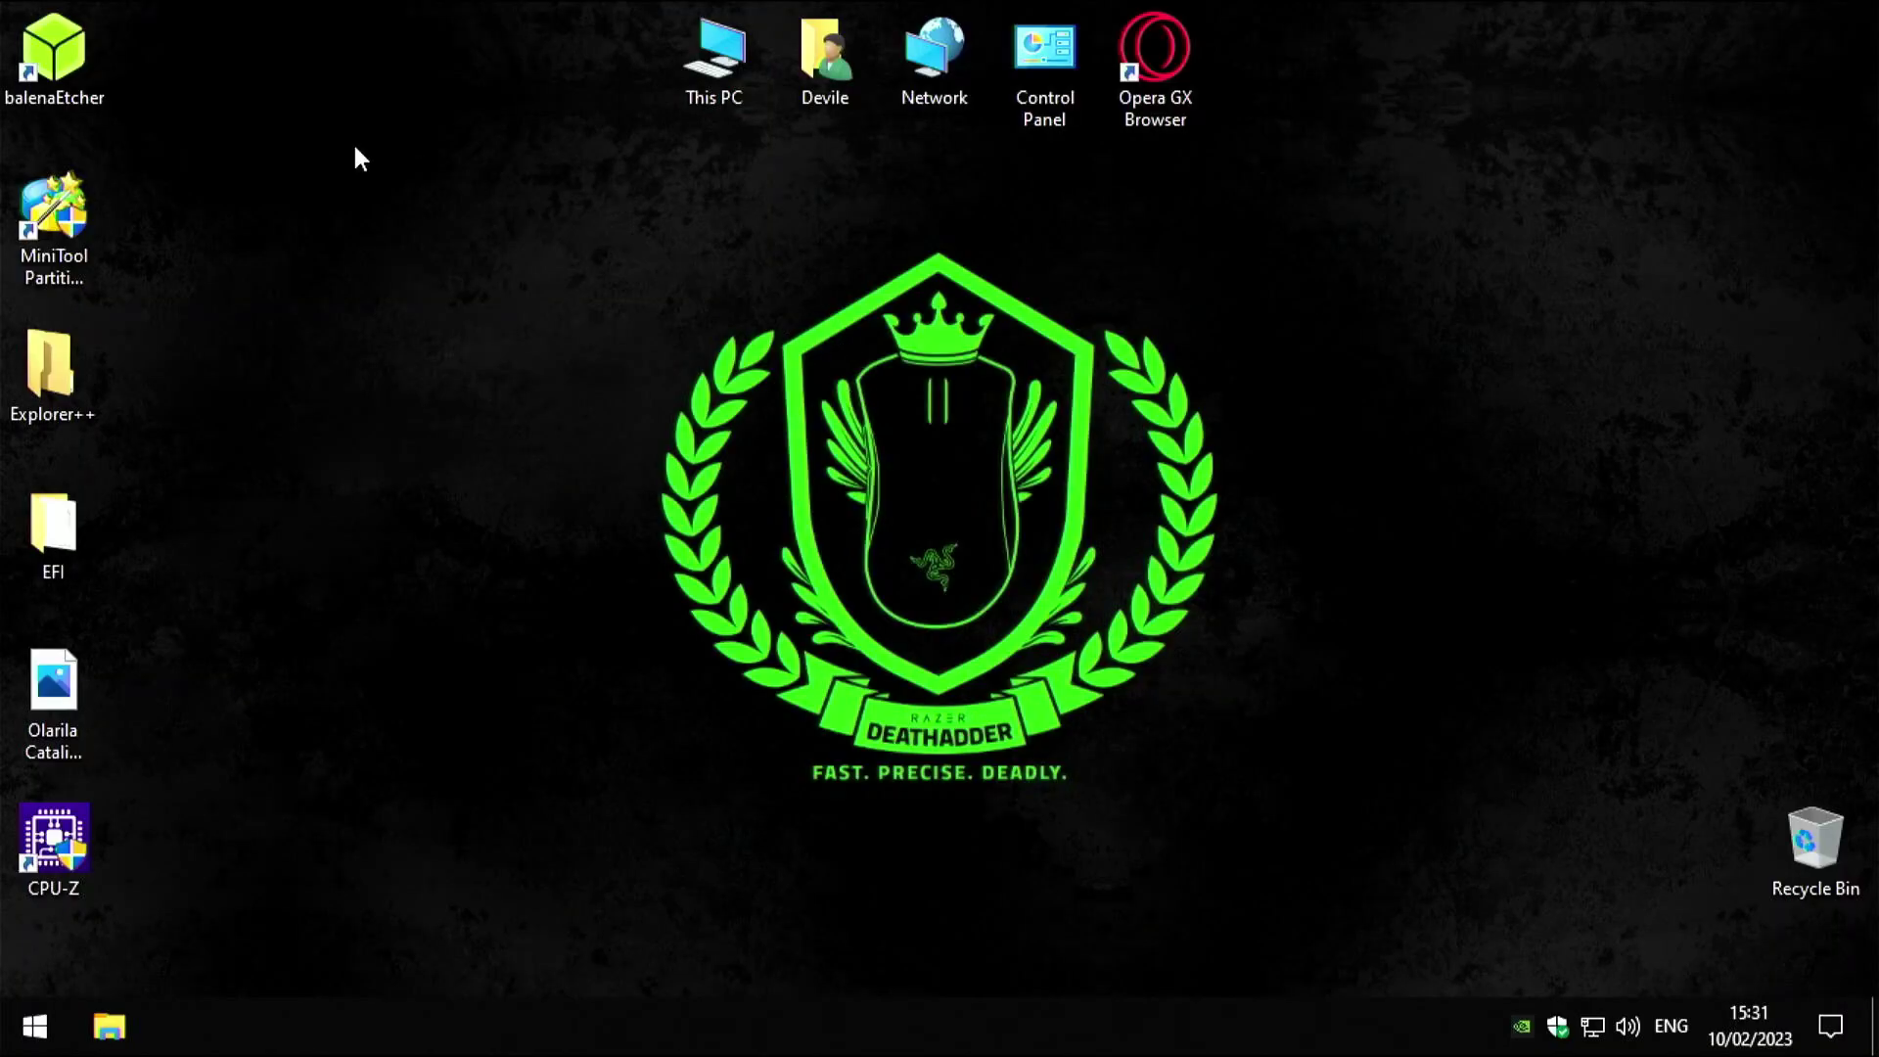
Launch MiniTool Partition Wizard and allow it to make changes to the device
click(37, 214)
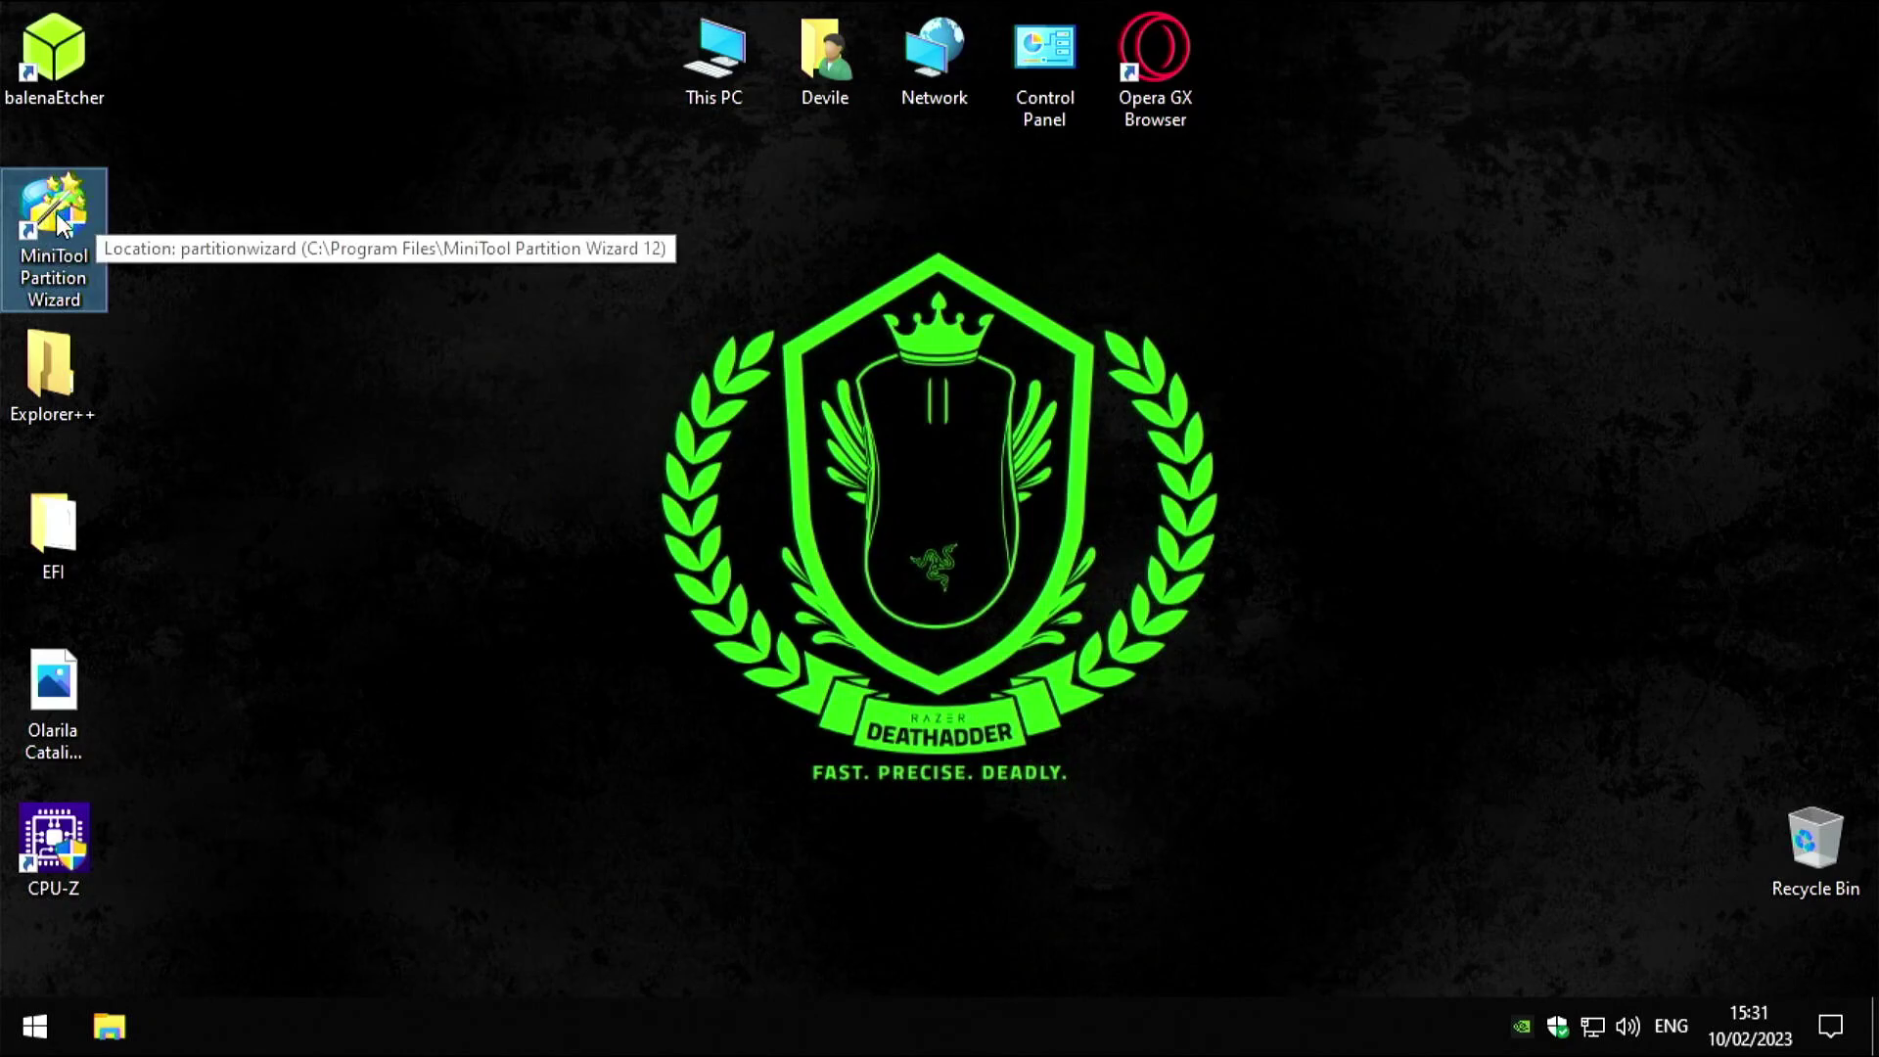
double_click(58, 221)
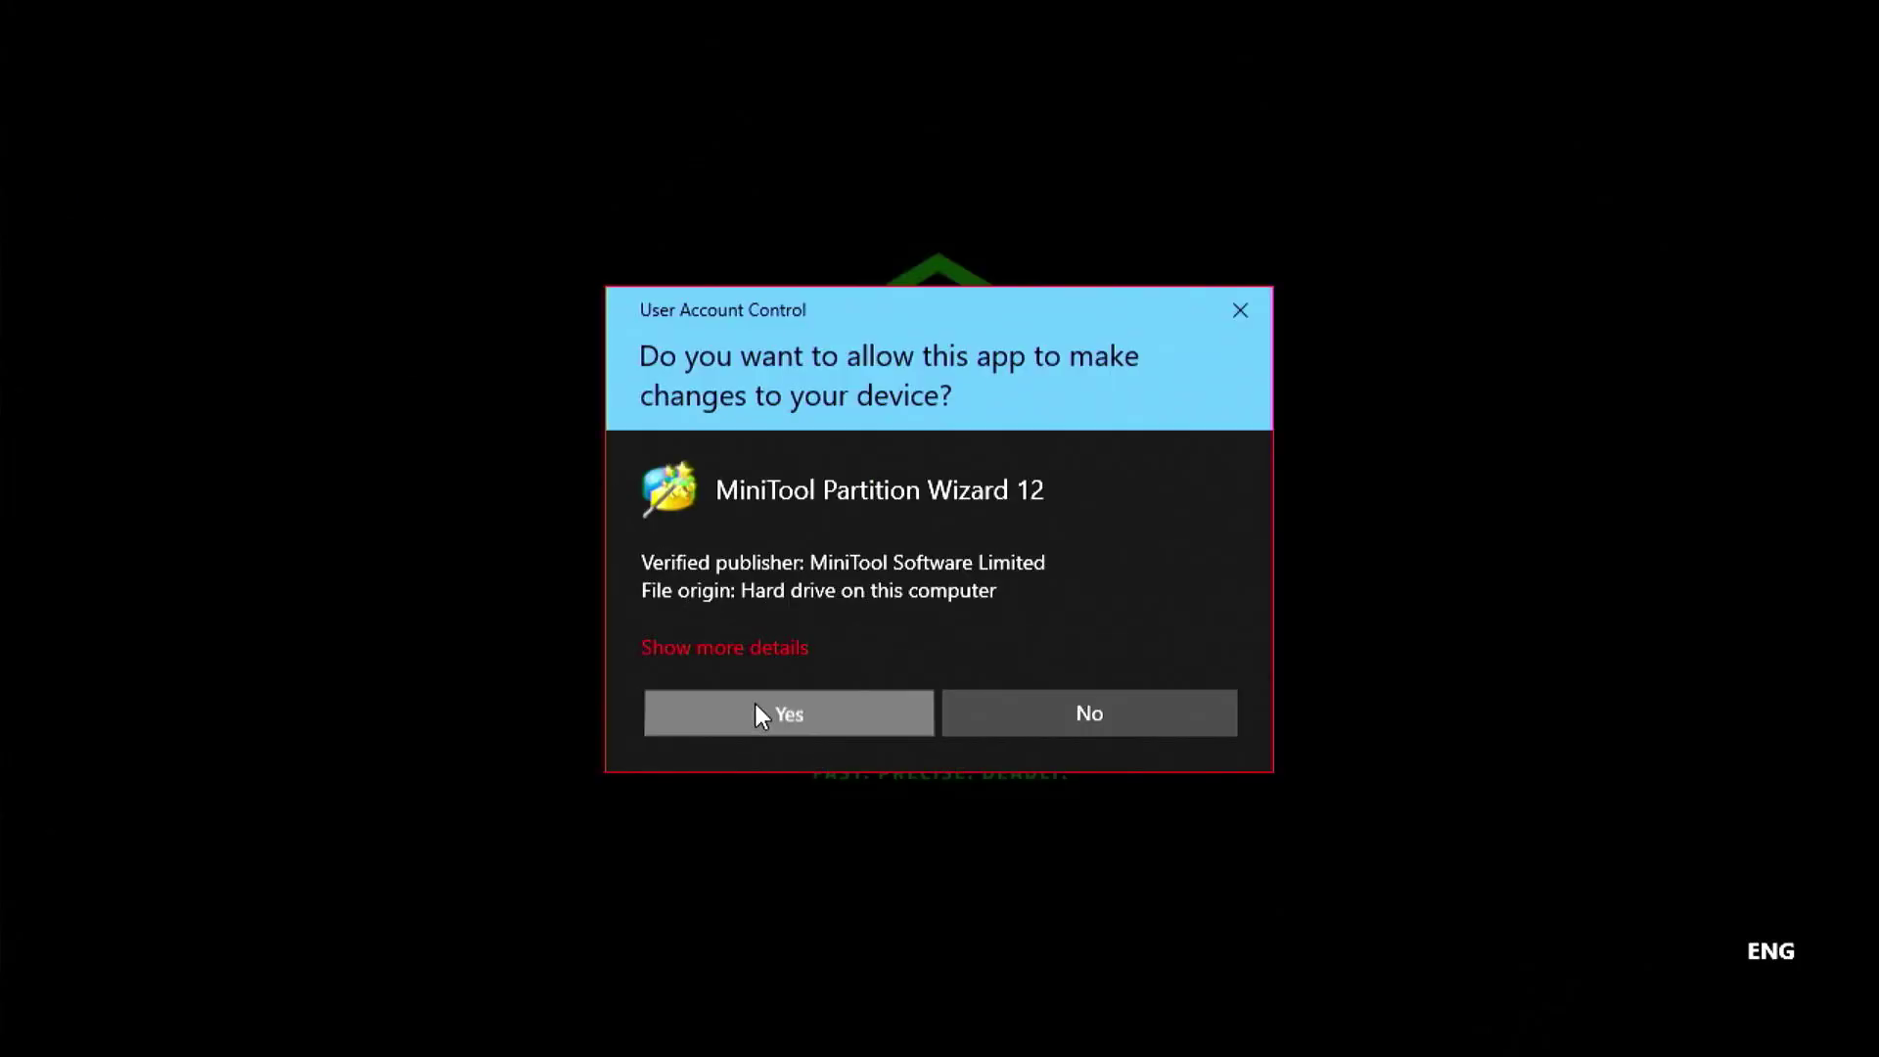
click(773, 713)
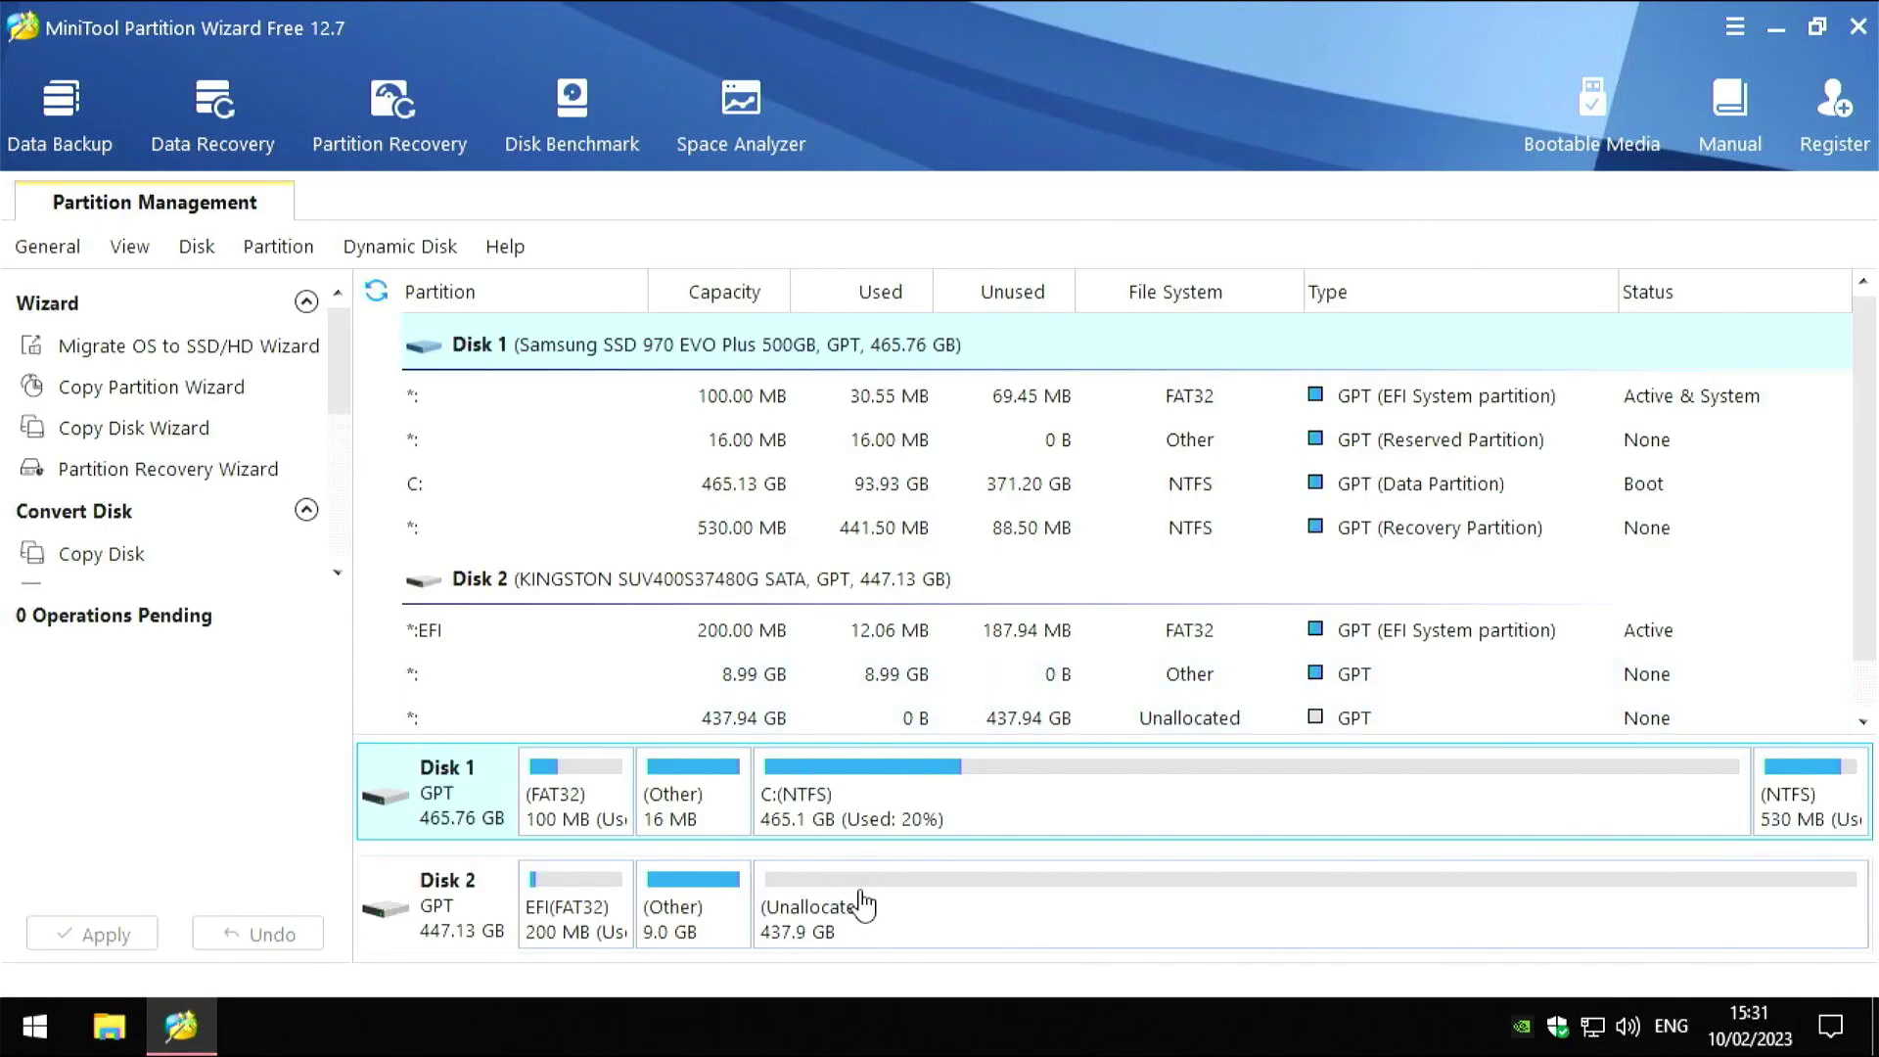
Create a primary NTFS partition with drive letter D: across all unallocated space on Disk 2, and apply the pending change
click(862, 898)
right_click(861, 900)
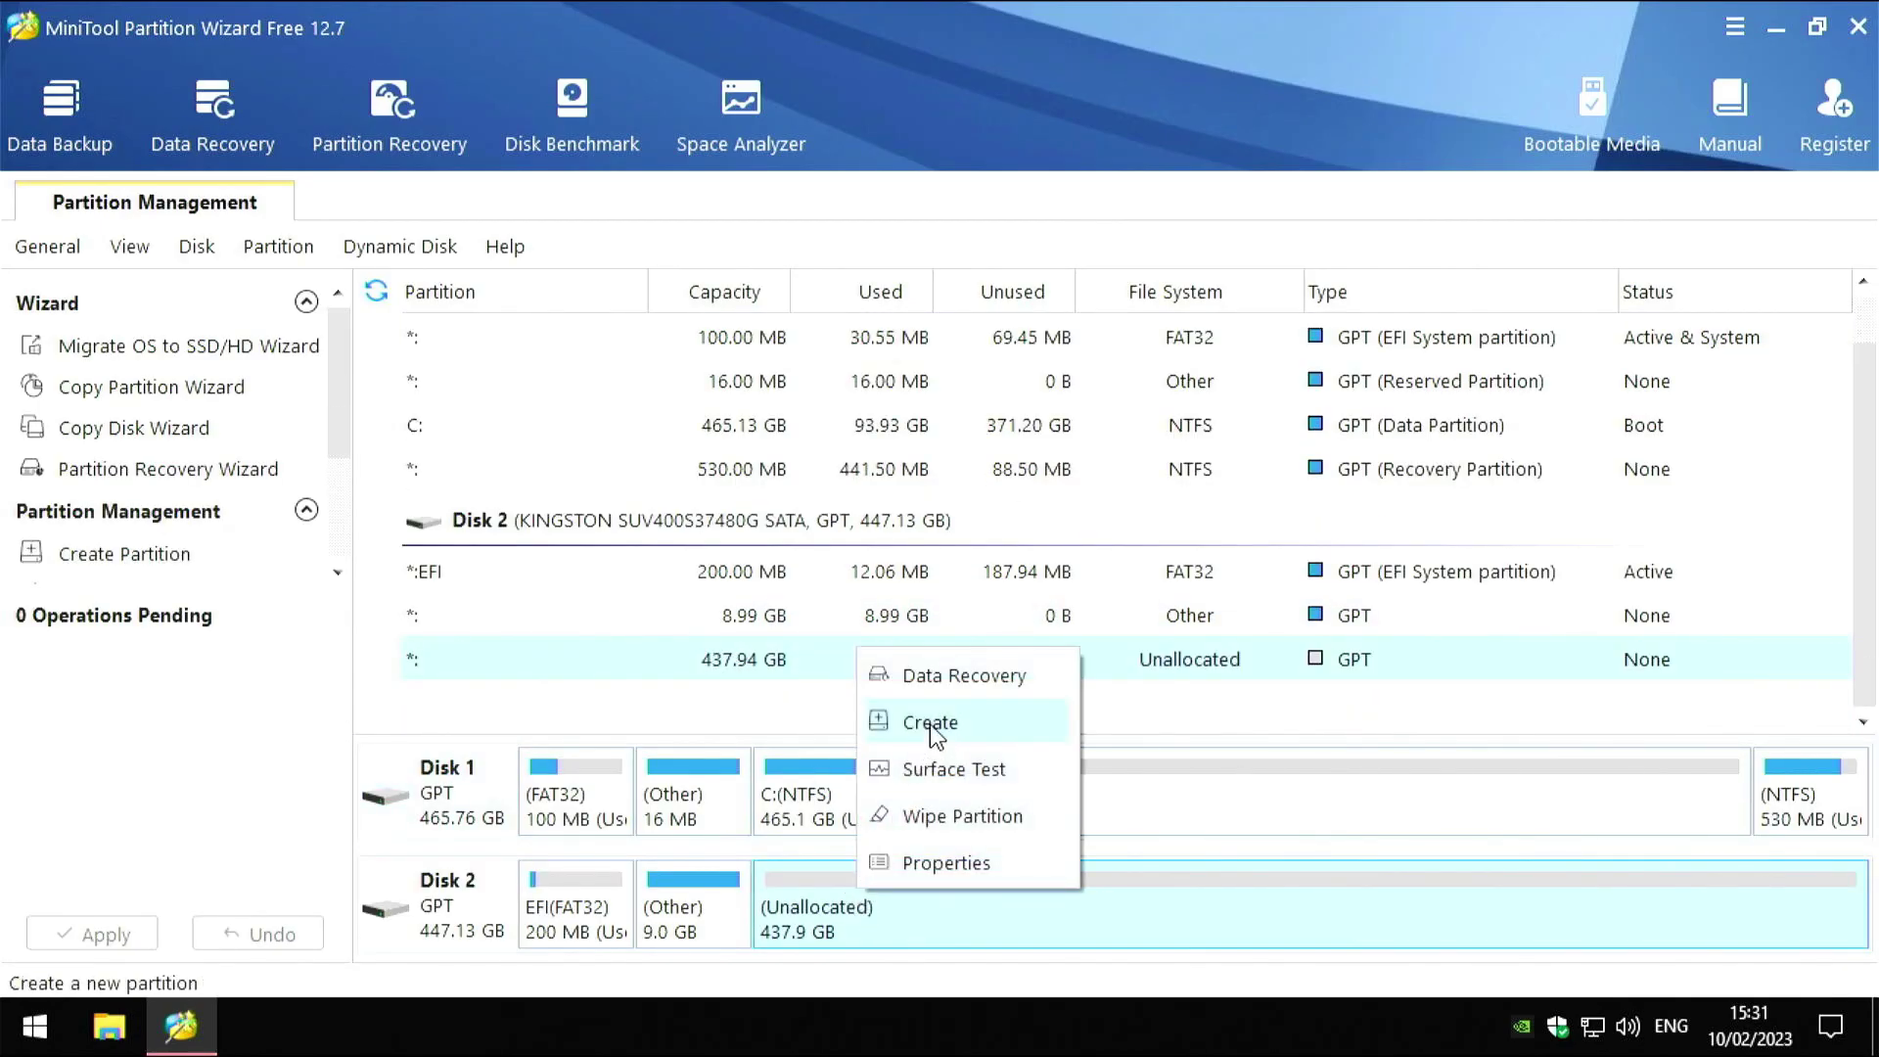
click(956, 721)
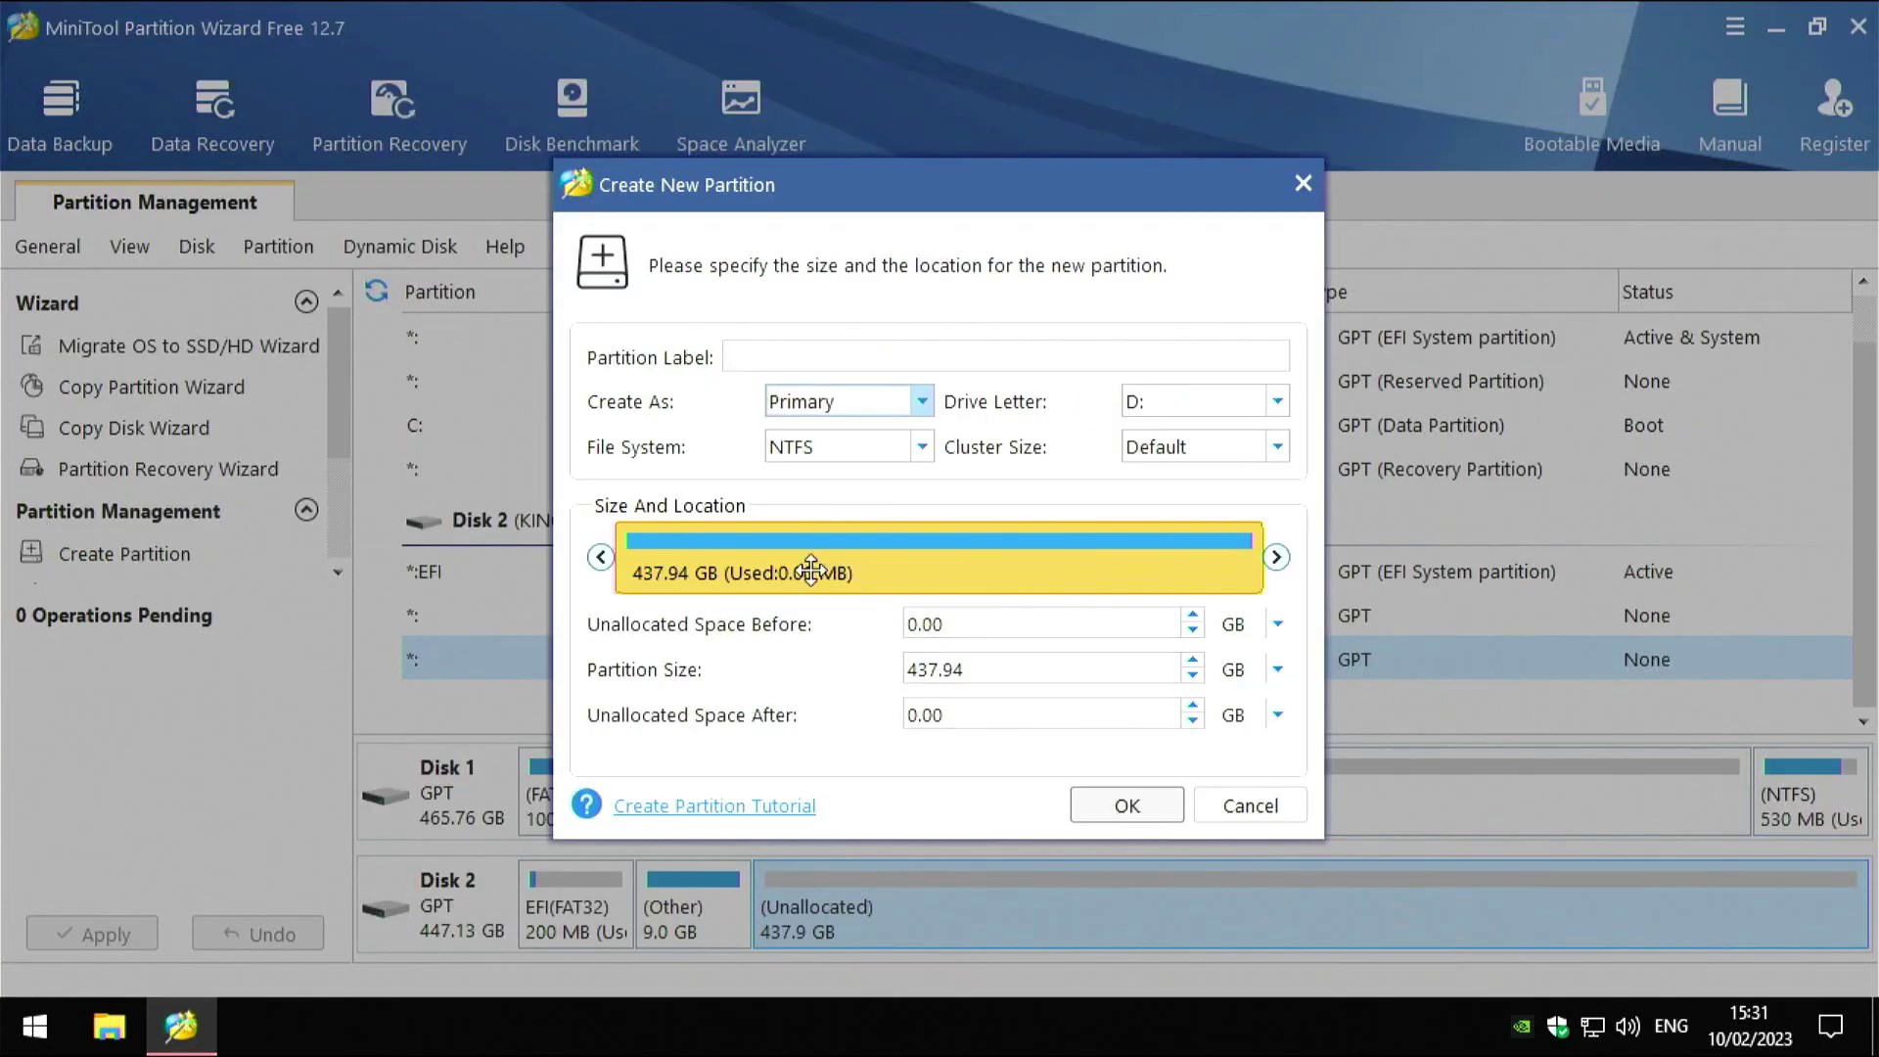
click(1104, 804)
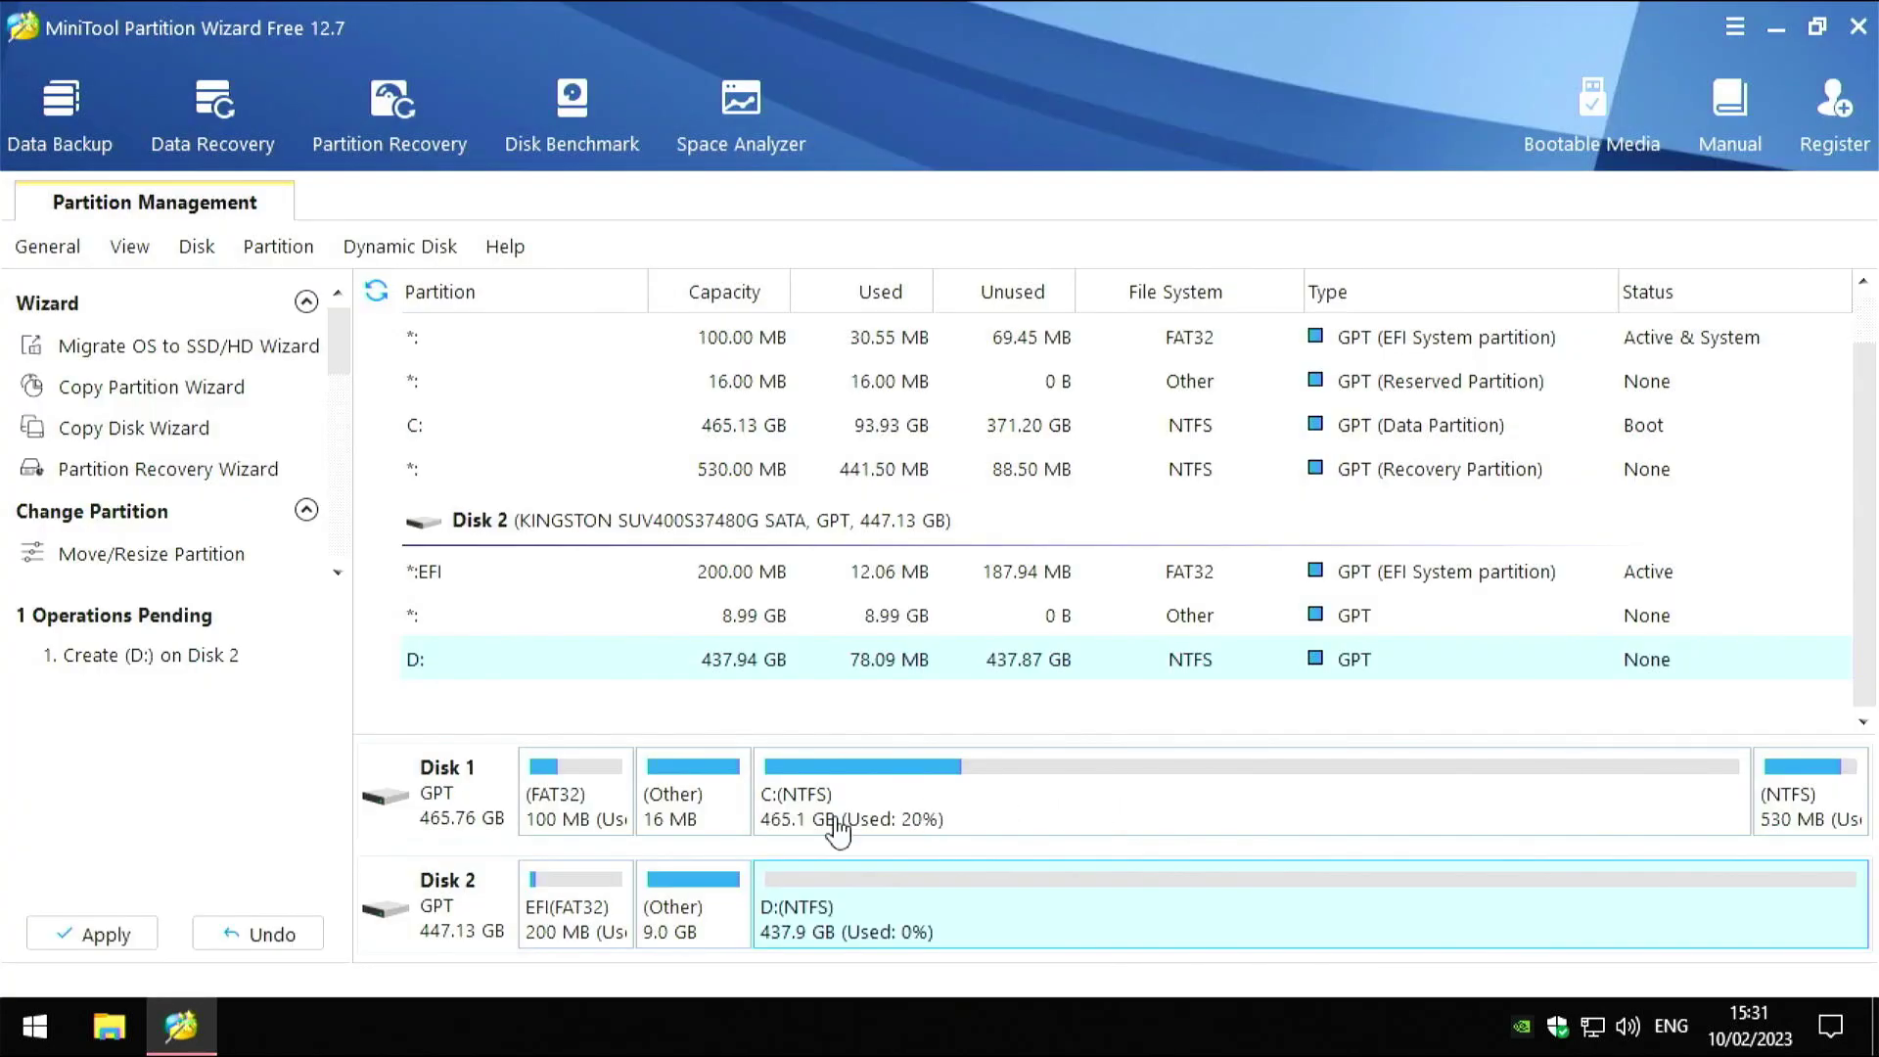
click(103, 934)
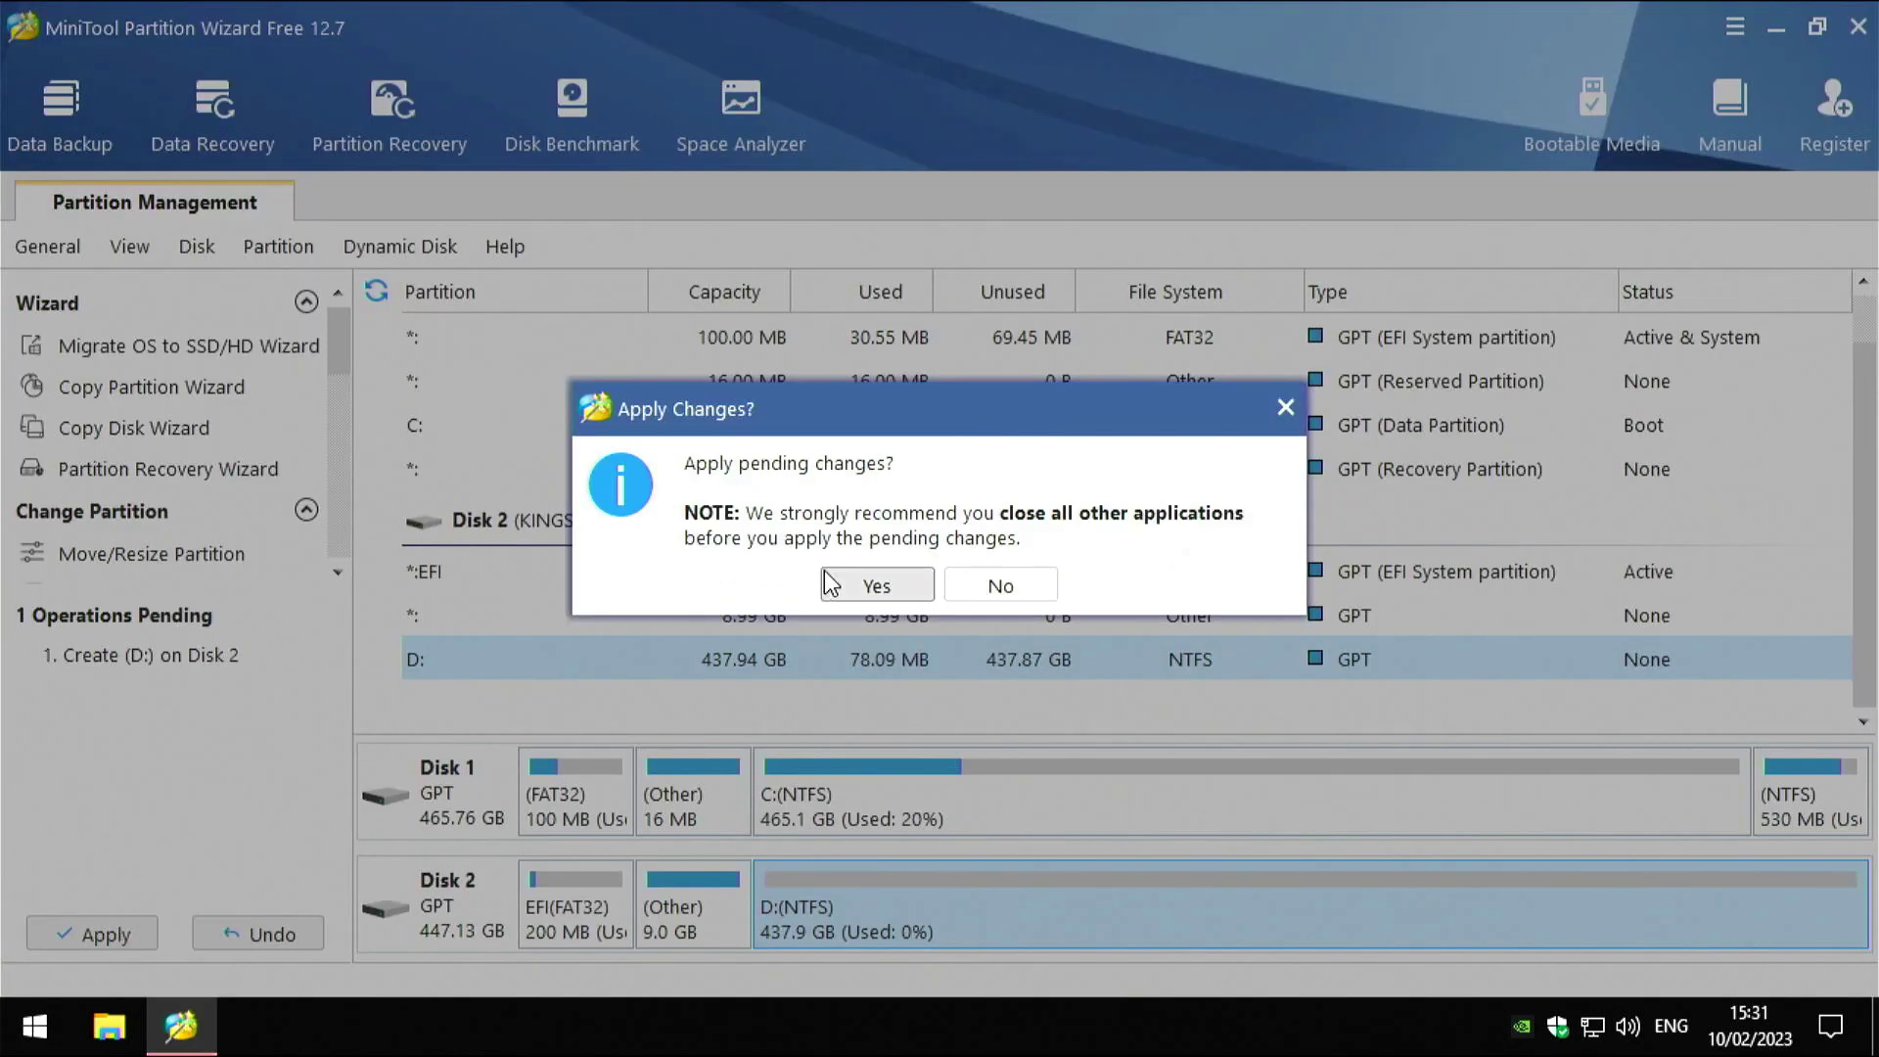
click(874, 587)
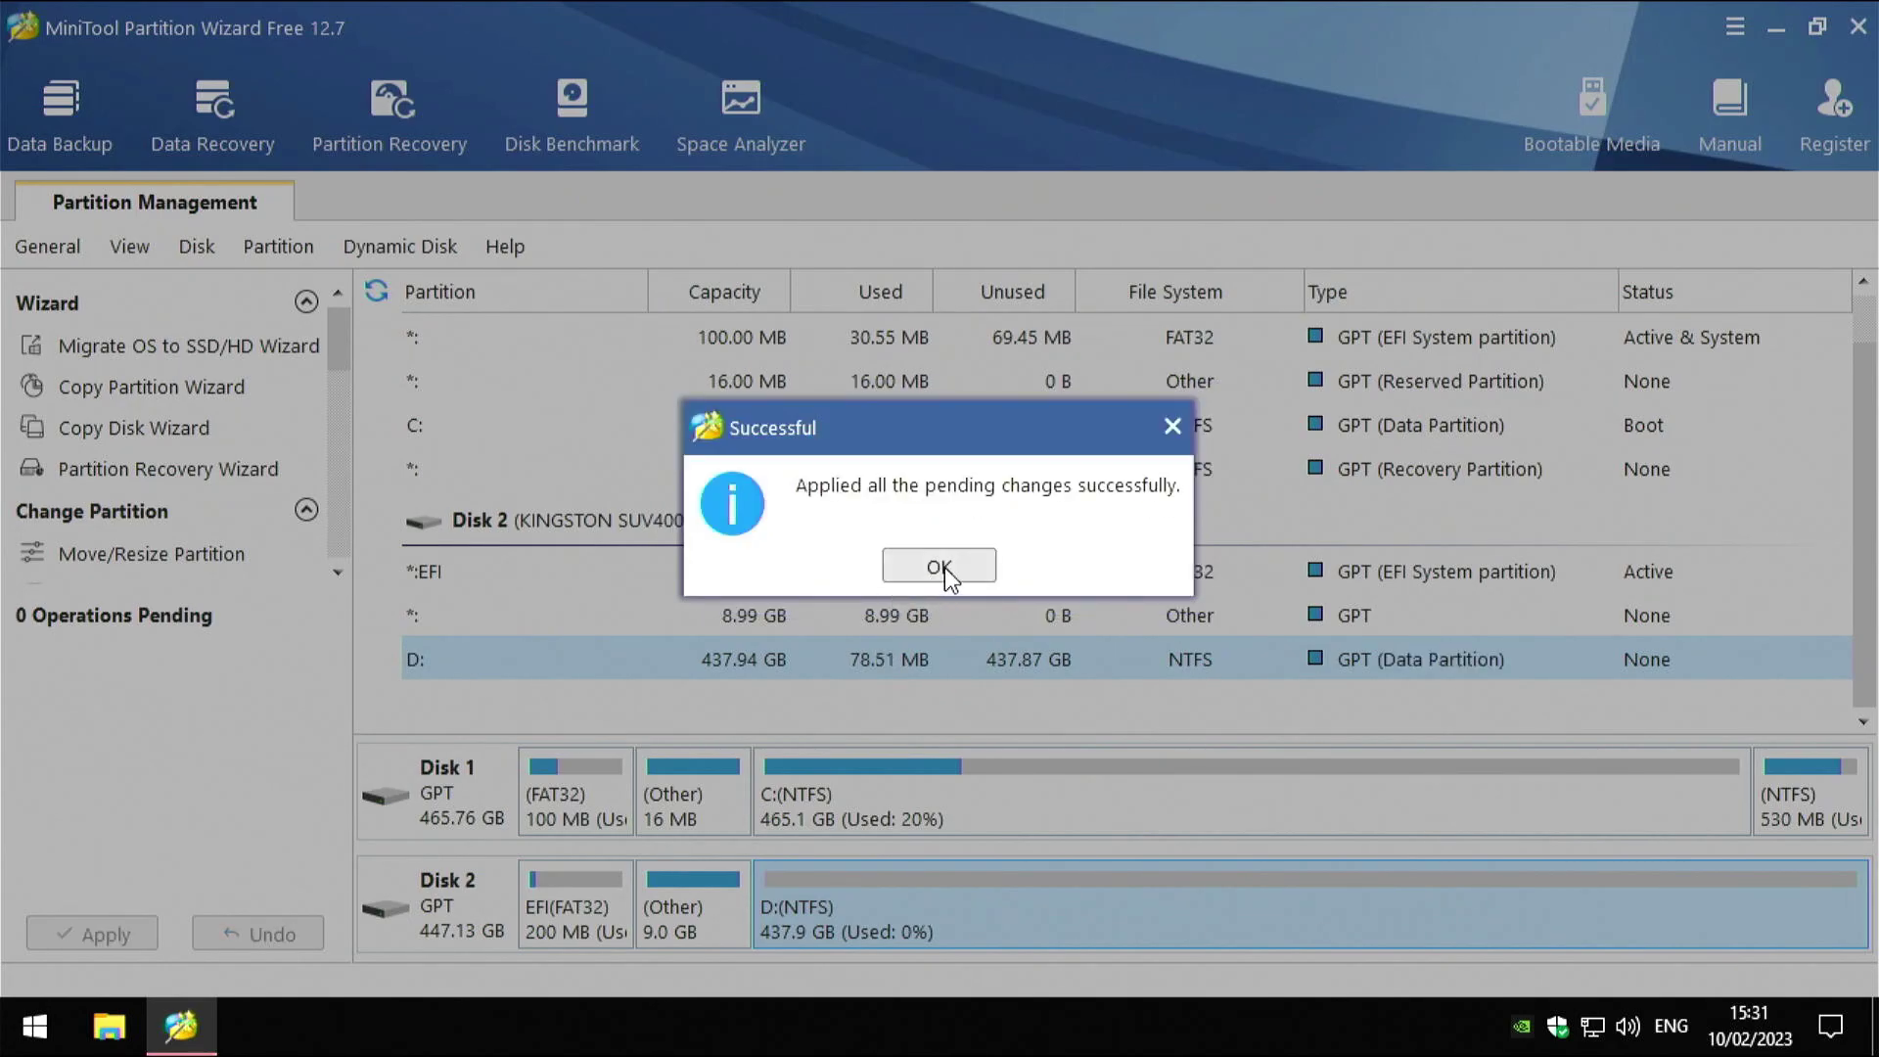
Acknowledge the applied changes, minimize the partition manager, and check This PC for the new D: drive
click(943, 567)
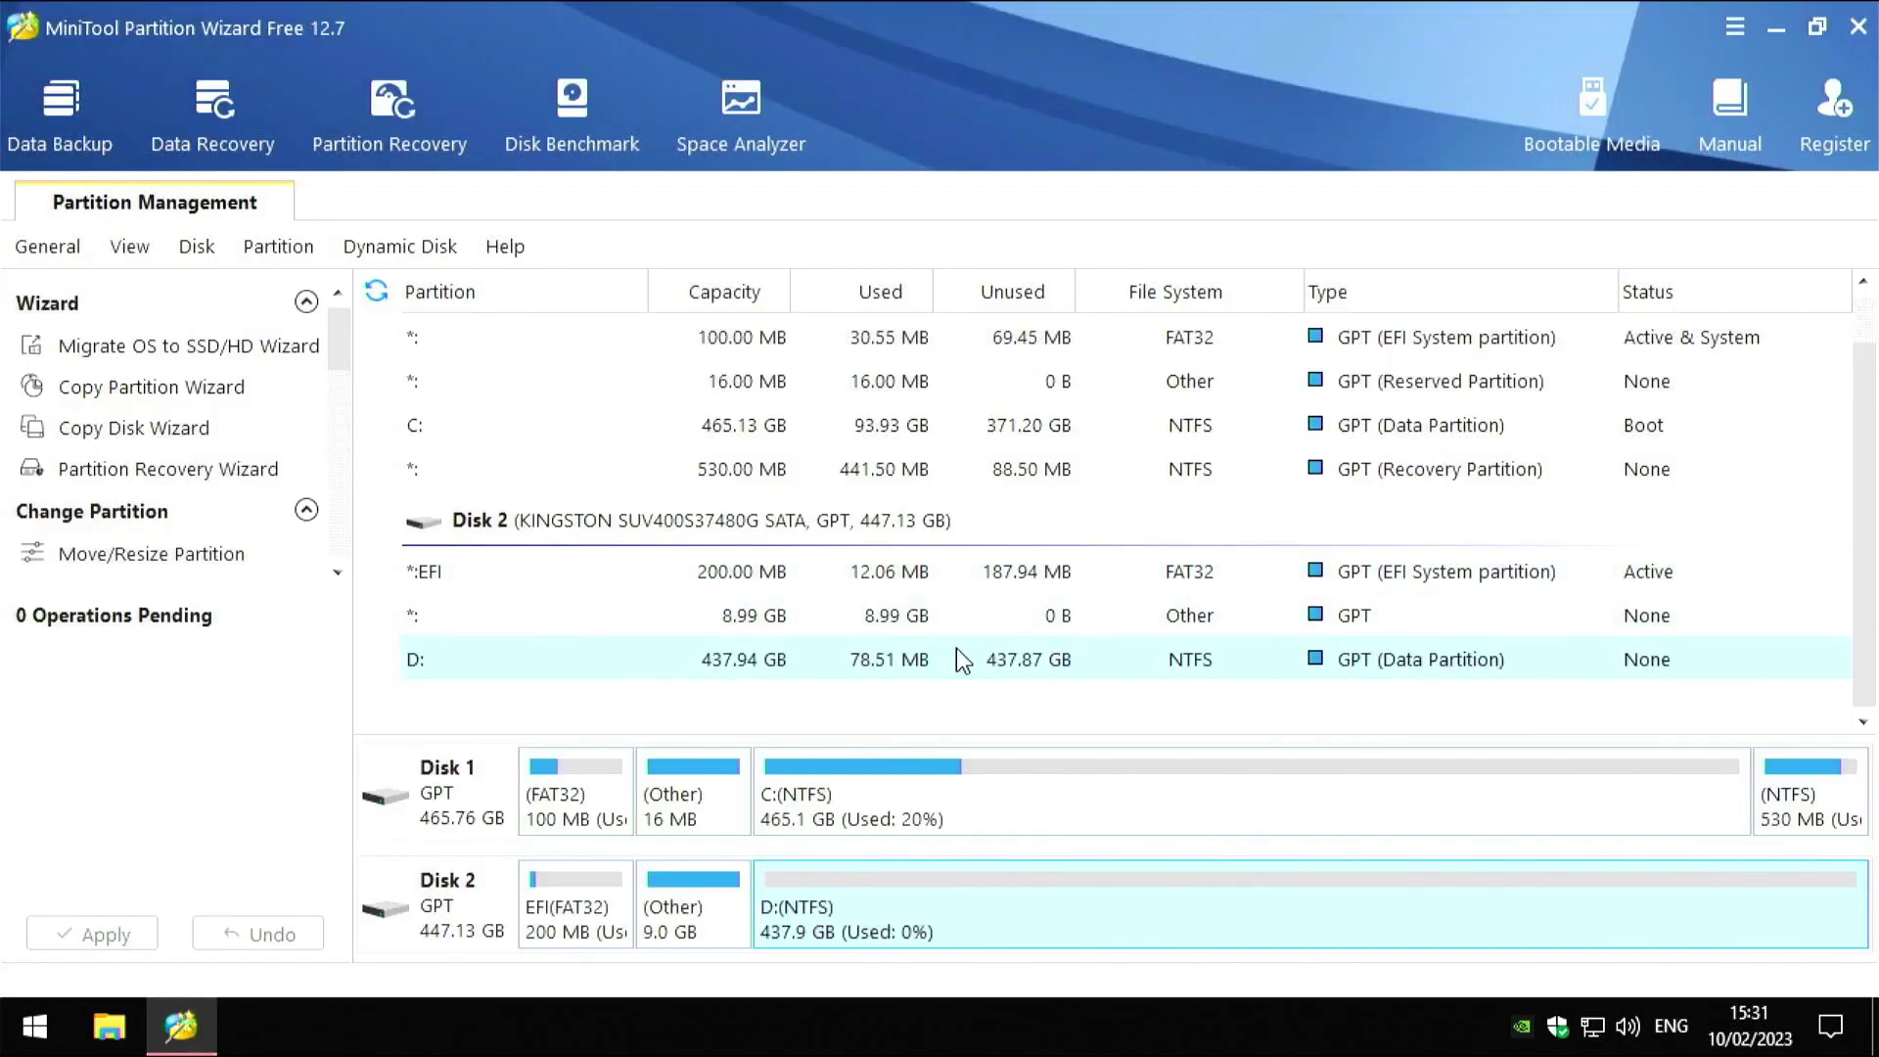
click(1799, 25)
click(1700, 28)
click(1787, 22)
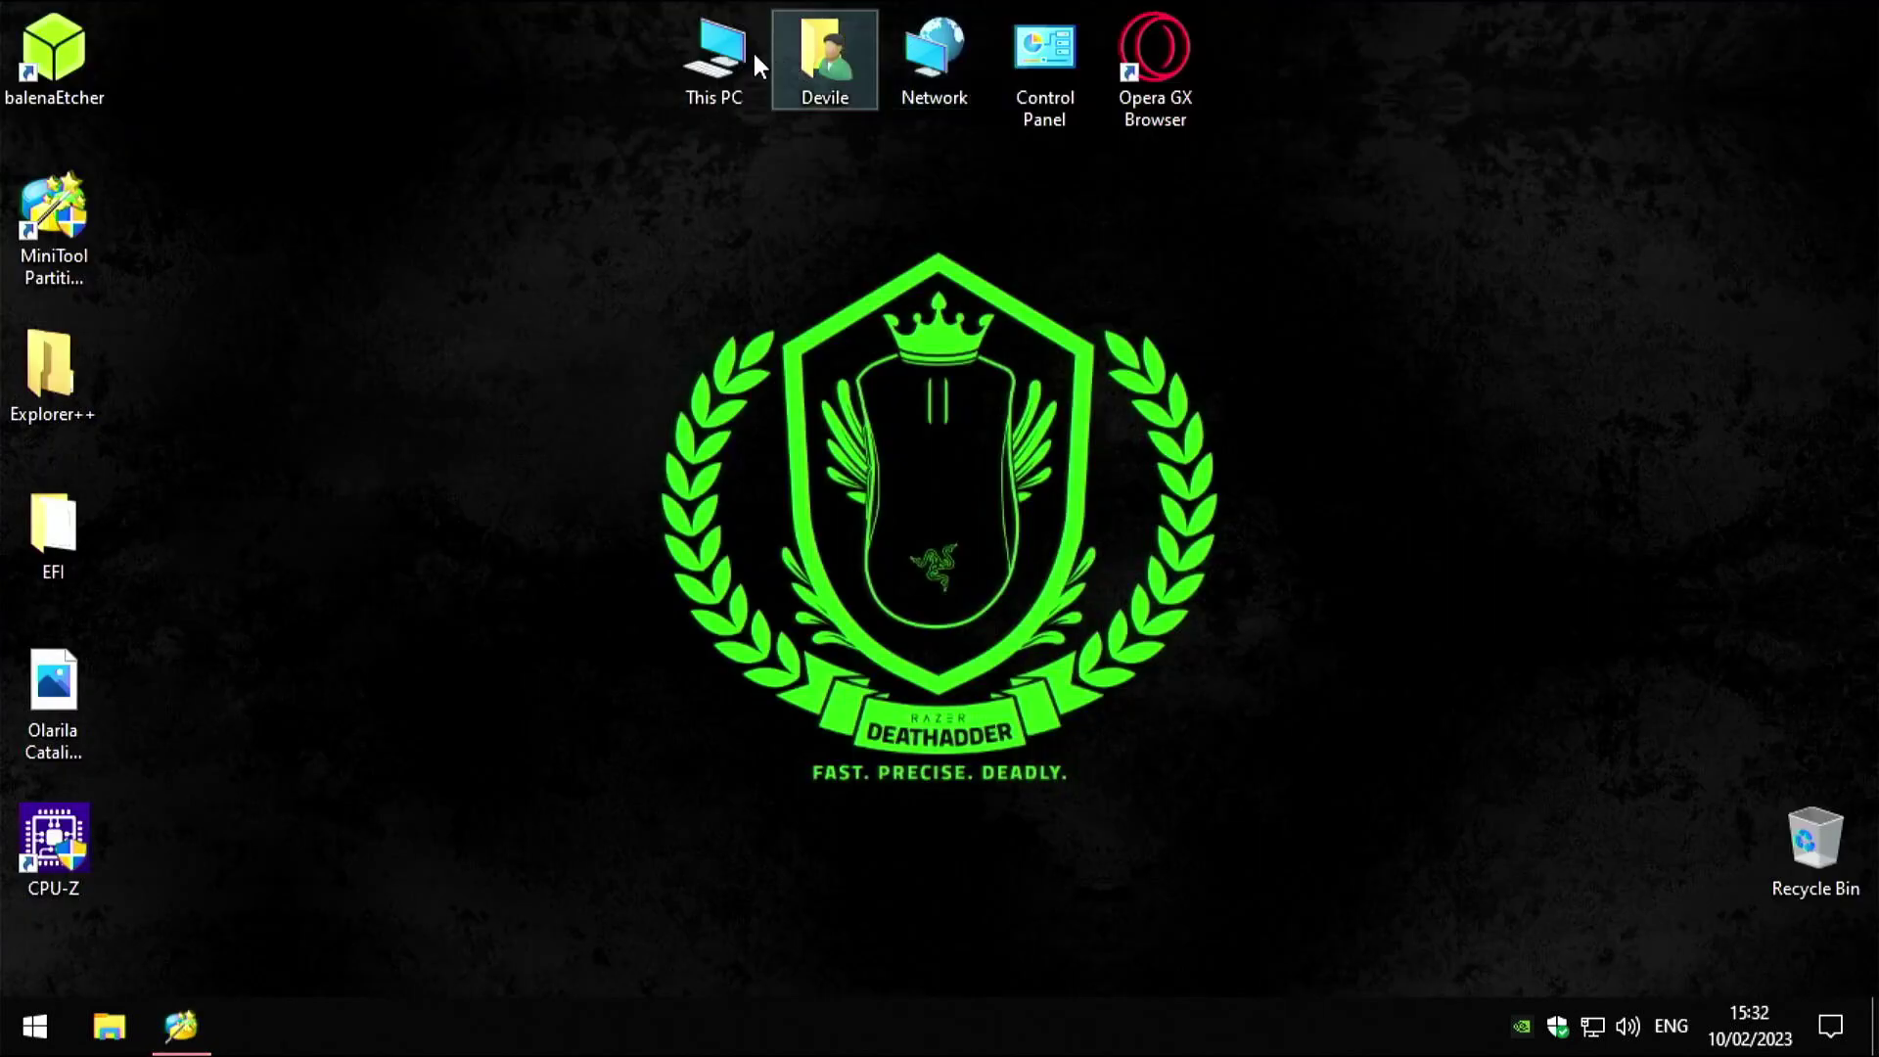
double_click(720, 49)
click(831, 289)
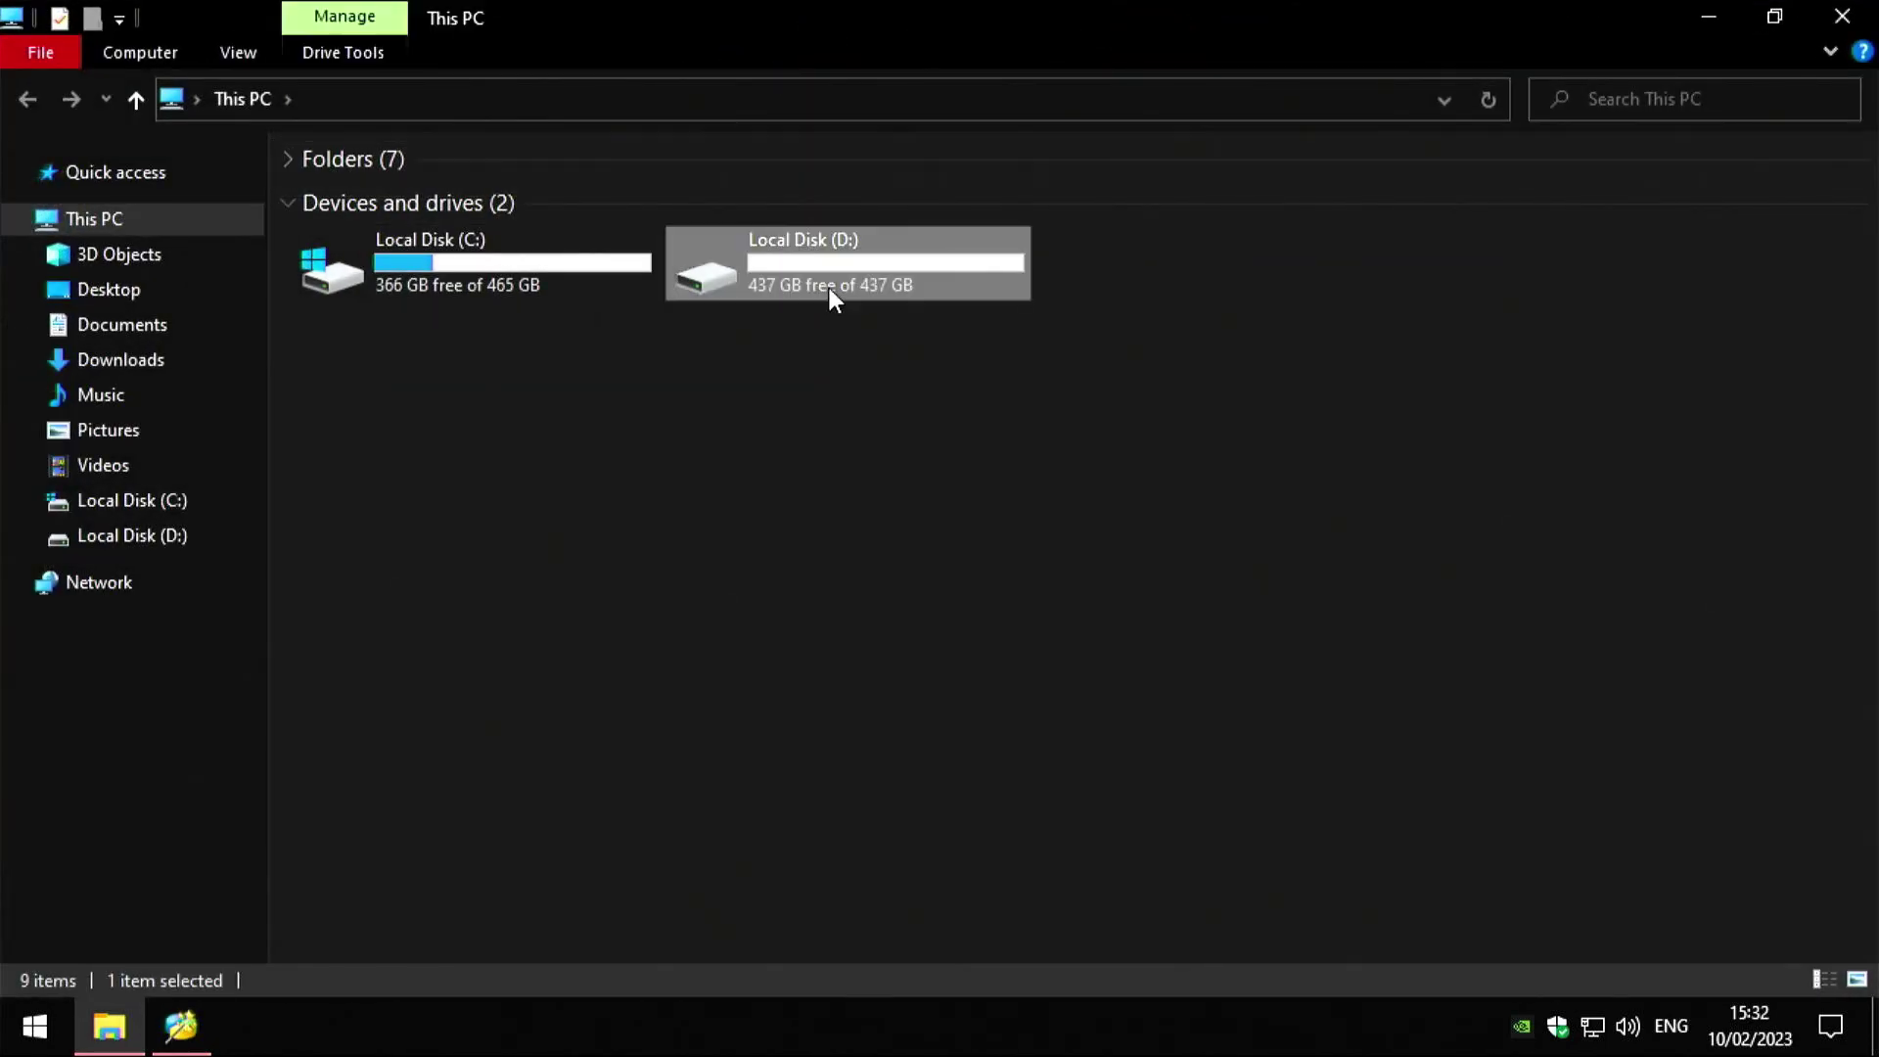
click(1842, 16)
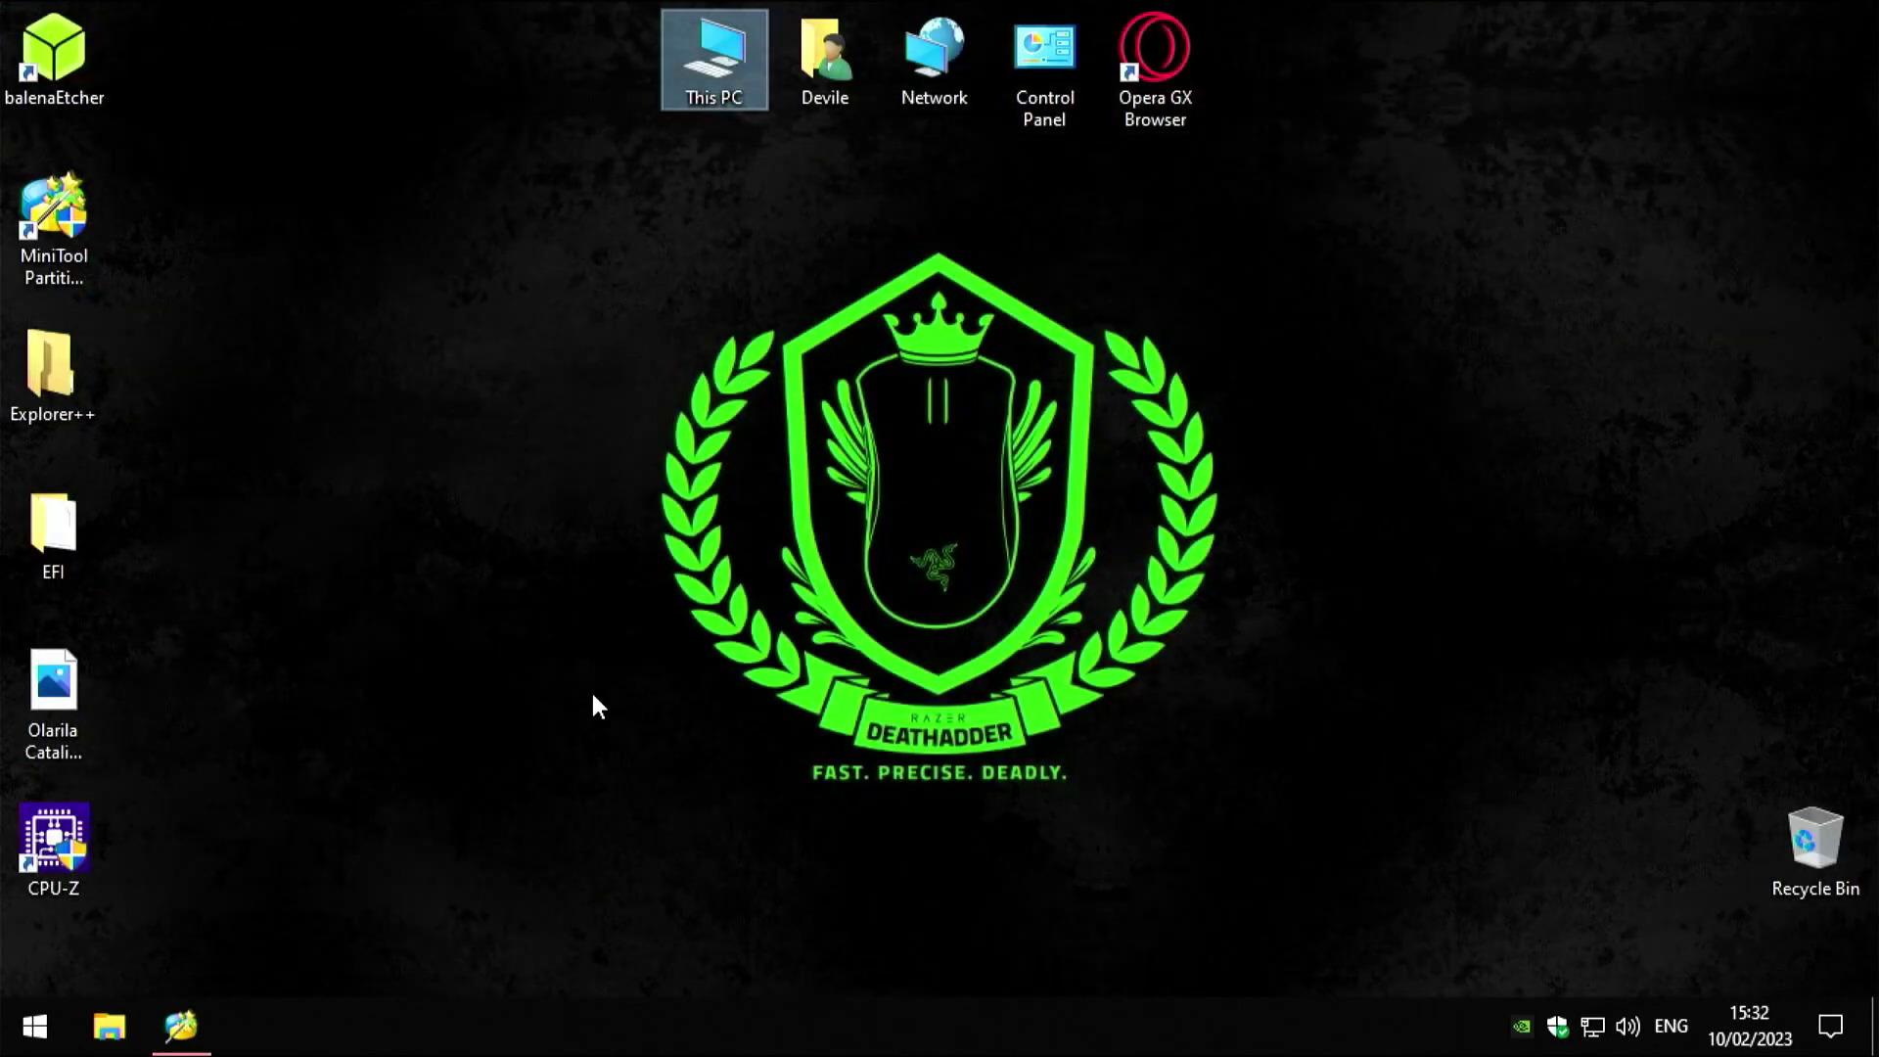
Assign drive letter E: to the 200 MB EFI partition on Disk 2 and apply the pending change
click(181, 1025)
click(566, 924)
right_click(580, 898)
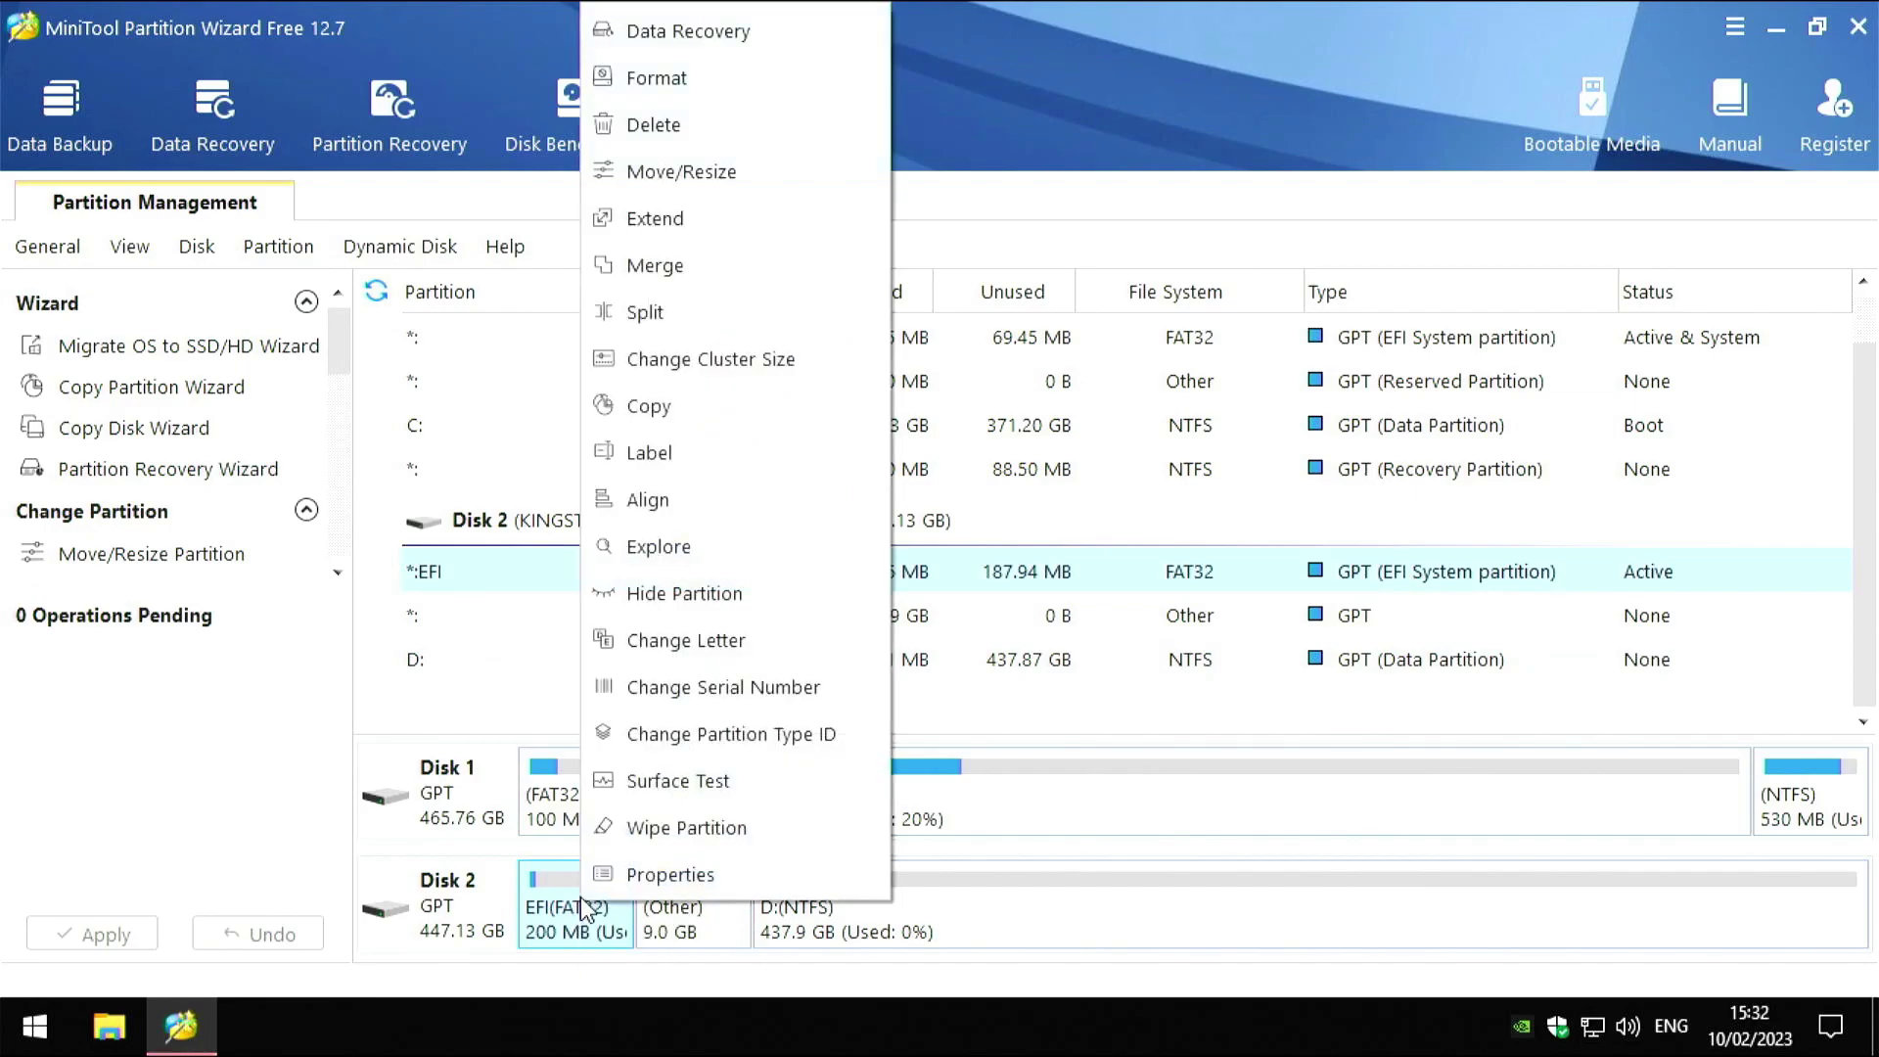
click(700, 644)
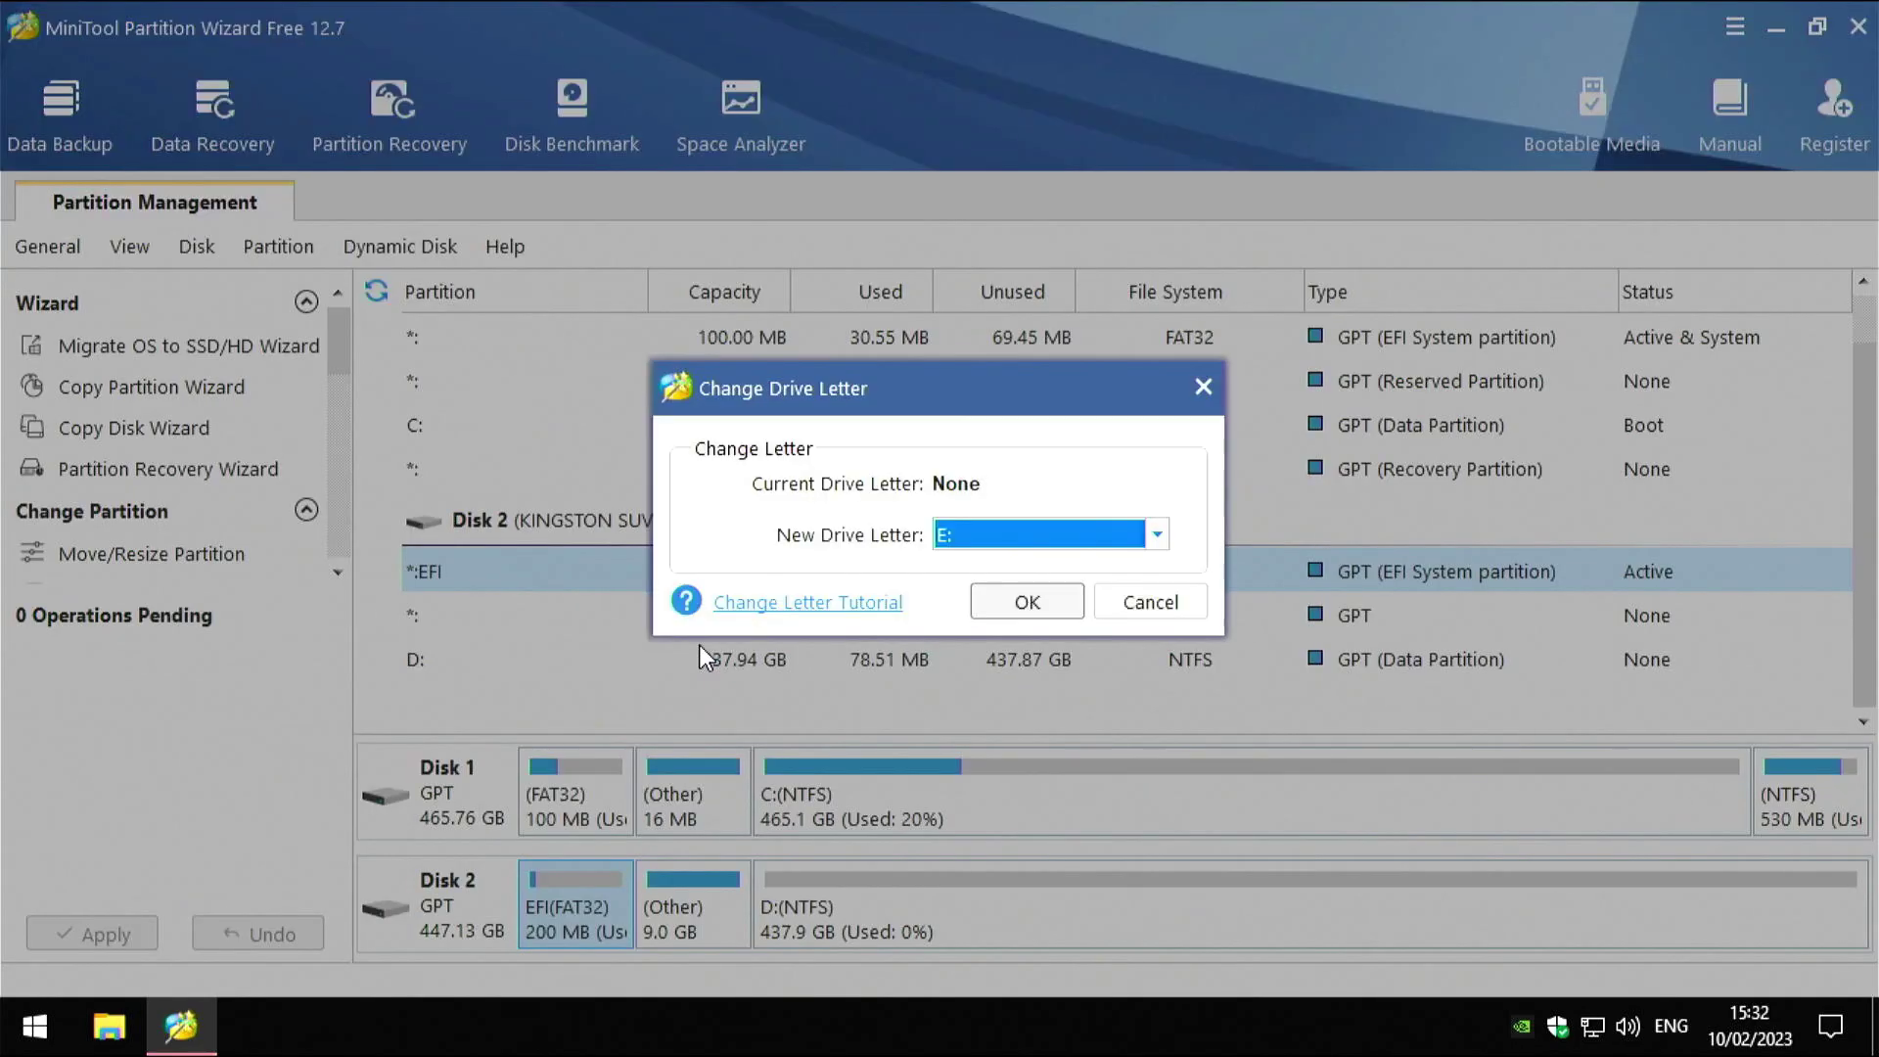
click(1027, 616)
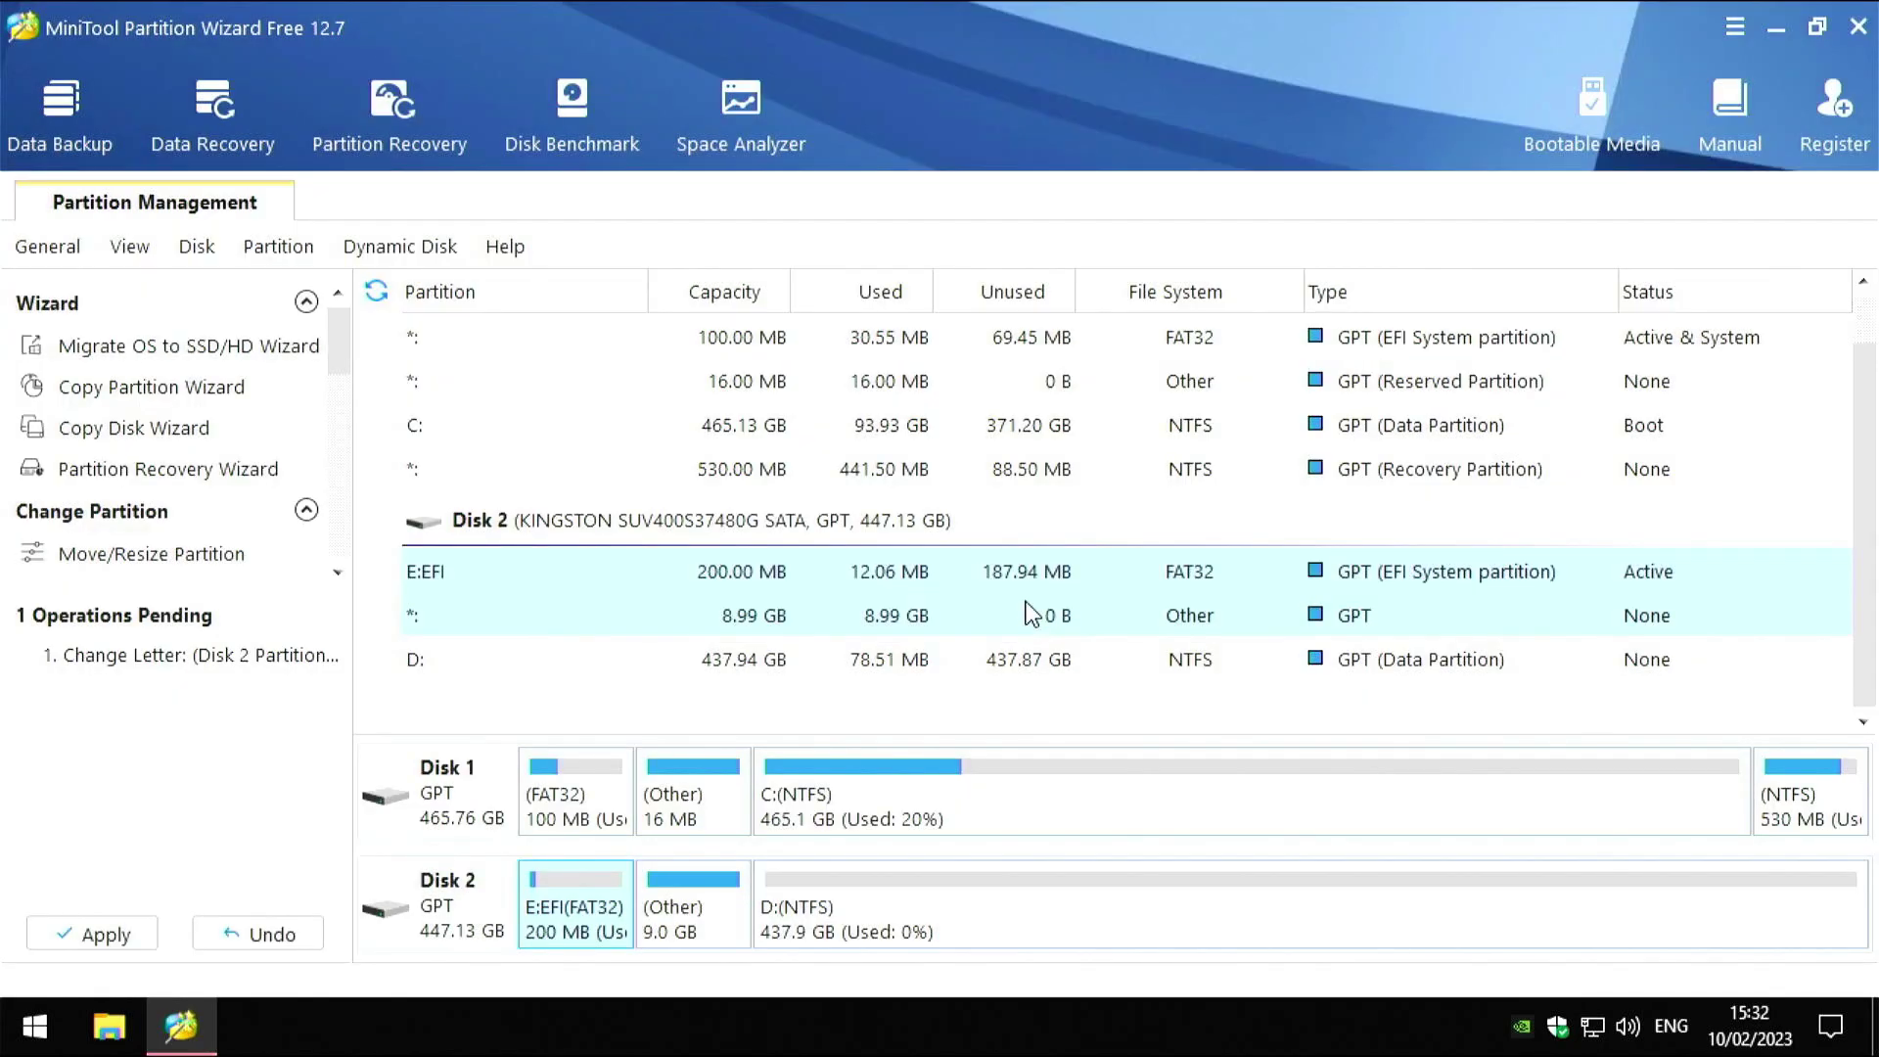
click(122, 935)
click(876, 587)
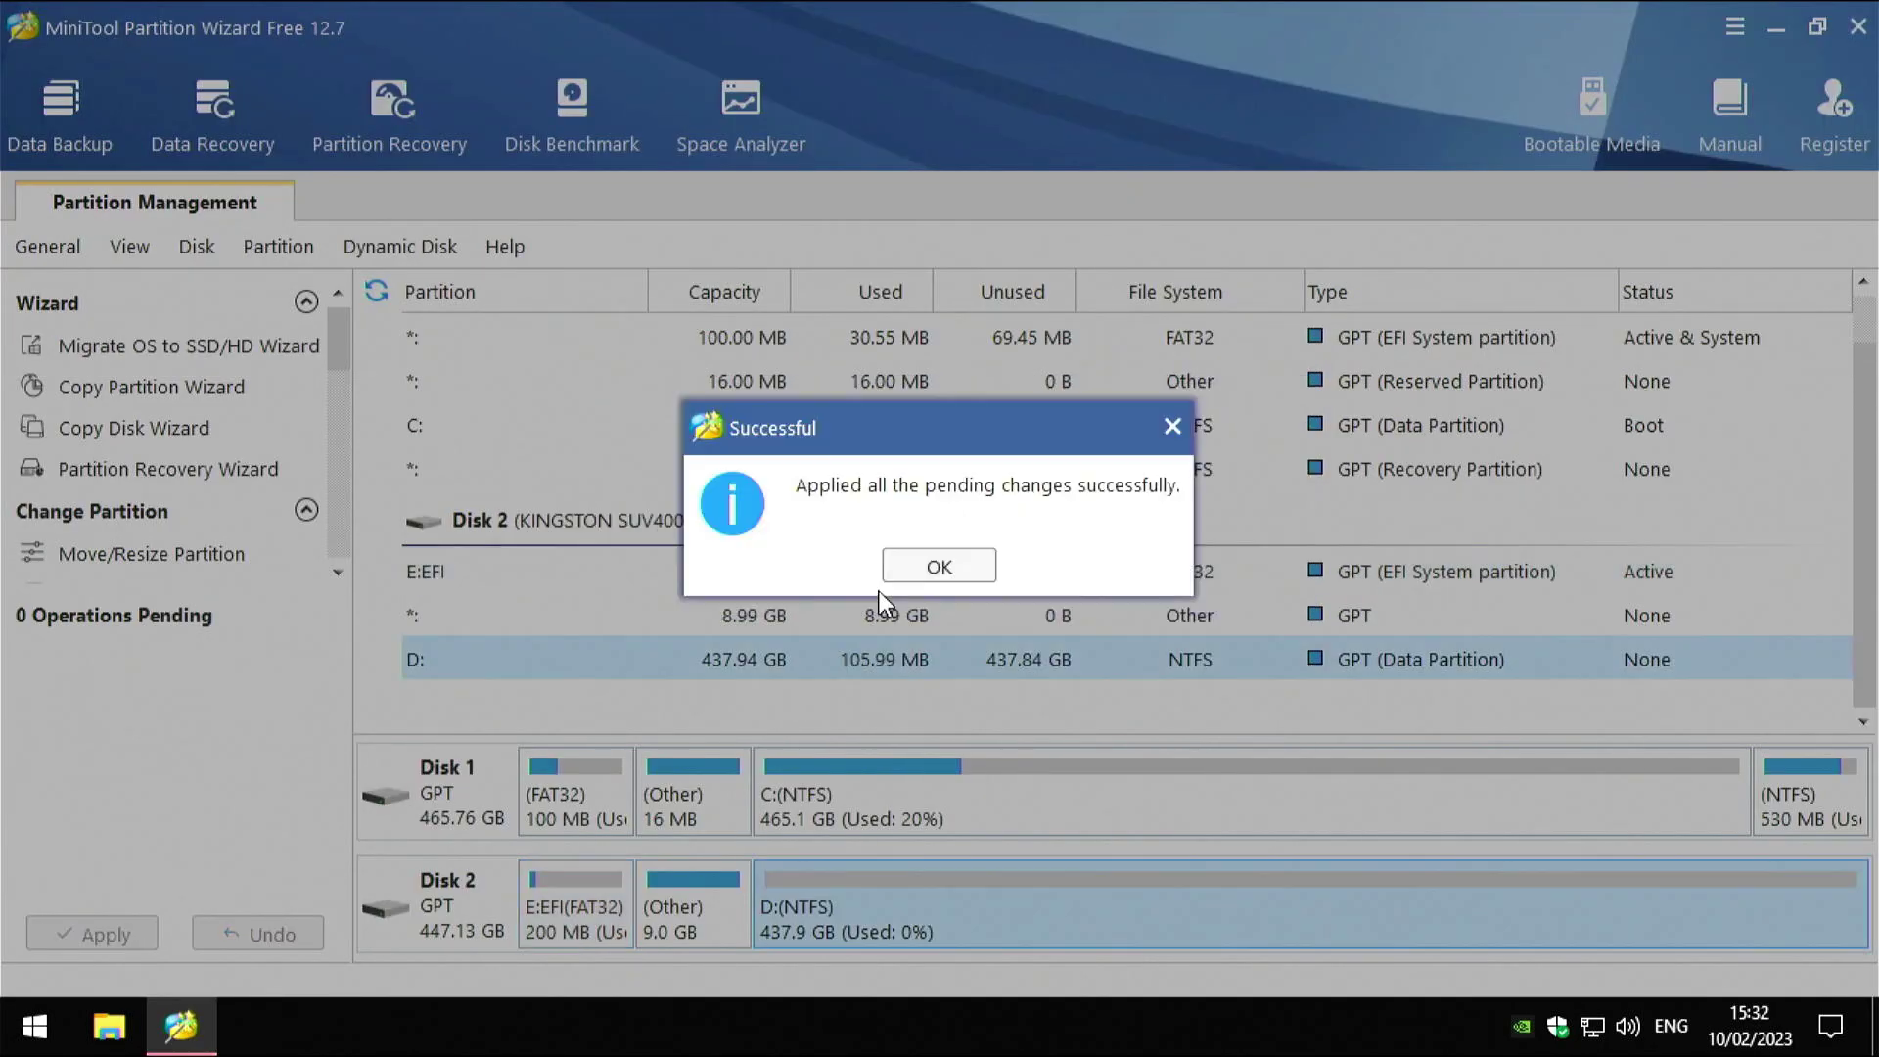
click(945, 565)
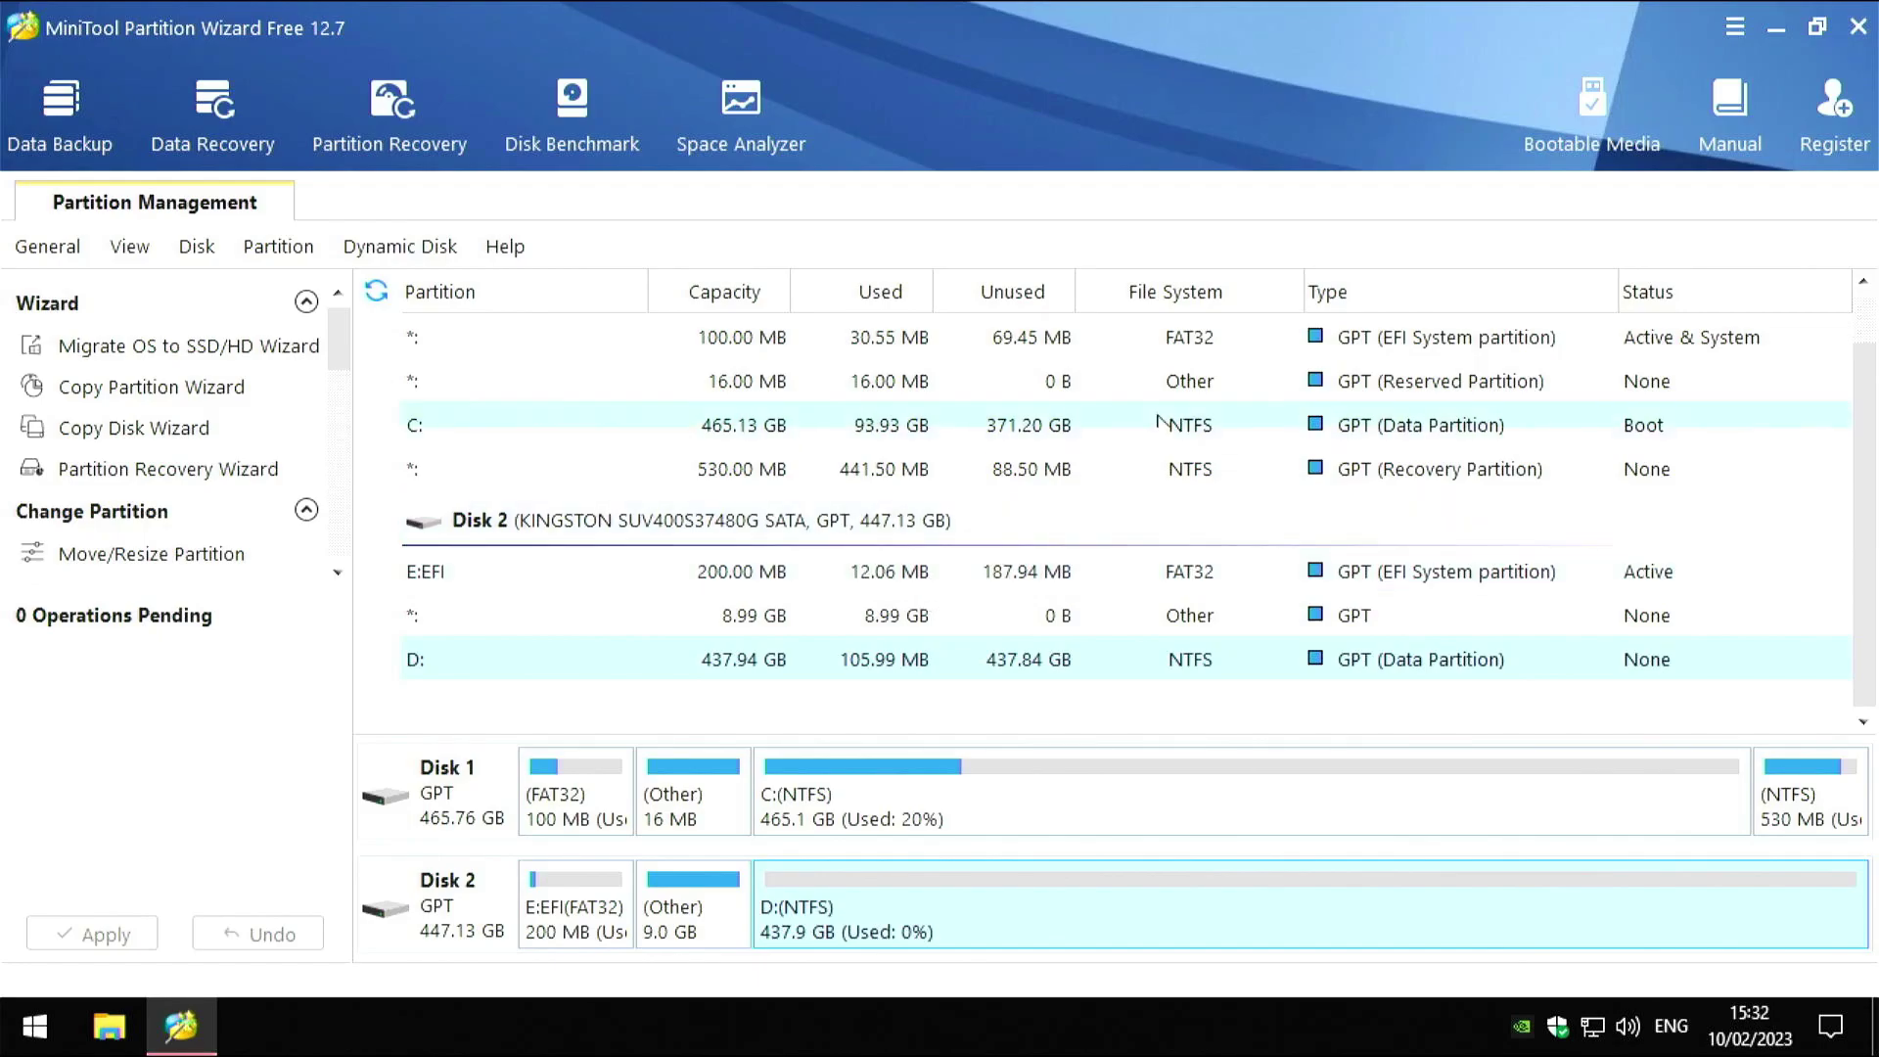
Minimize the partition manager and check This PC for the EFI (E:) drive
click(1787, 27)
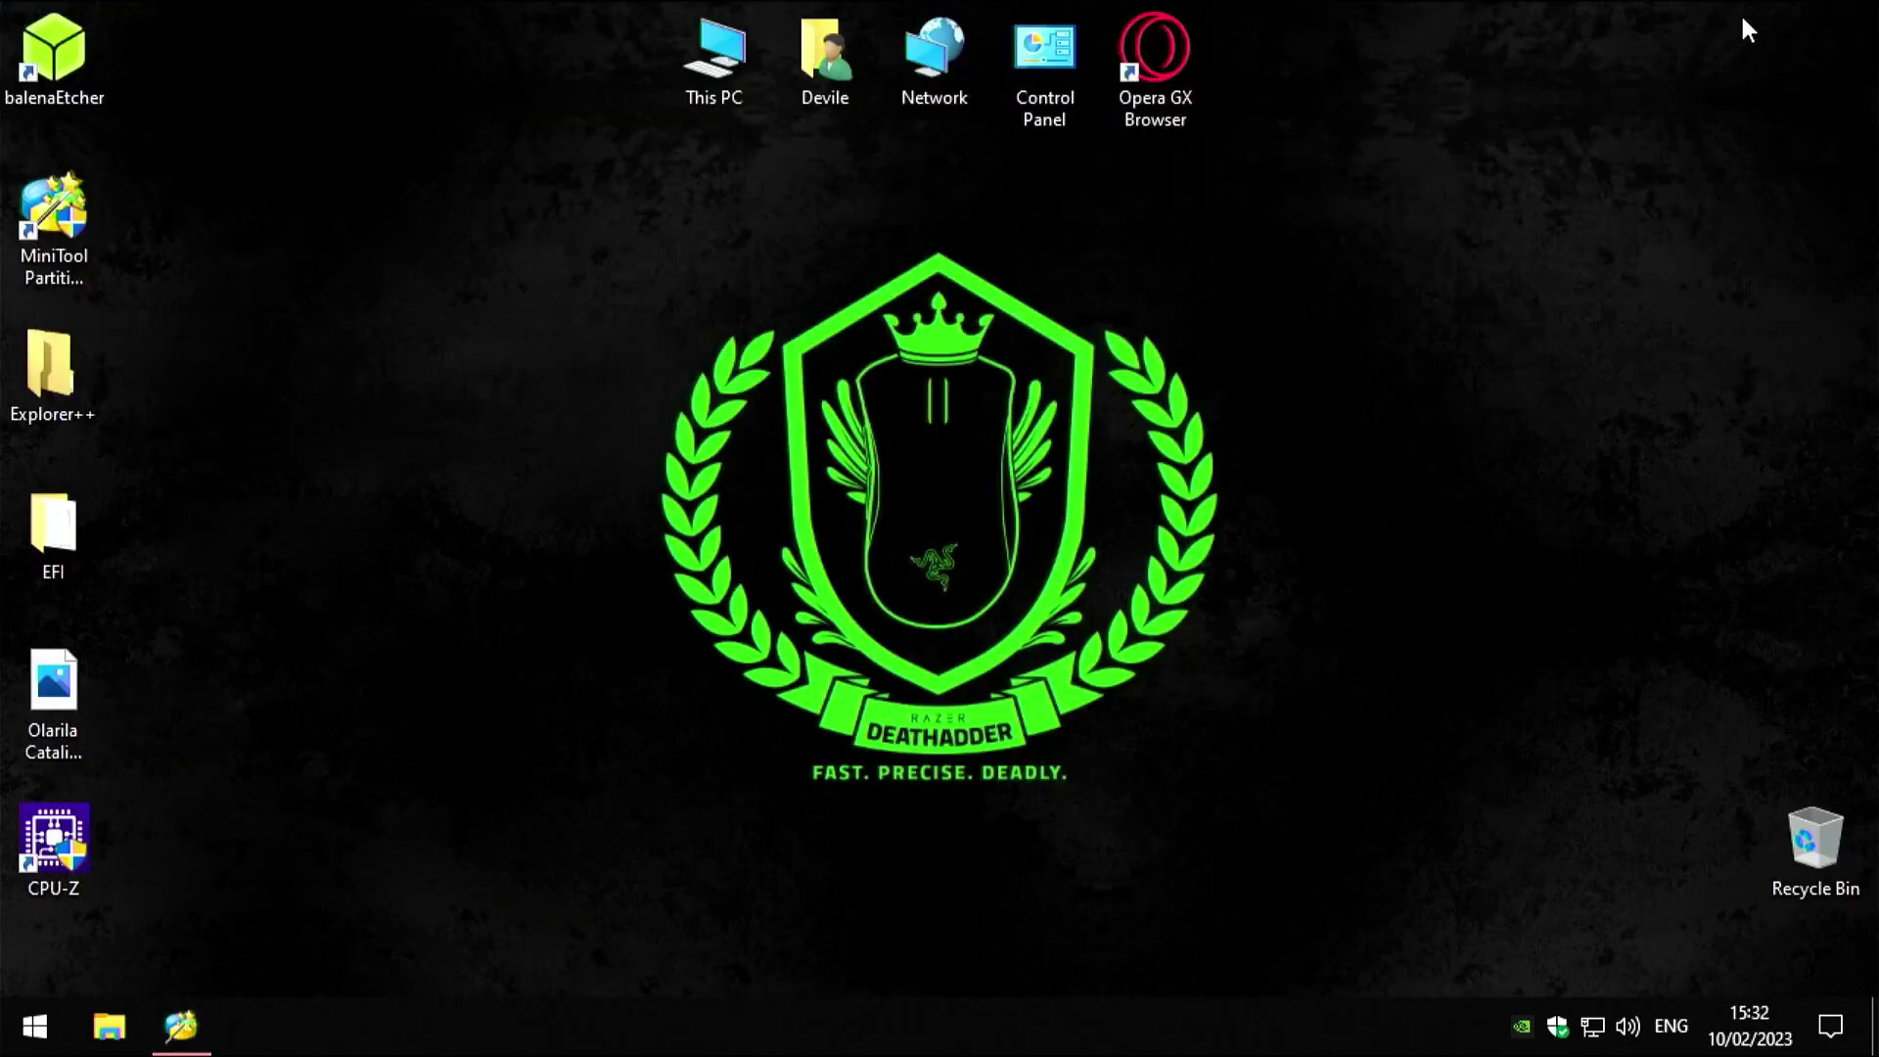
double_click(724, 84)
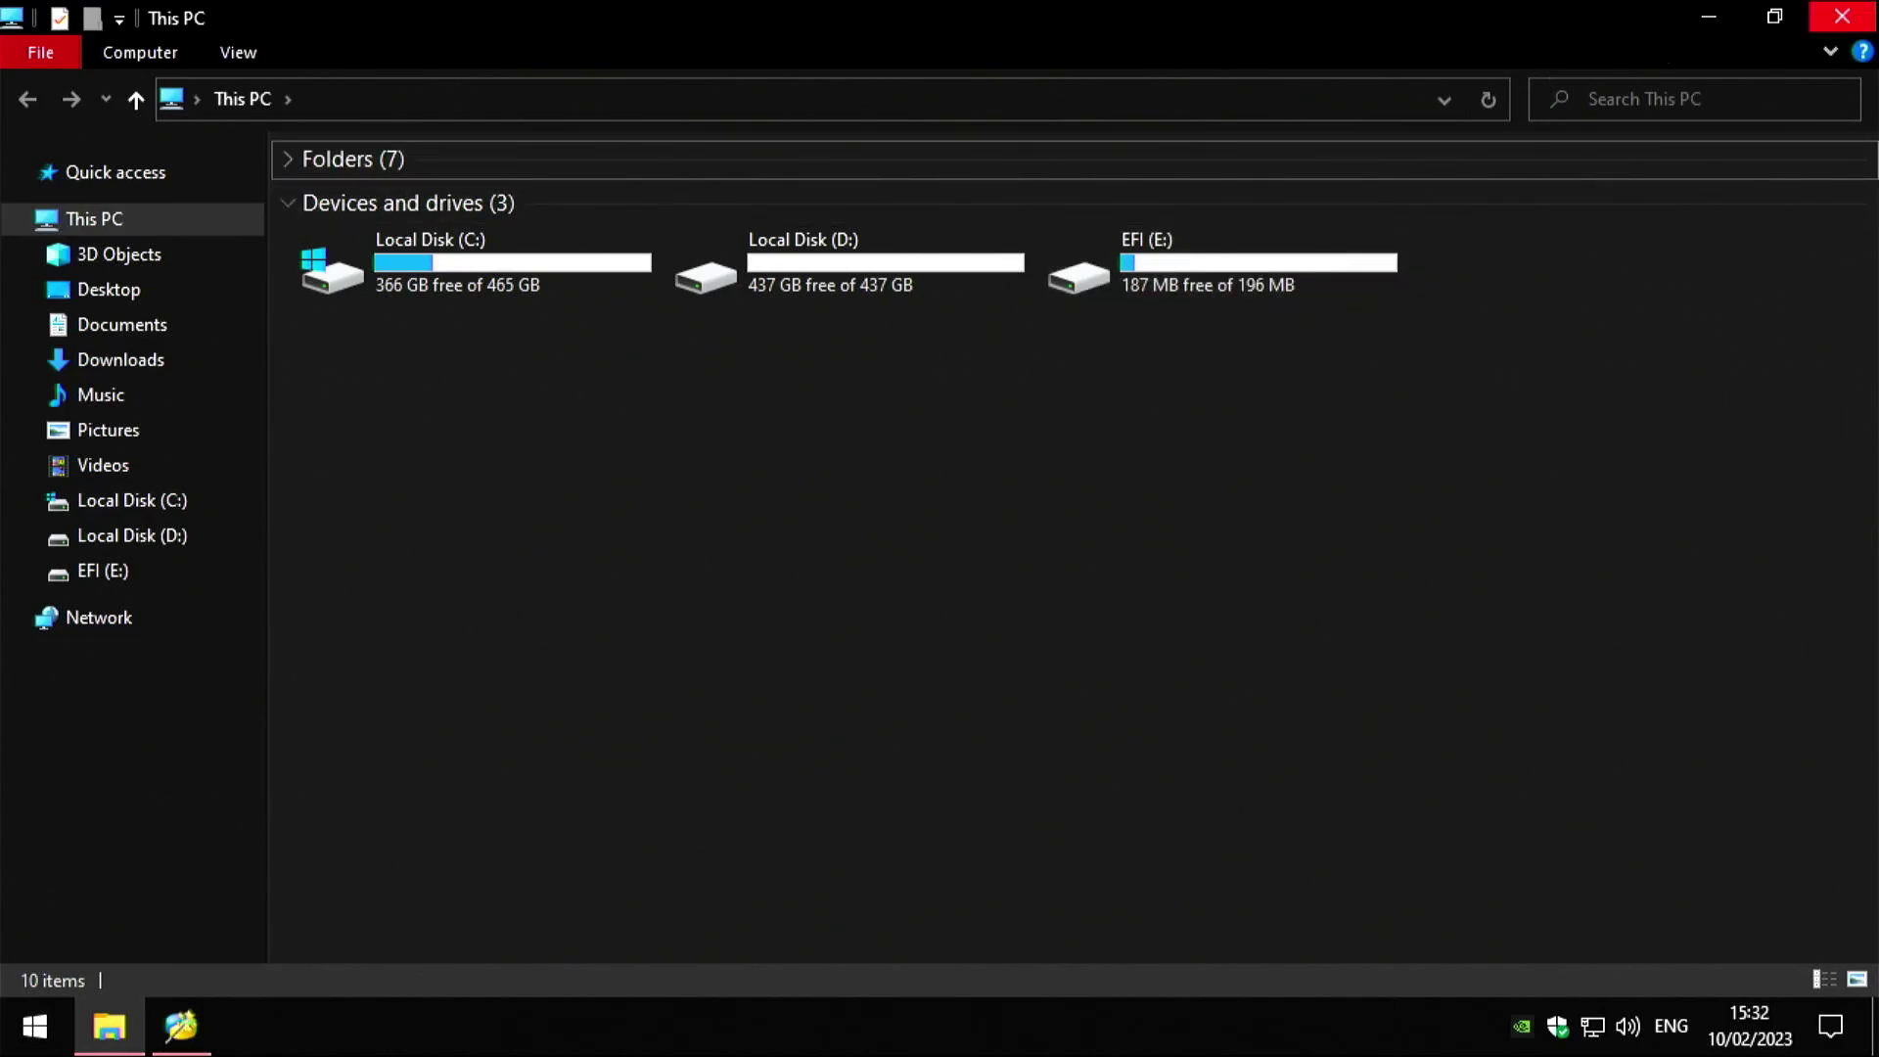
click(1842, 16)
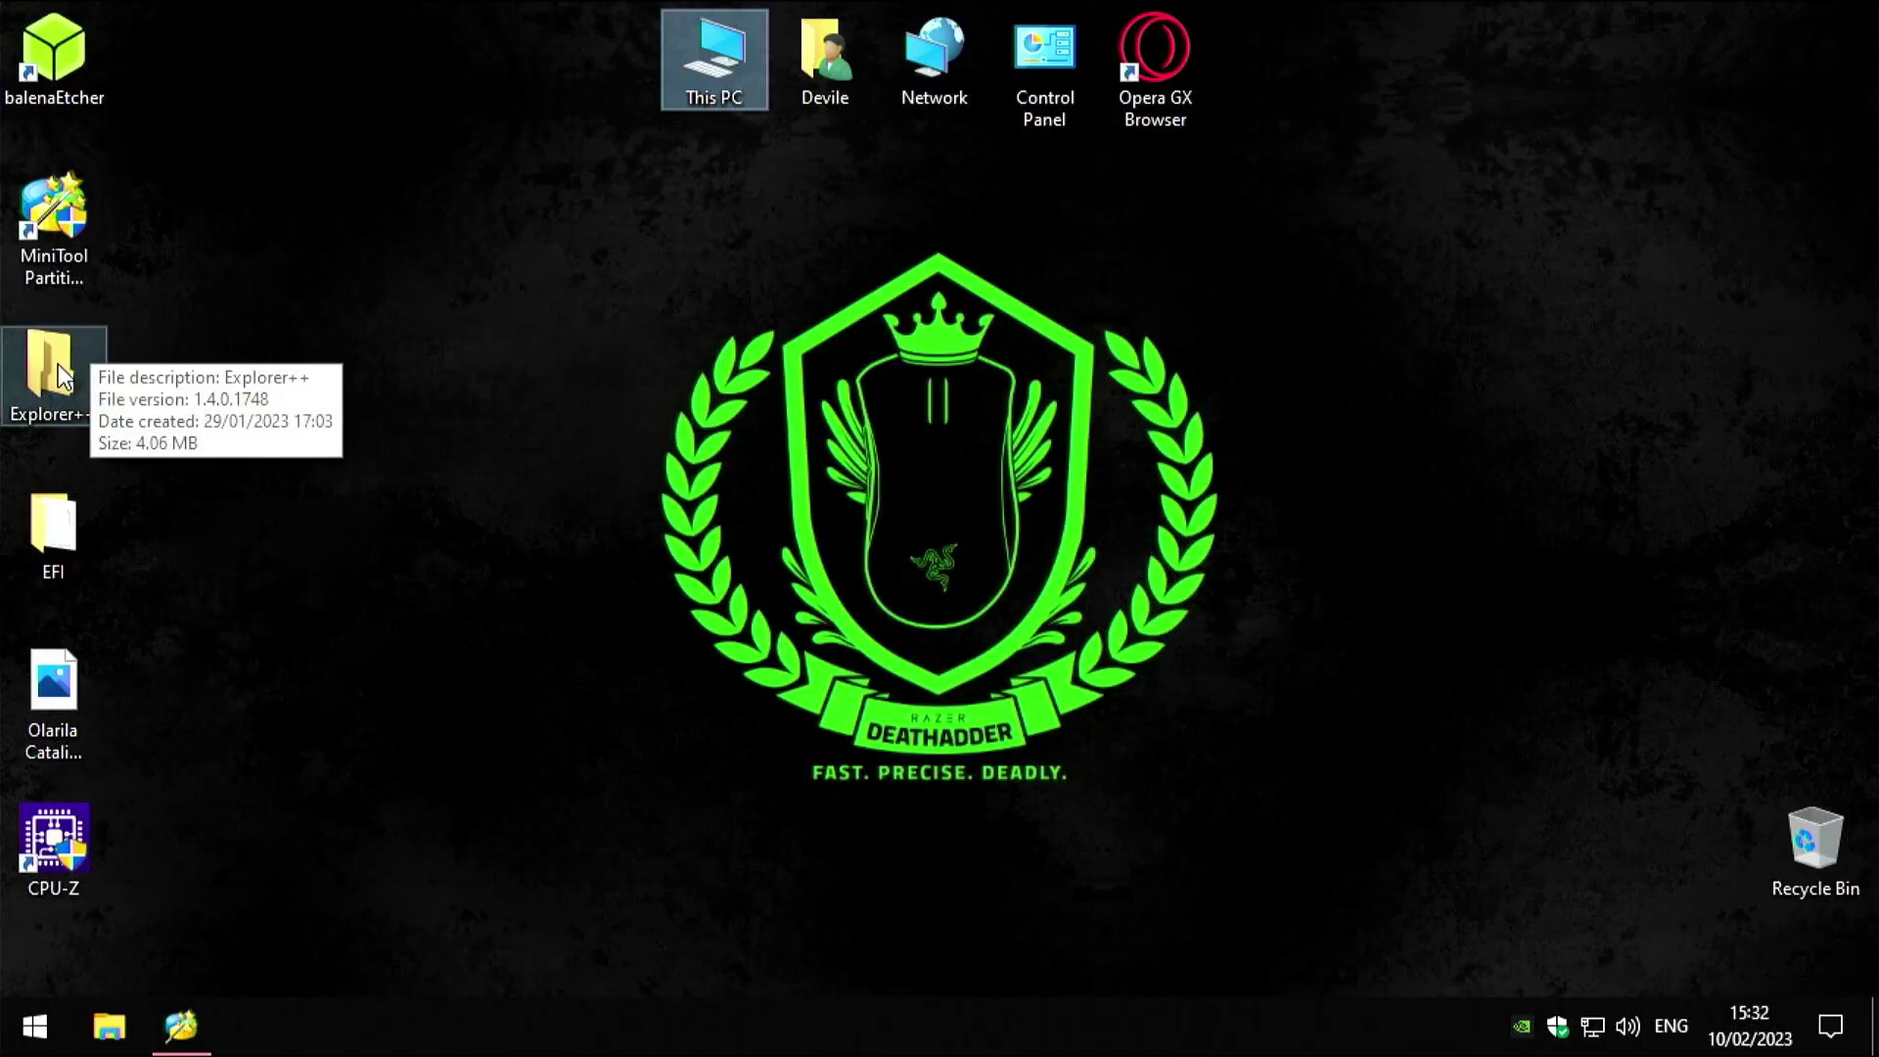
Run Explorer++ from the desktop as administrator and allow it to make changes to the device
double_click(69, 366)
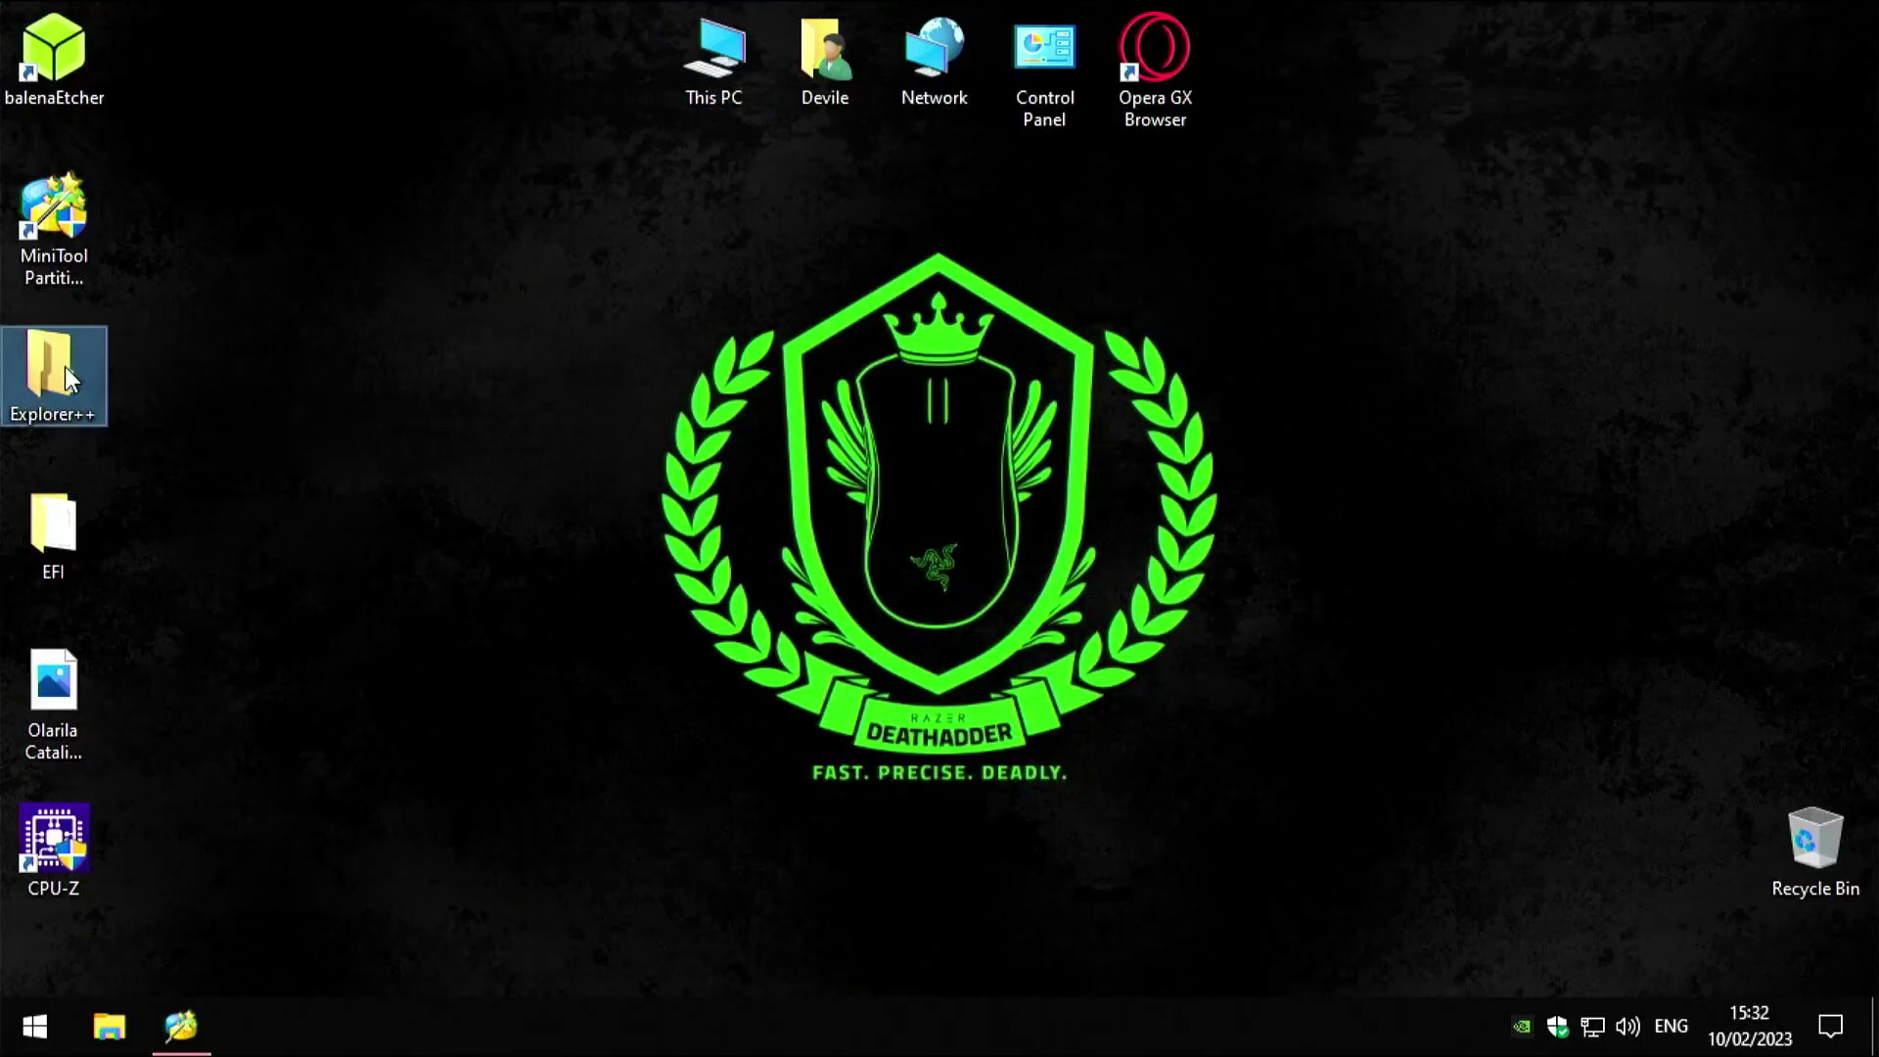
right_click(64, 366)
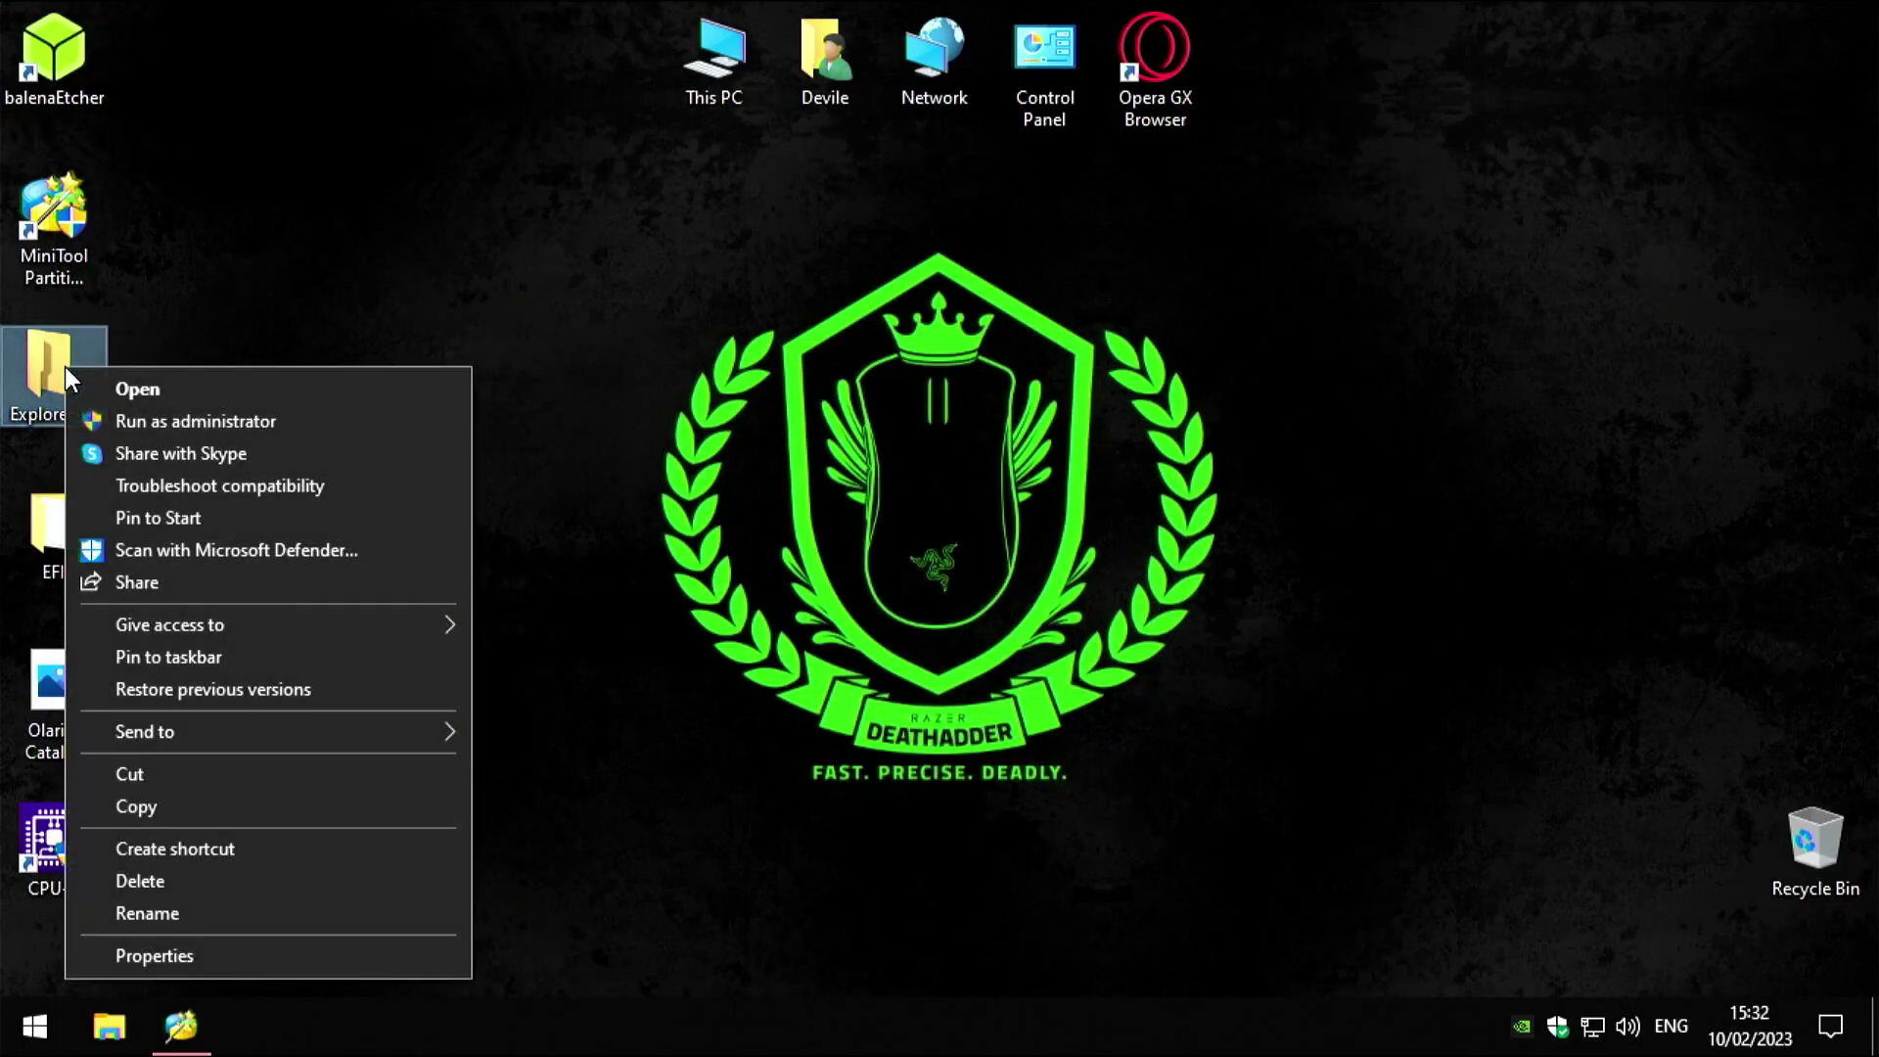
click(215, 425)
click(789, 715)
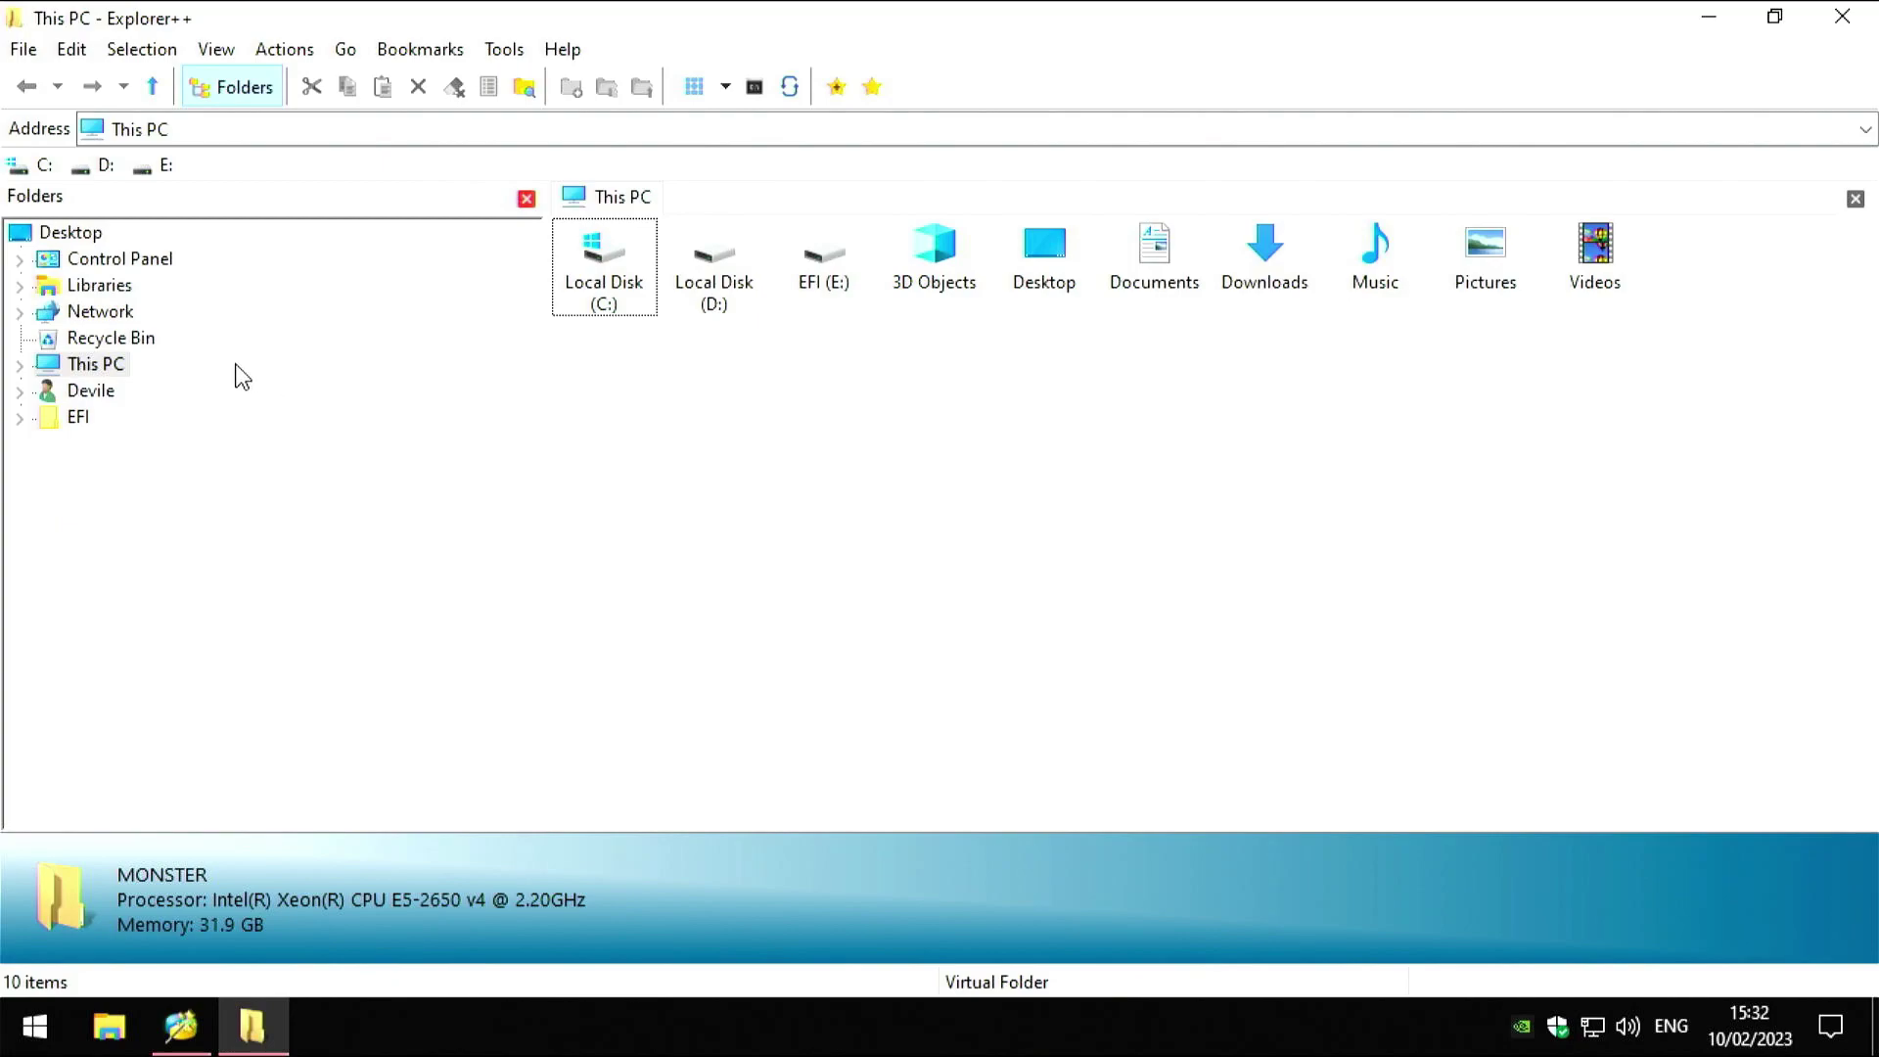
Browse to the EFI (E:) drive under This PC and delete its existing EFI folder
click(74, 370)
click(19, 366)
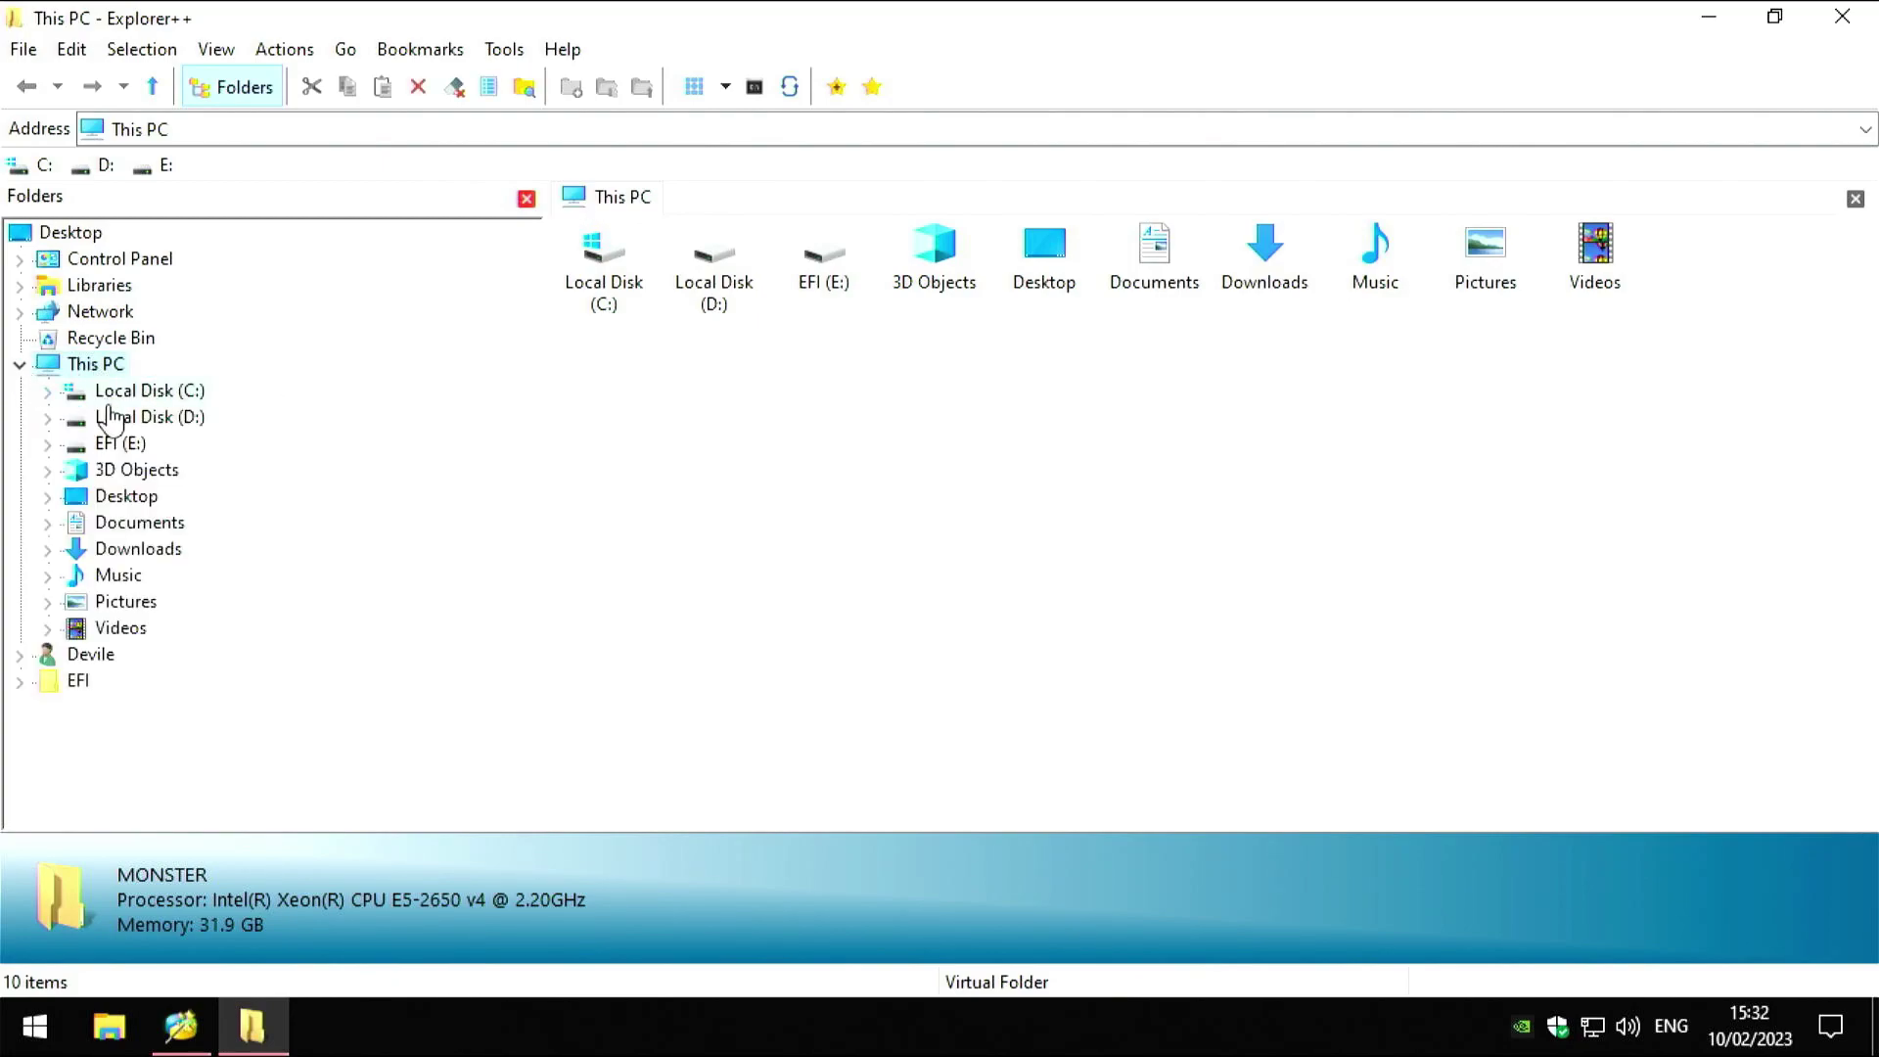
click(119, 446)
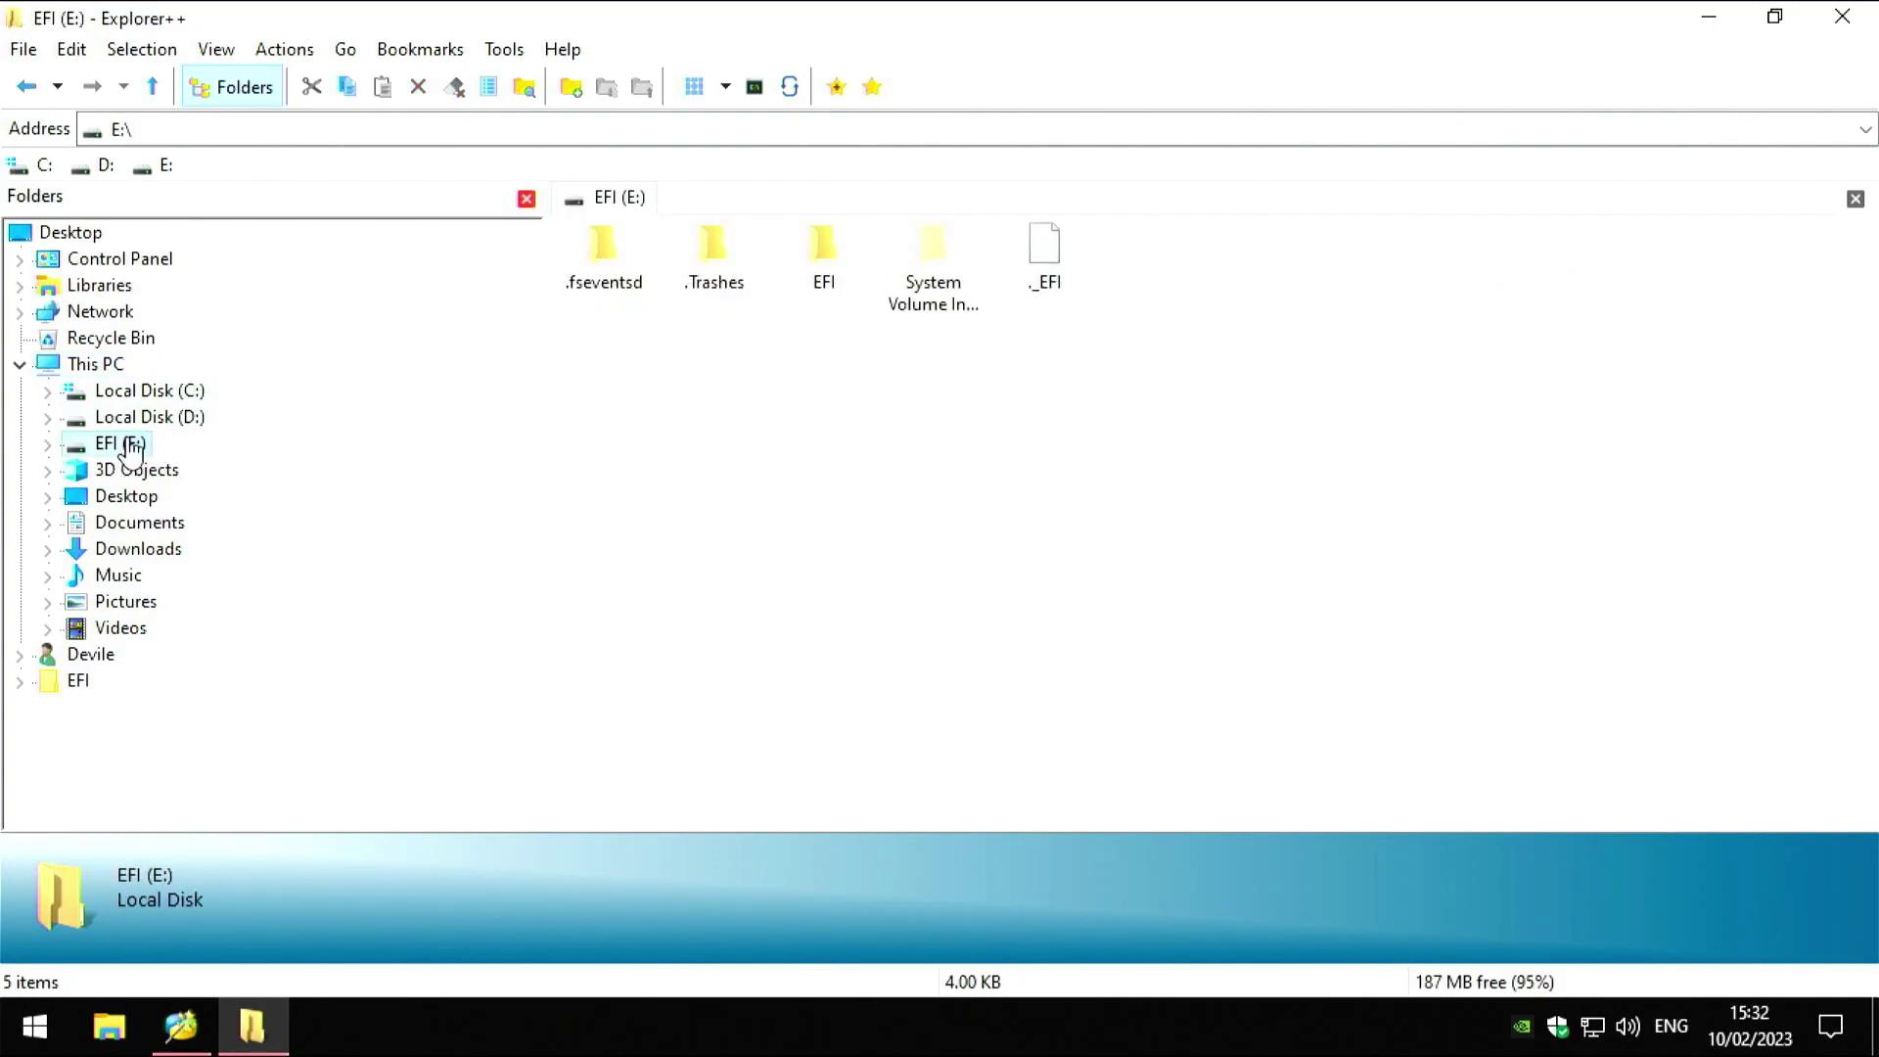
click(825, 257)
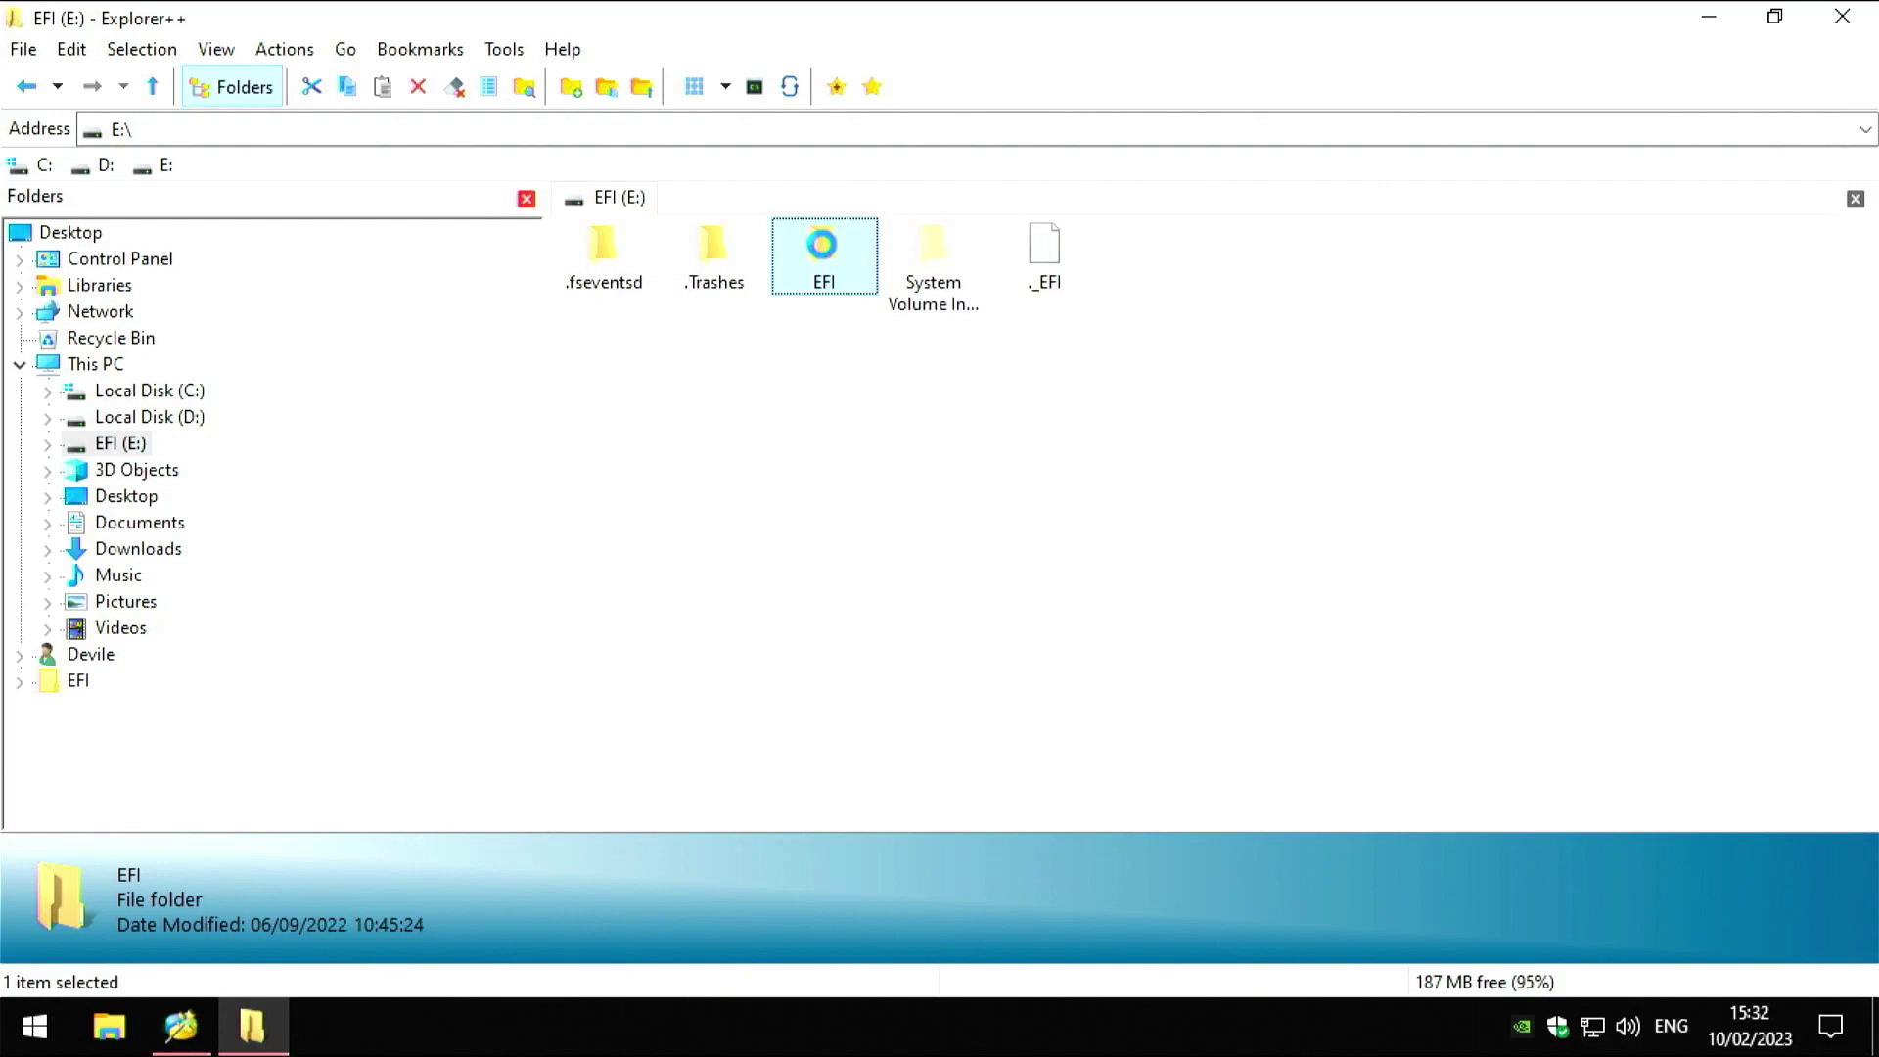
right_click(824, 256)
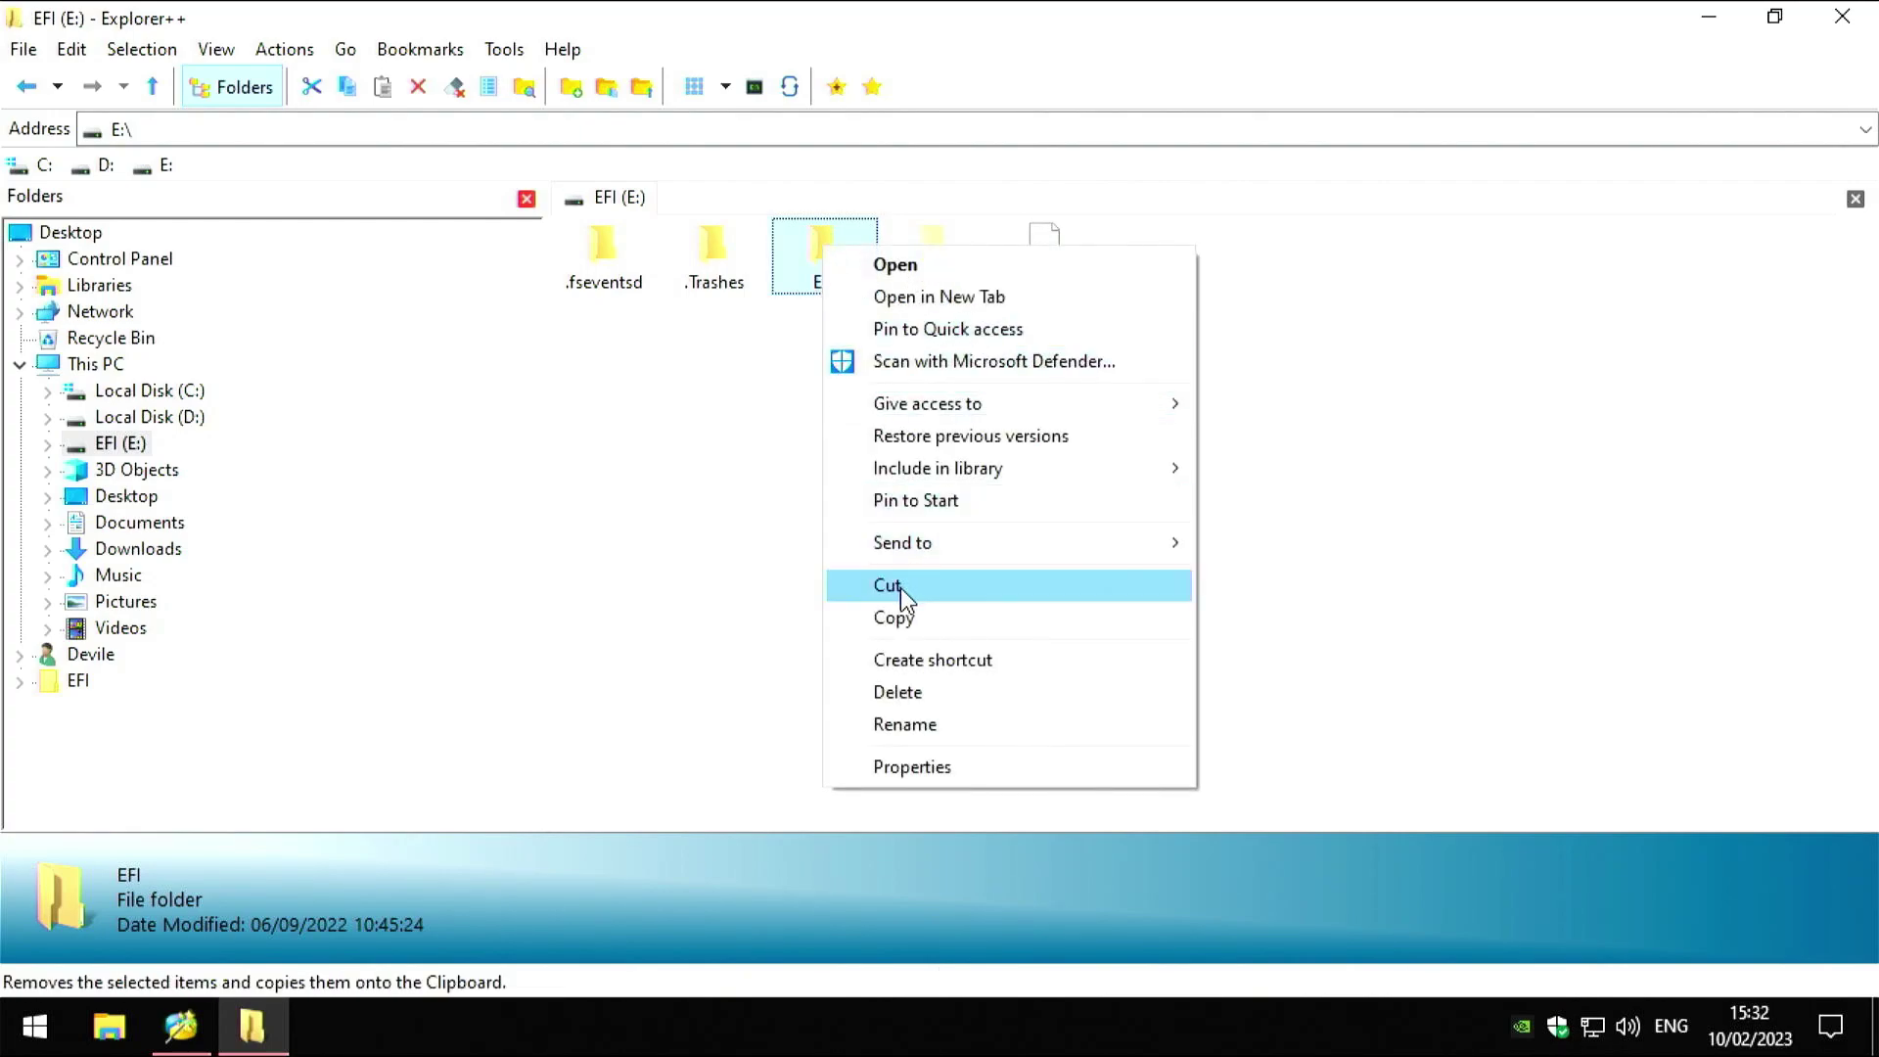
click(906, 691)
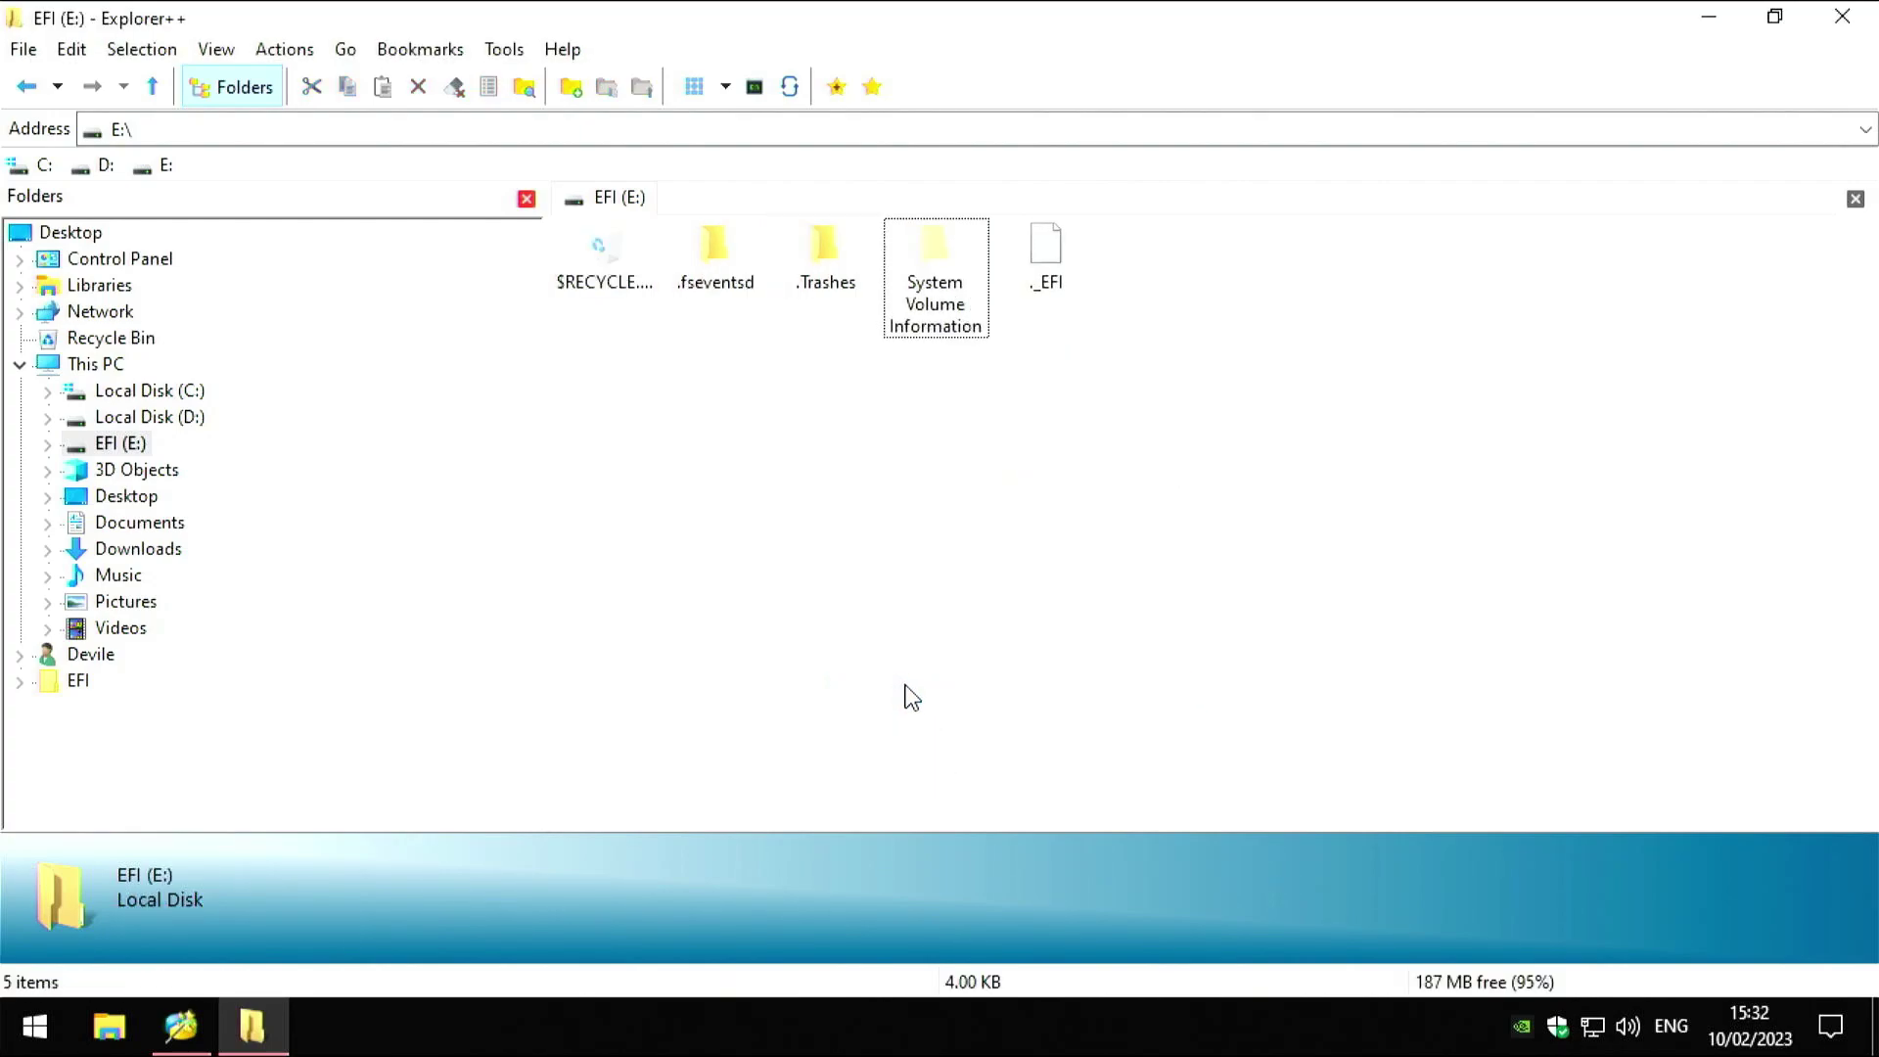
Copy the EFI folder from the desktop into the root of the EFI (E:) drive, and close Explorer++
click(1707, 14)
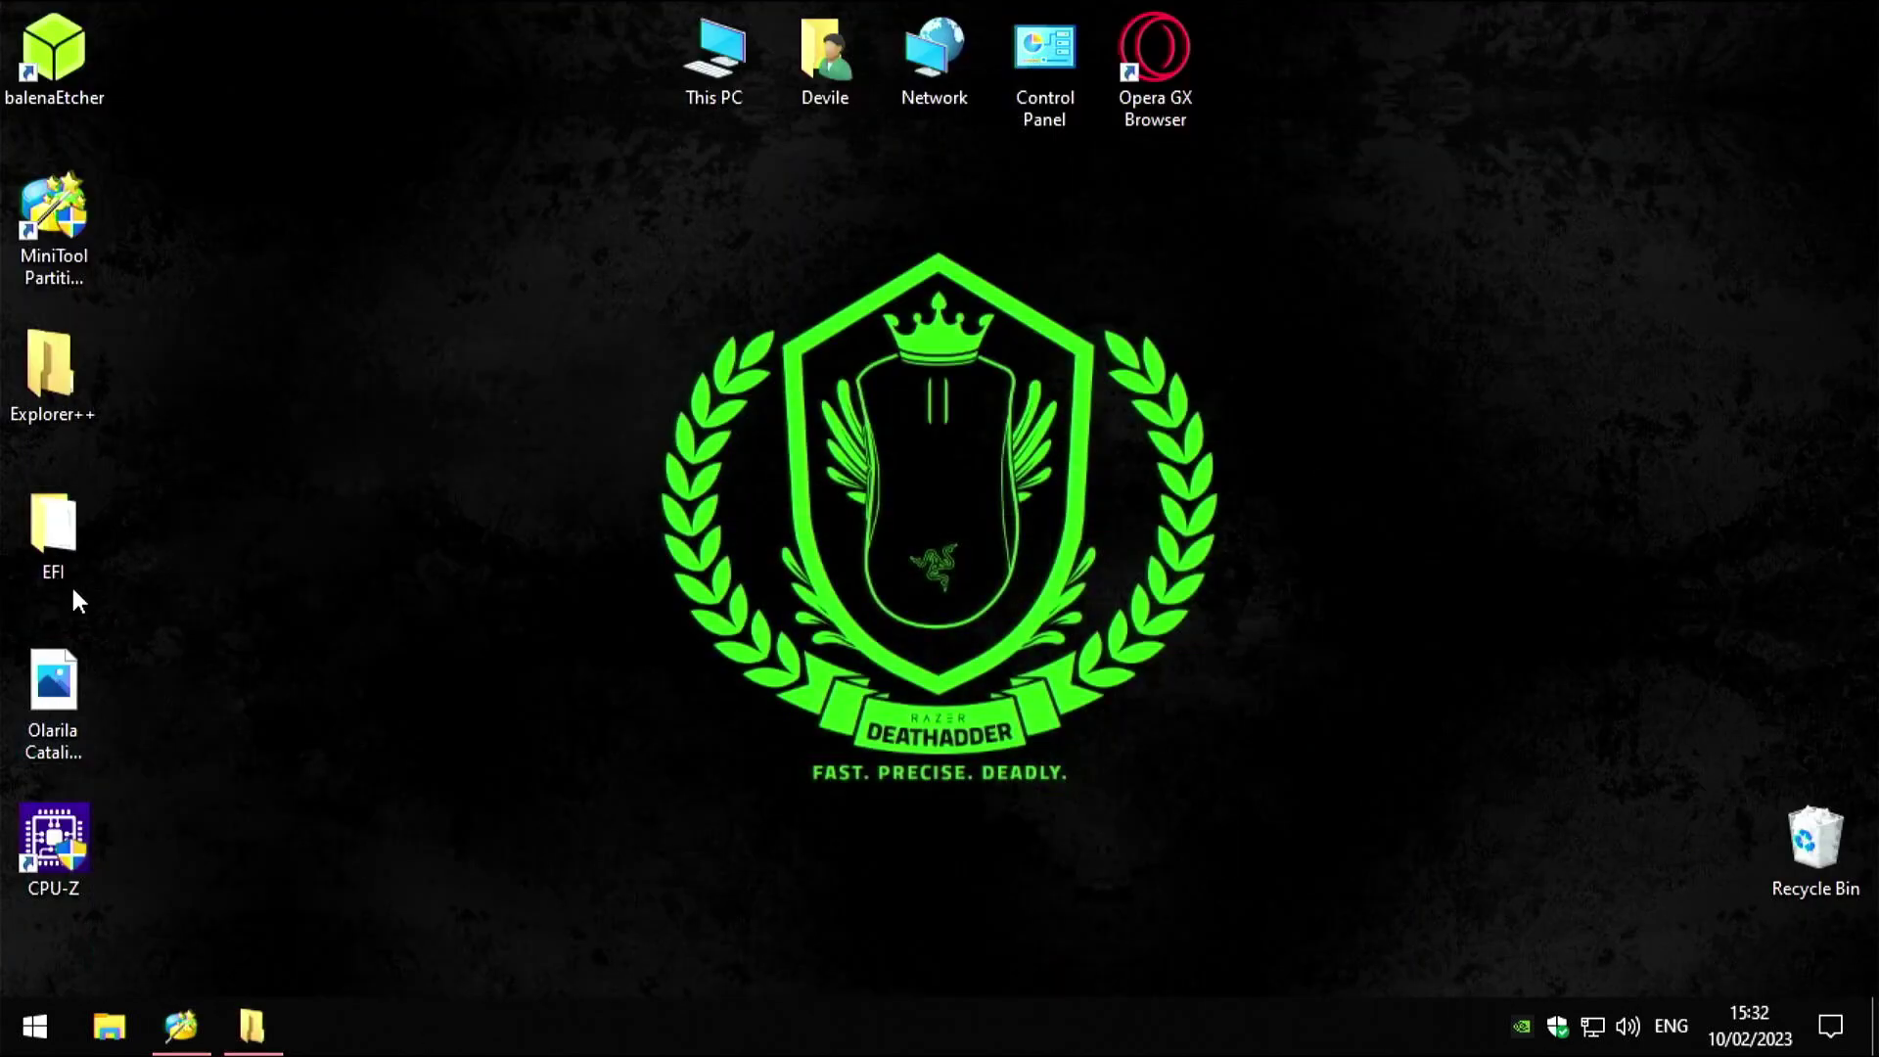
click(61, 534)
right_click(61, 533)
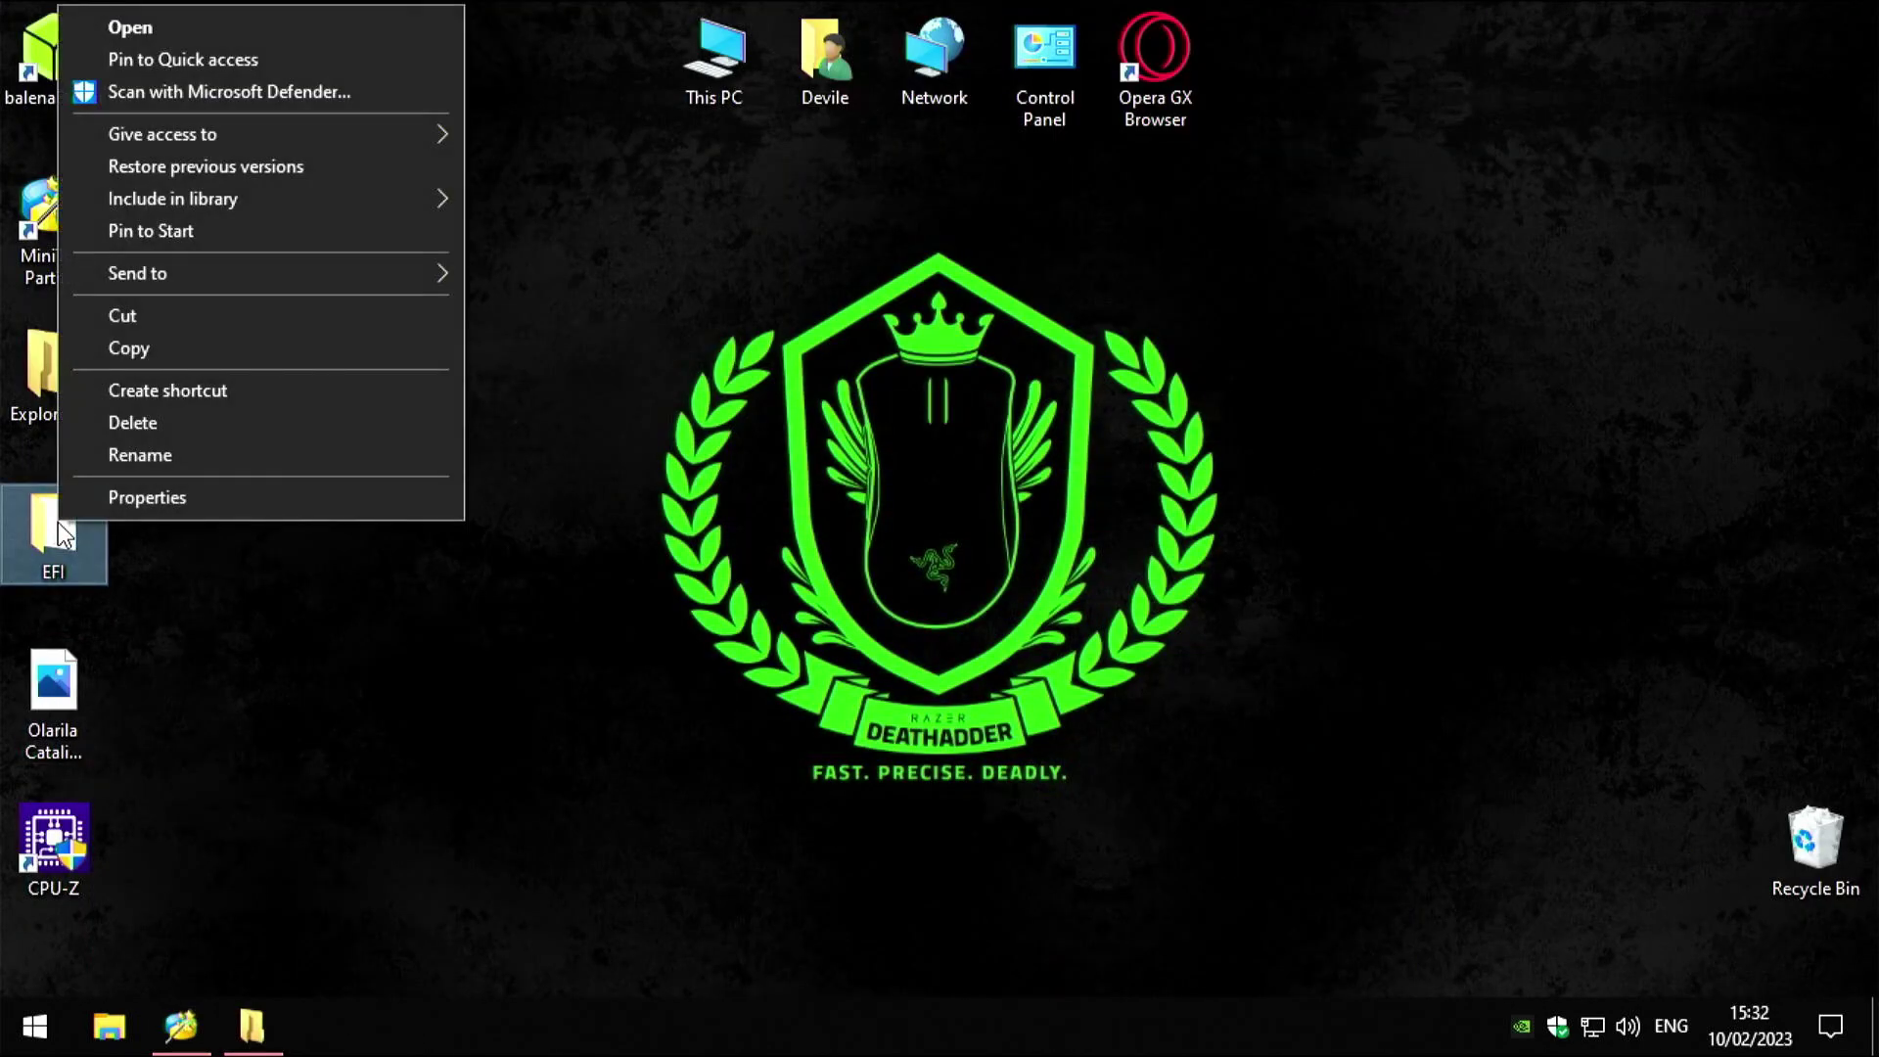
click(149, 348)
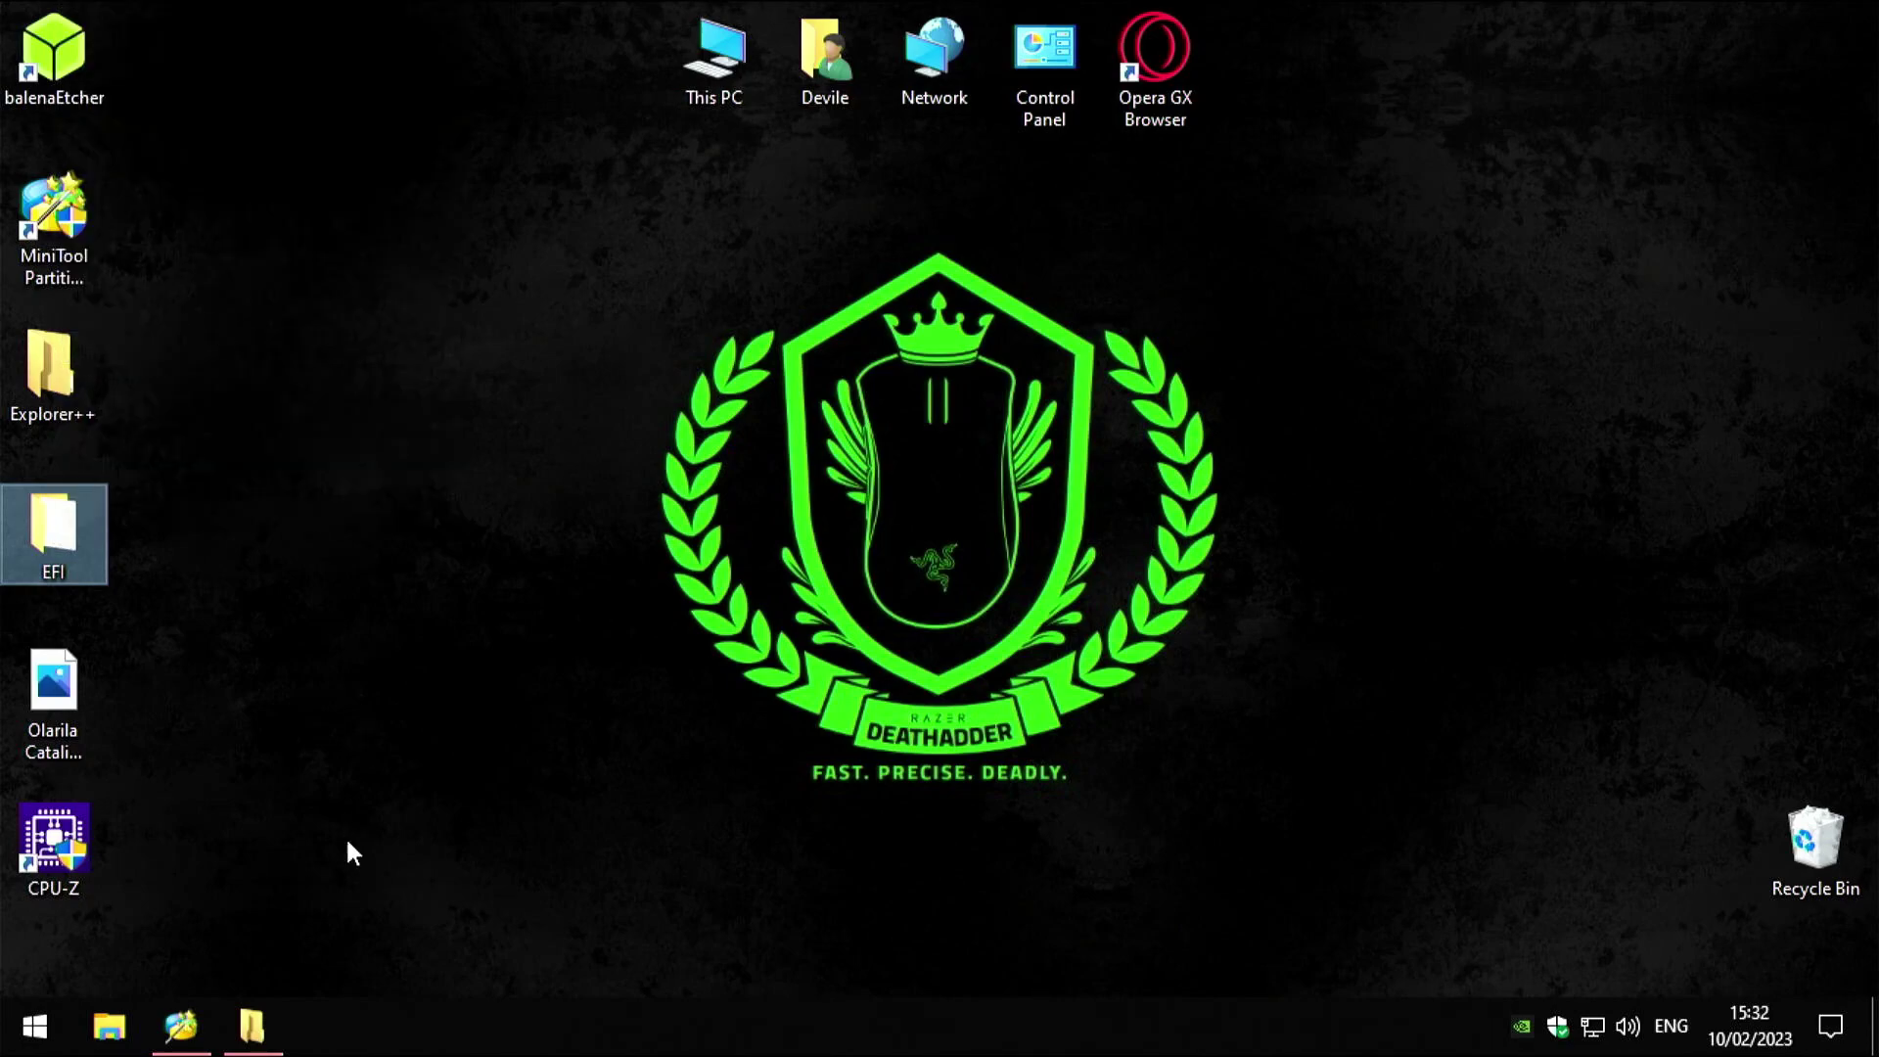
click(270, 1022)
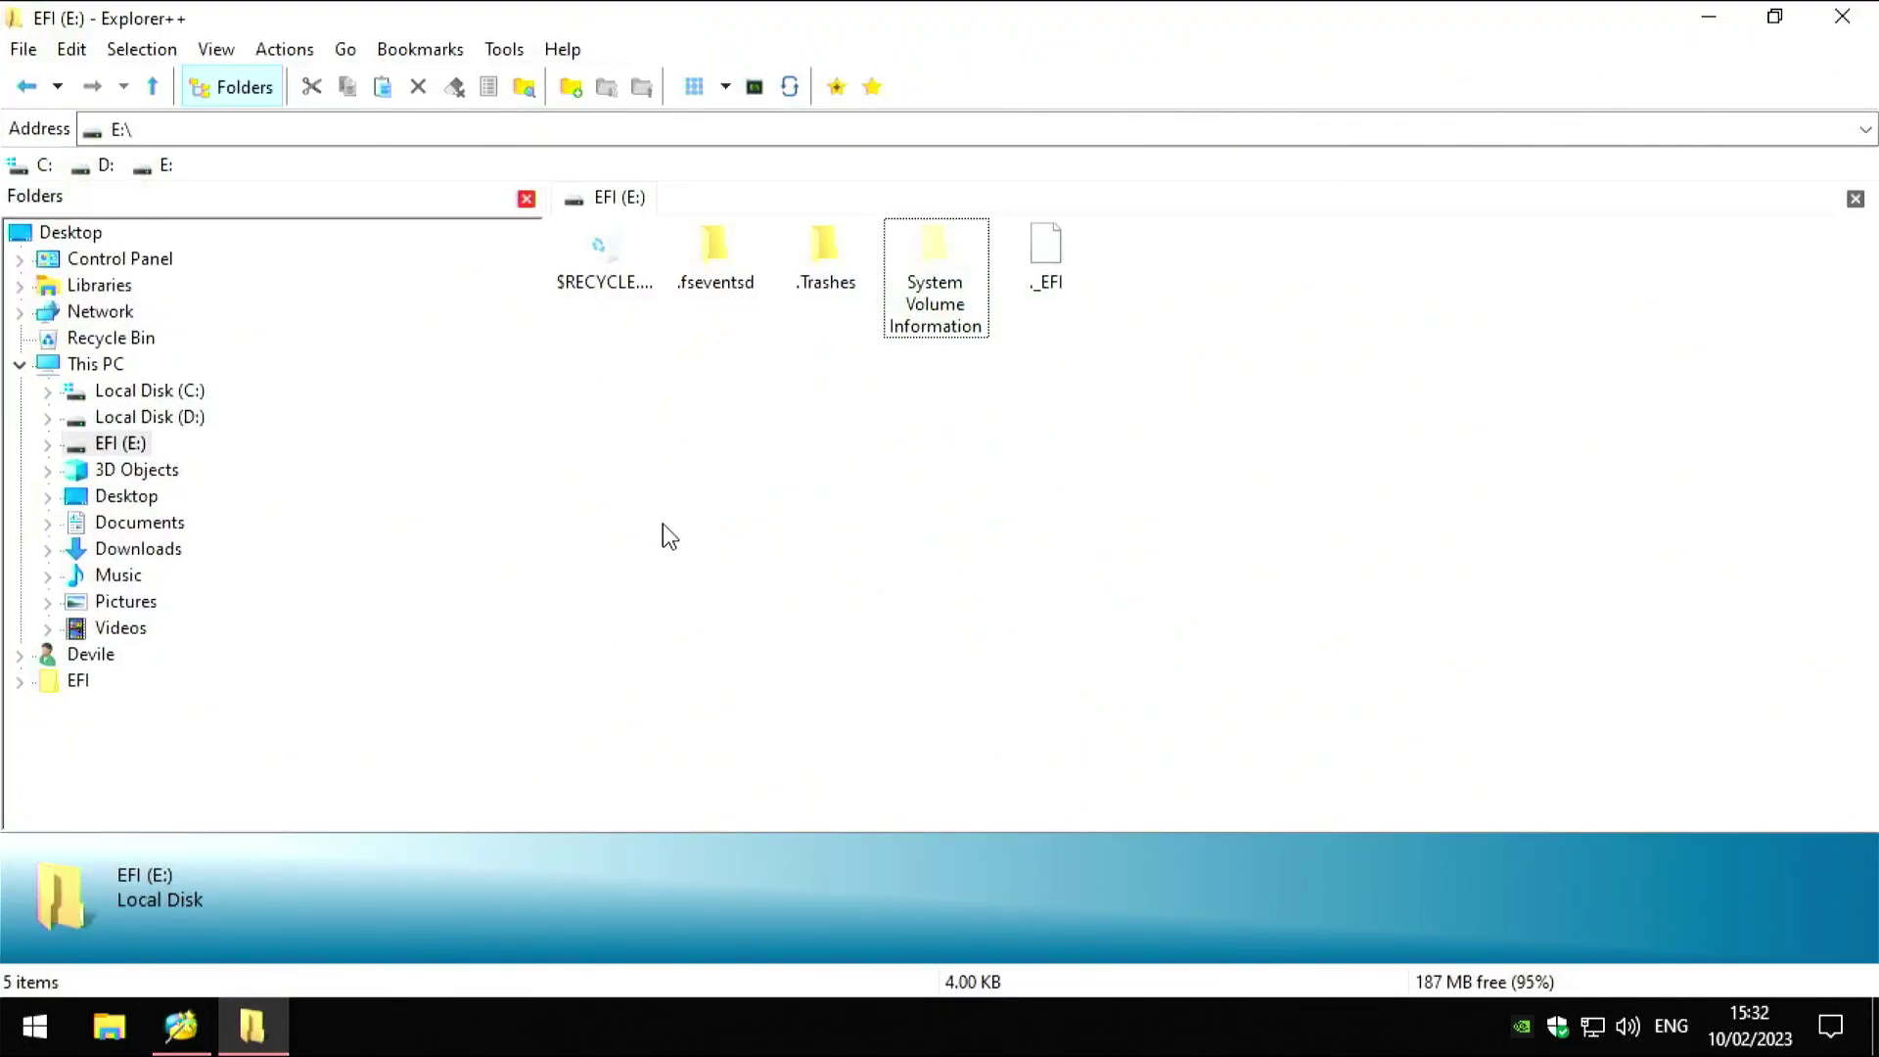
right_click(750, 436)
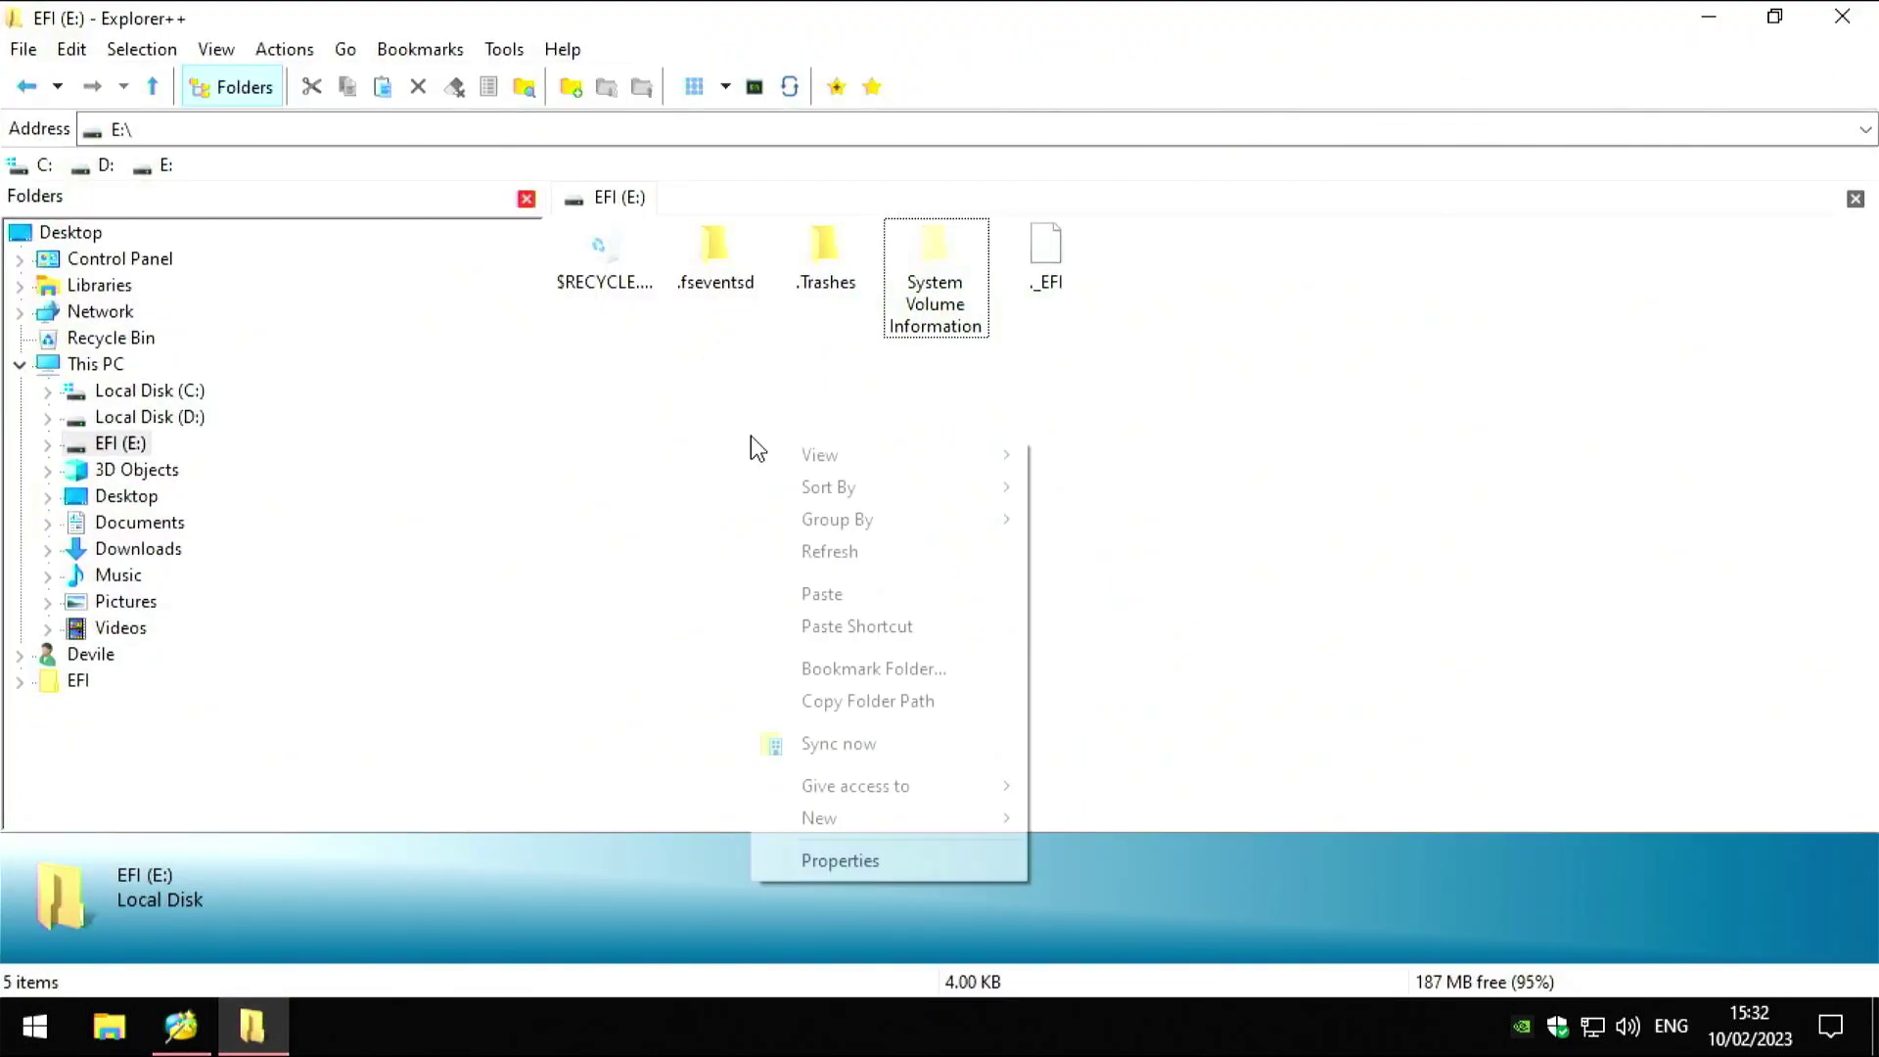
click(828, 597)
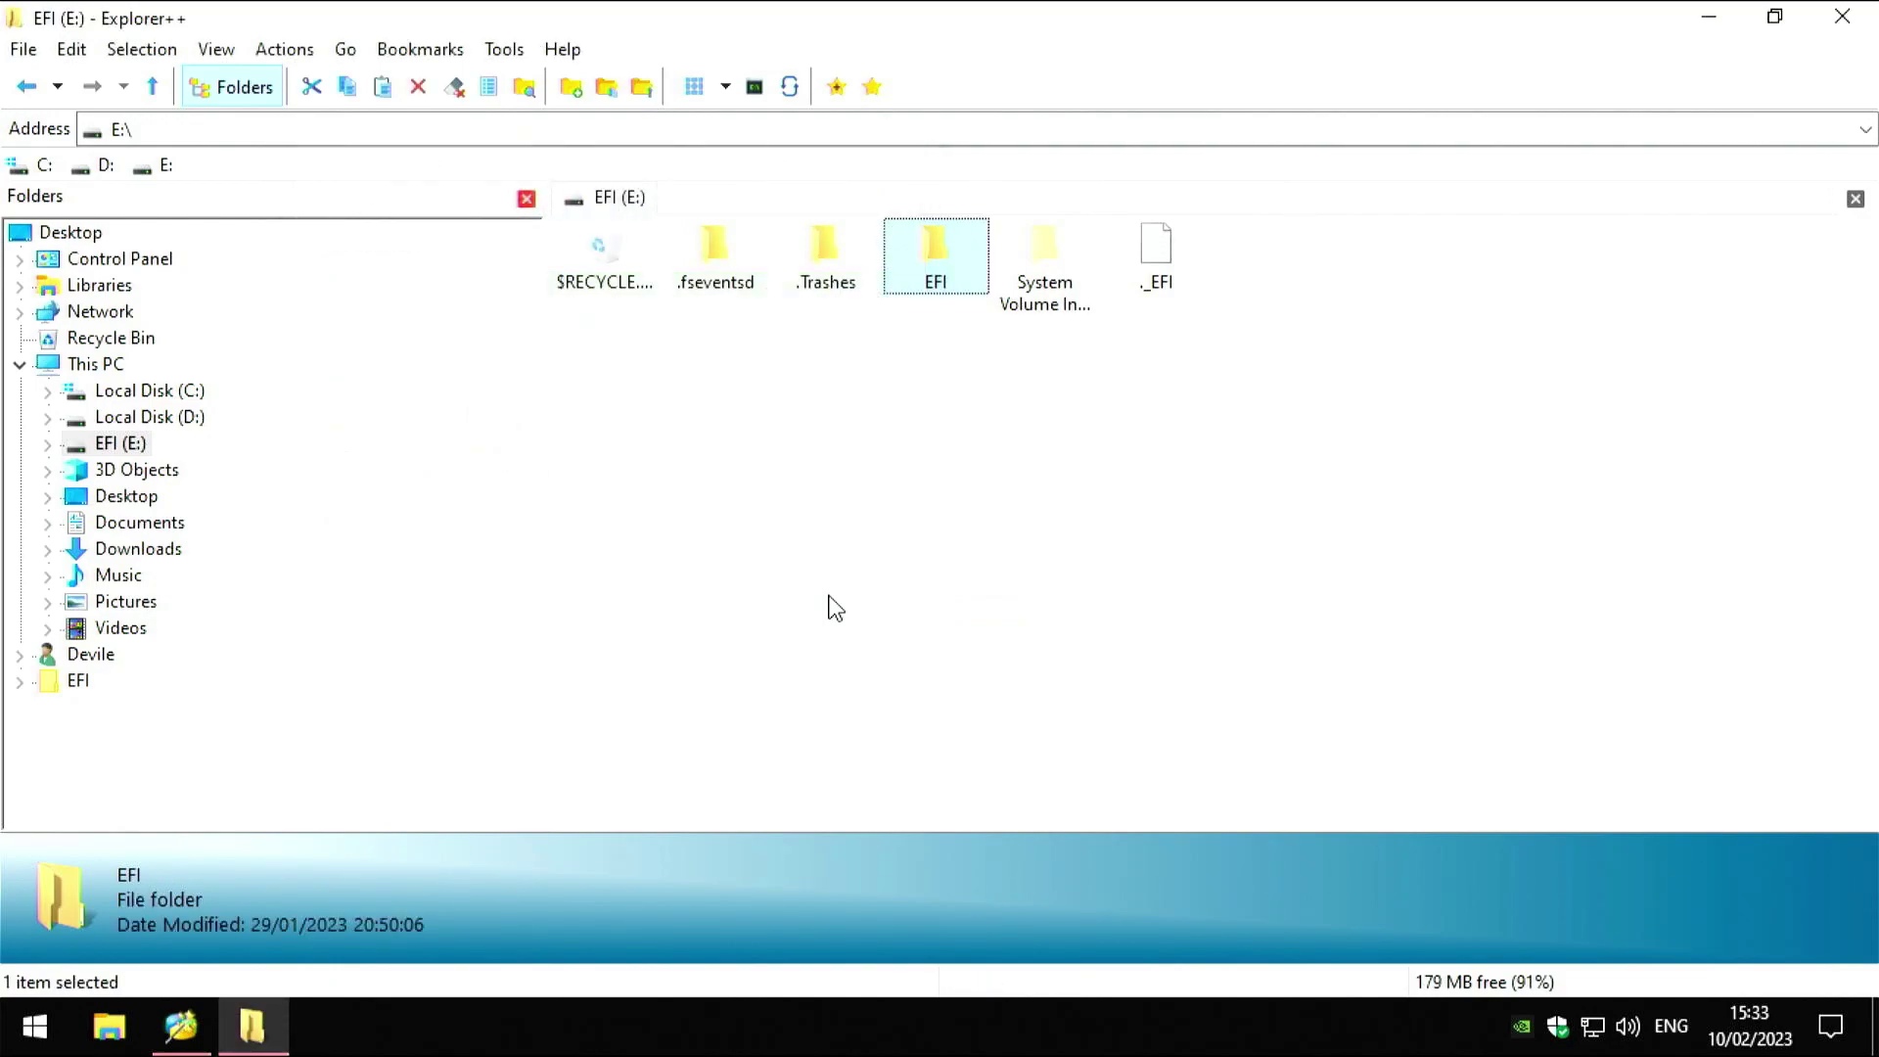
click(988, 522)
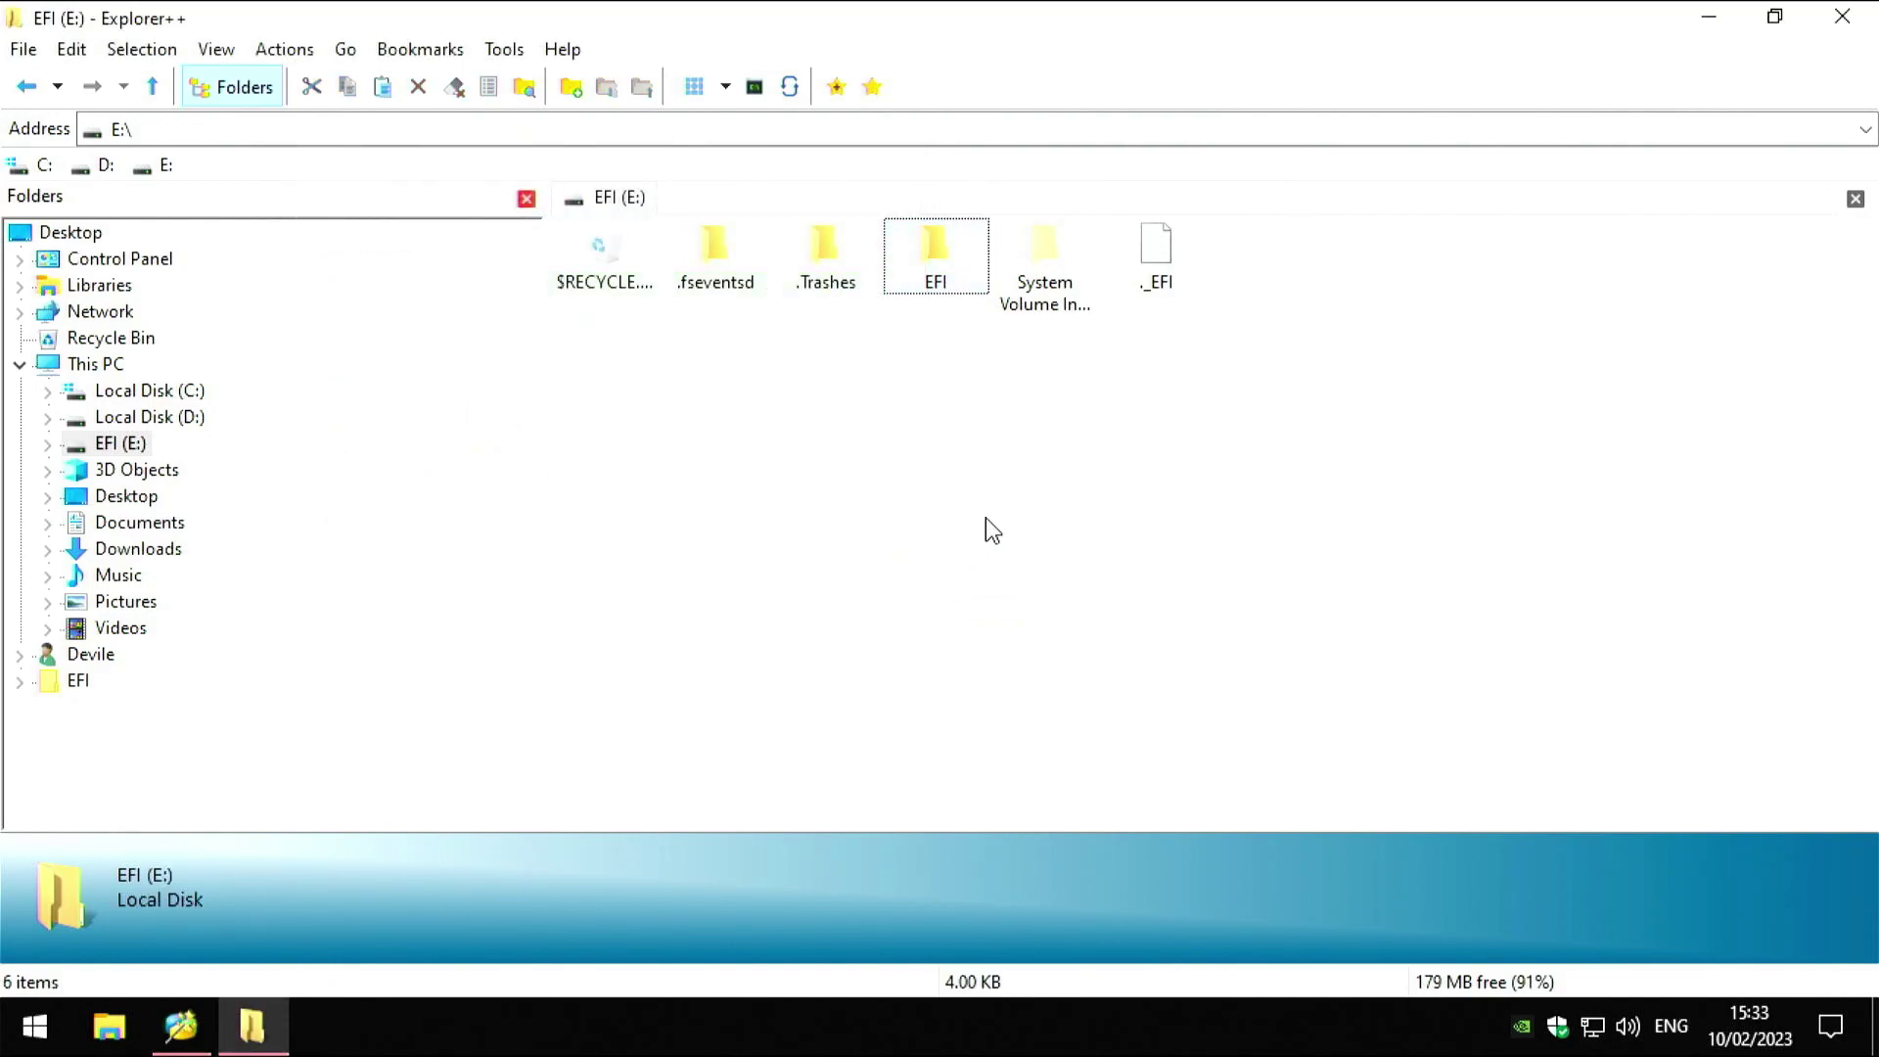
click(1858, 28)
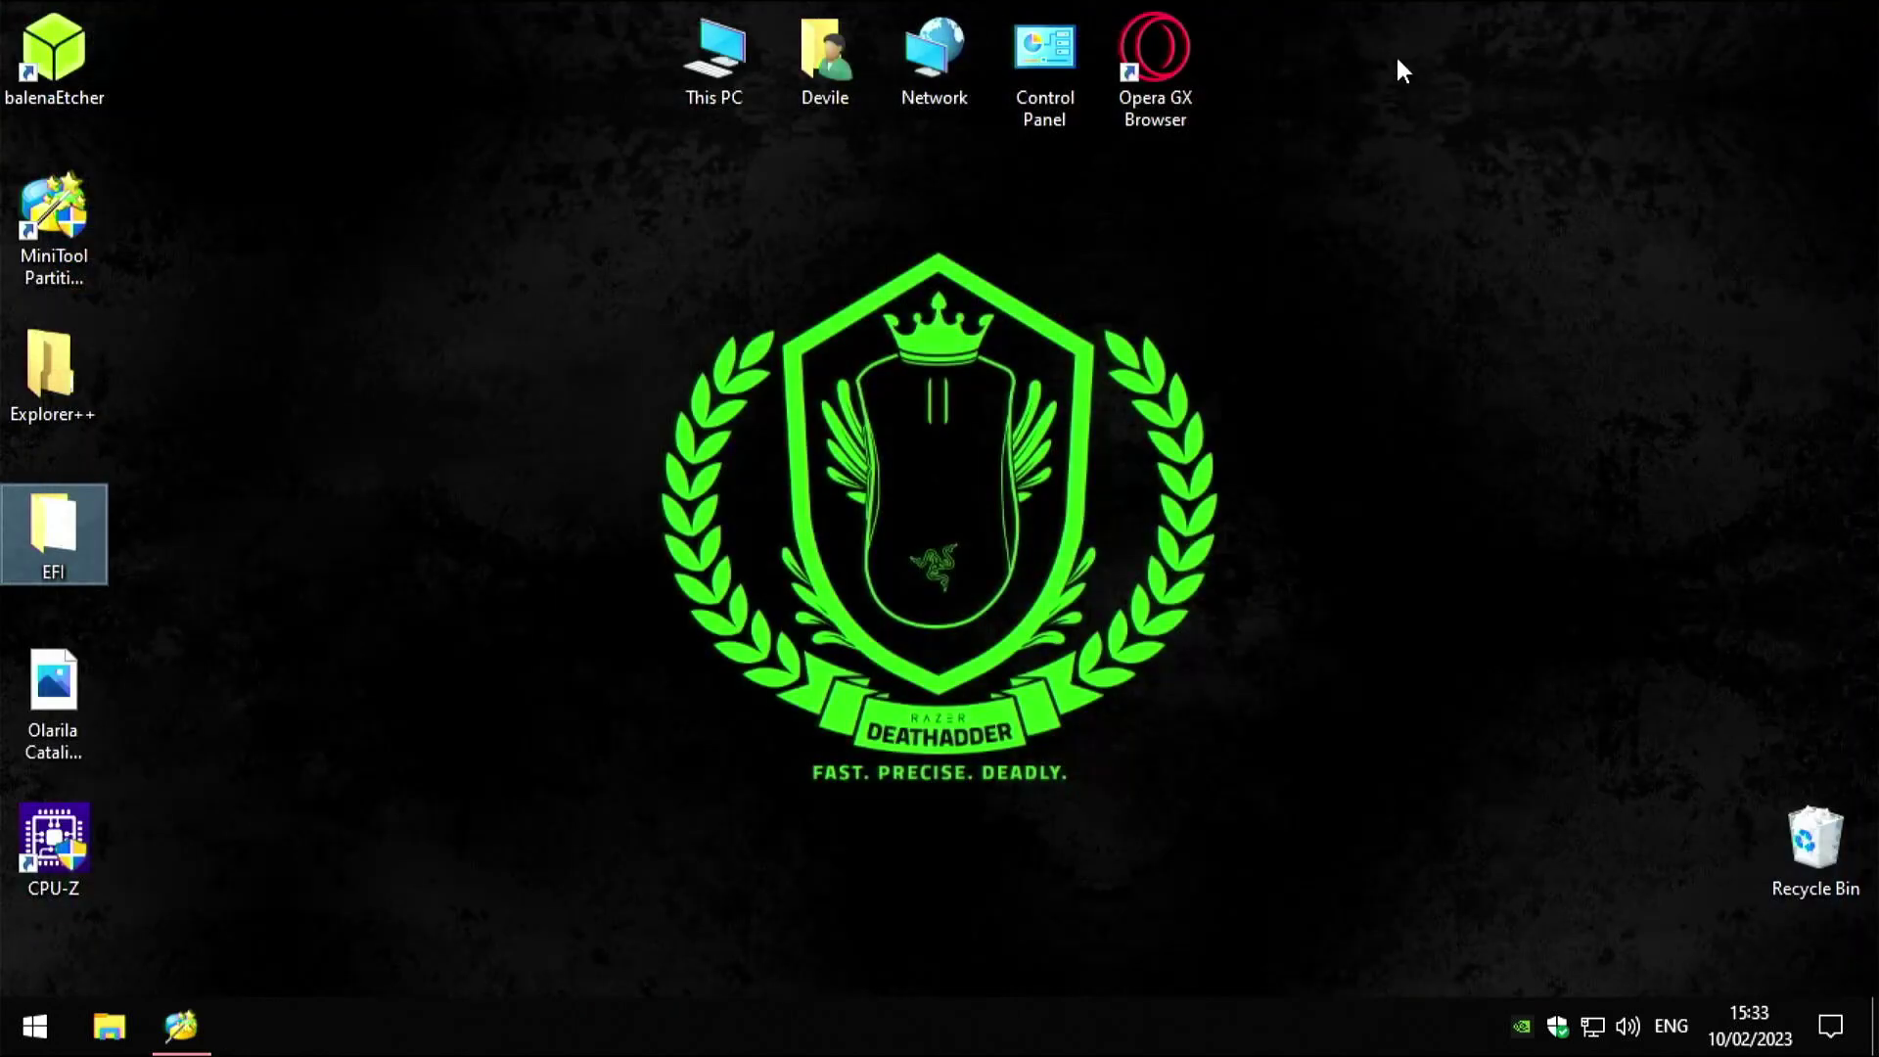
In MiniTool Partition Wizard, set the drive letter of Disk 2's EFI partition to None and apply the pending change
click(191, 1039)
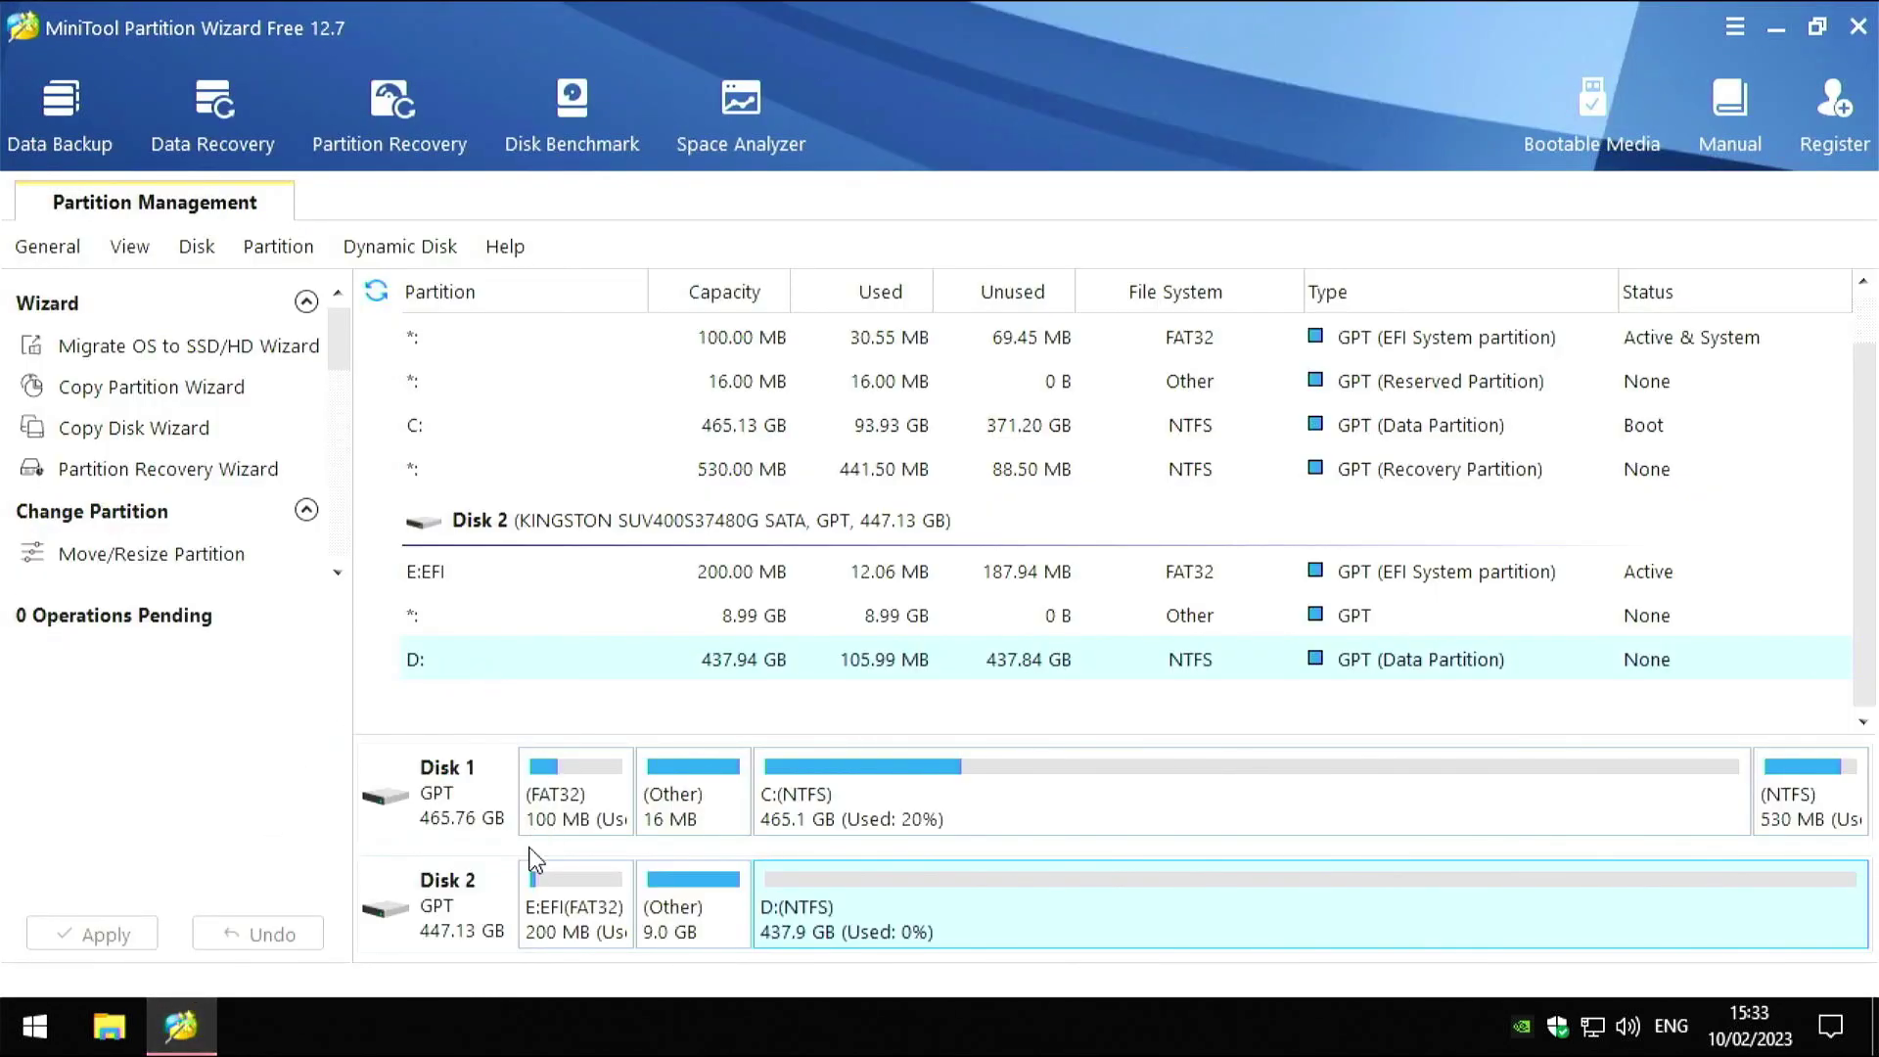
click(553, 905)
right_click(577, 898)
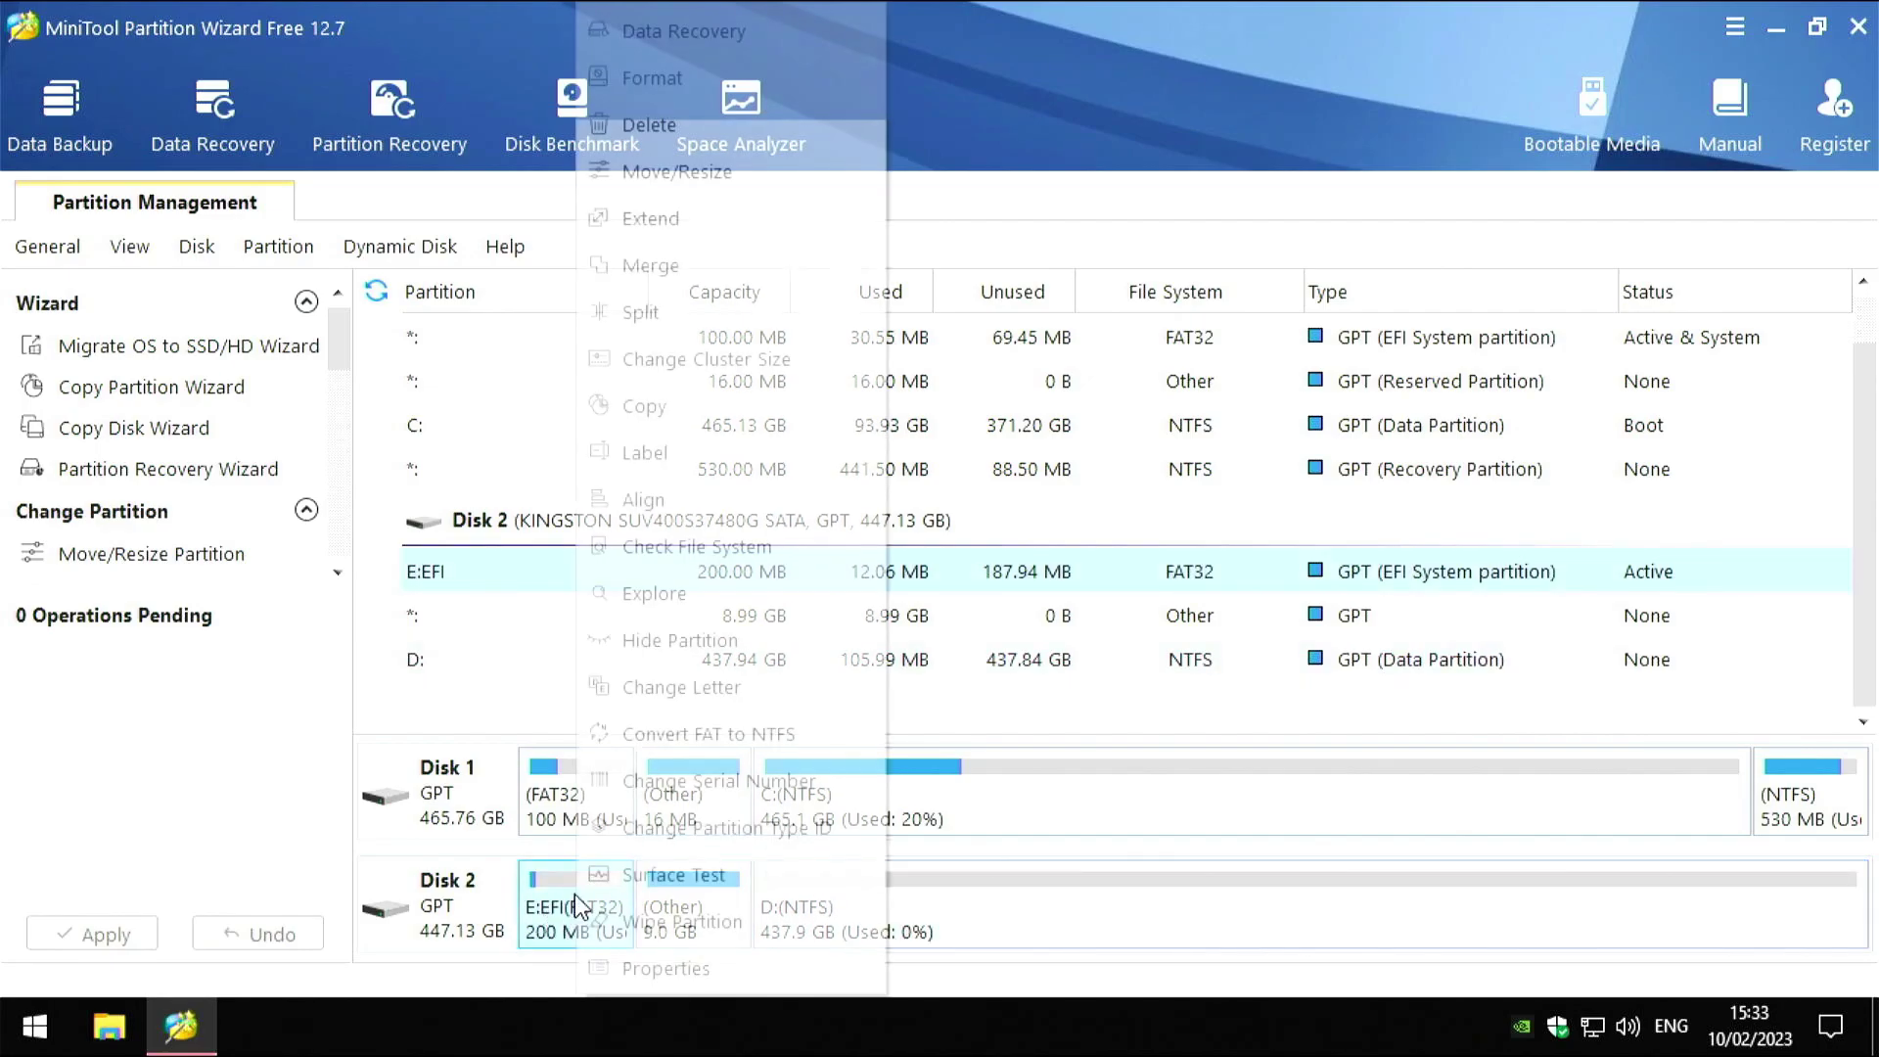
click(660, 690)
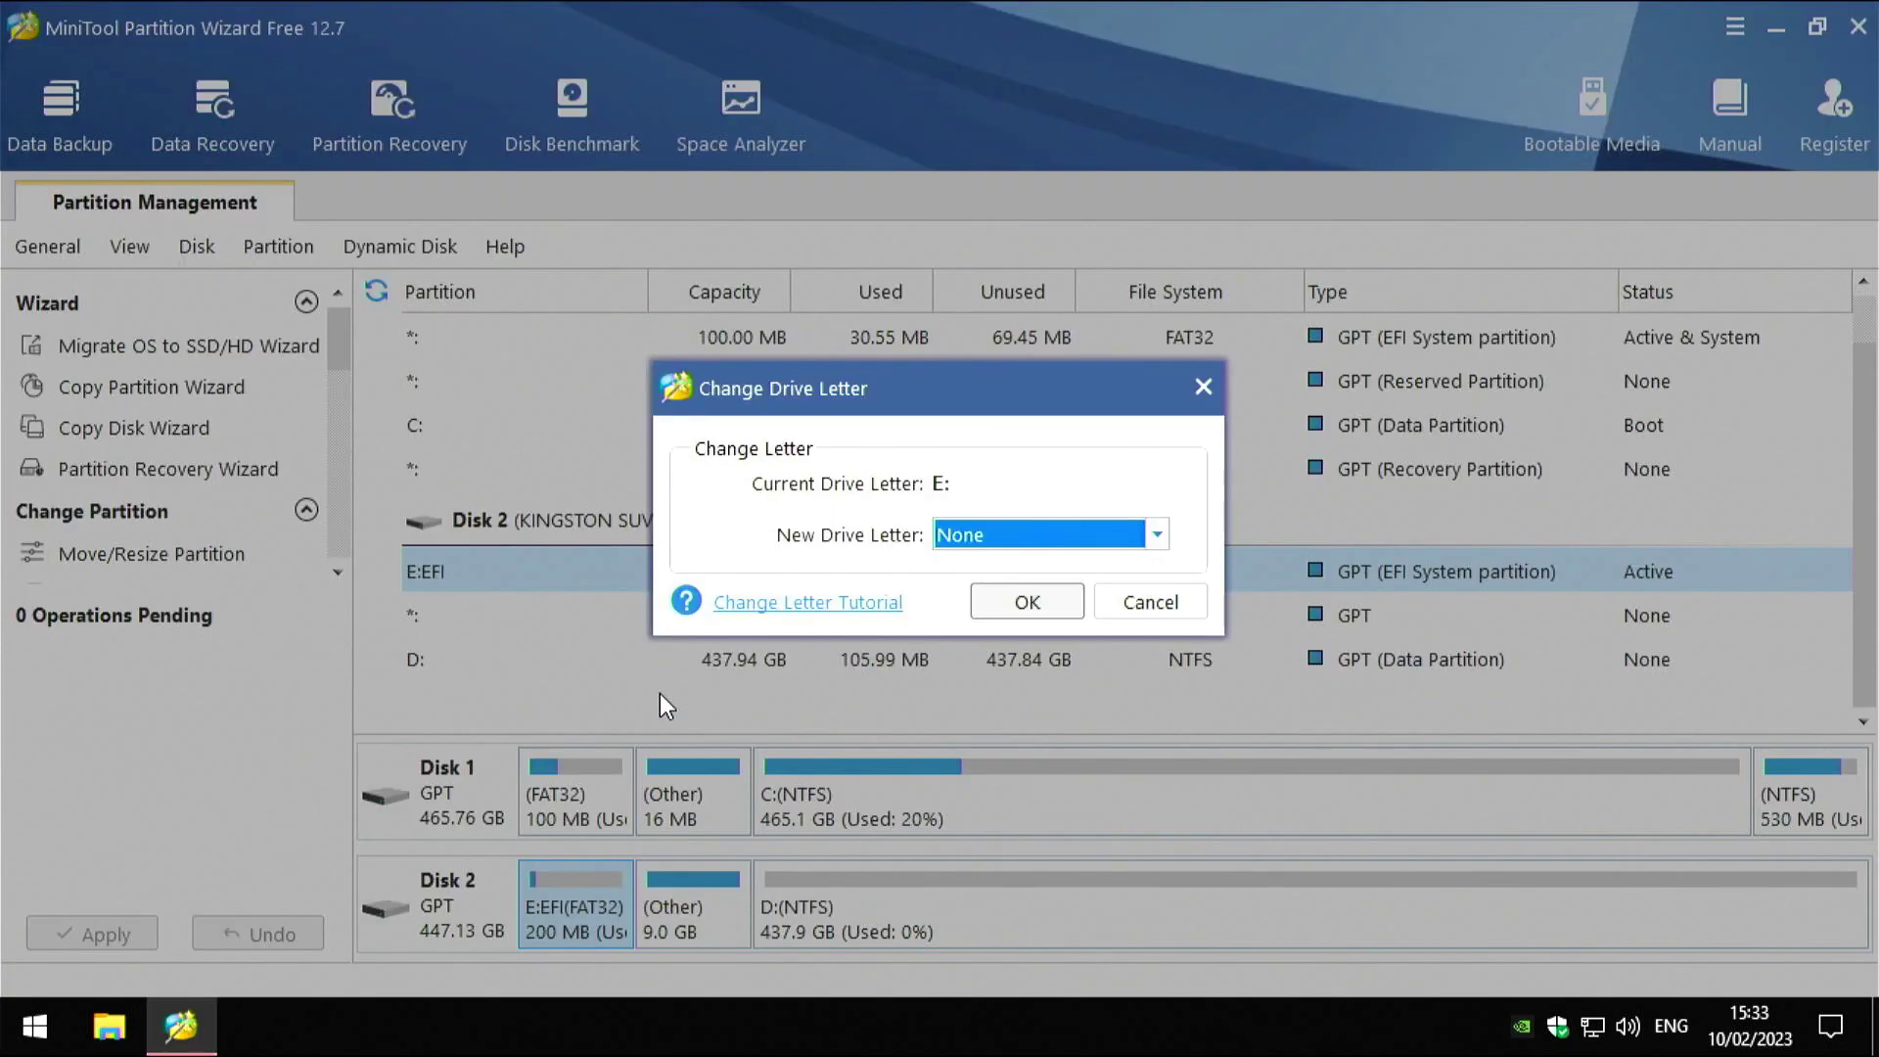
click(1022, 602)
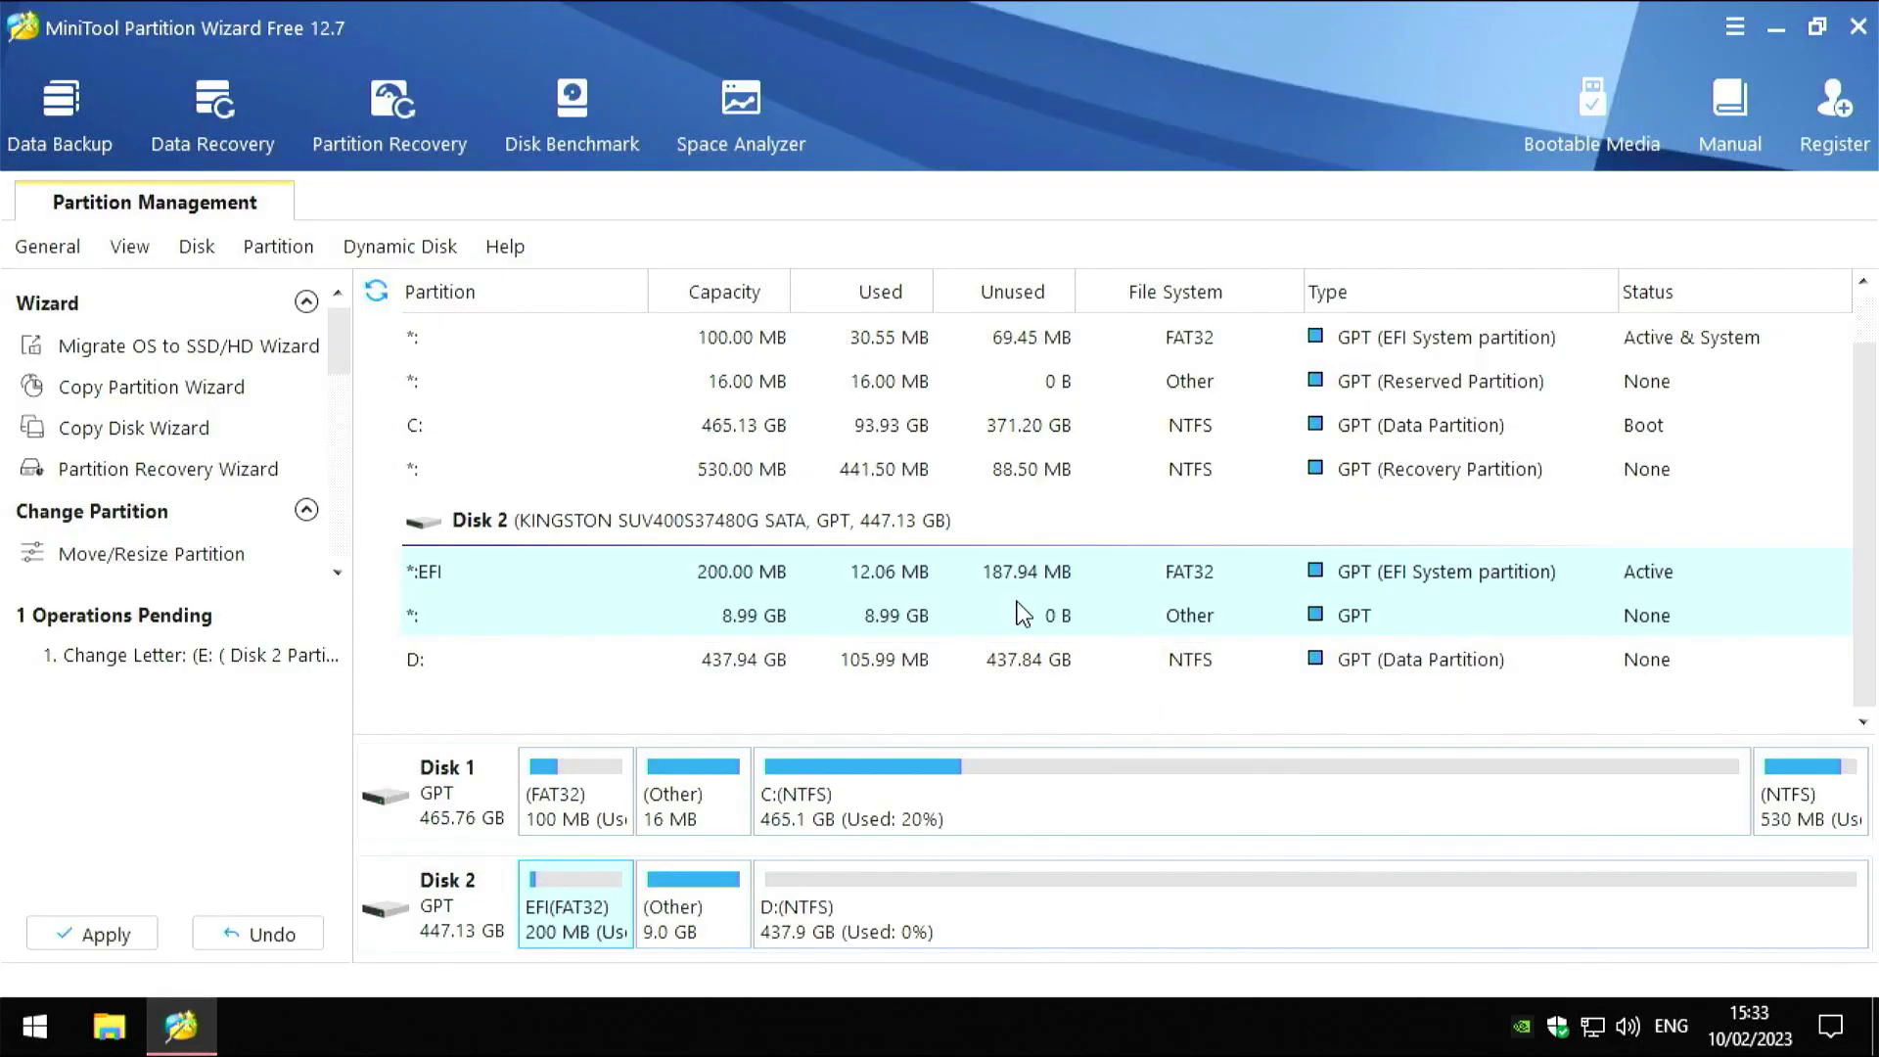
click(109, 932)
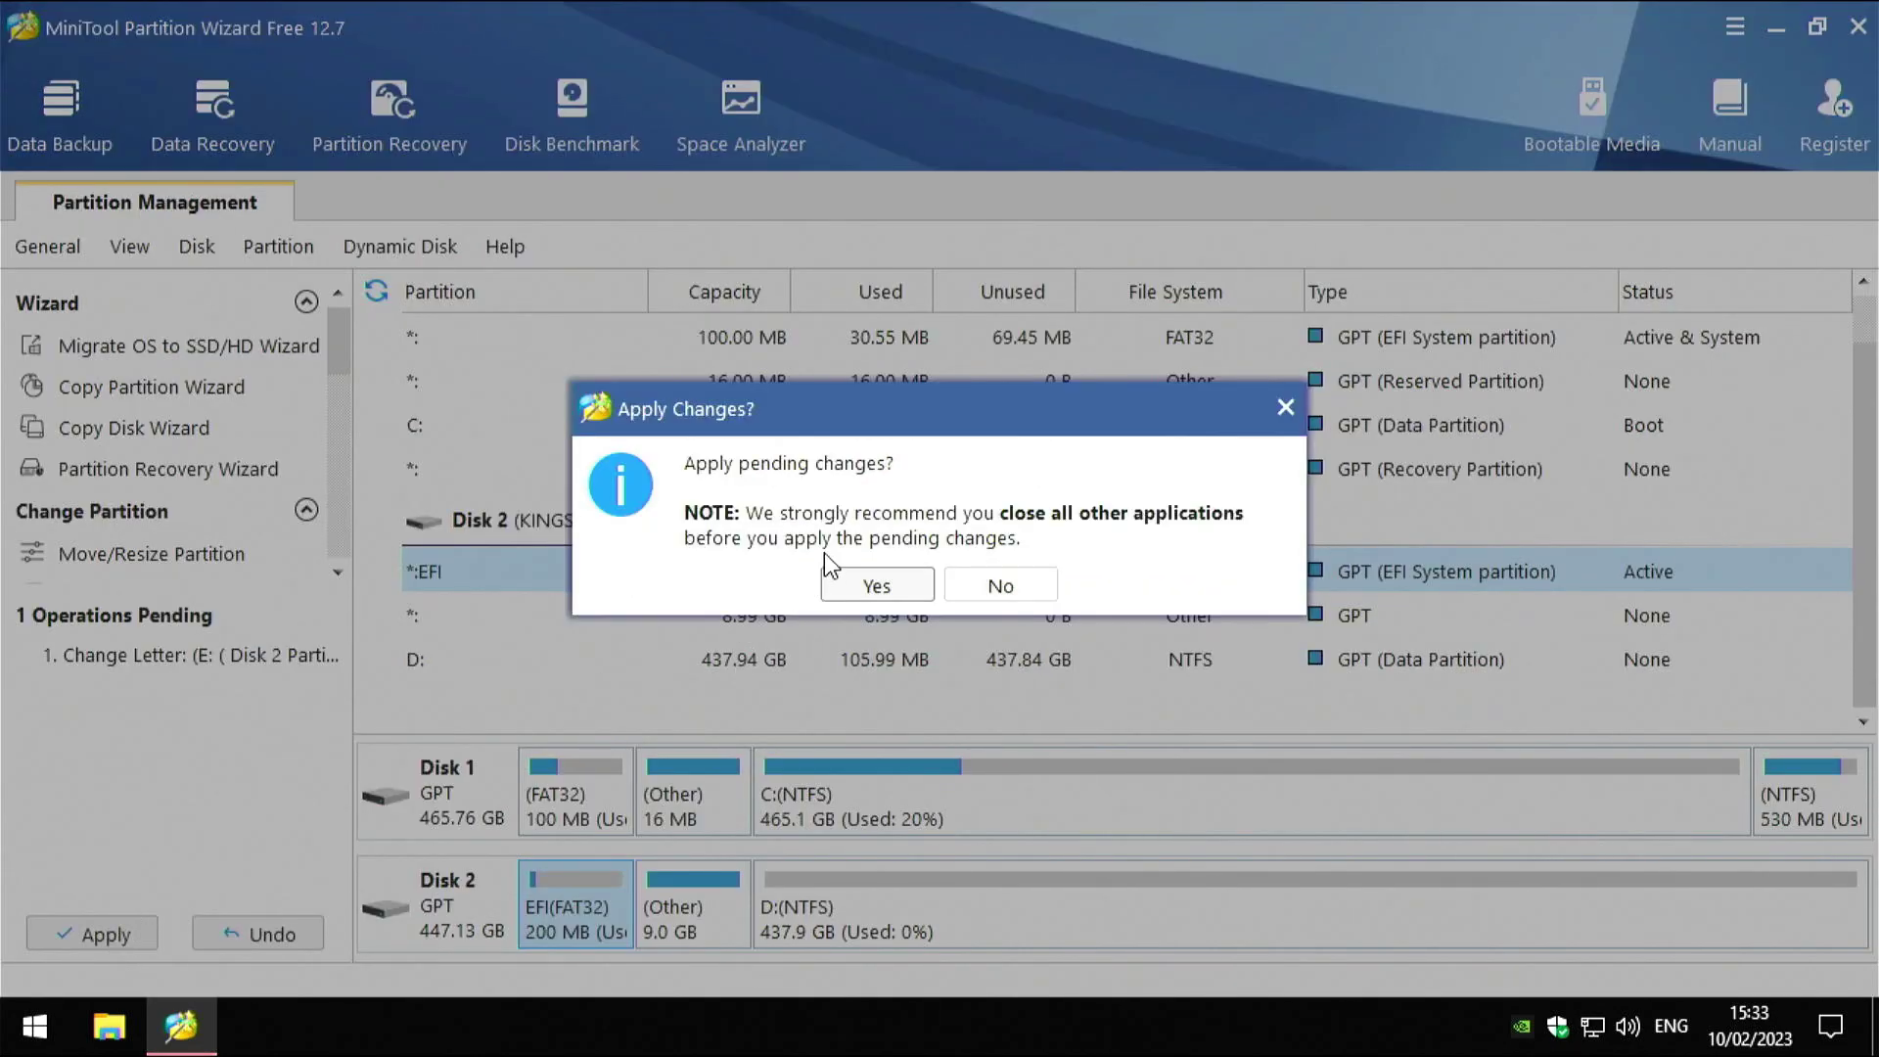
click(877, 587)
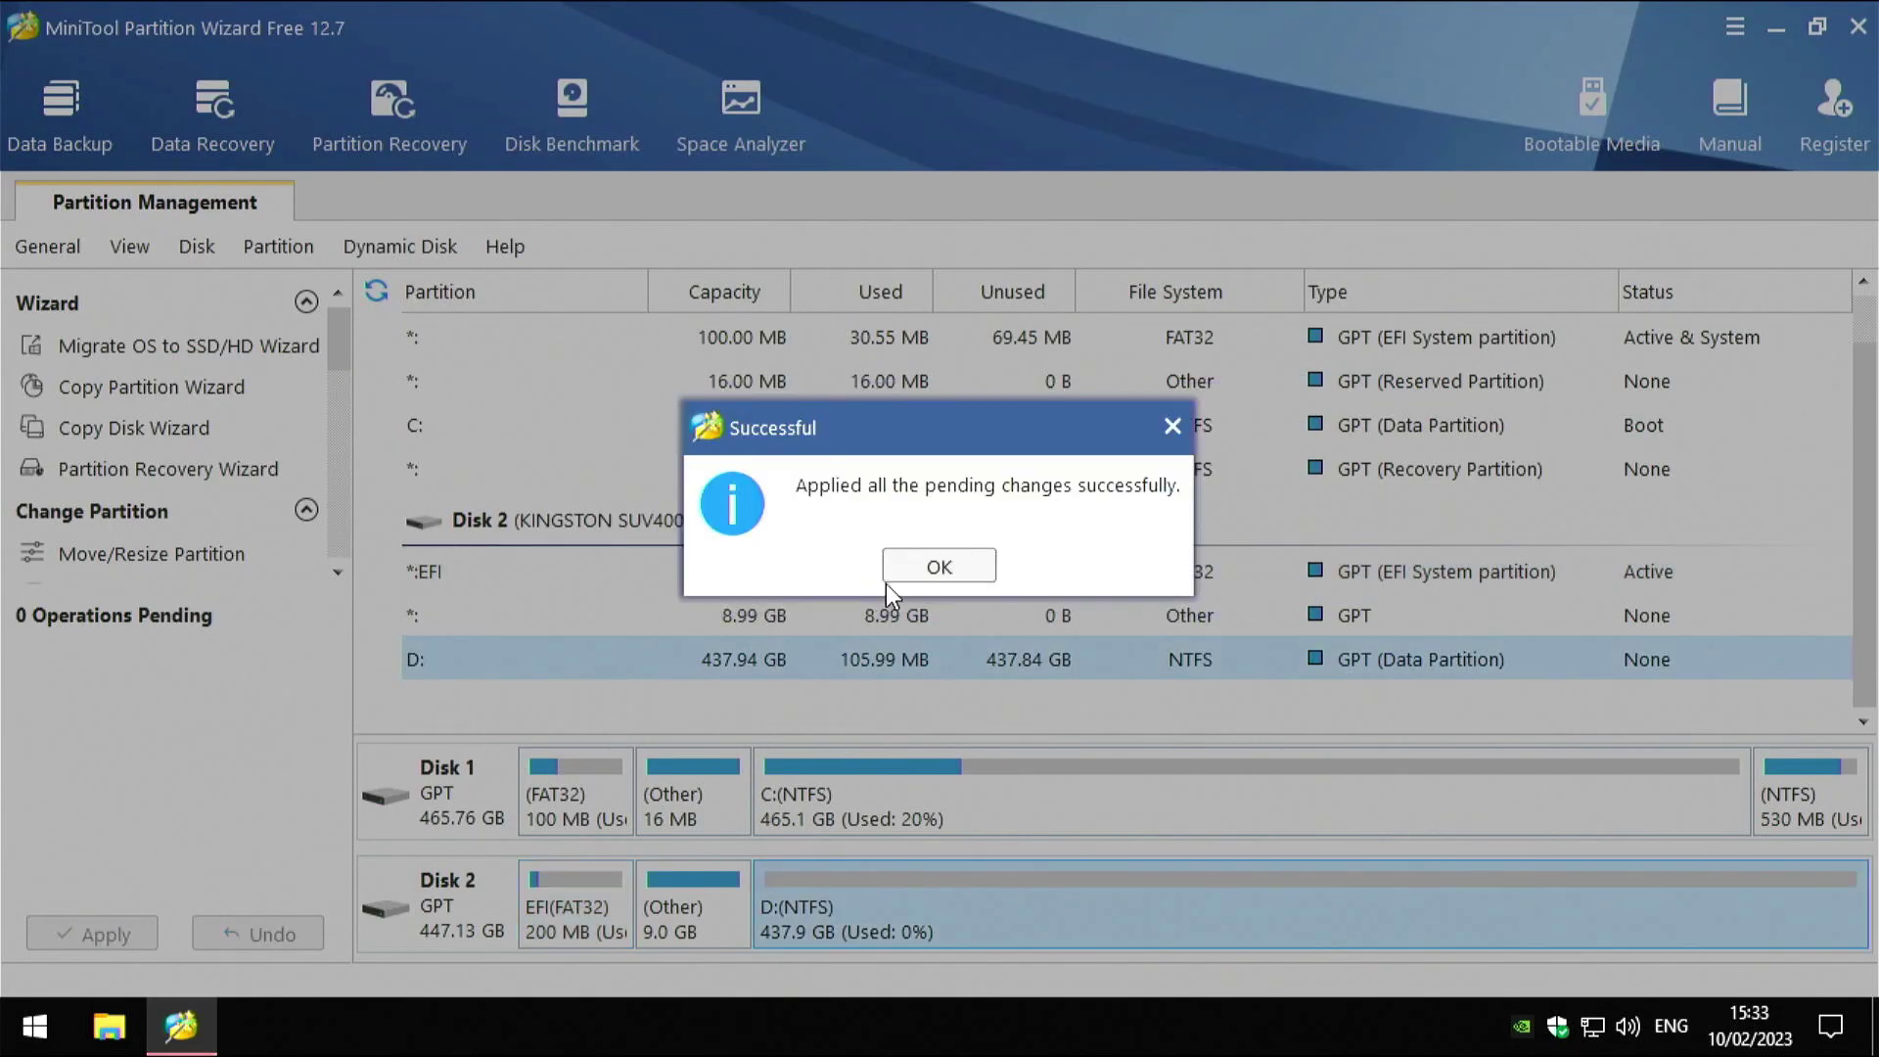
click(938, 568)
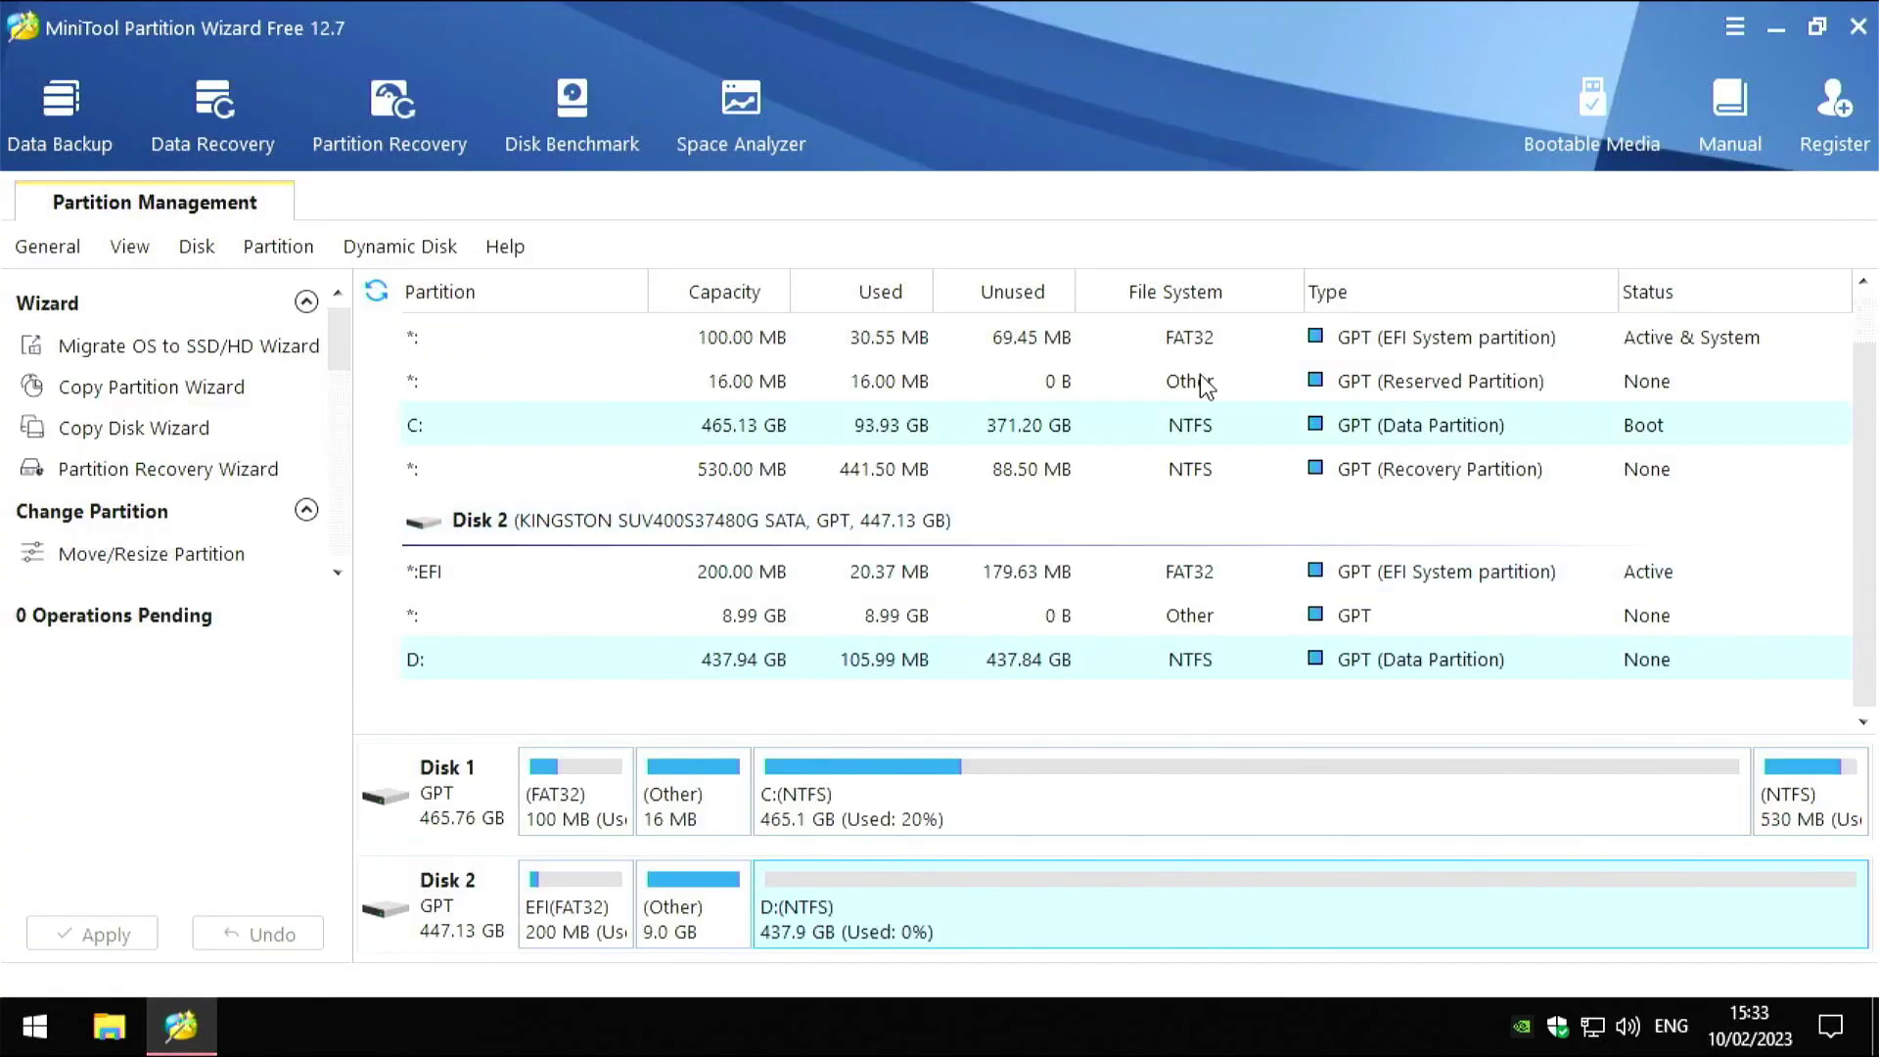
Quit MiniTool Partition Wizard, and check the drives listed in This PC before closing its window
click(1857, 27)
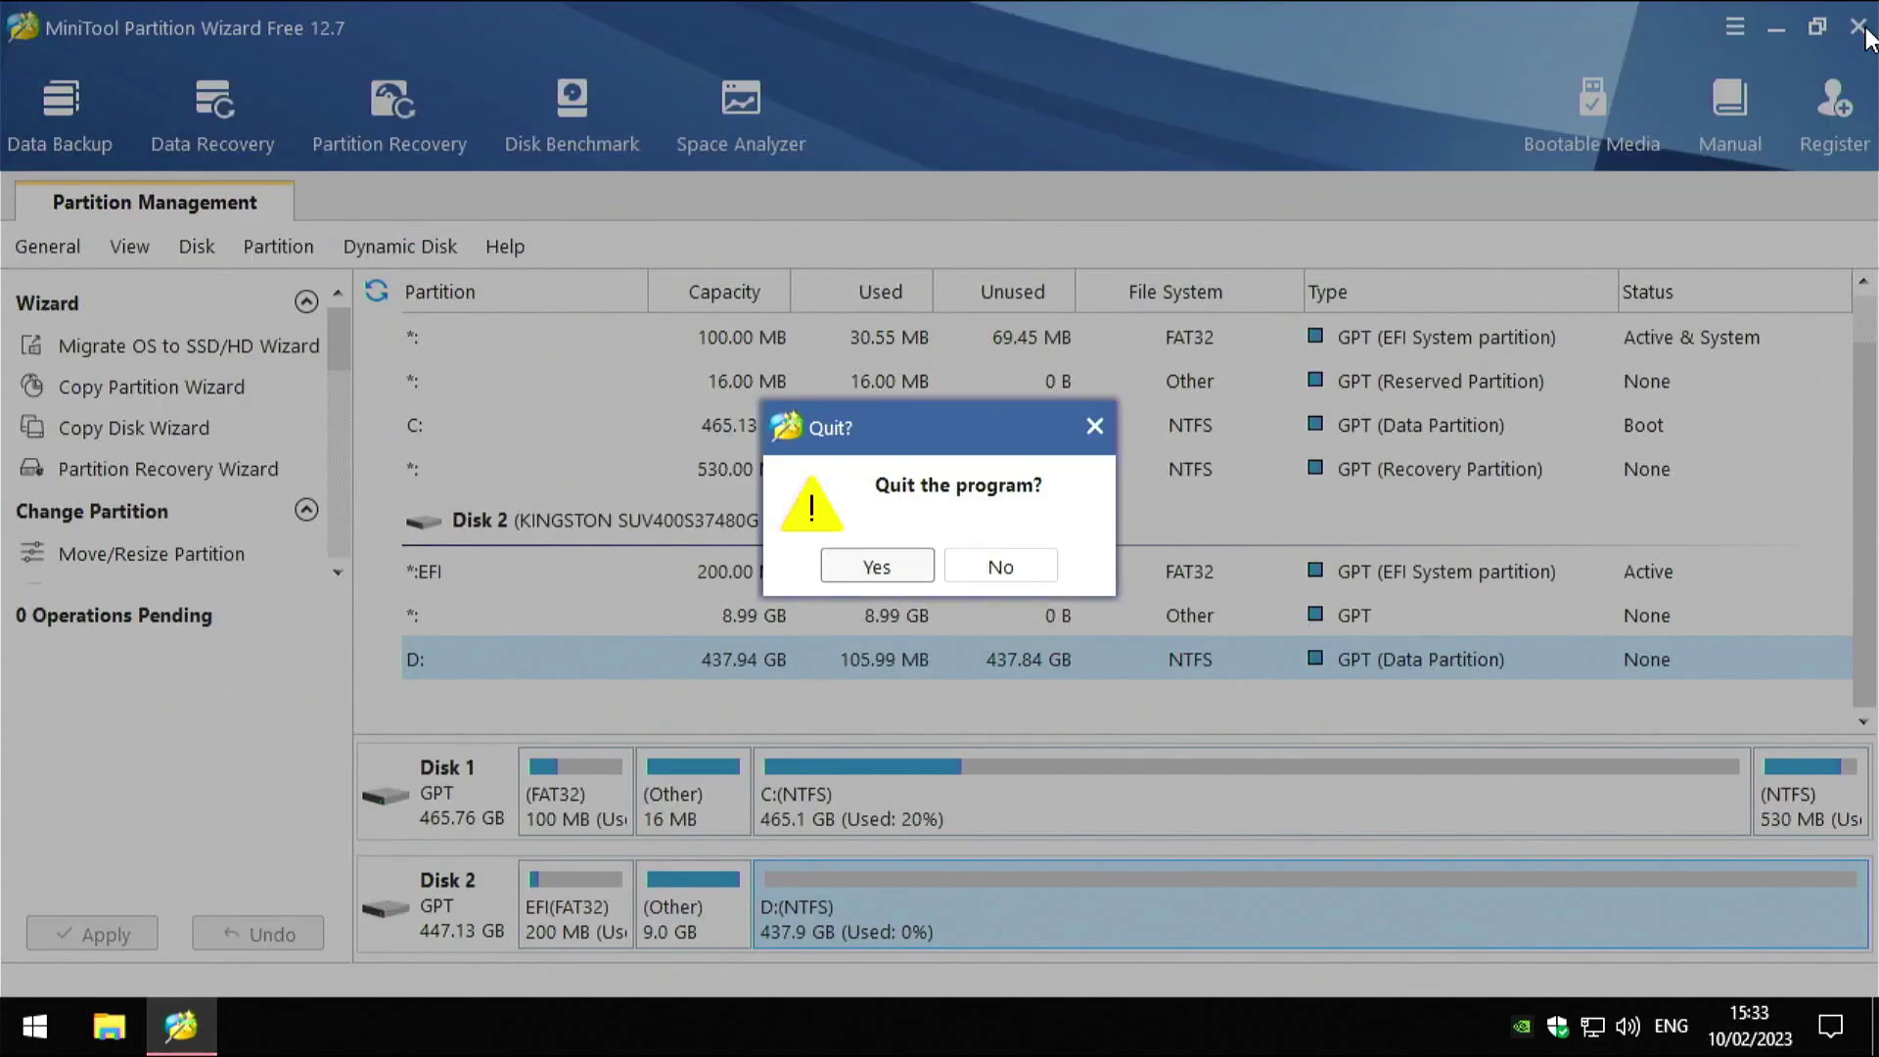
click(895, 569)
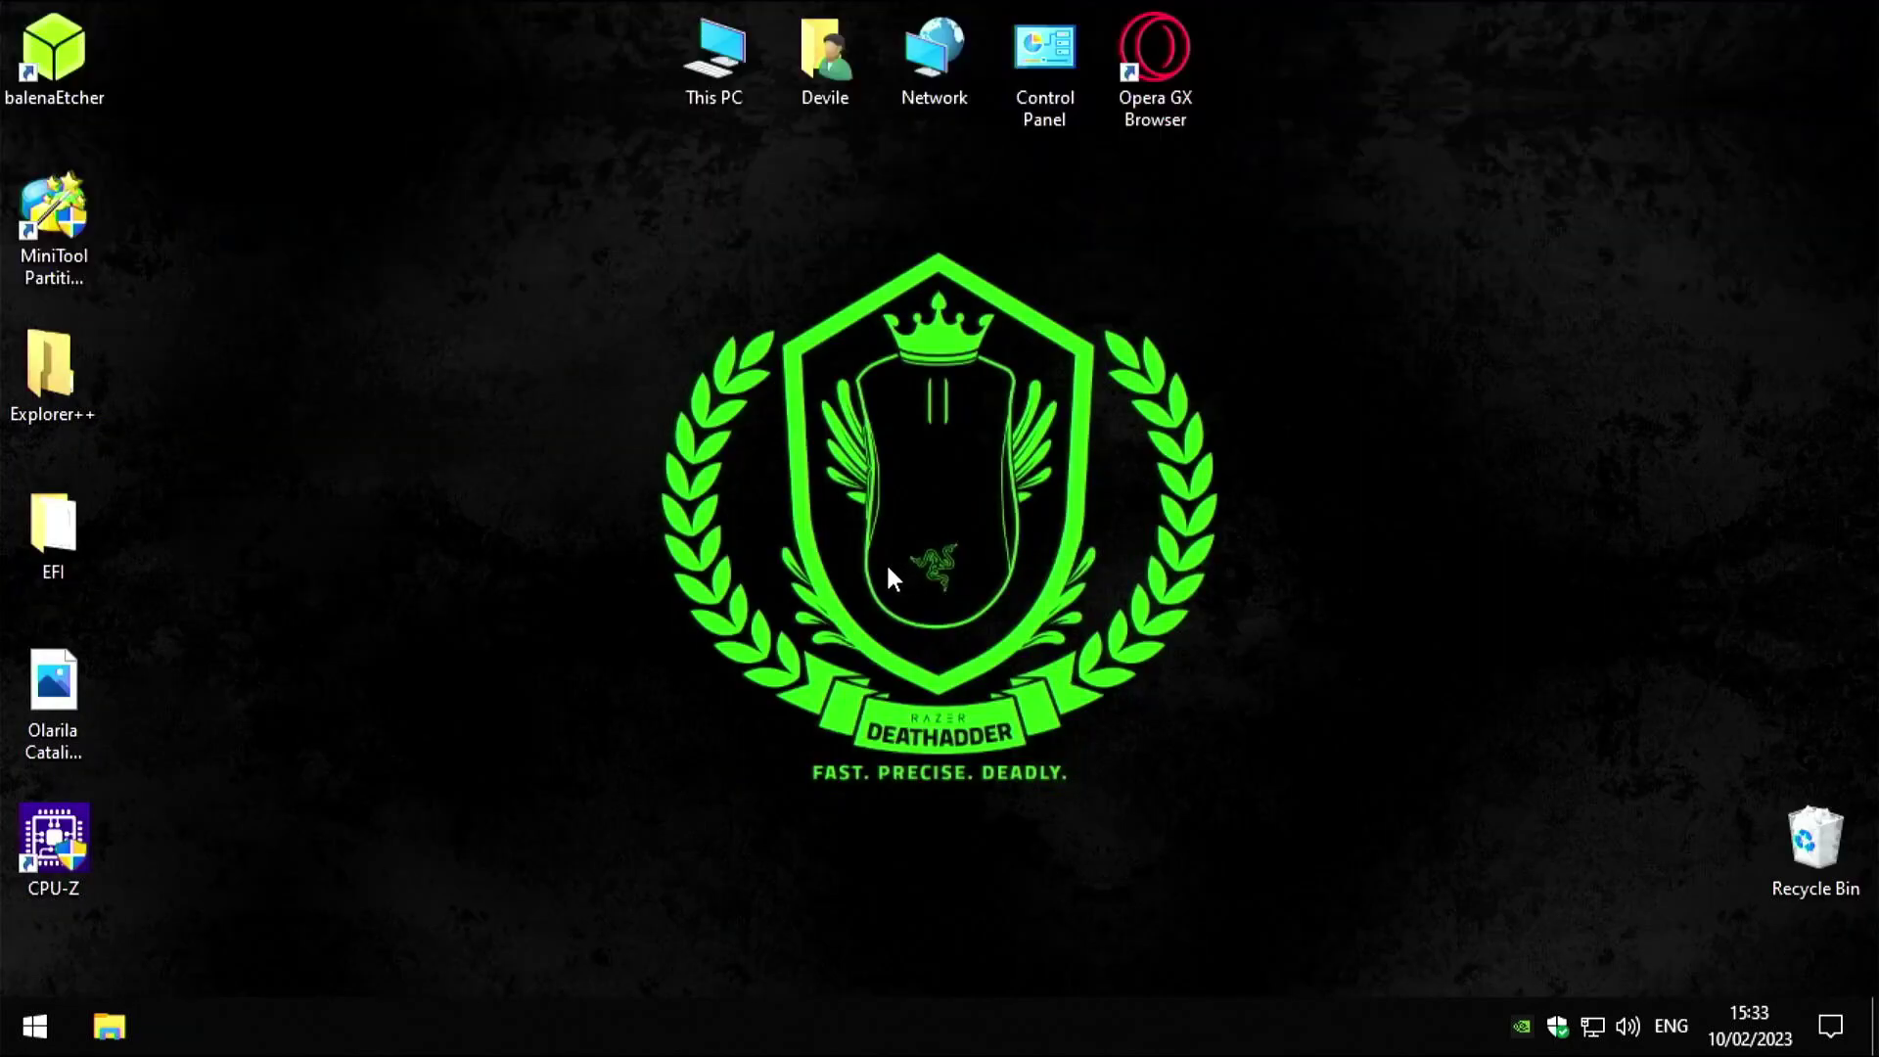
double_click(721, 63)
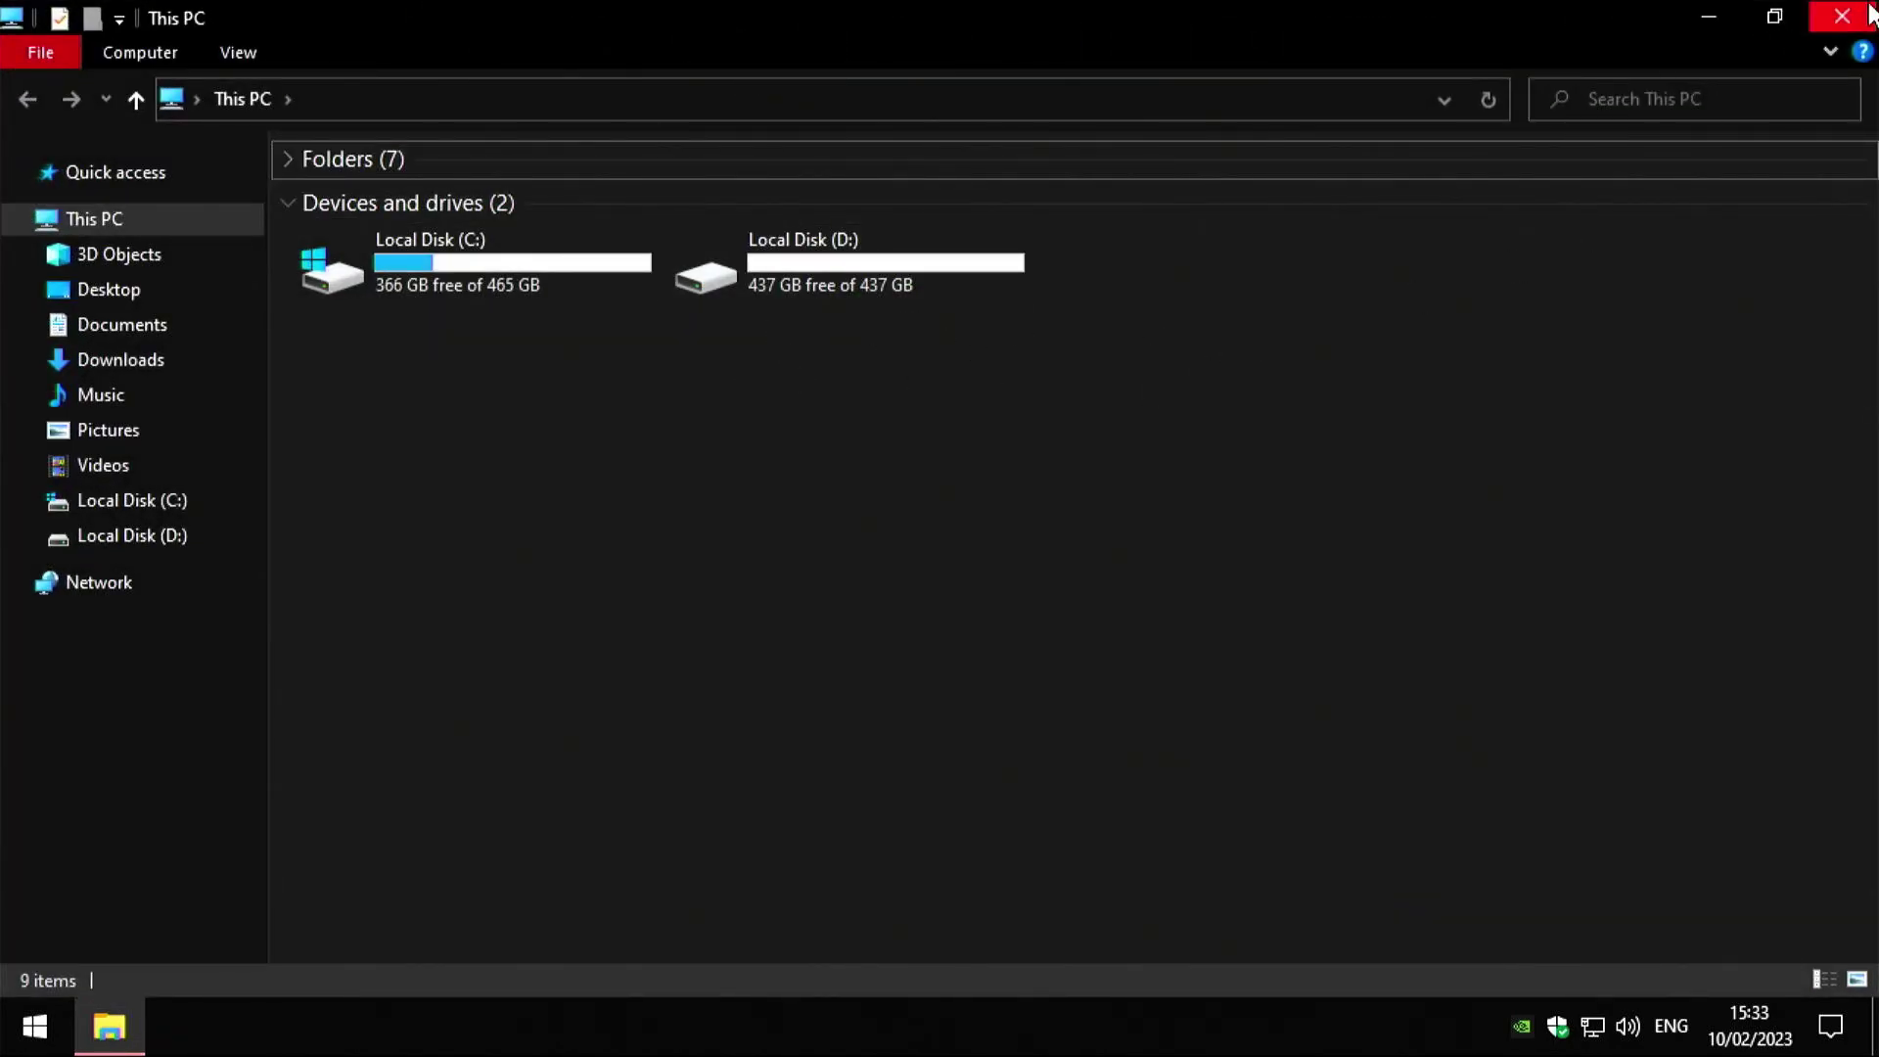
click(1728, 3)
click(1259, 355)
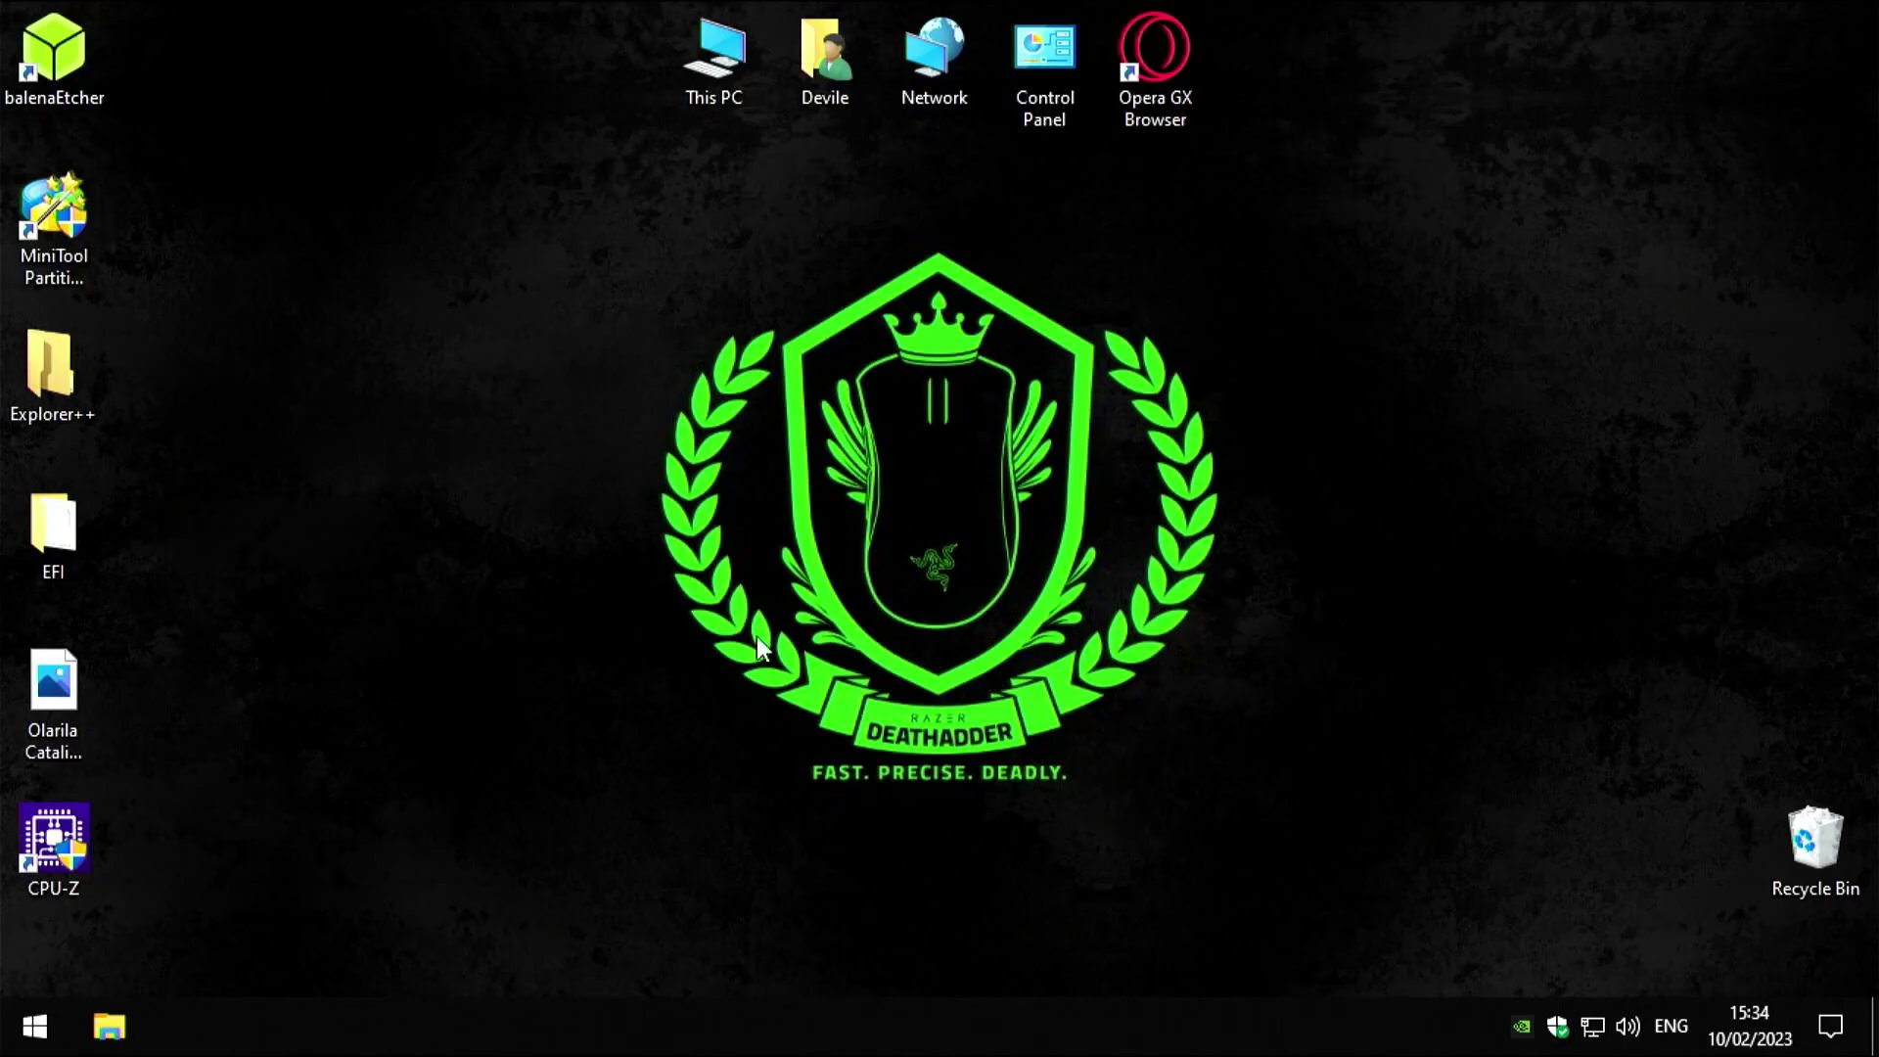
Shut down Windows
click(34, 1025)
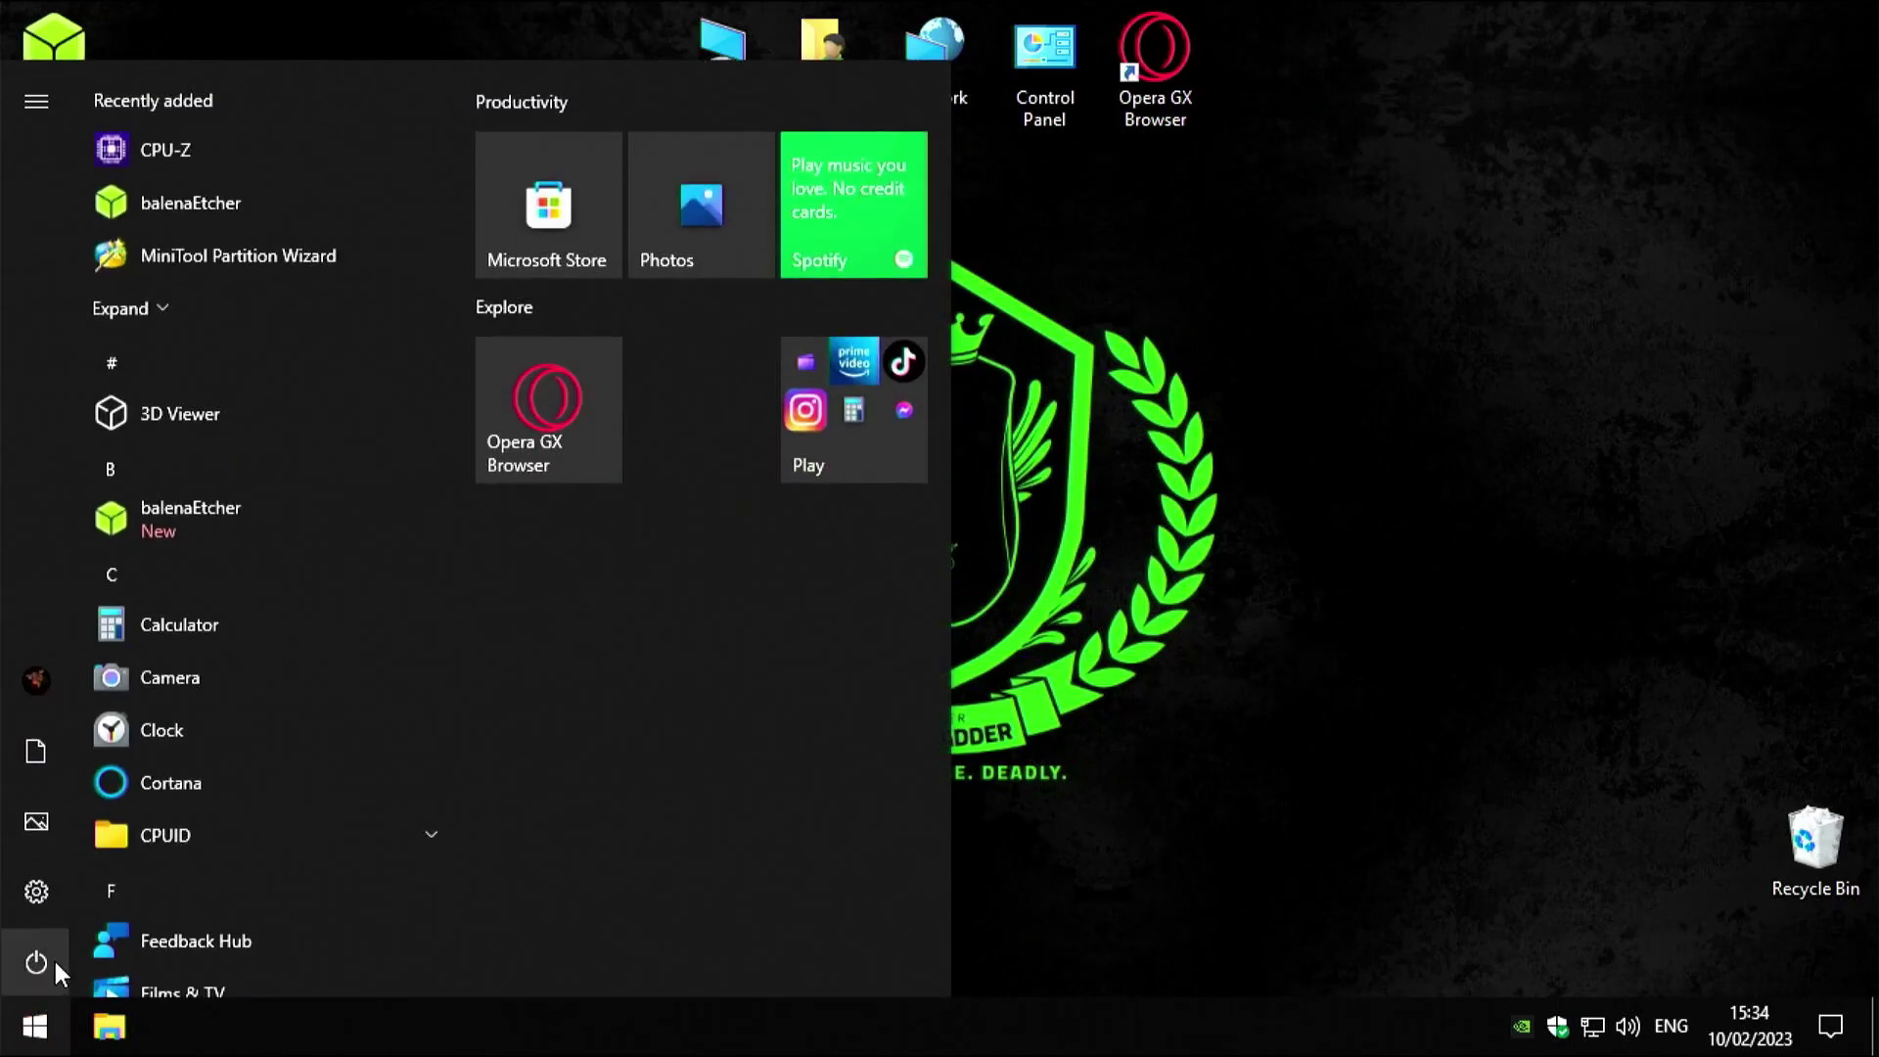
click(45, 961)
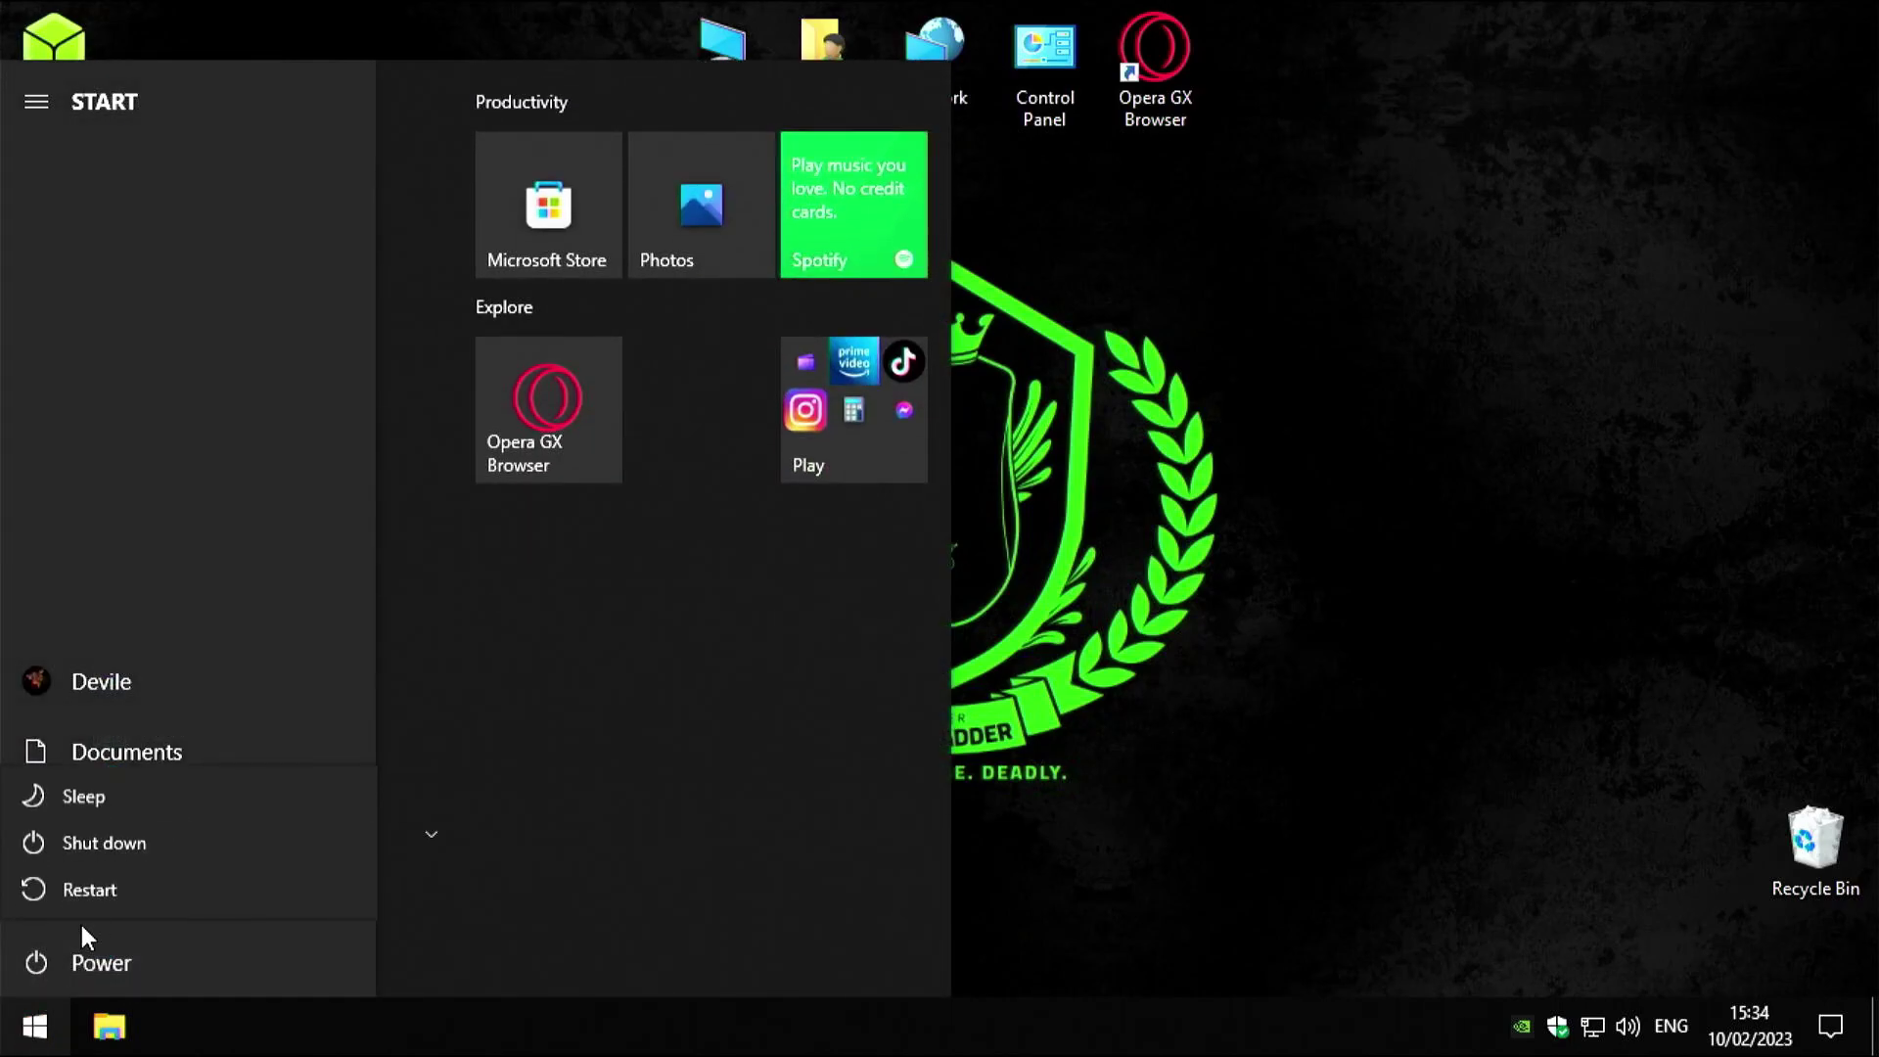
click(110, 848)
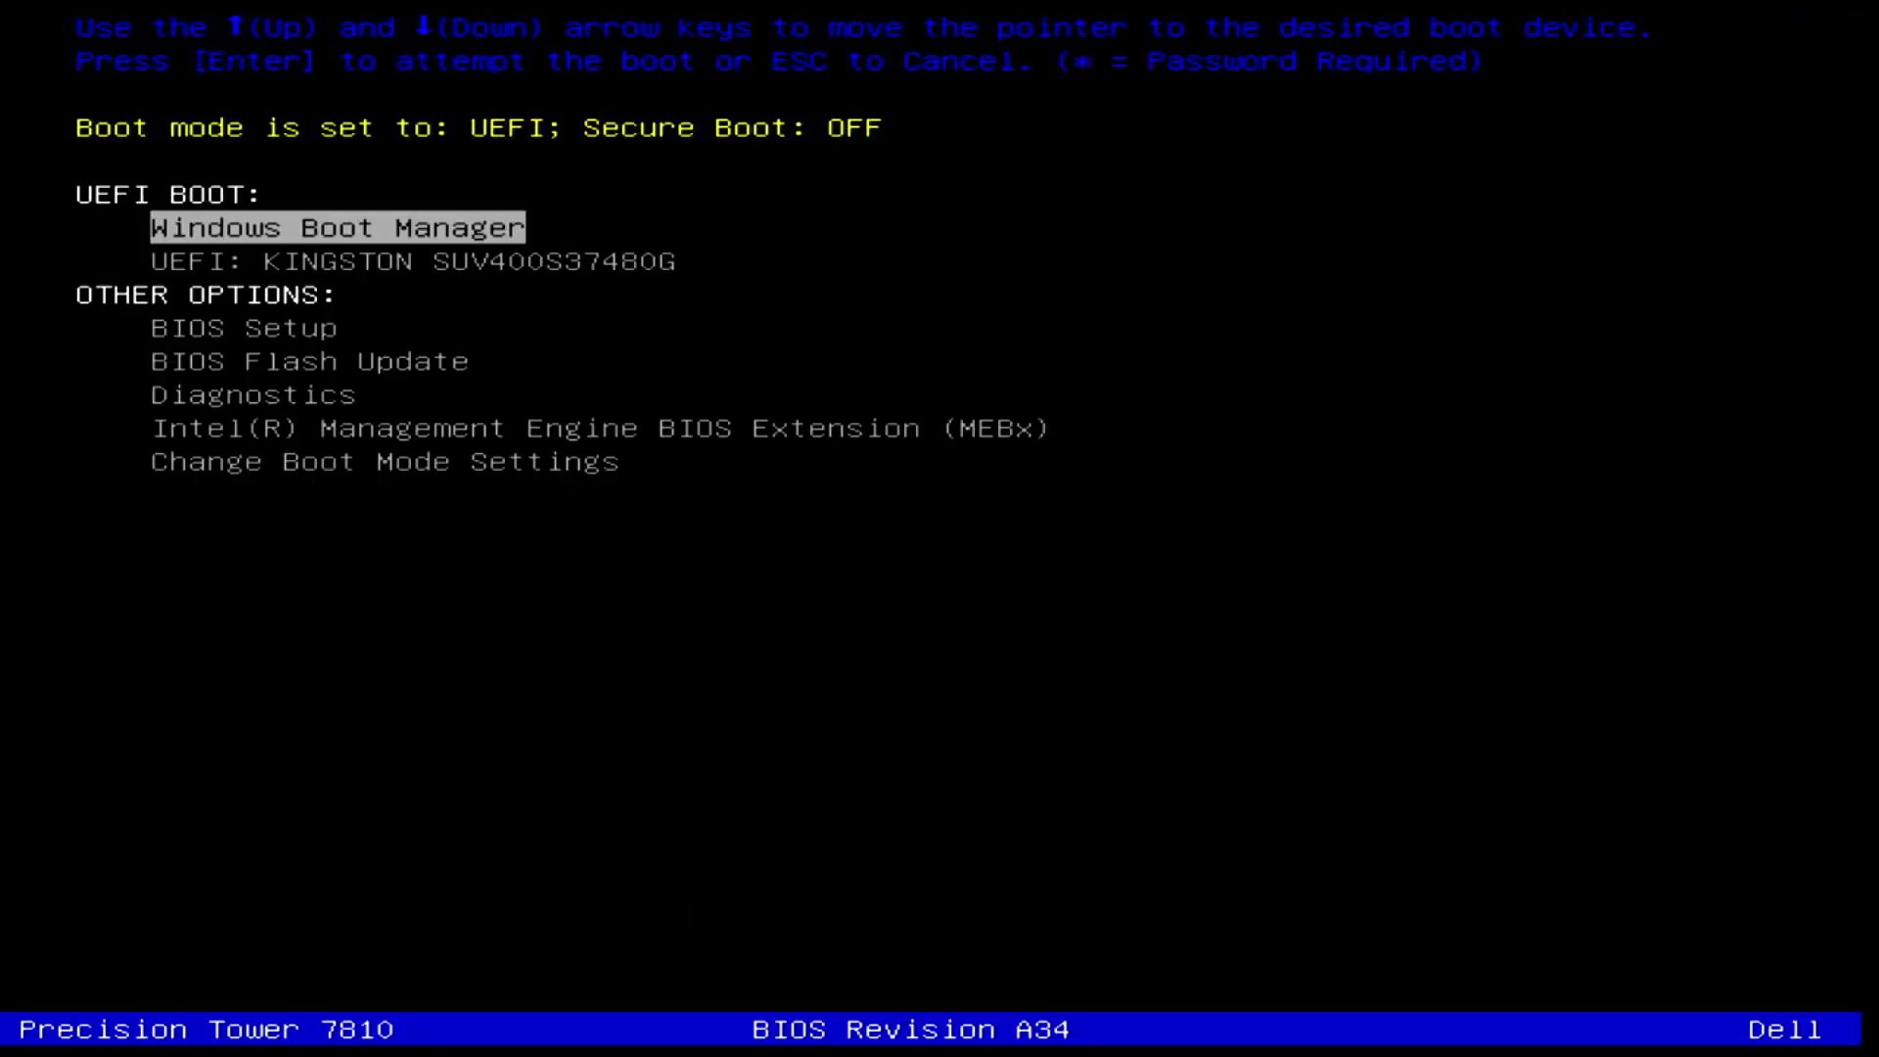
Enter BIOS Setup from the one-time boot menu
key(Down)
key(Down)
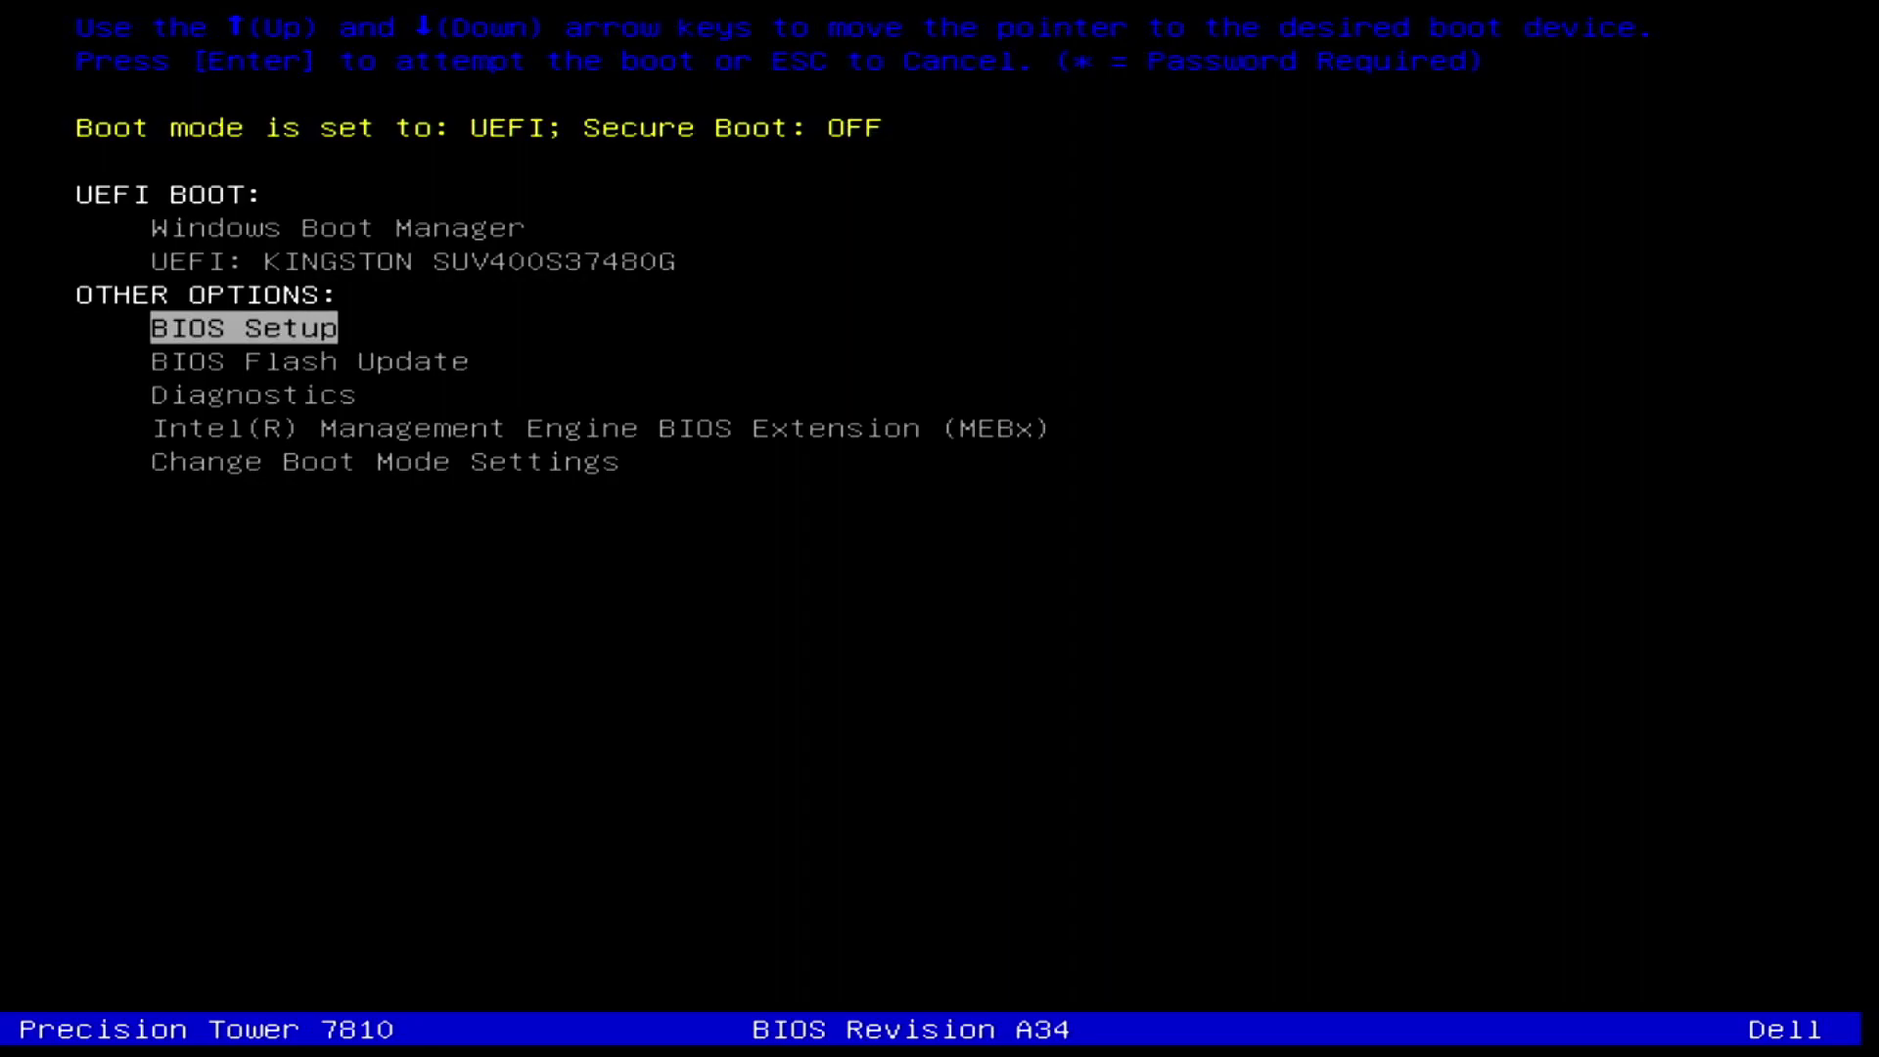
key(Return)
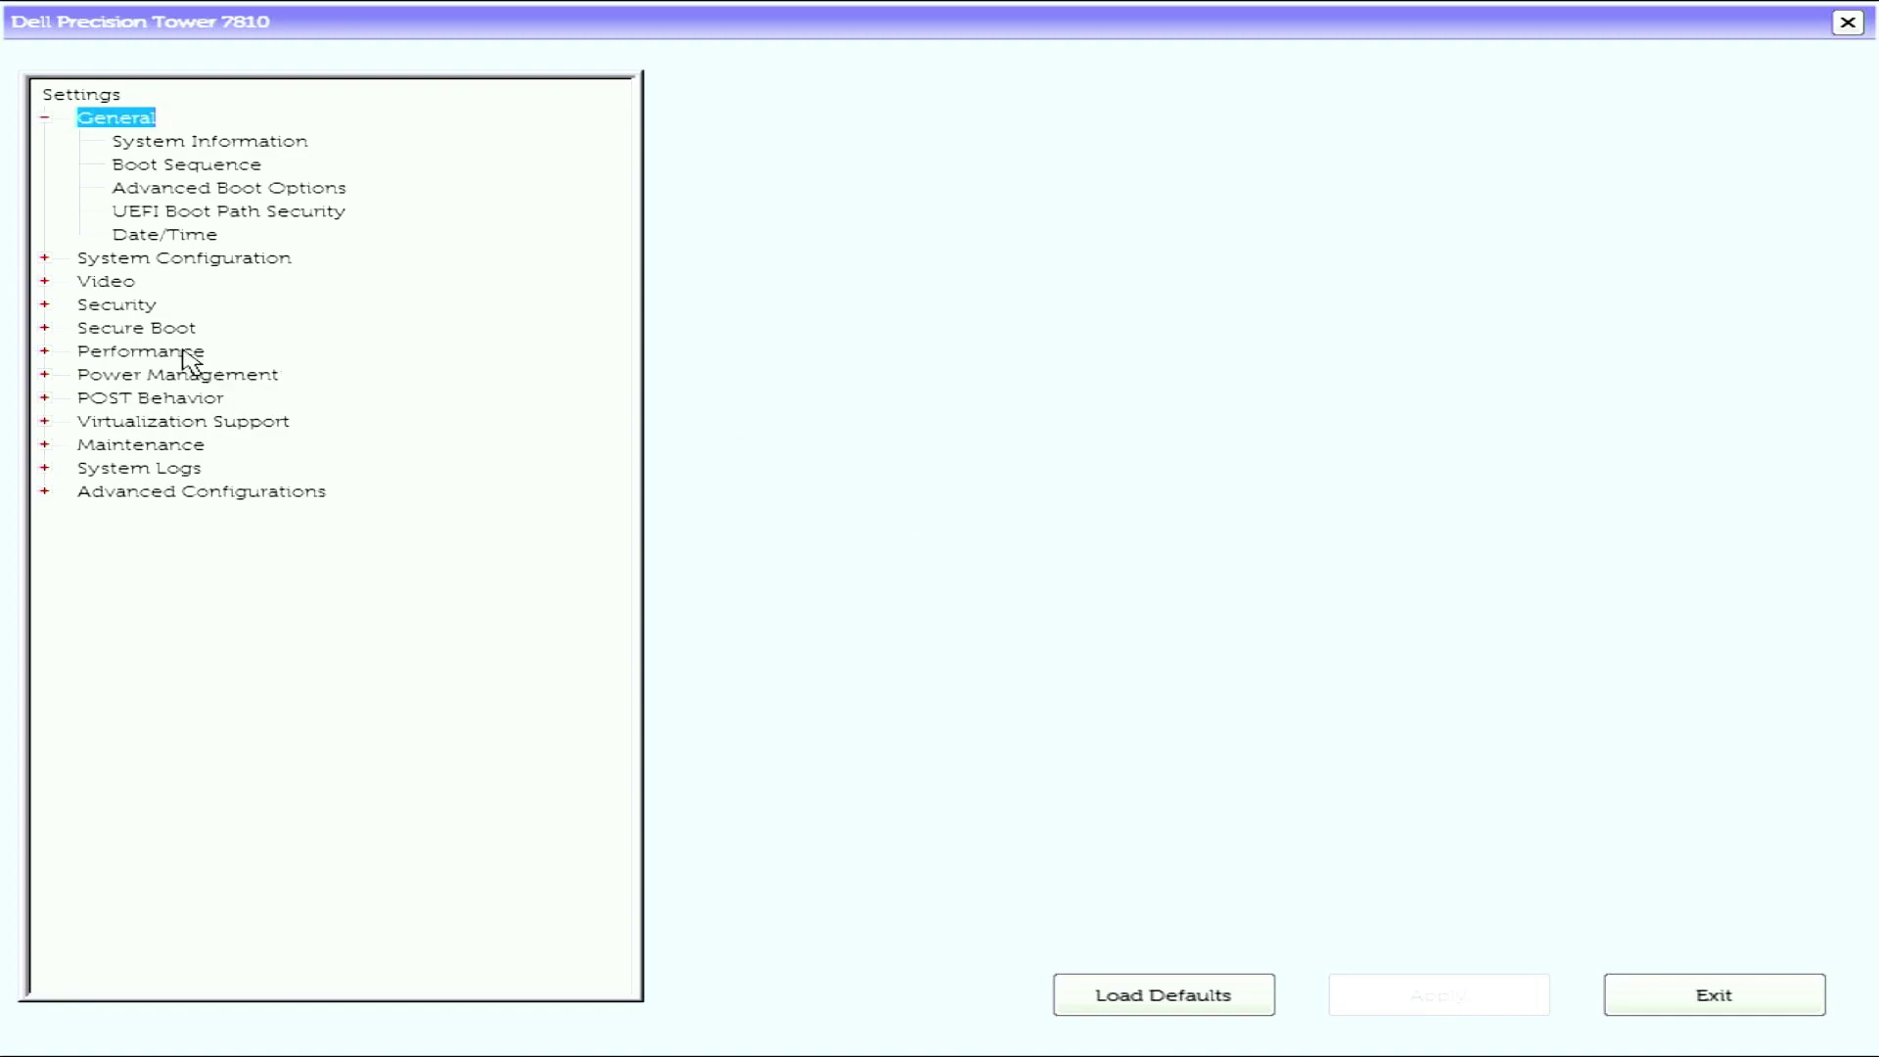
Check the Secure Boot Enable and SATA Operation settings in the BIOS, and exit the setup
click(98, 331)
click(46, 330)
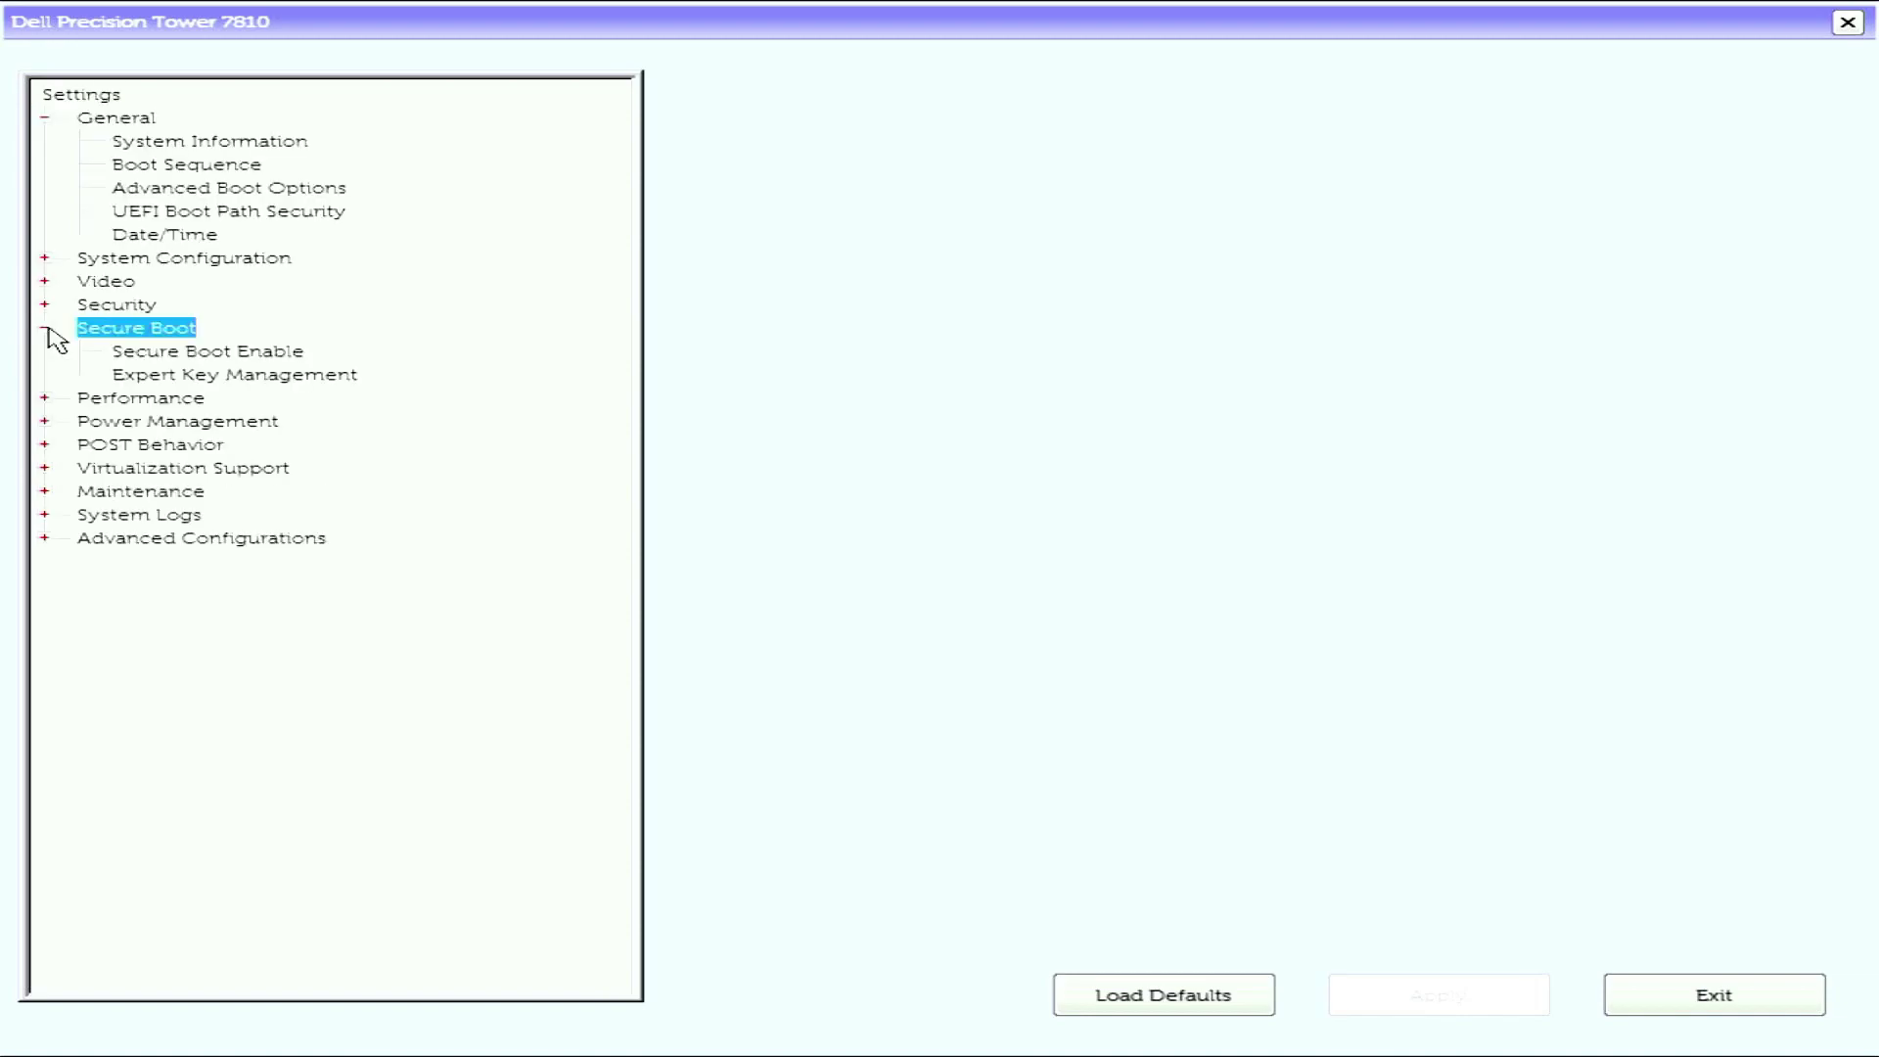
click(225, 354)
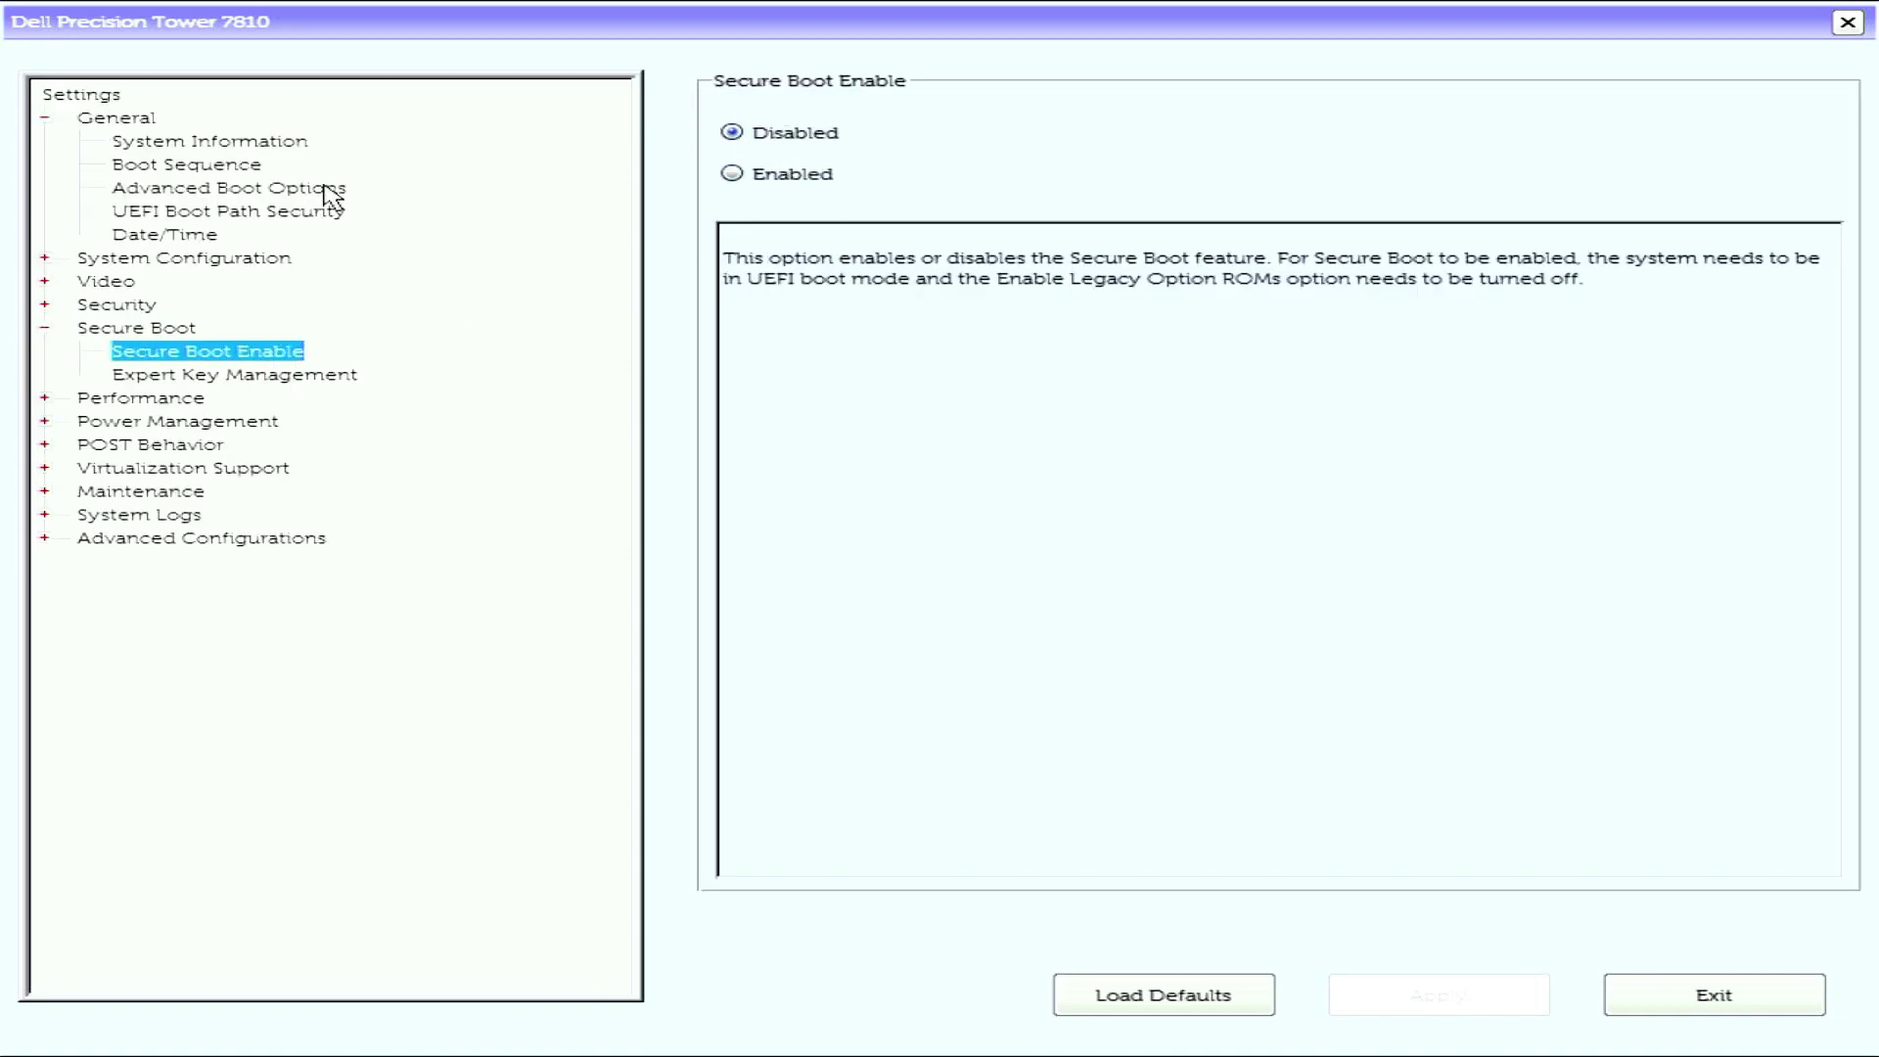
click(46, 258)
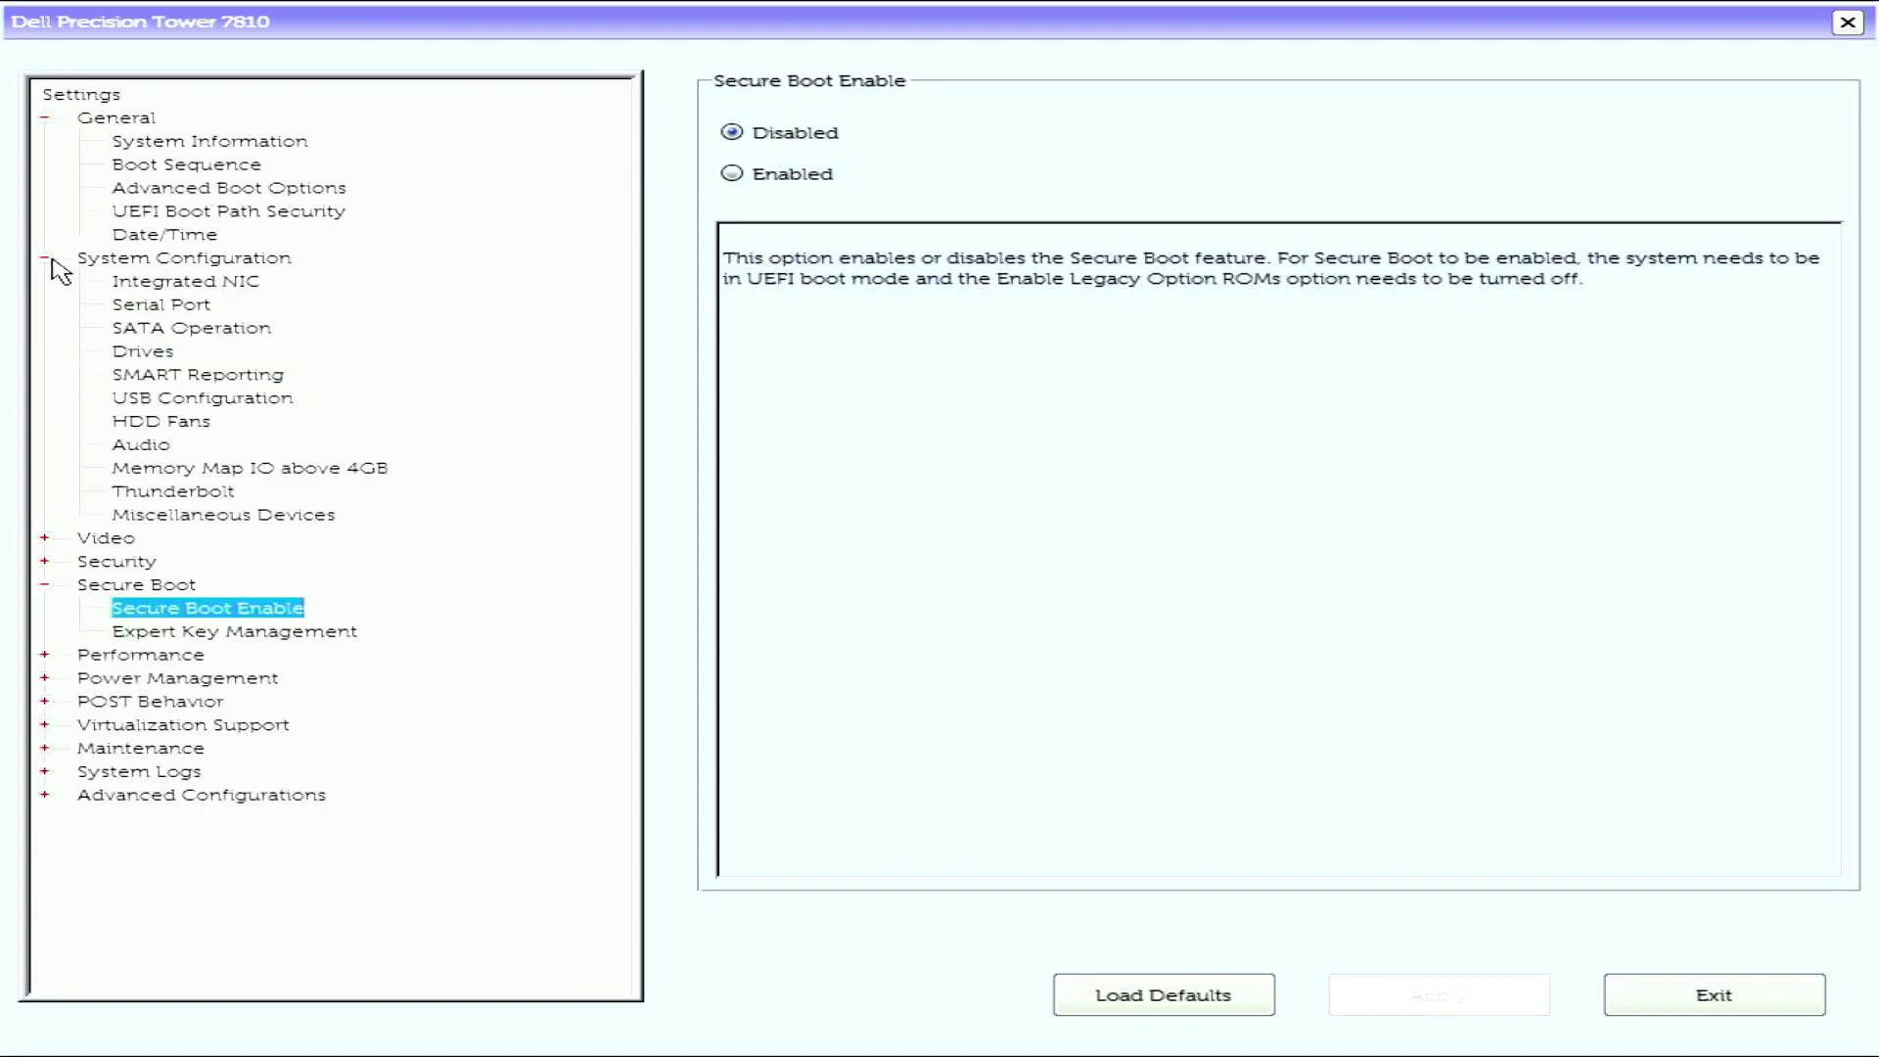
click(168, 327)
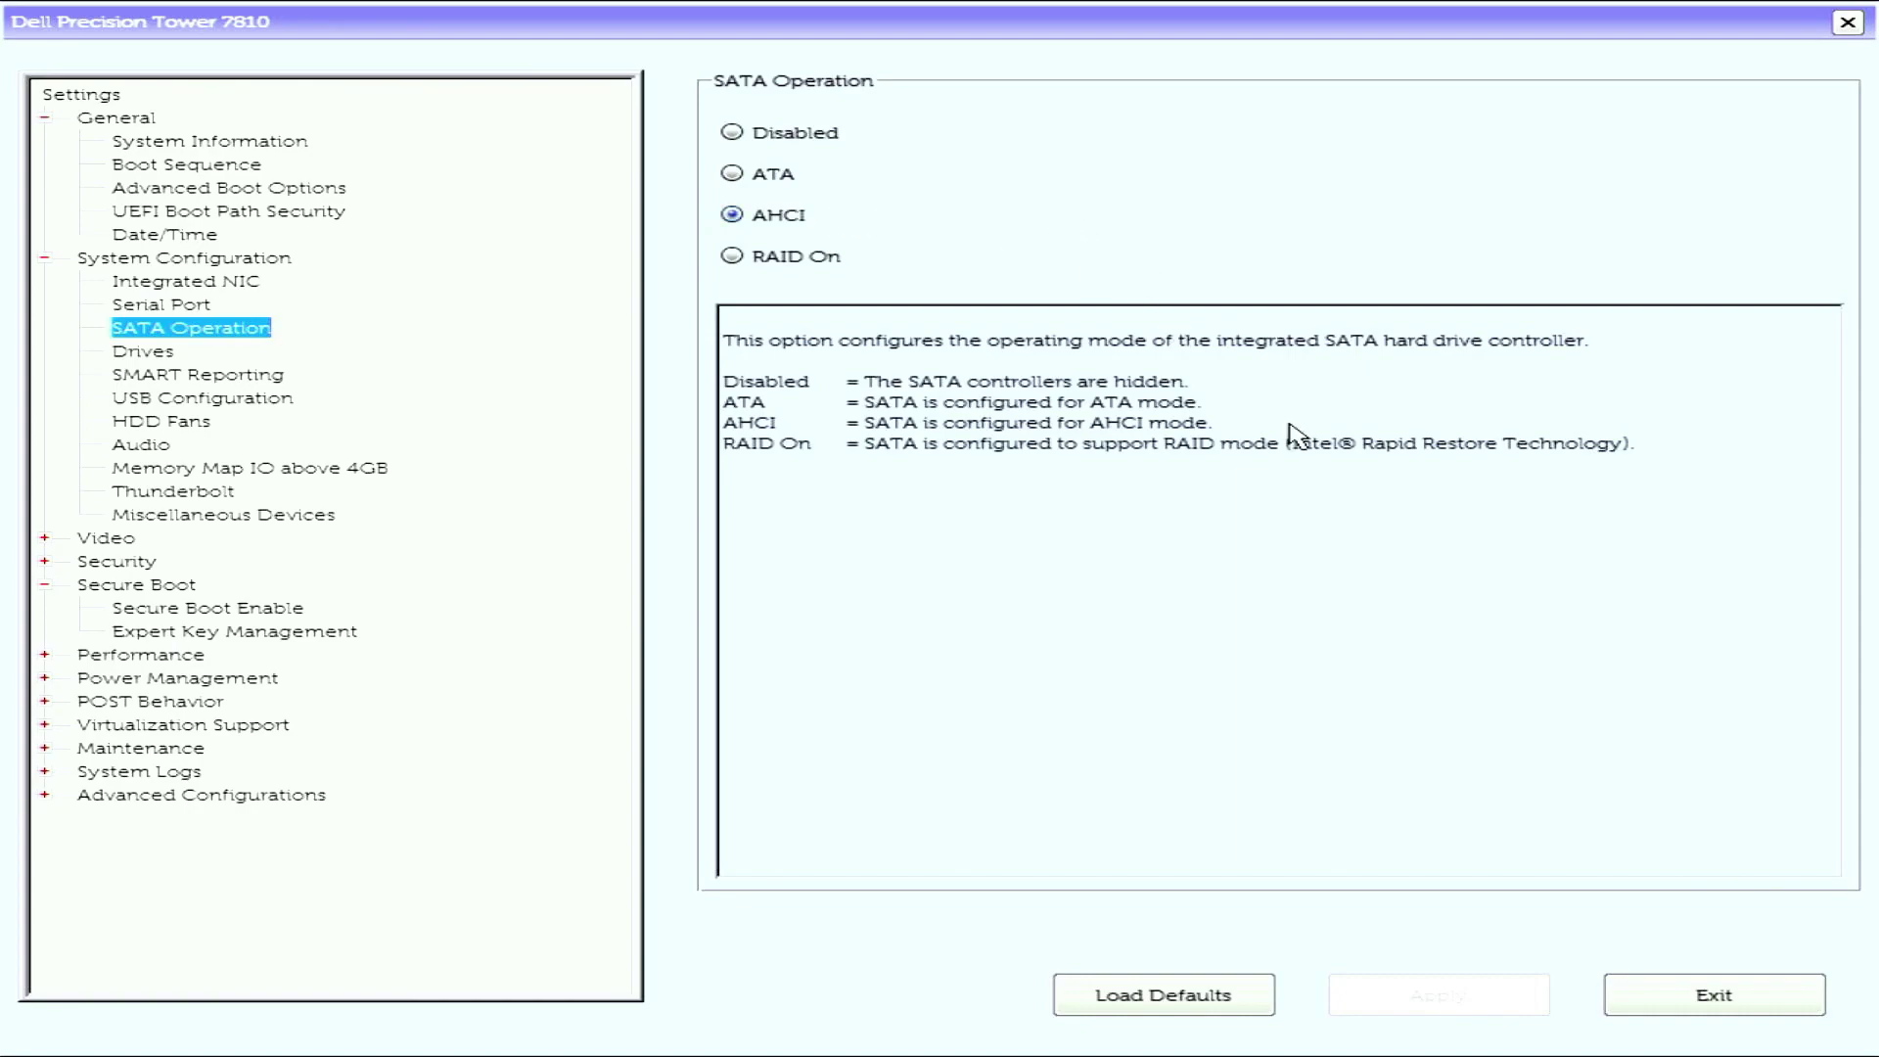
click(1711, 1000)
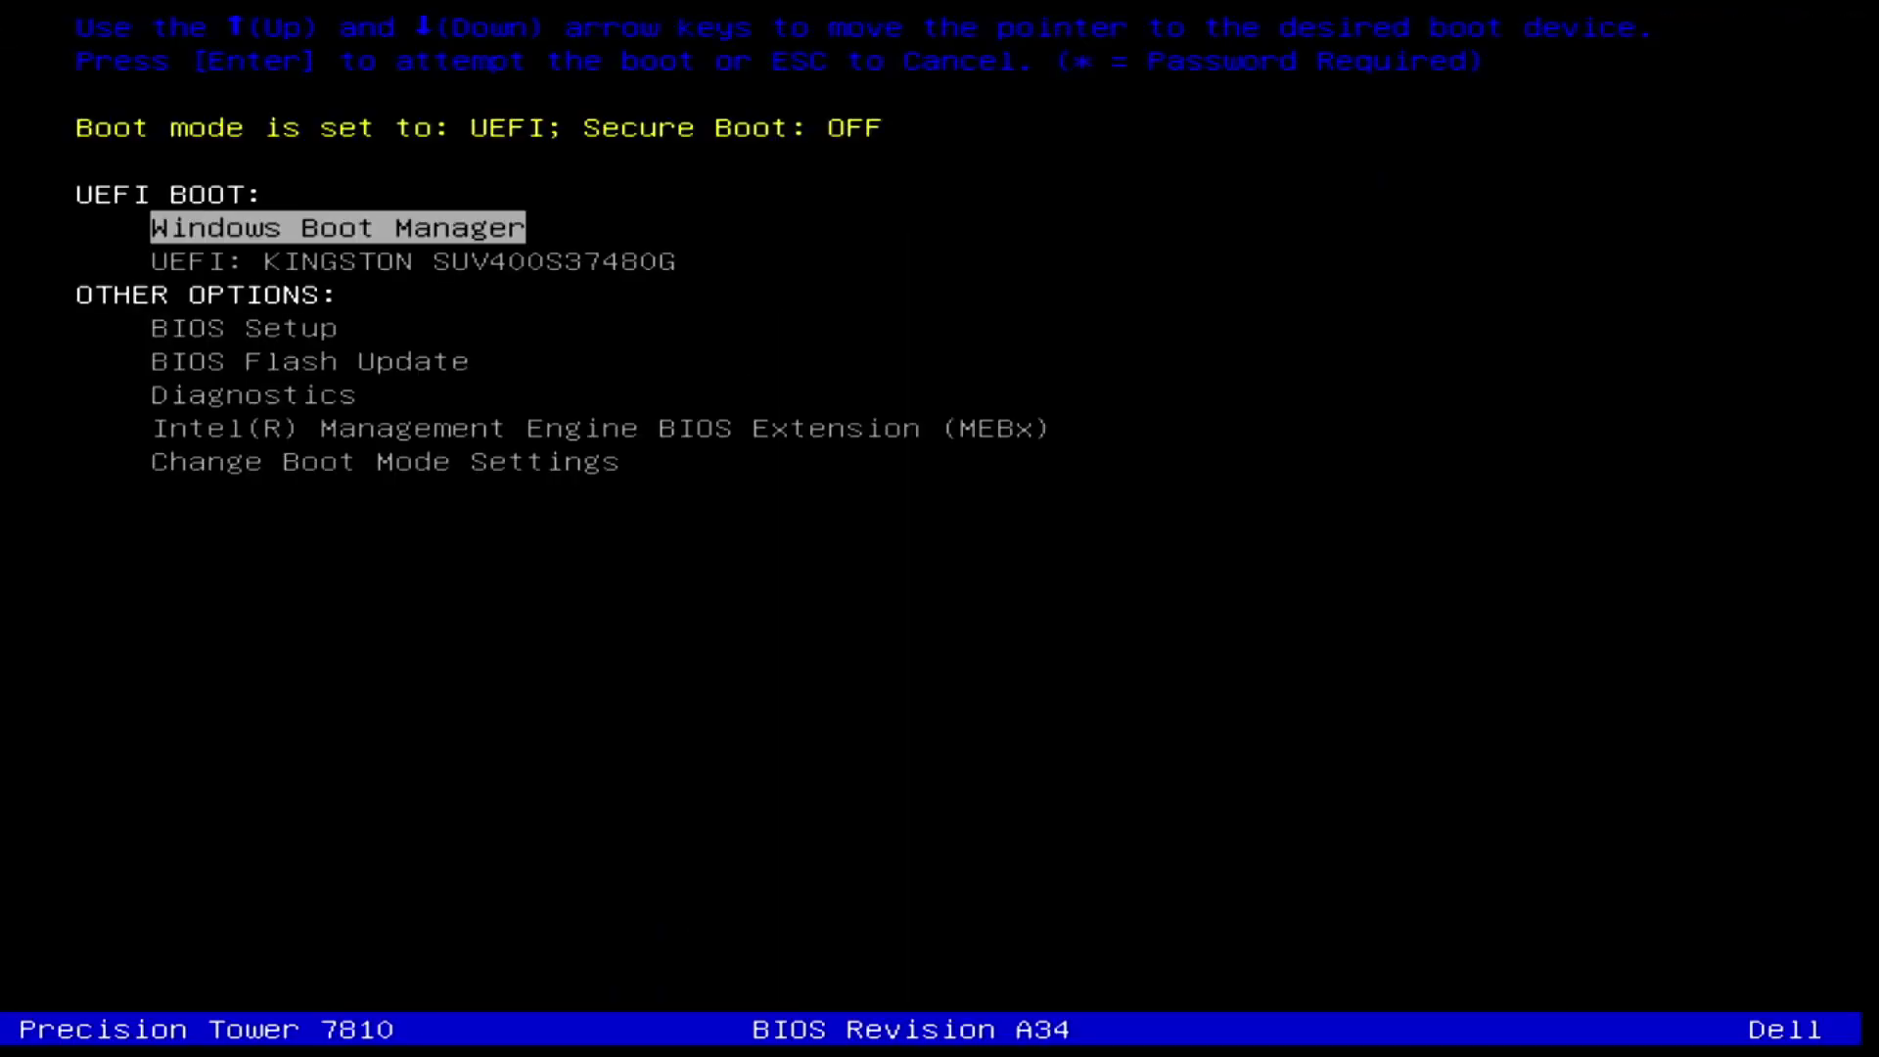
Boot from UEFI: KINGSTON SUV400S37480G into Install macOS Catalina, and open Disk Utility
key(Down)
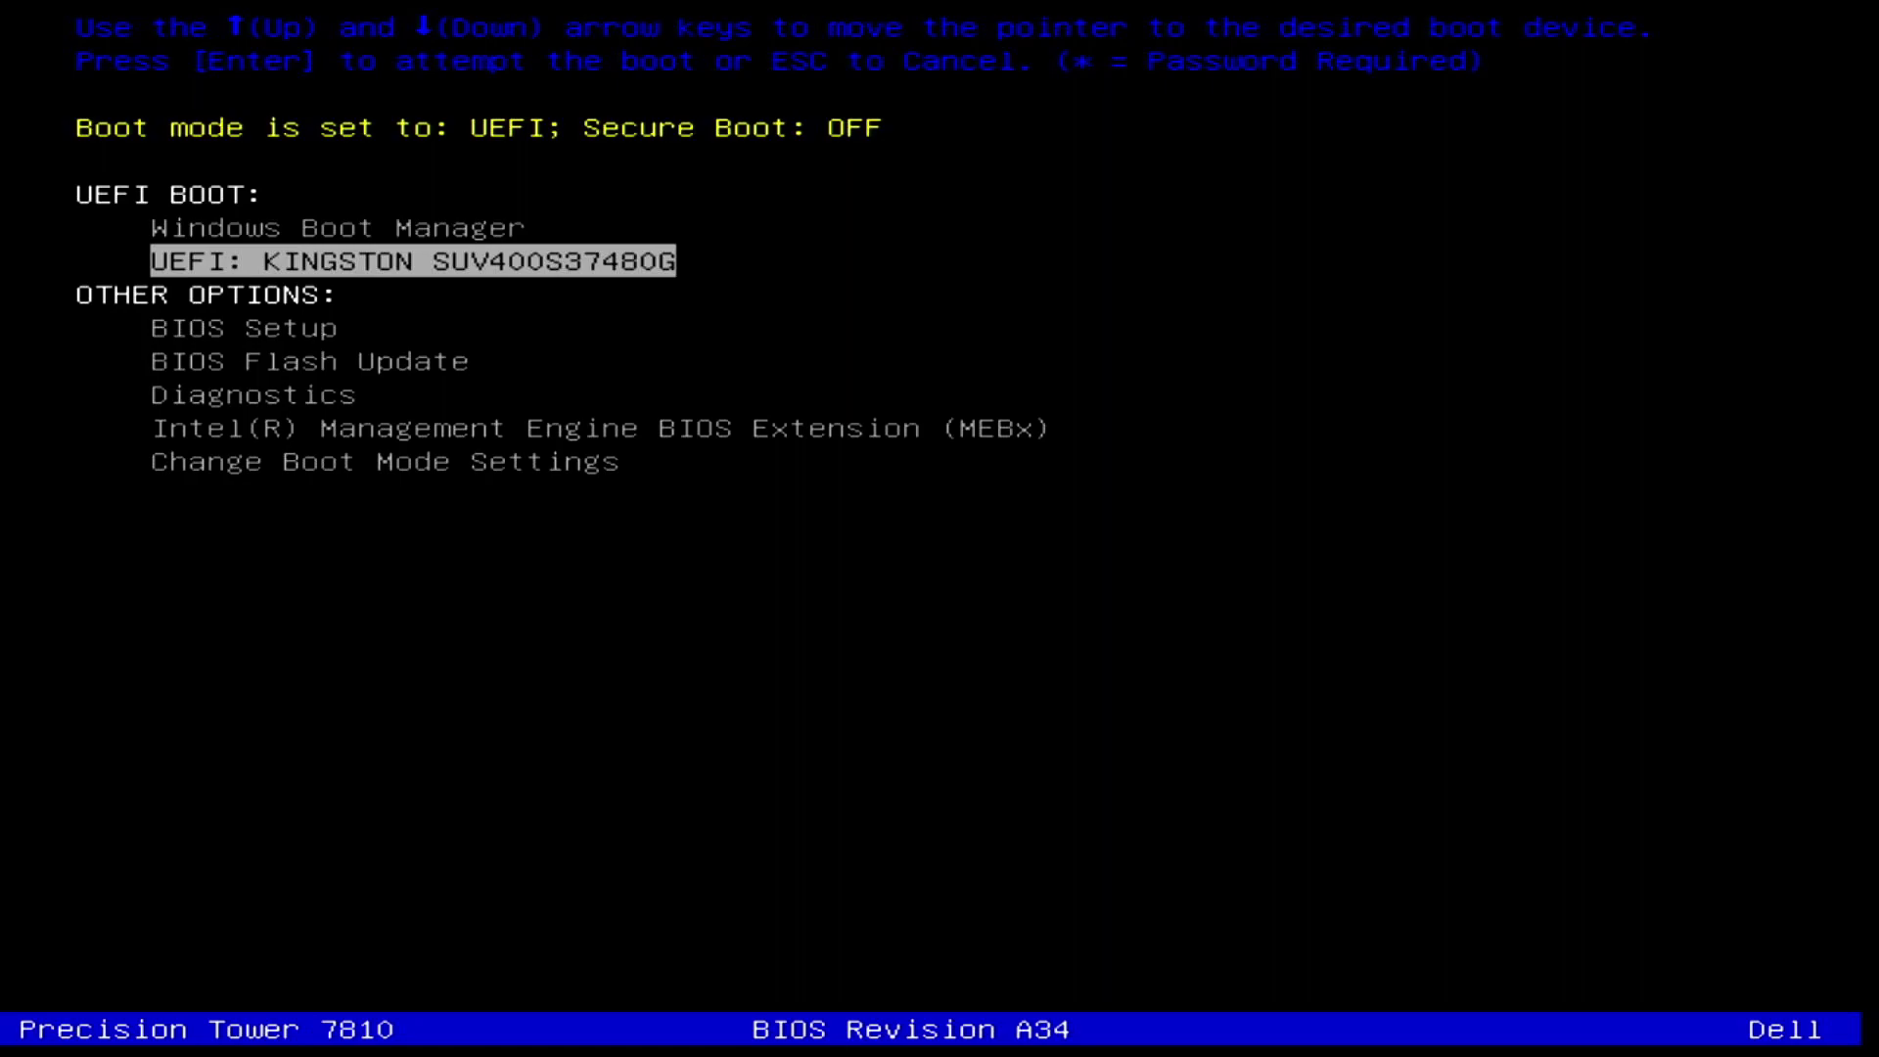
key(Return)
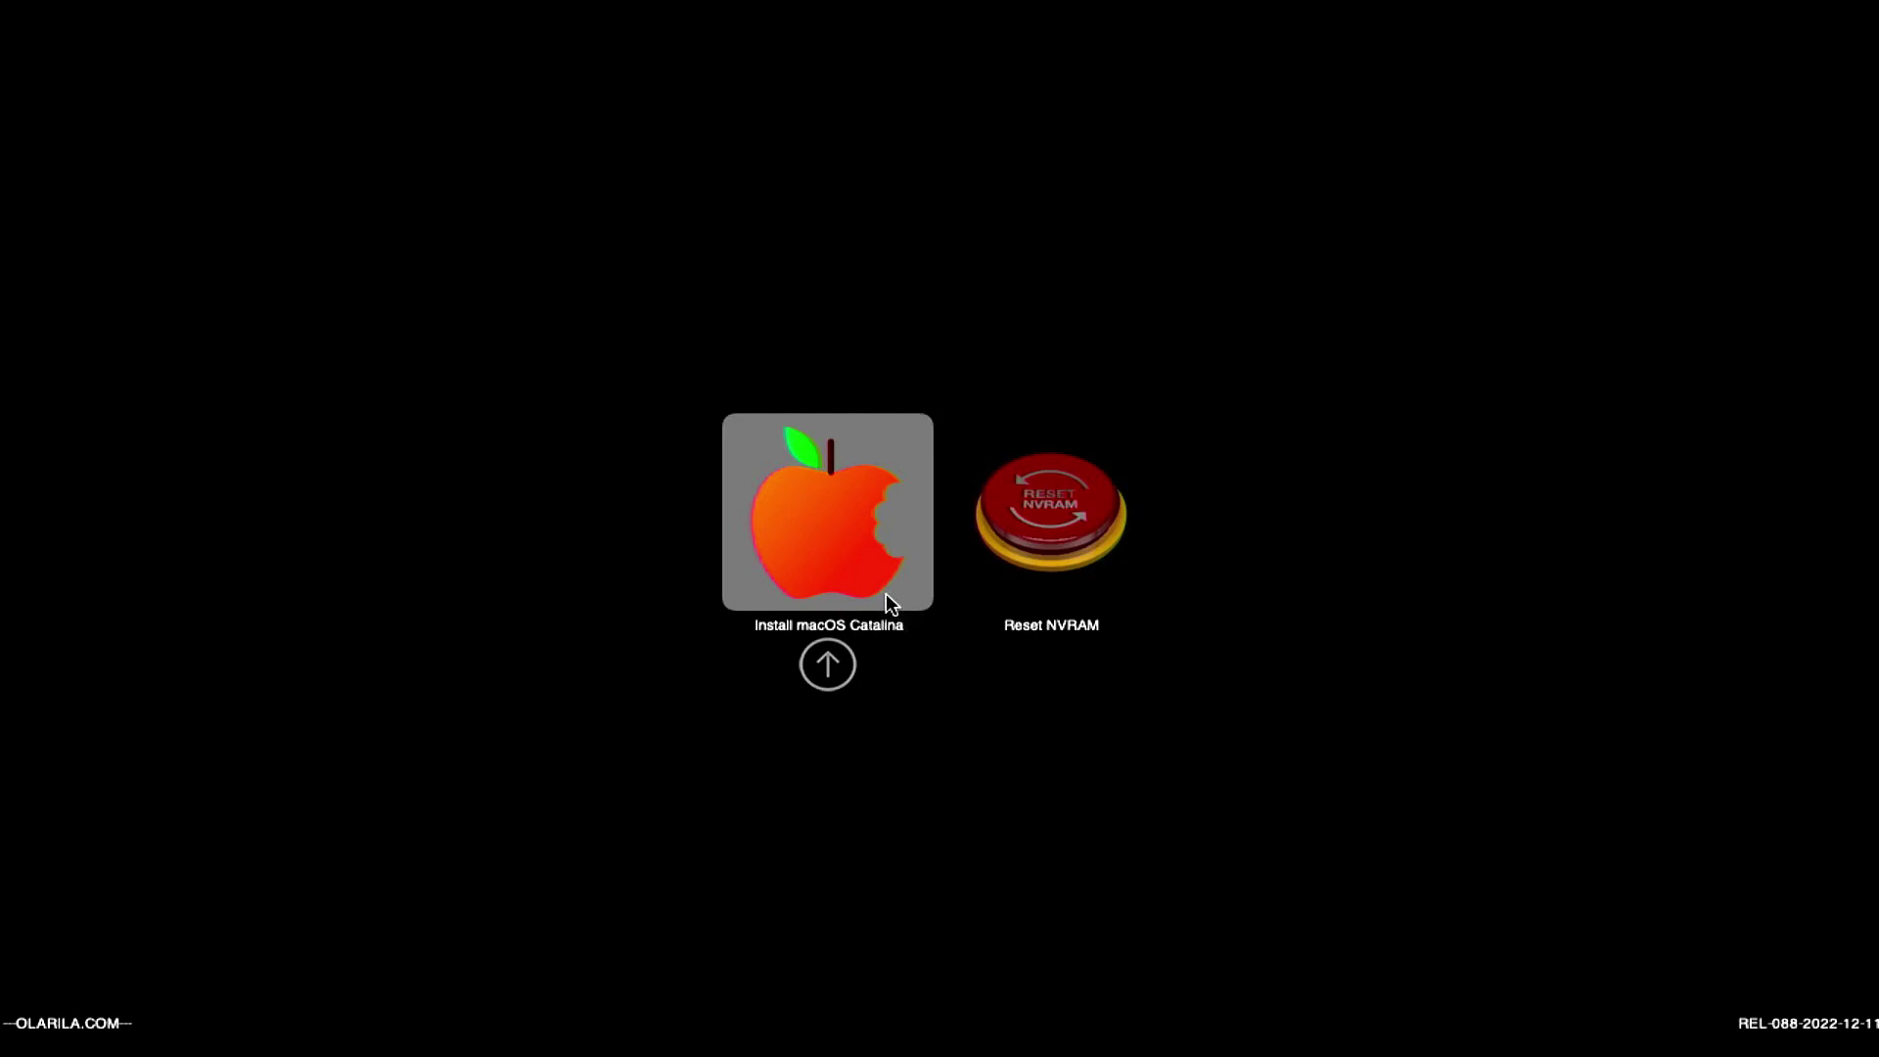
click(827, 664)
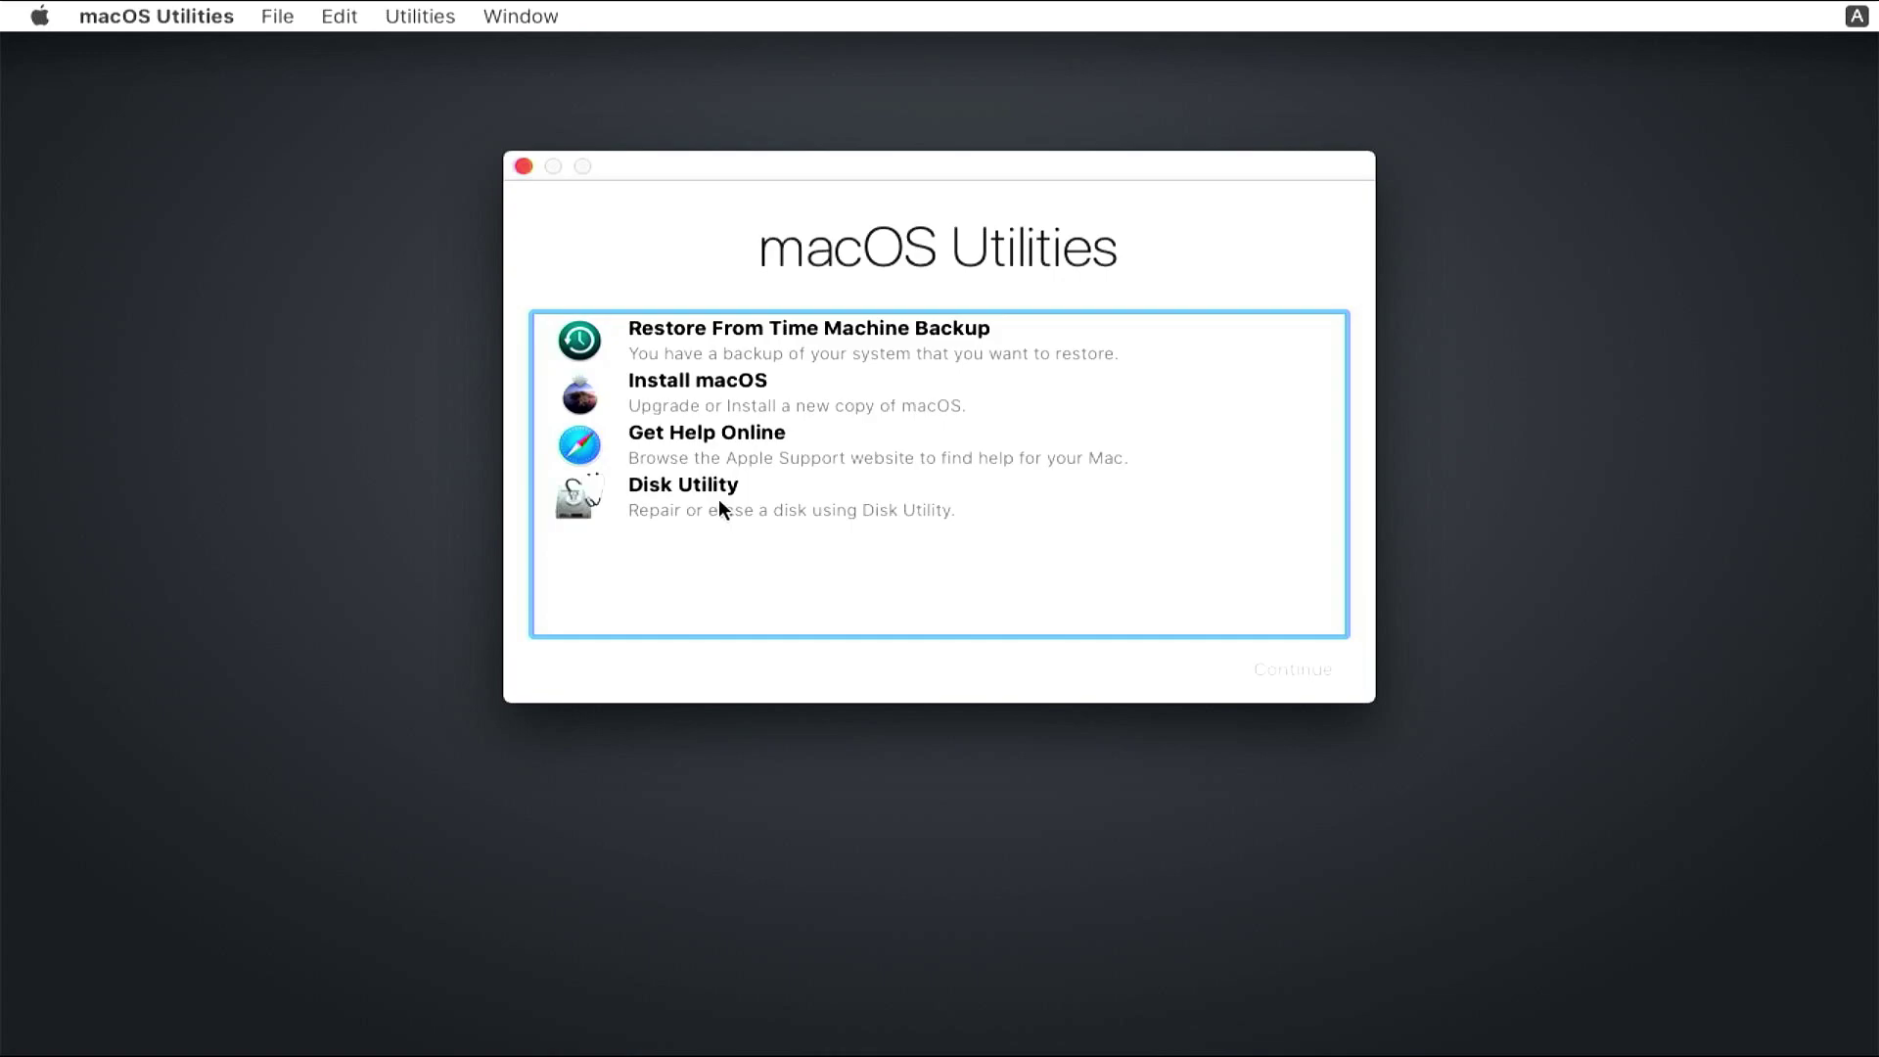
click(714, 497)
double_click(712, 501)
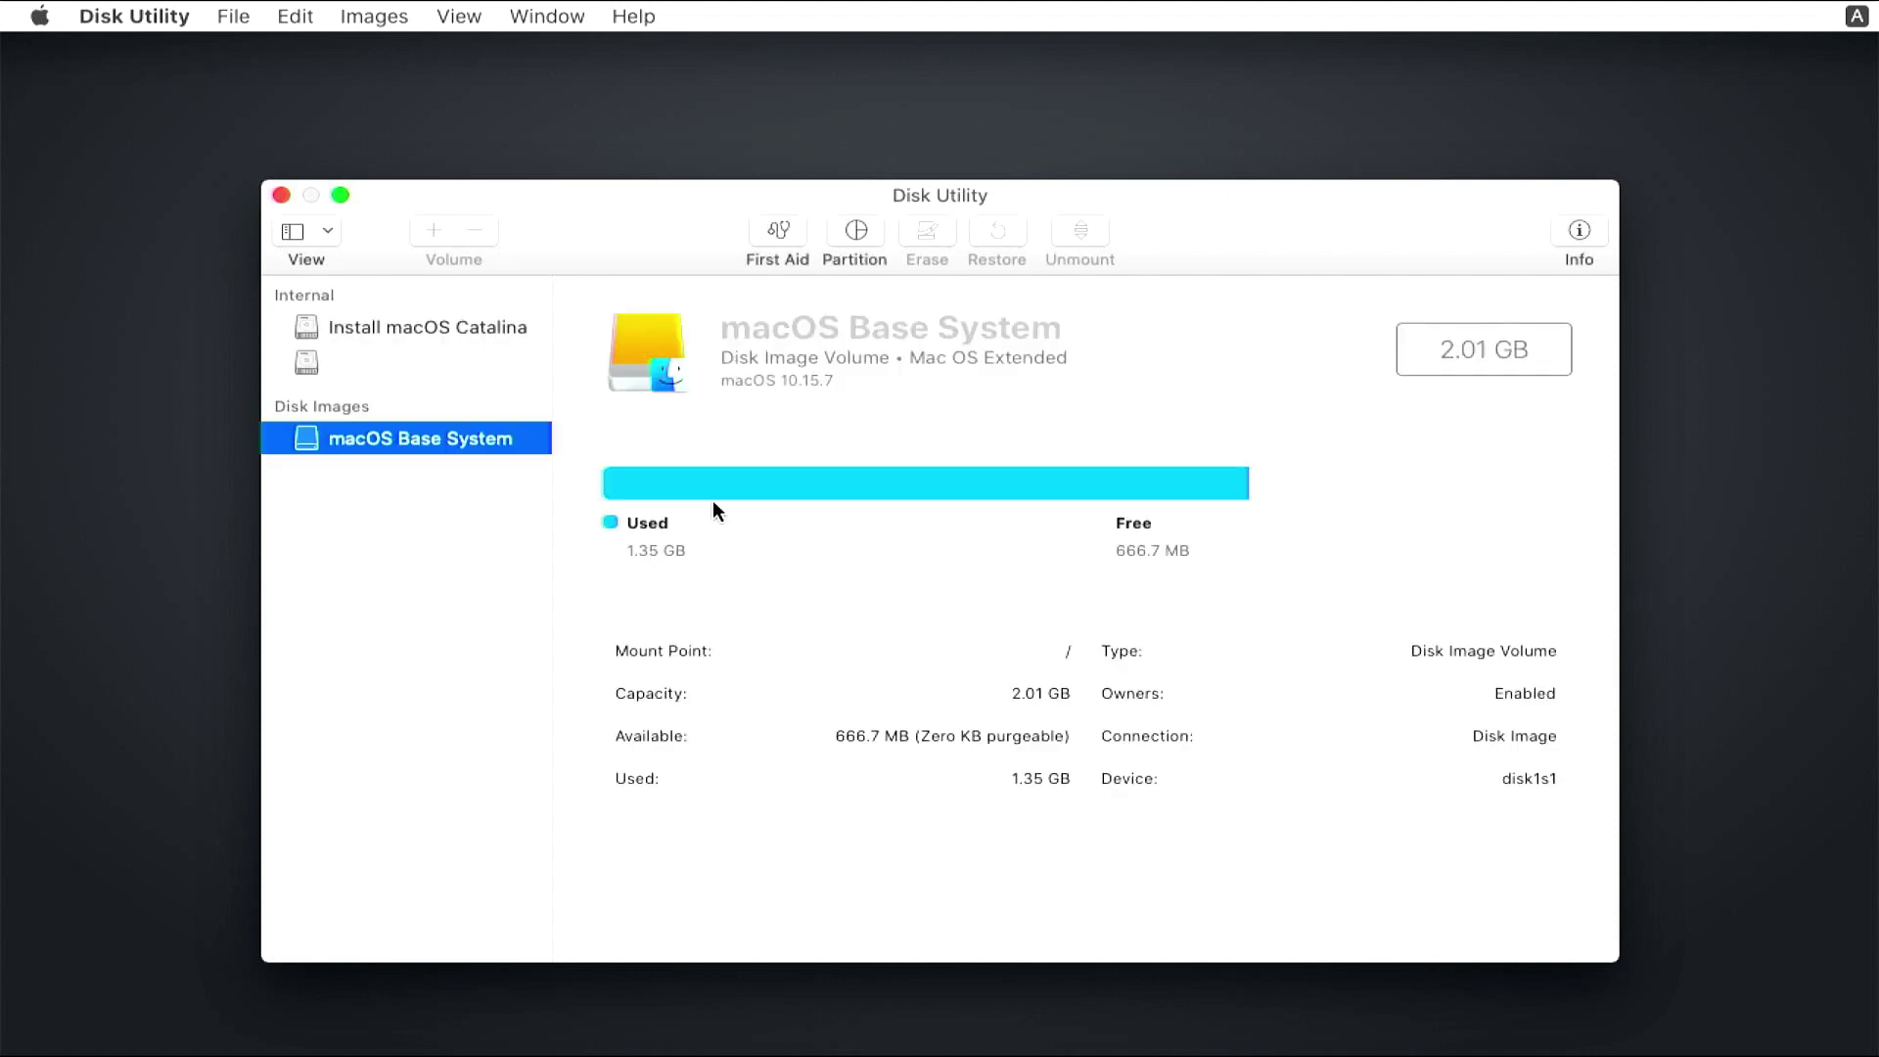
Try to erase the unnamed 470.24 GB NTFS volume as APFS with the name MacOS
click(327, 368)
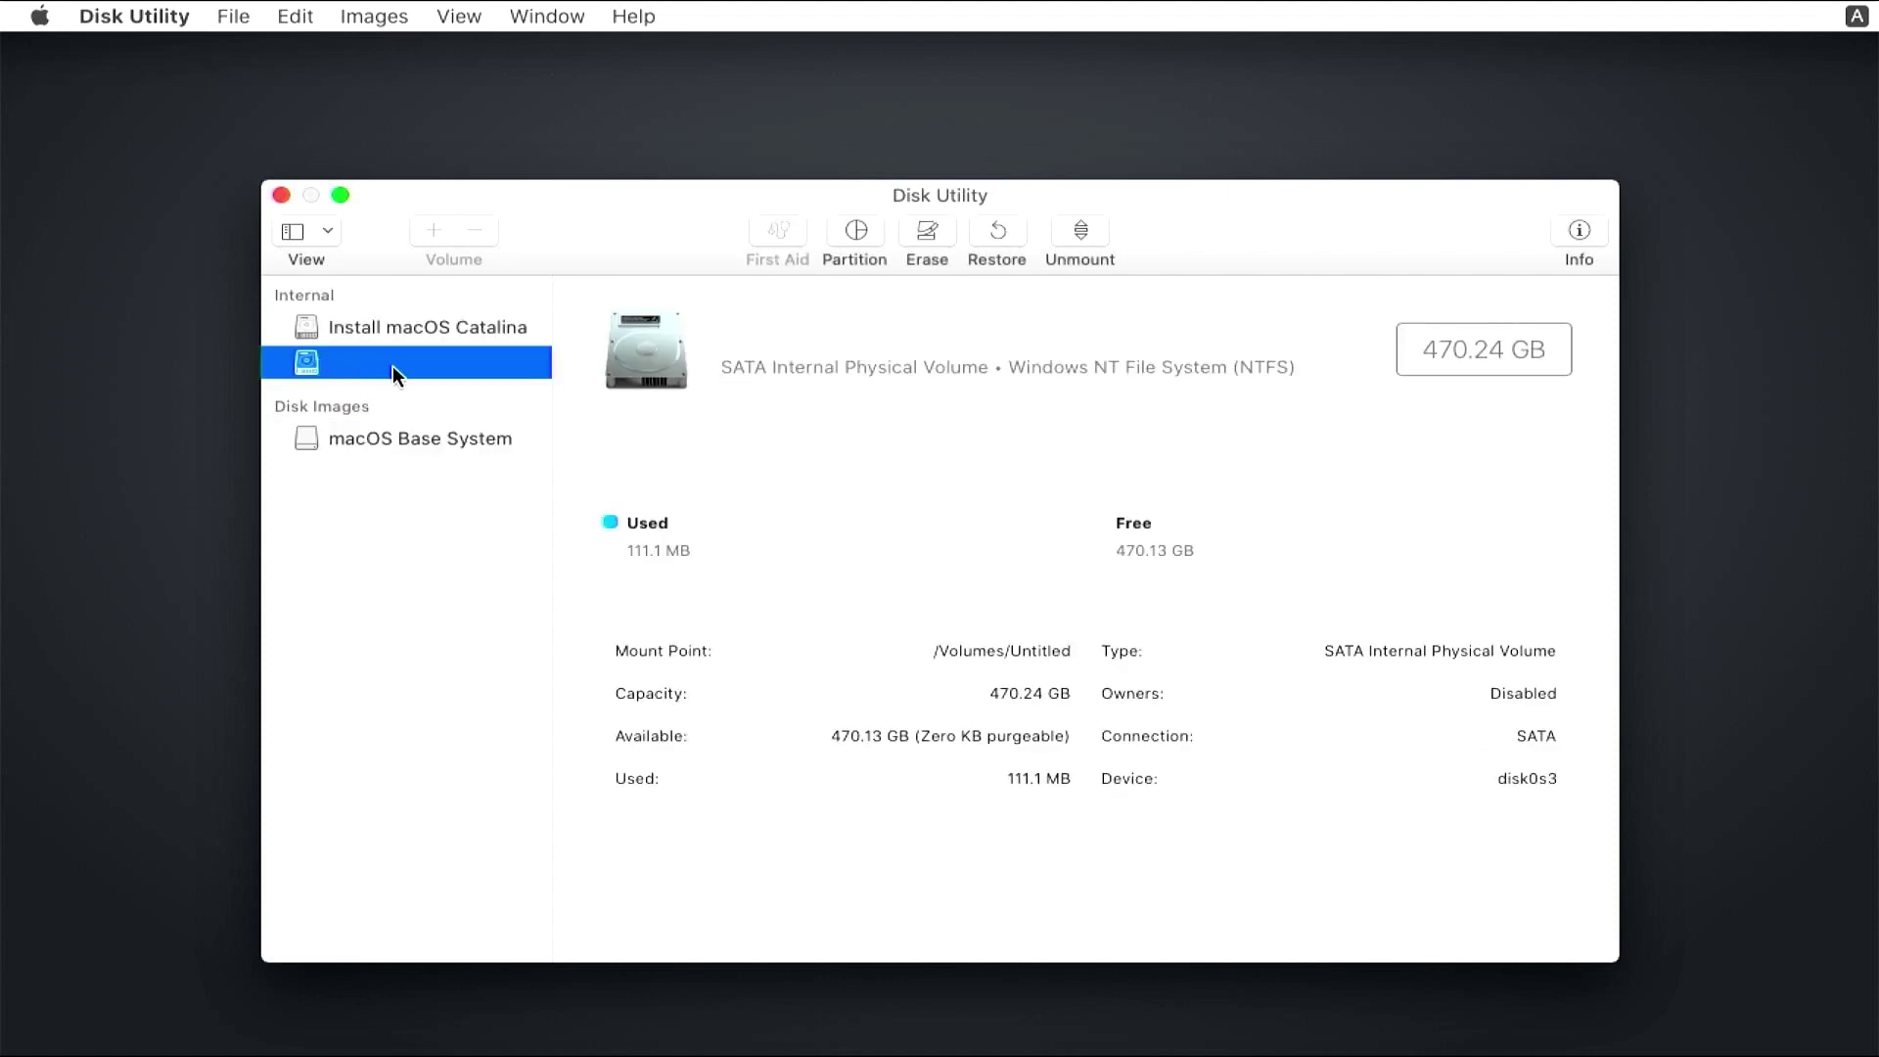
right_click(391, 366)
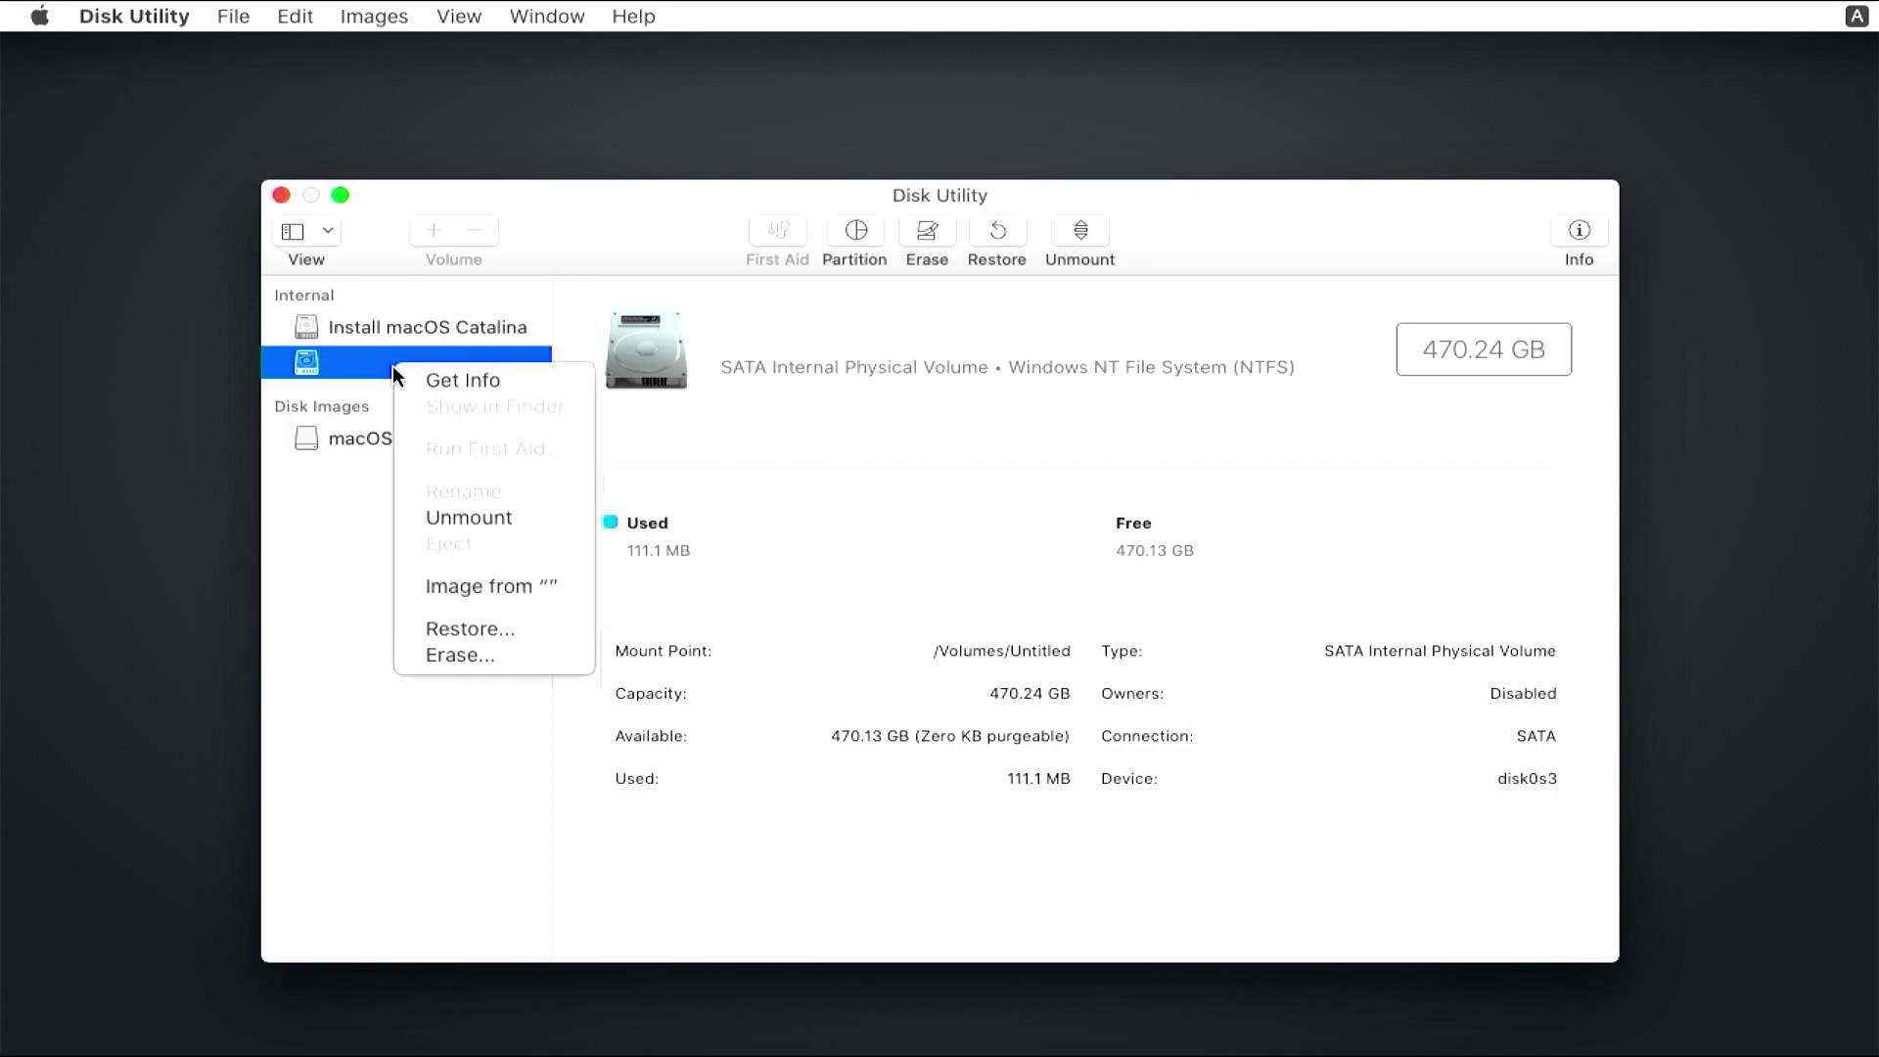
click(608, 352)
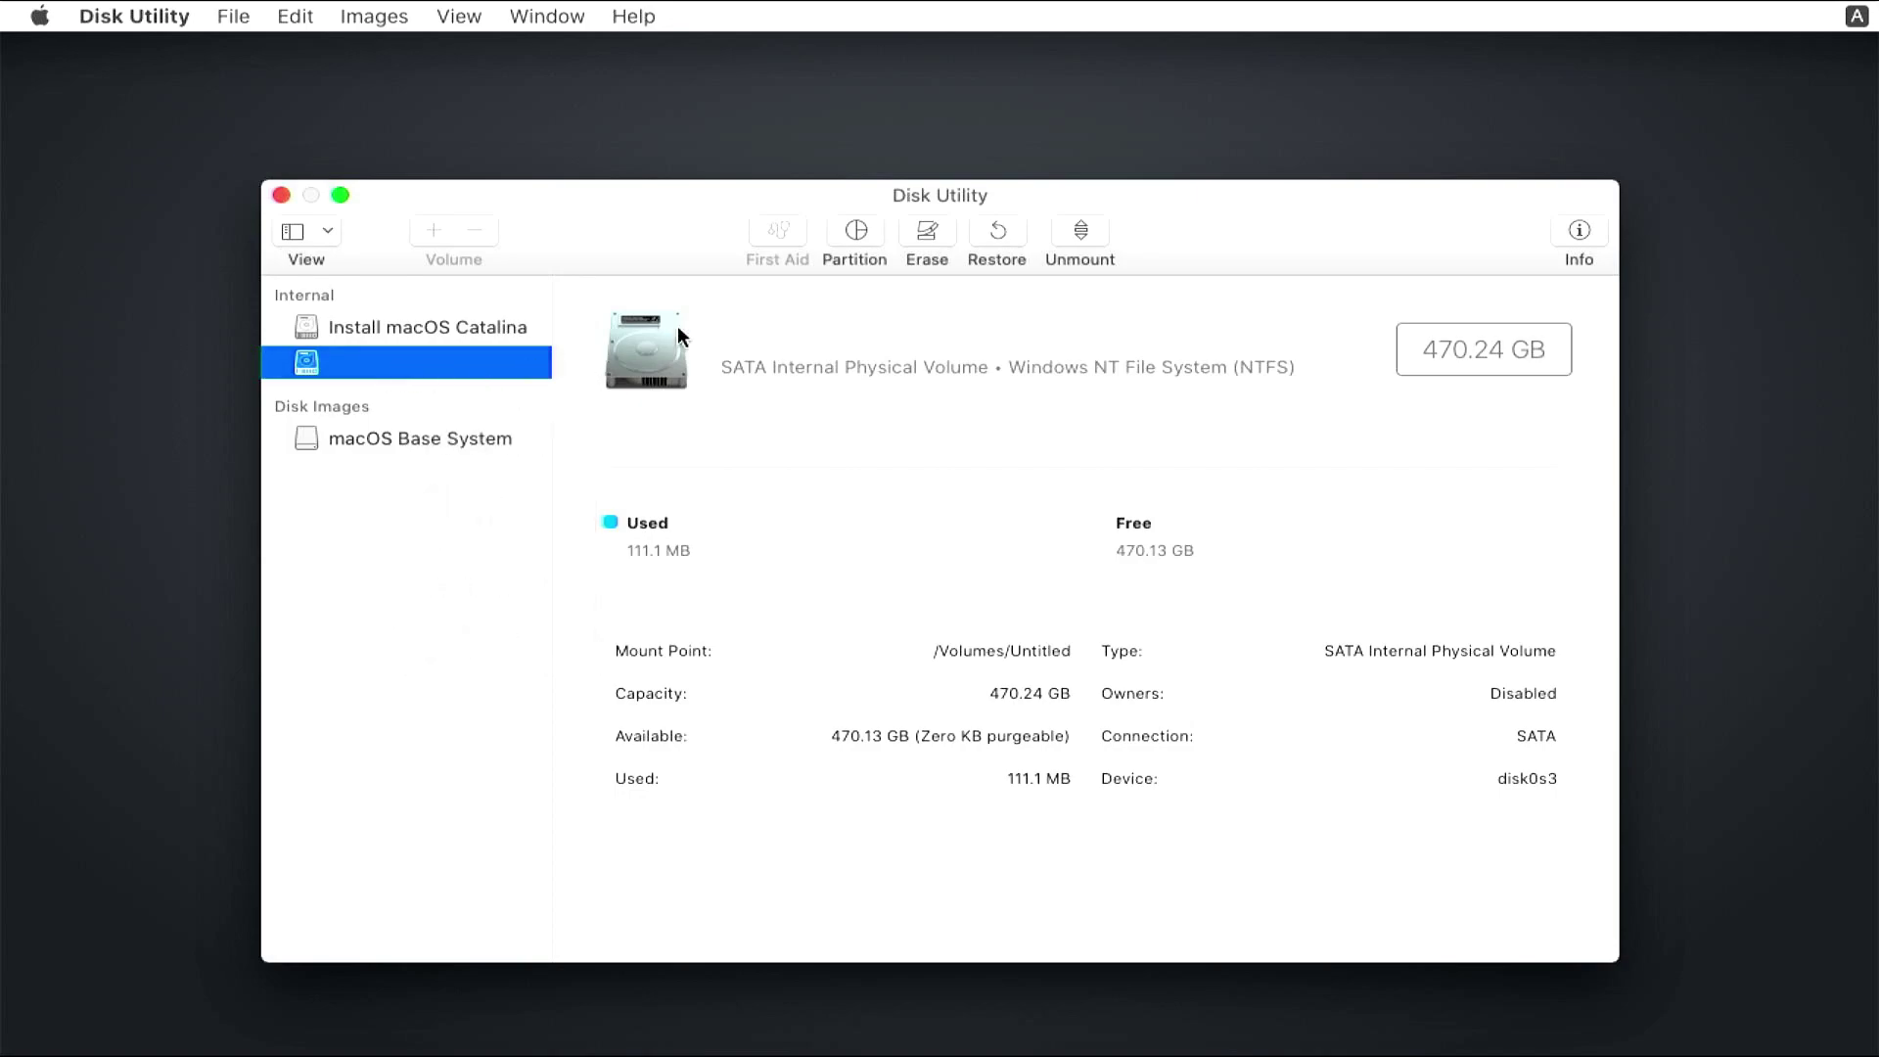
click(921, 229)
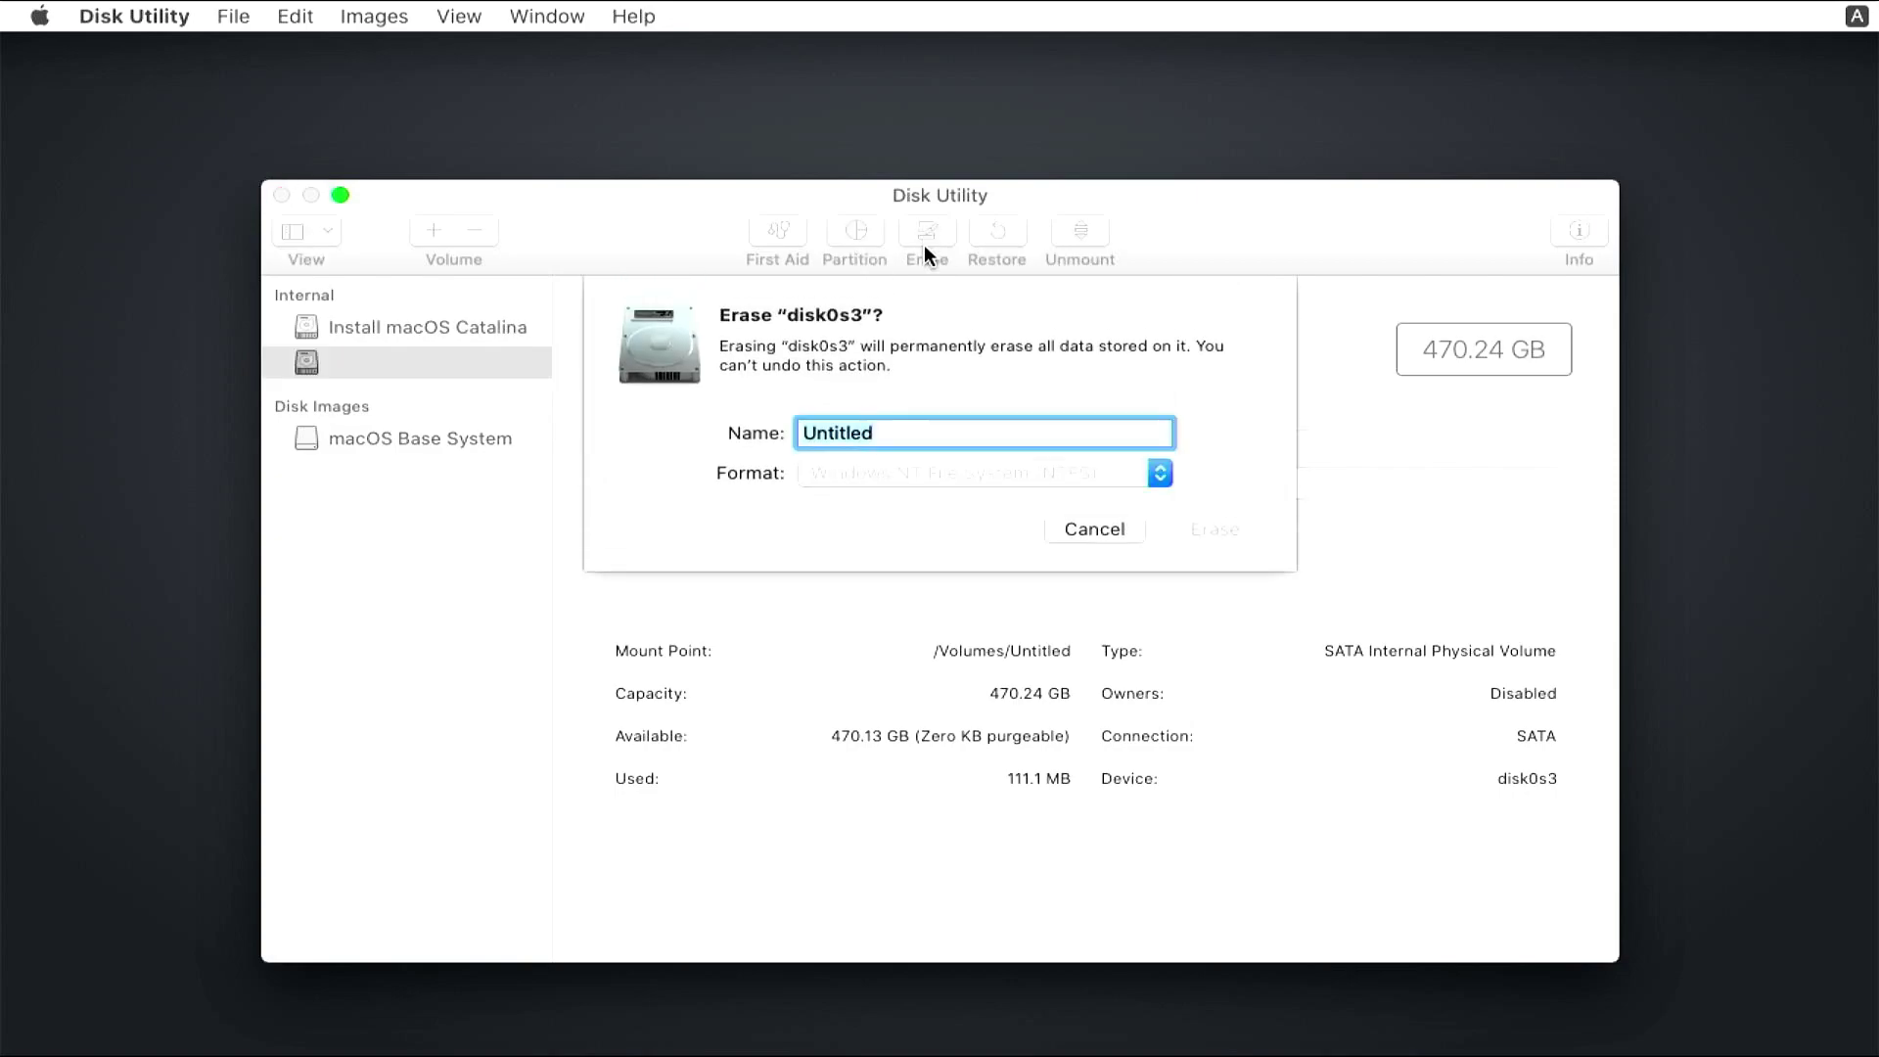
click(925, 471)
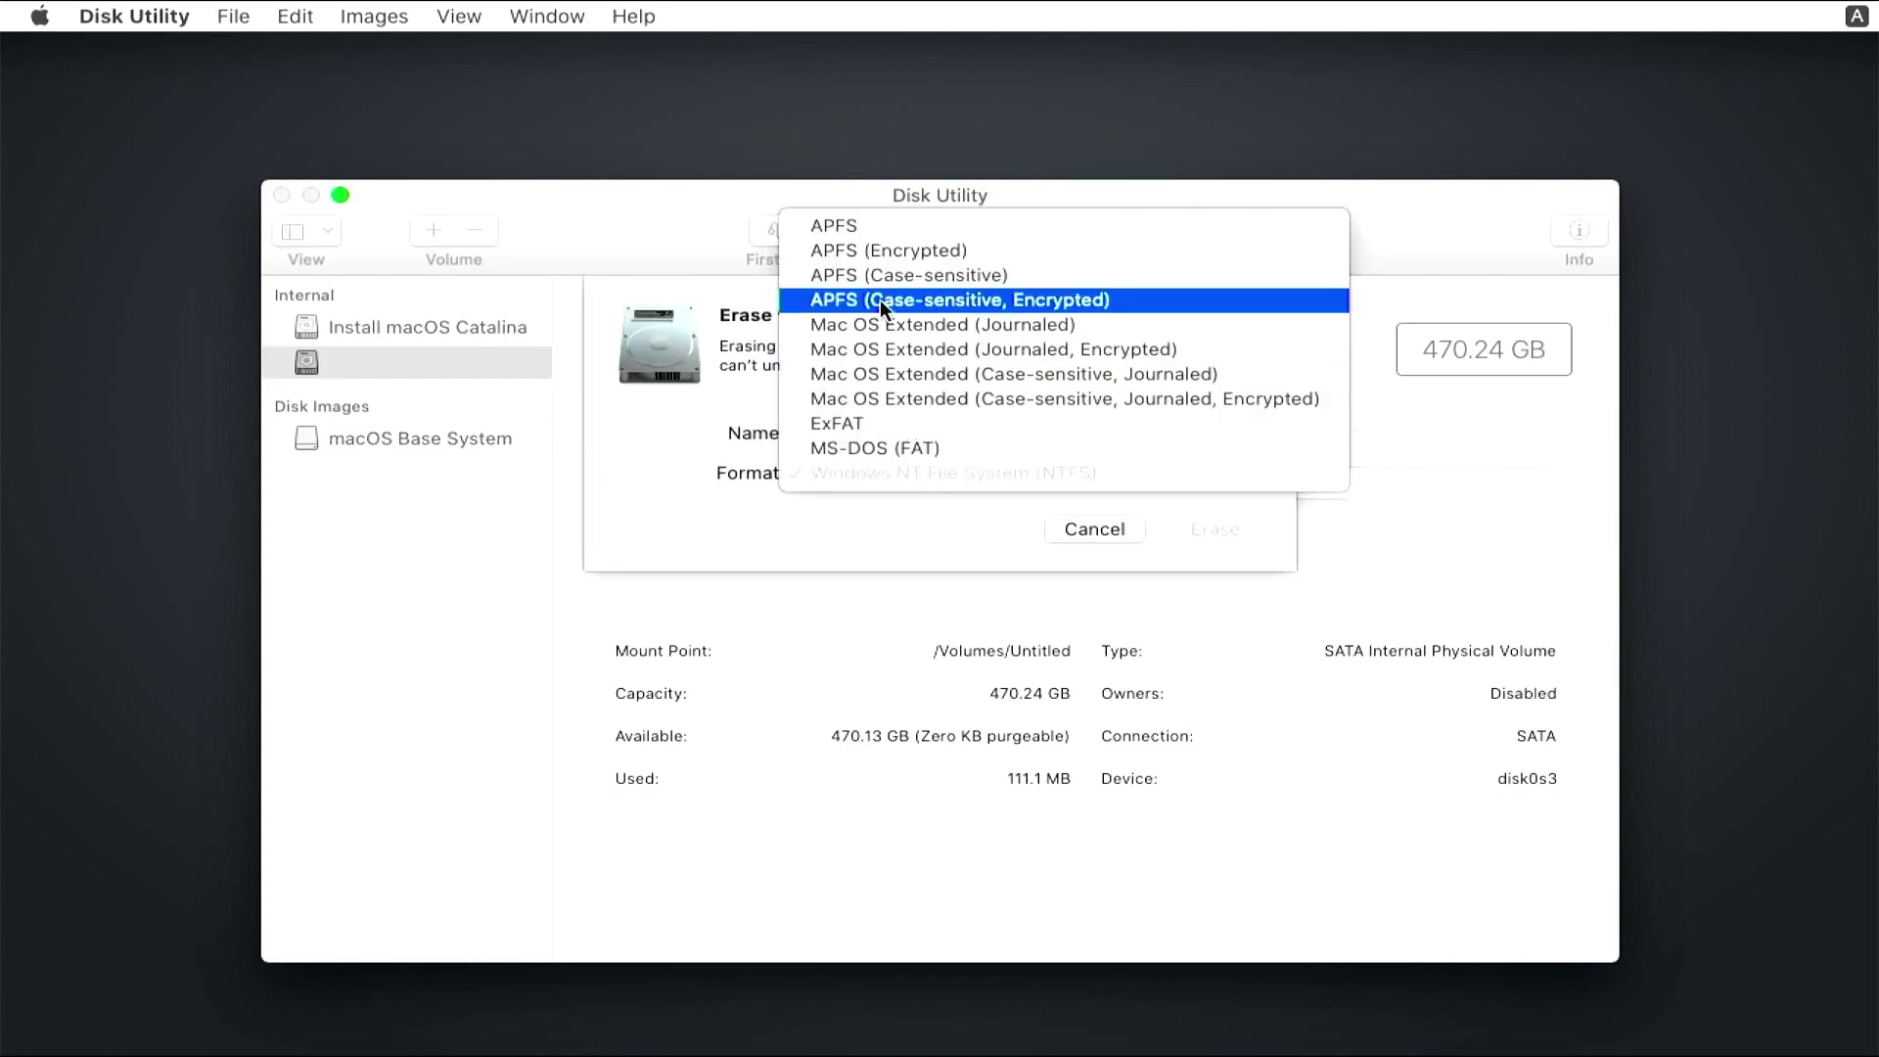
click(883, 225)
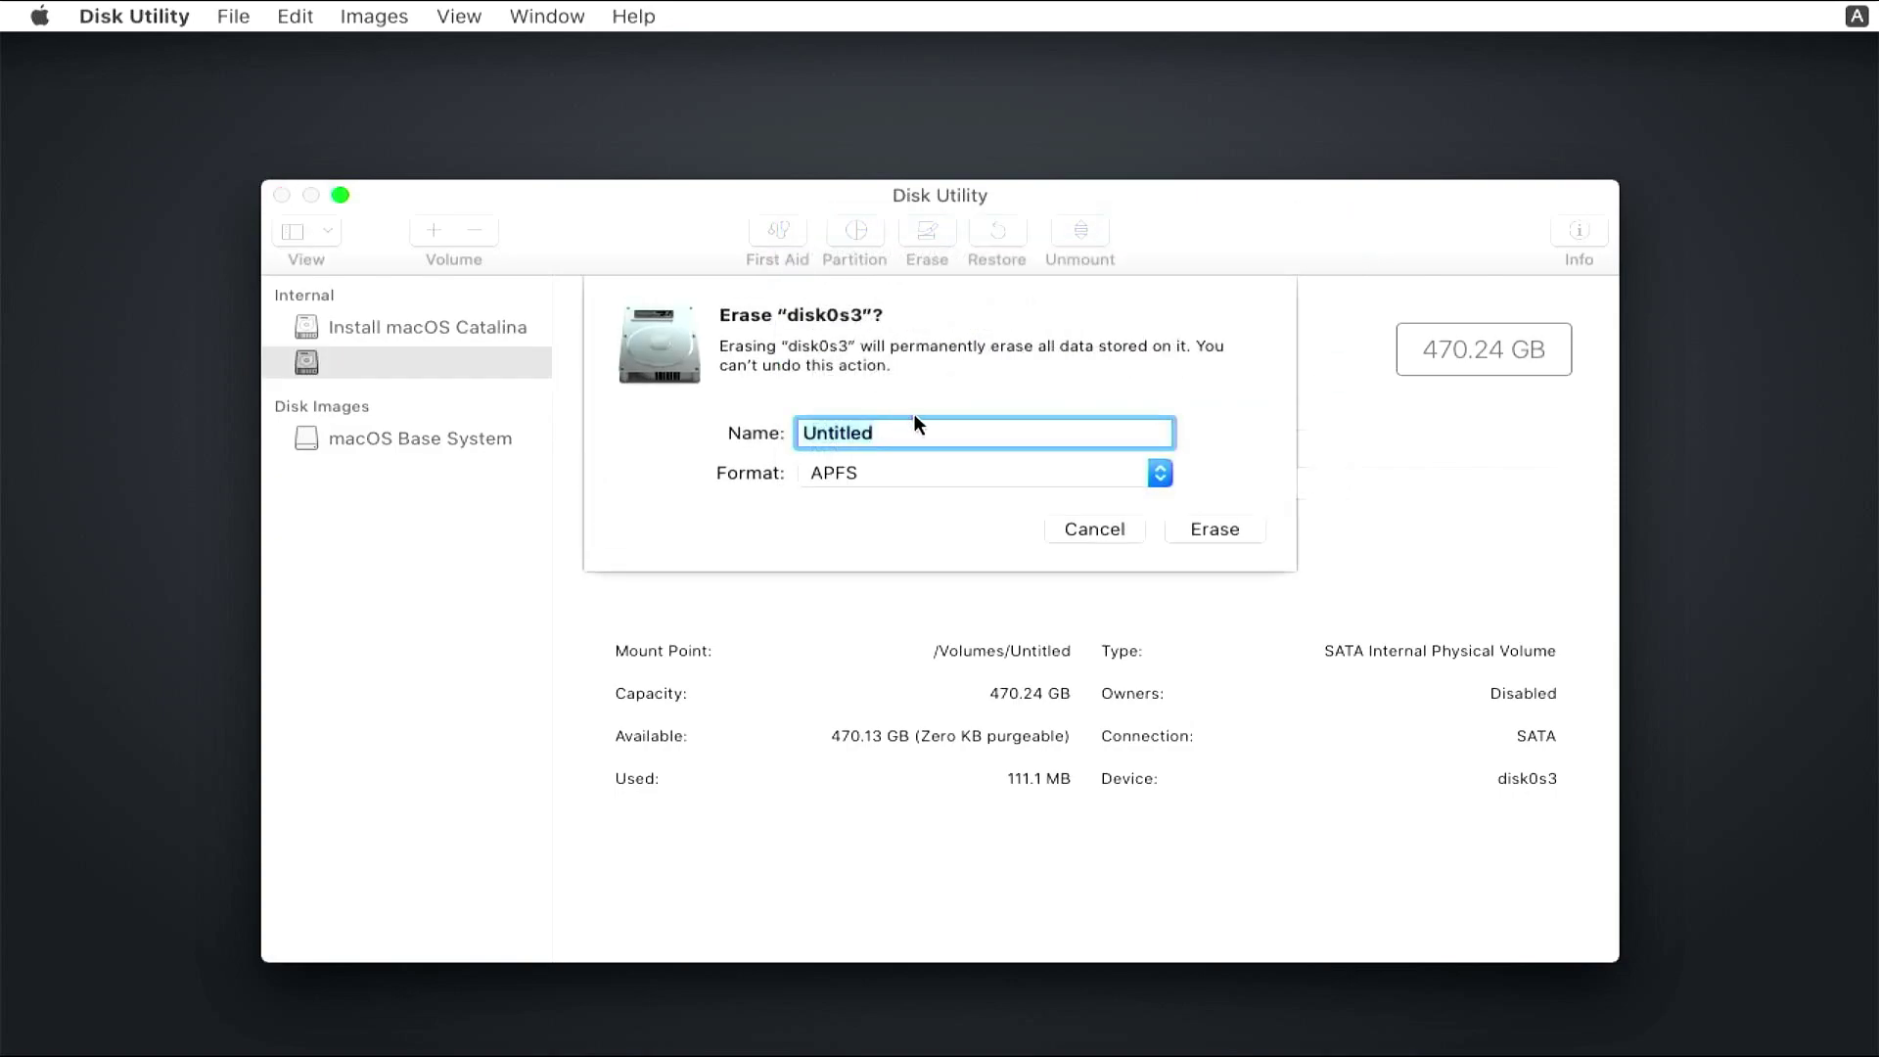
text(MacOS)
key(Tab)
click(1213, 529)
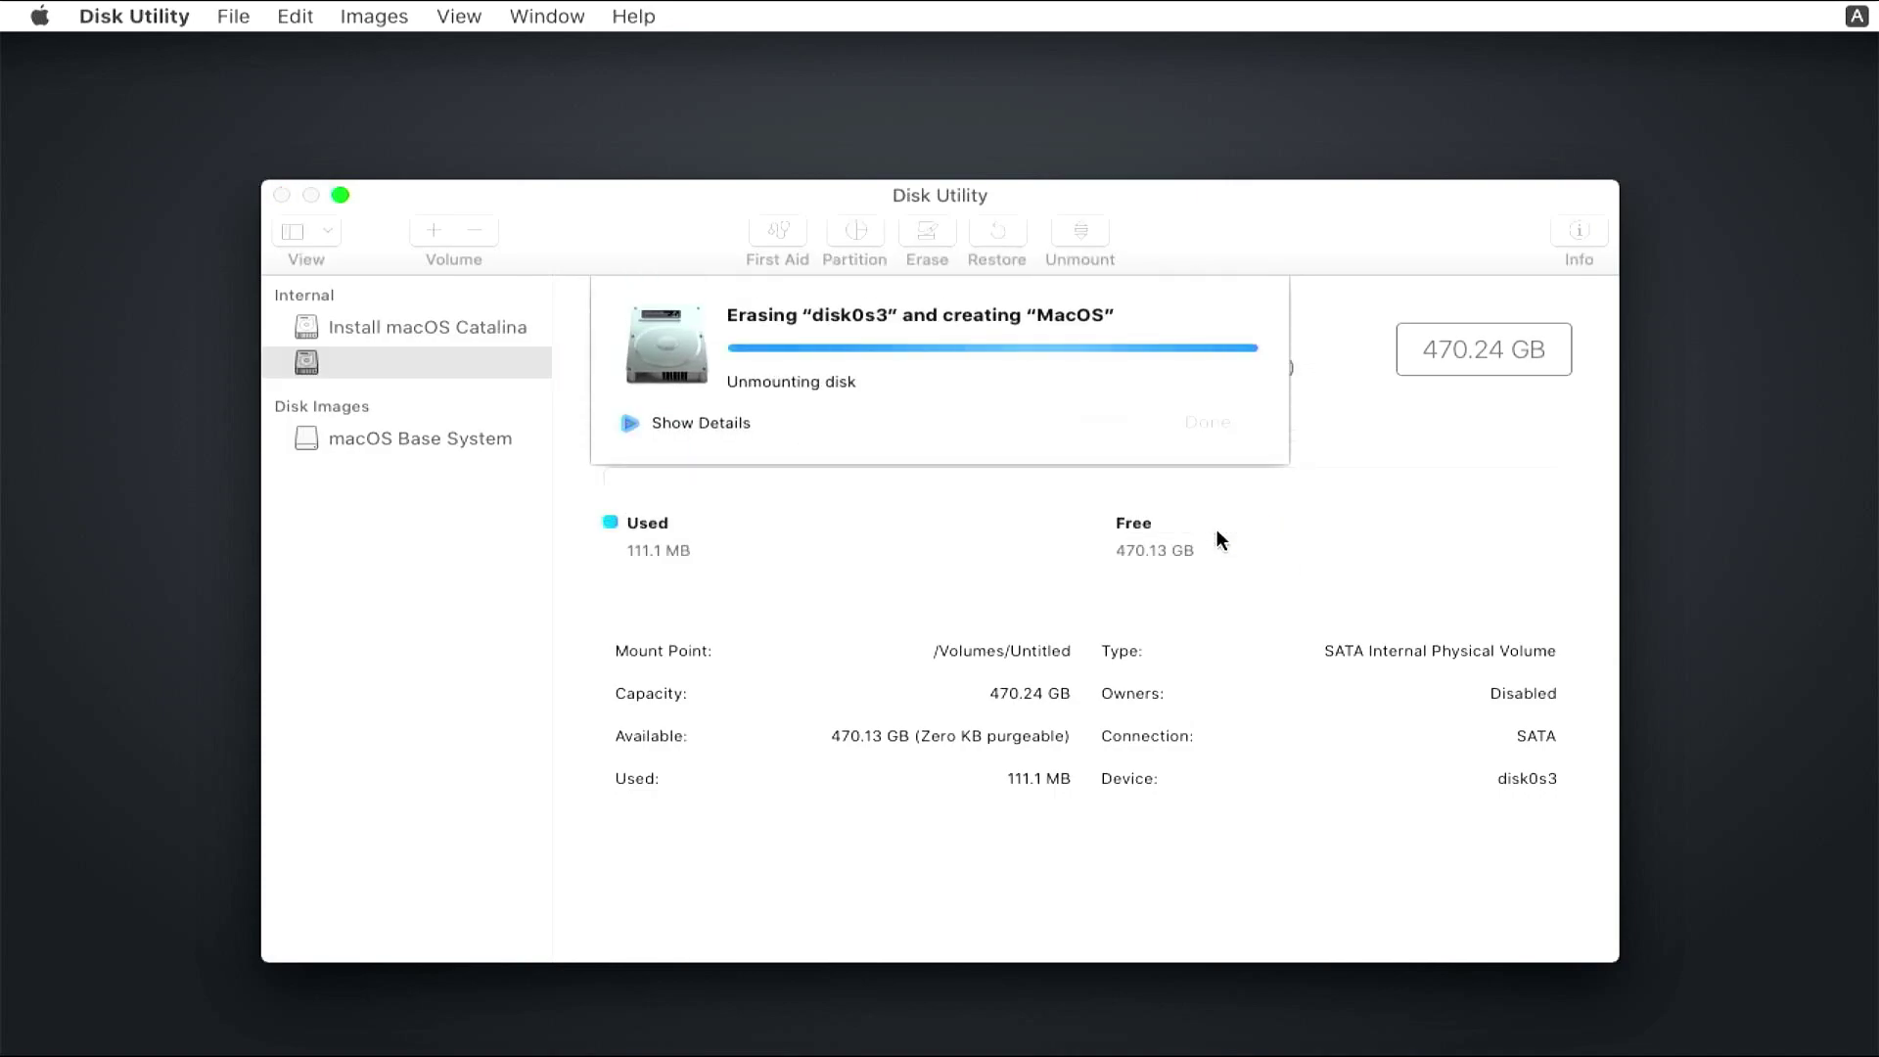
click(1213, 422)
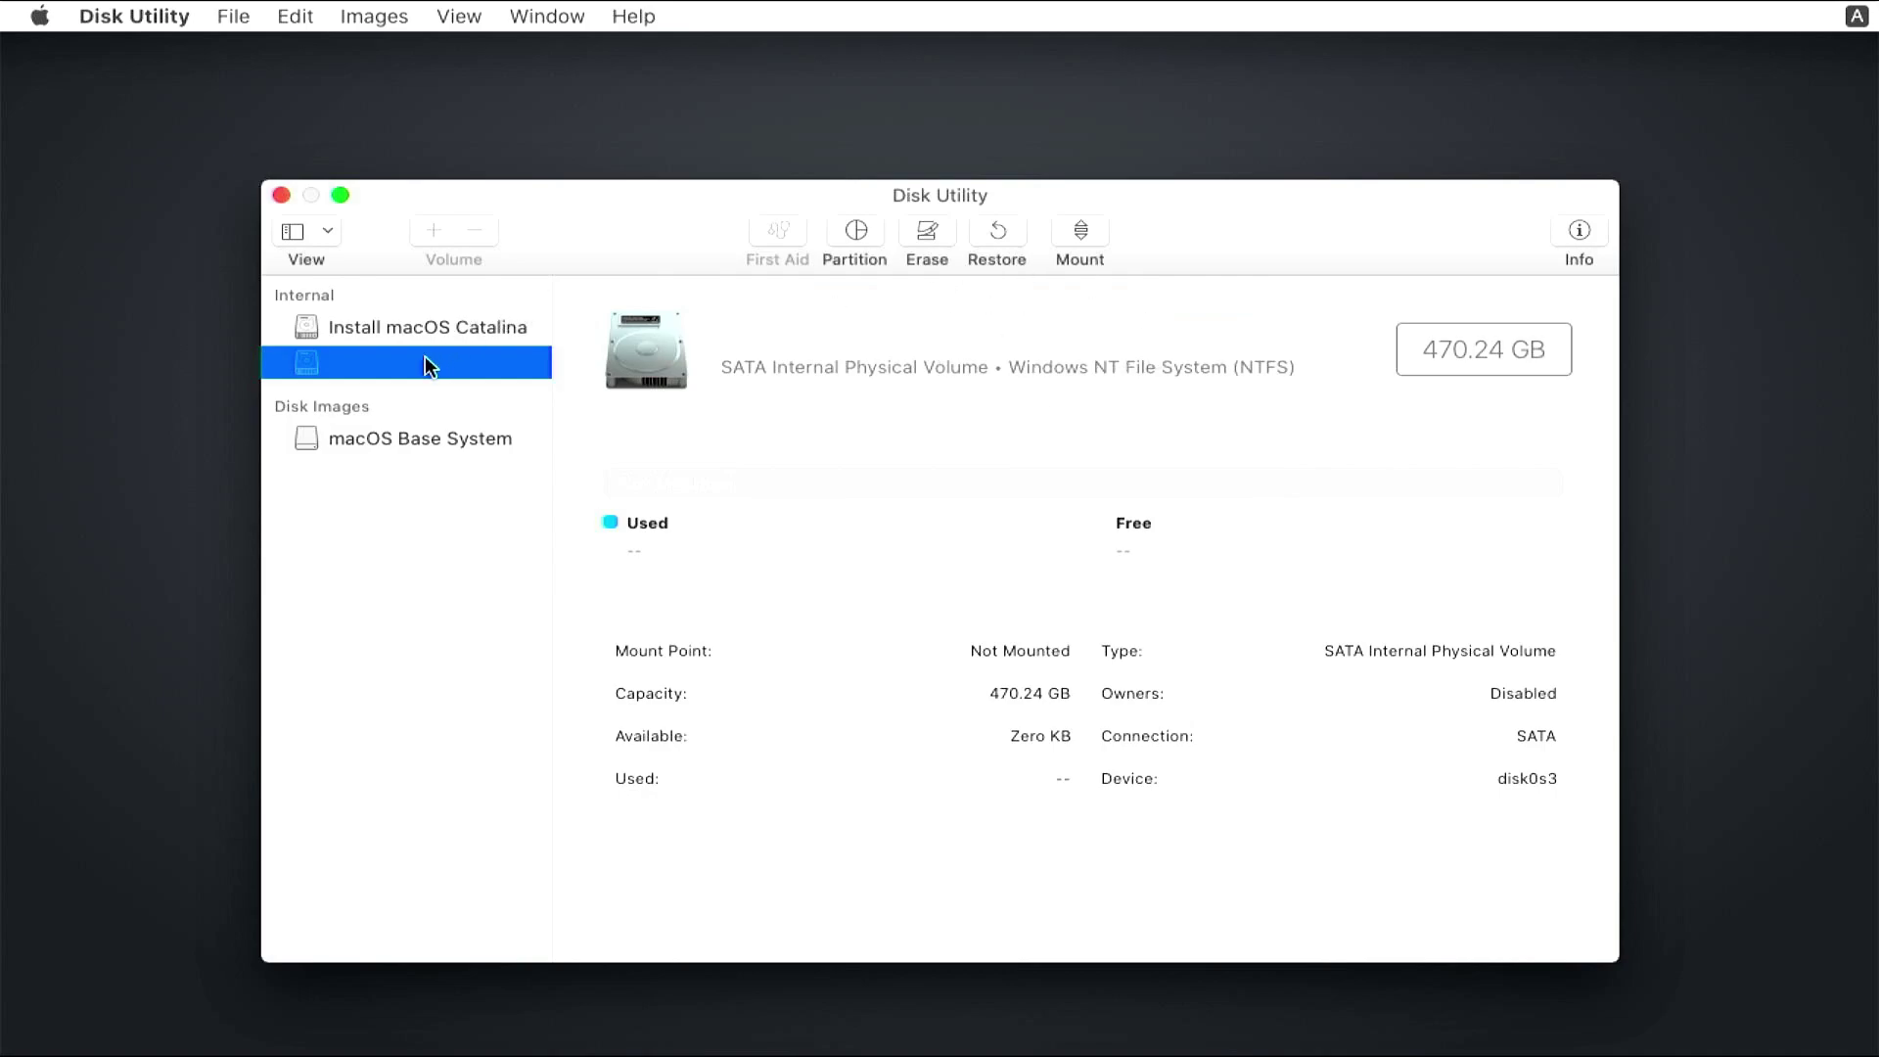
Restore the unnamed internal volume from Install macOS Catalina, and finish the restore
right_click(314, 368)
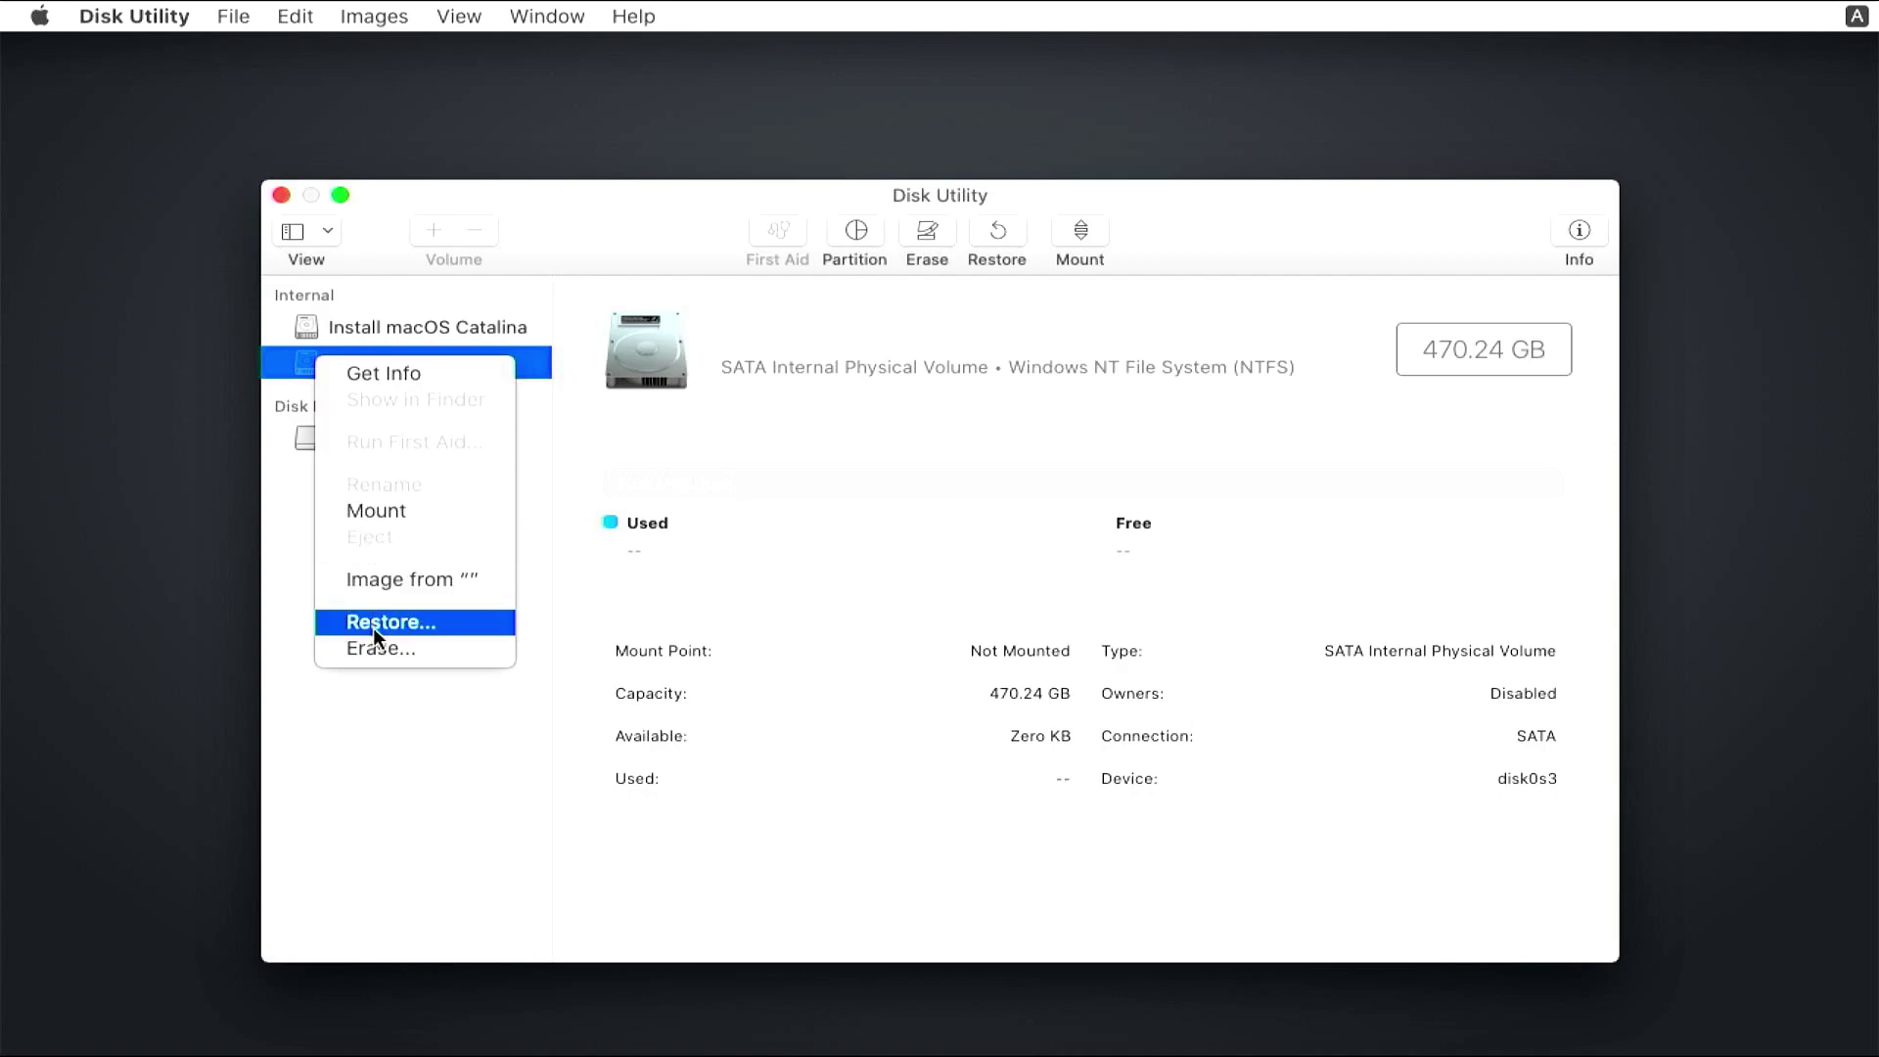
click(417, 624)
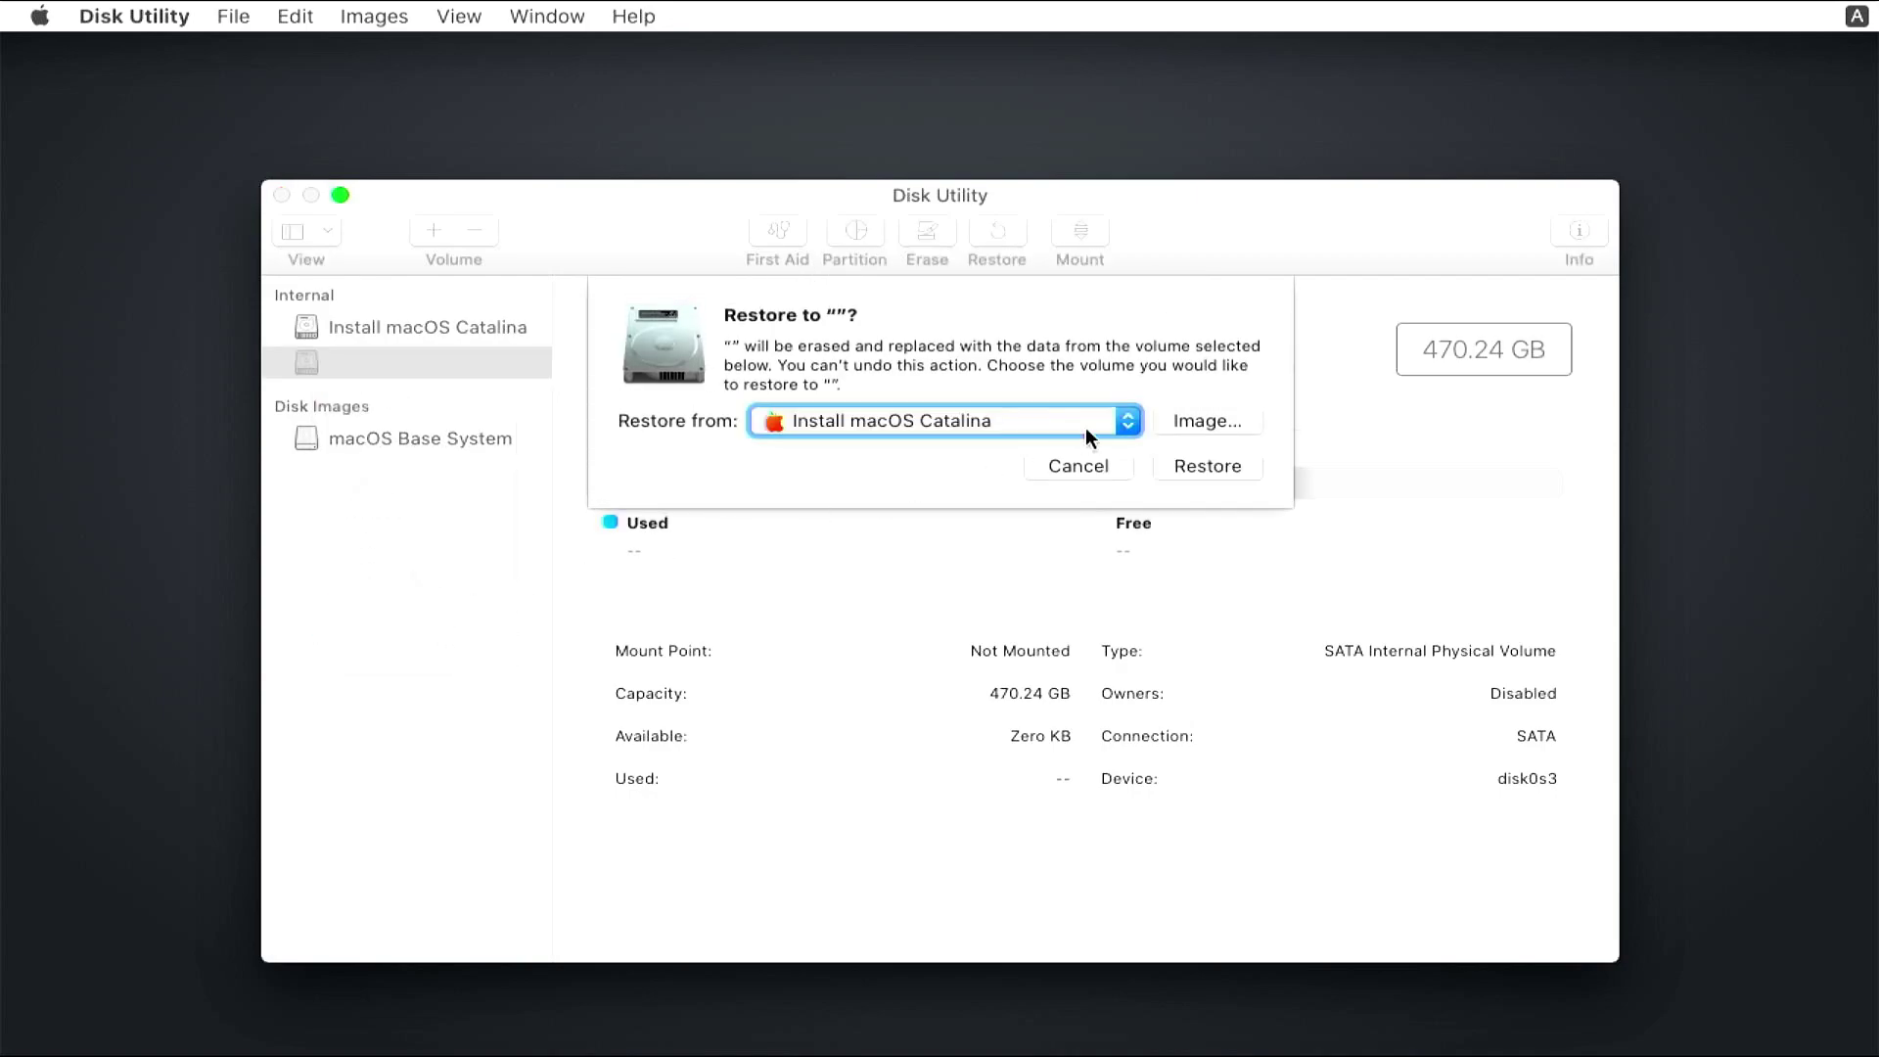
click(1211, 467)
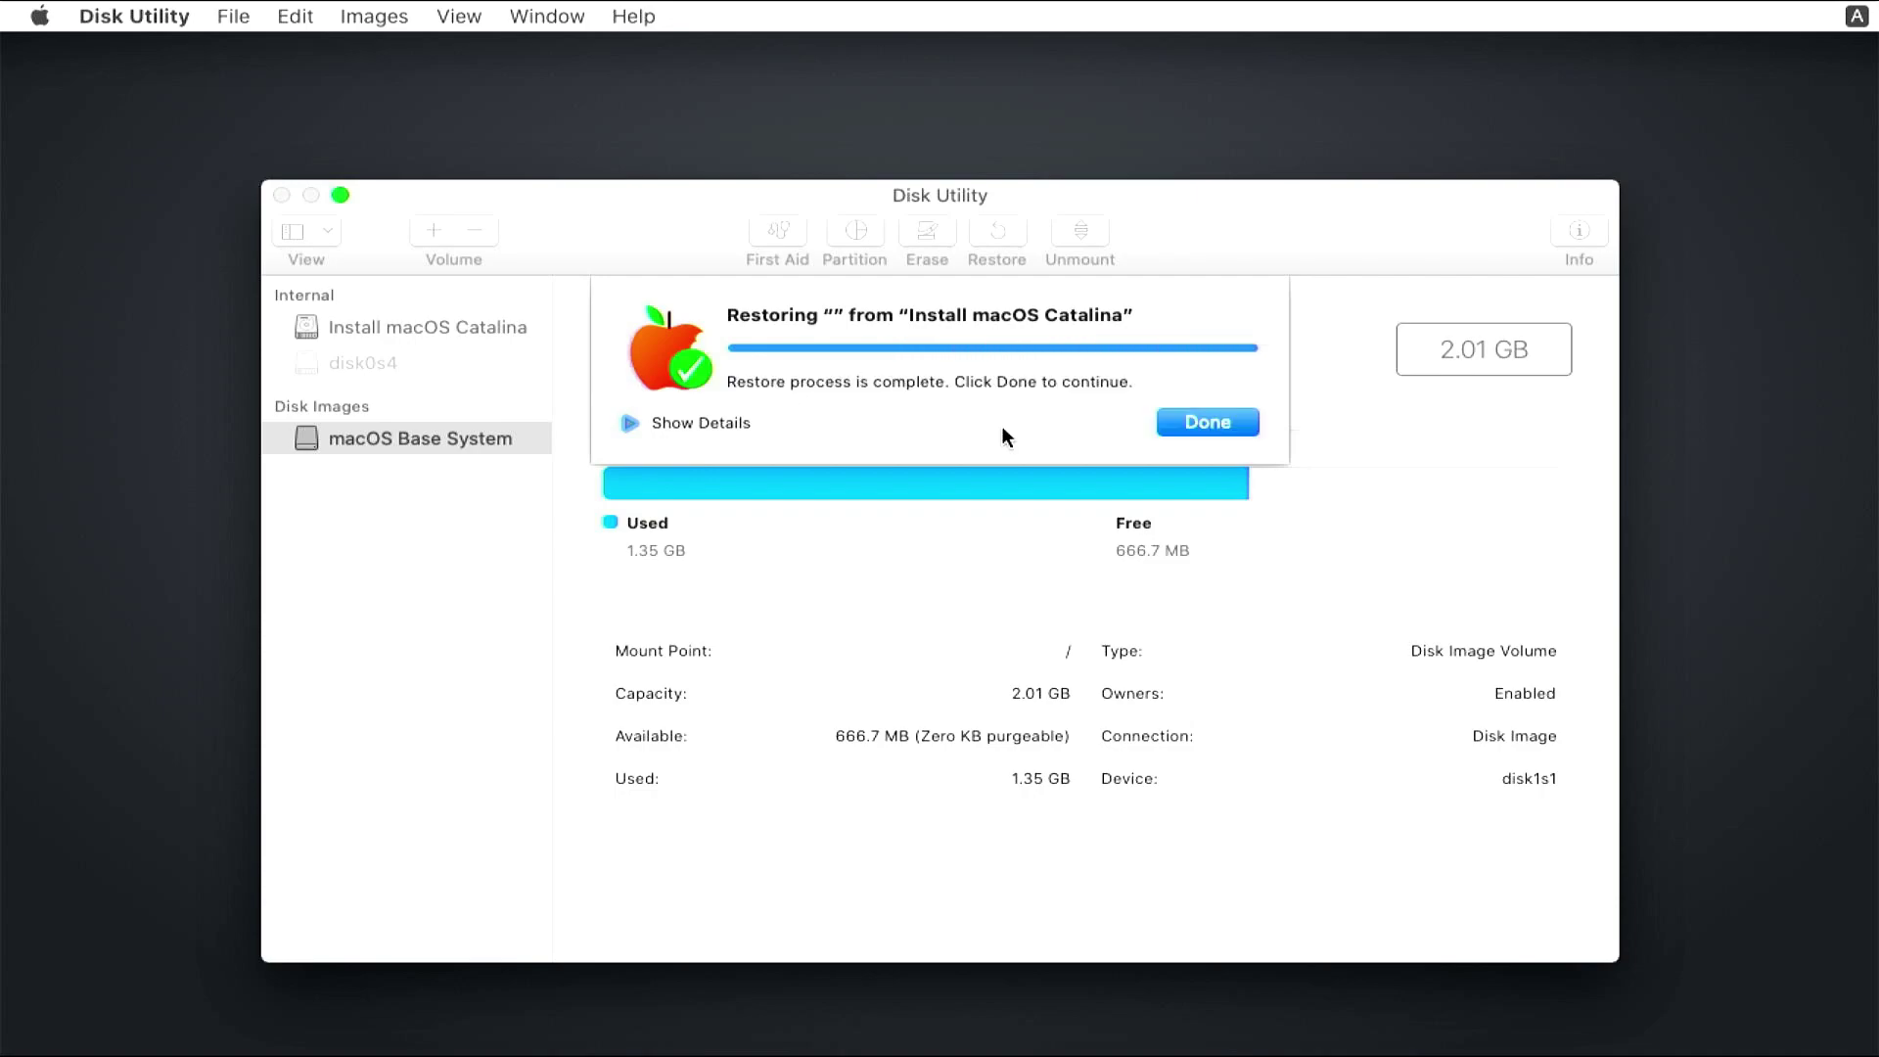
click(1199, 421)
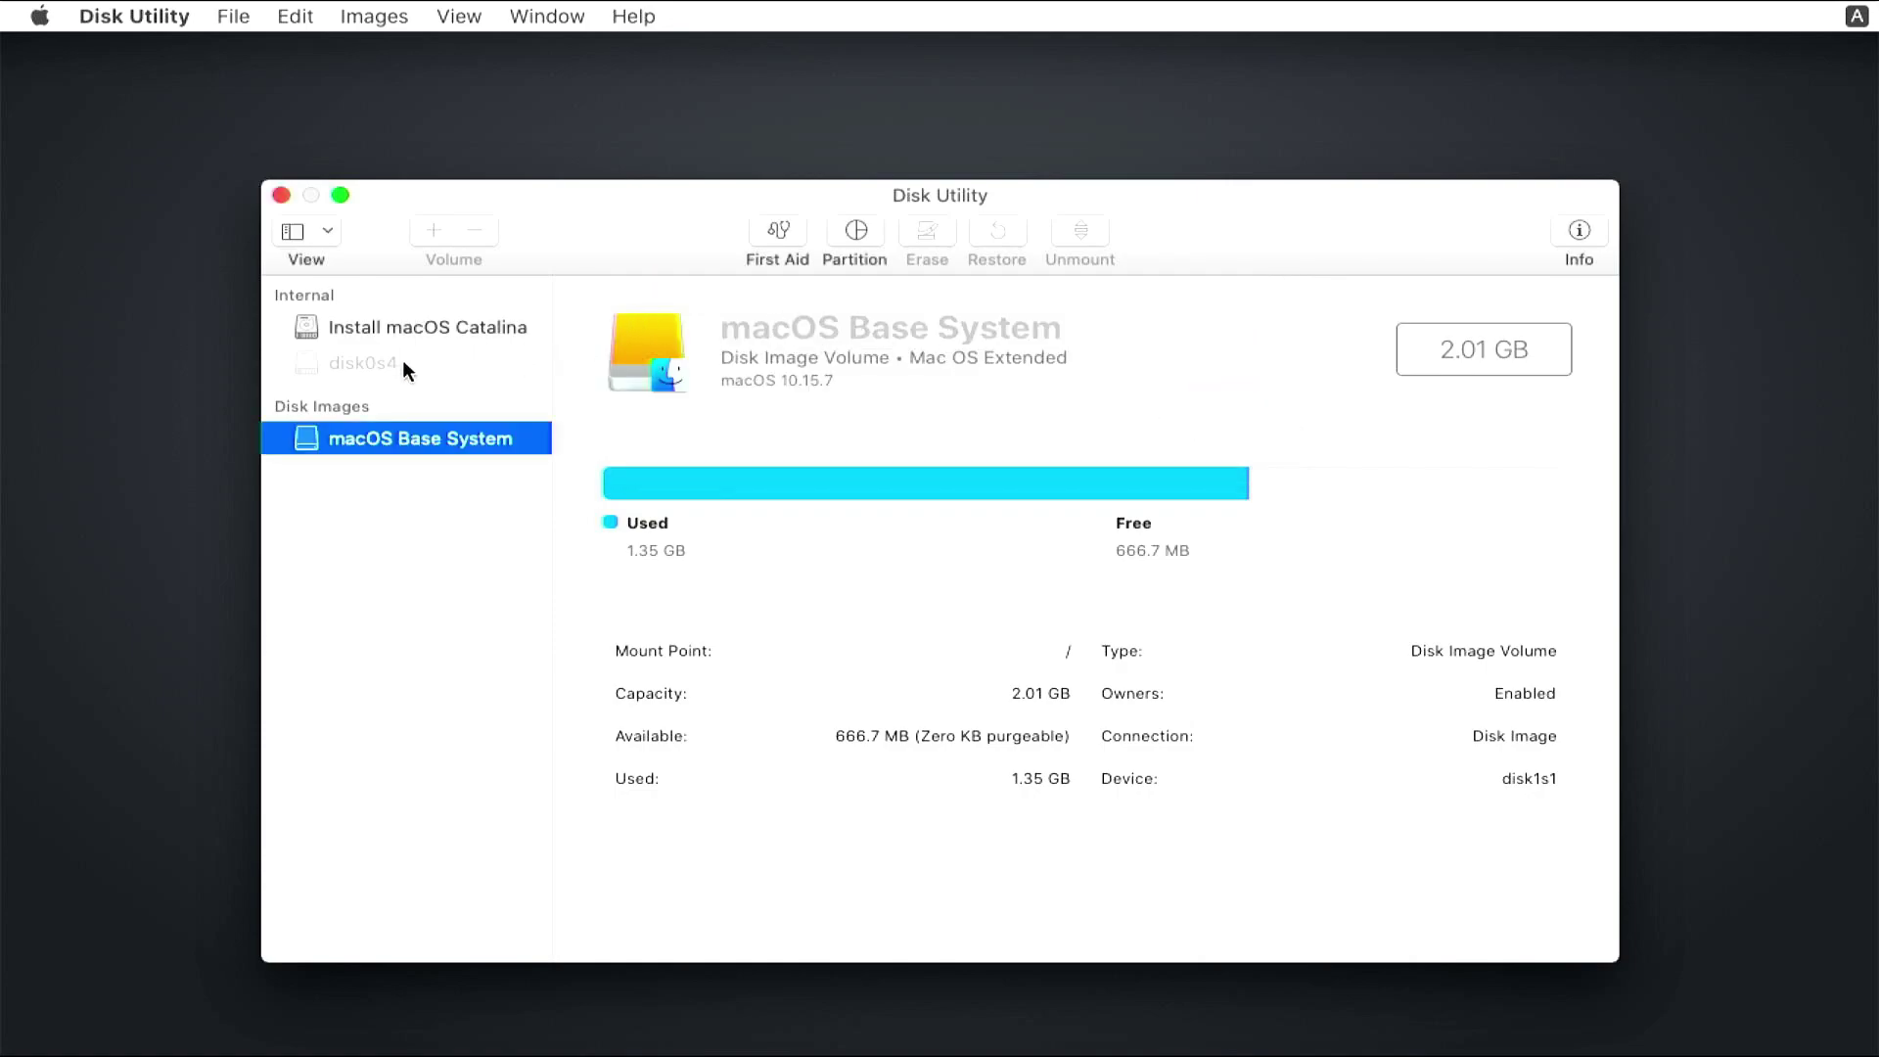
Erase the disk0s4 volume with the name MacOS and the APFS format
click(375, 364)
right_click(375, 367)
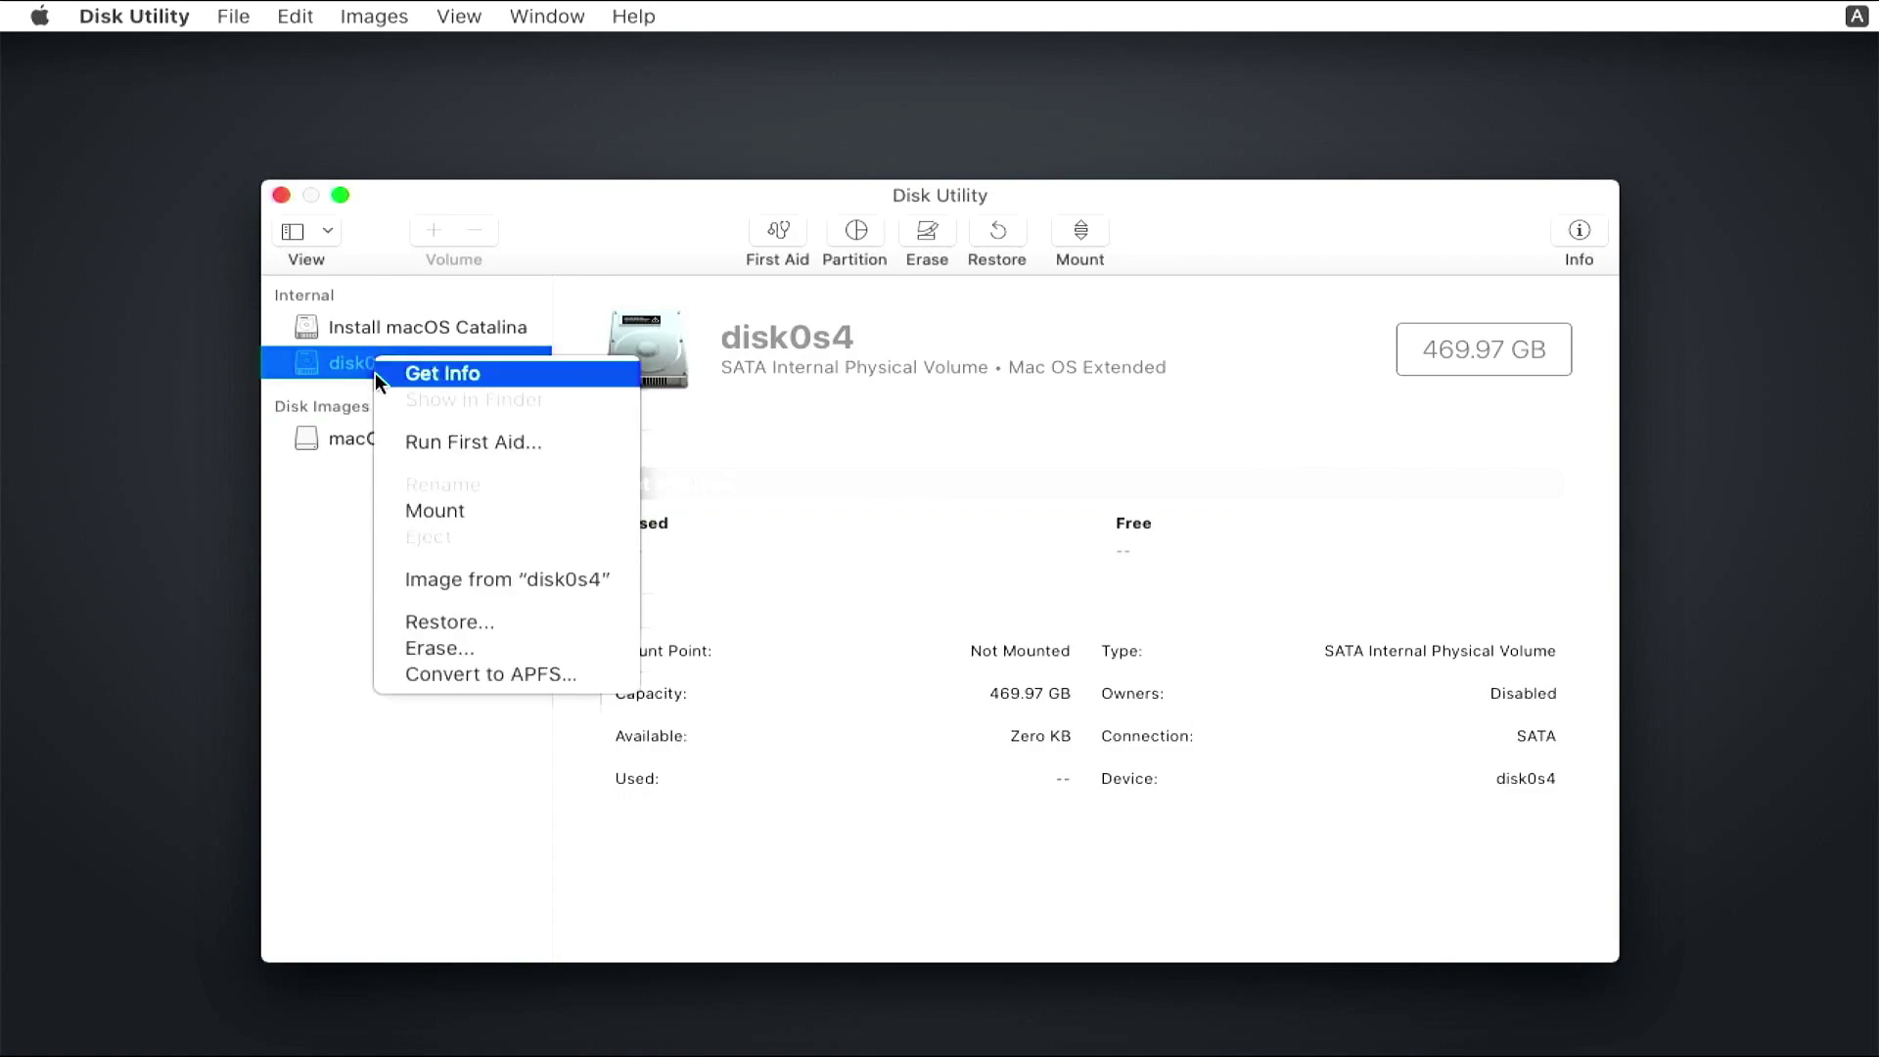
click(461, 650)
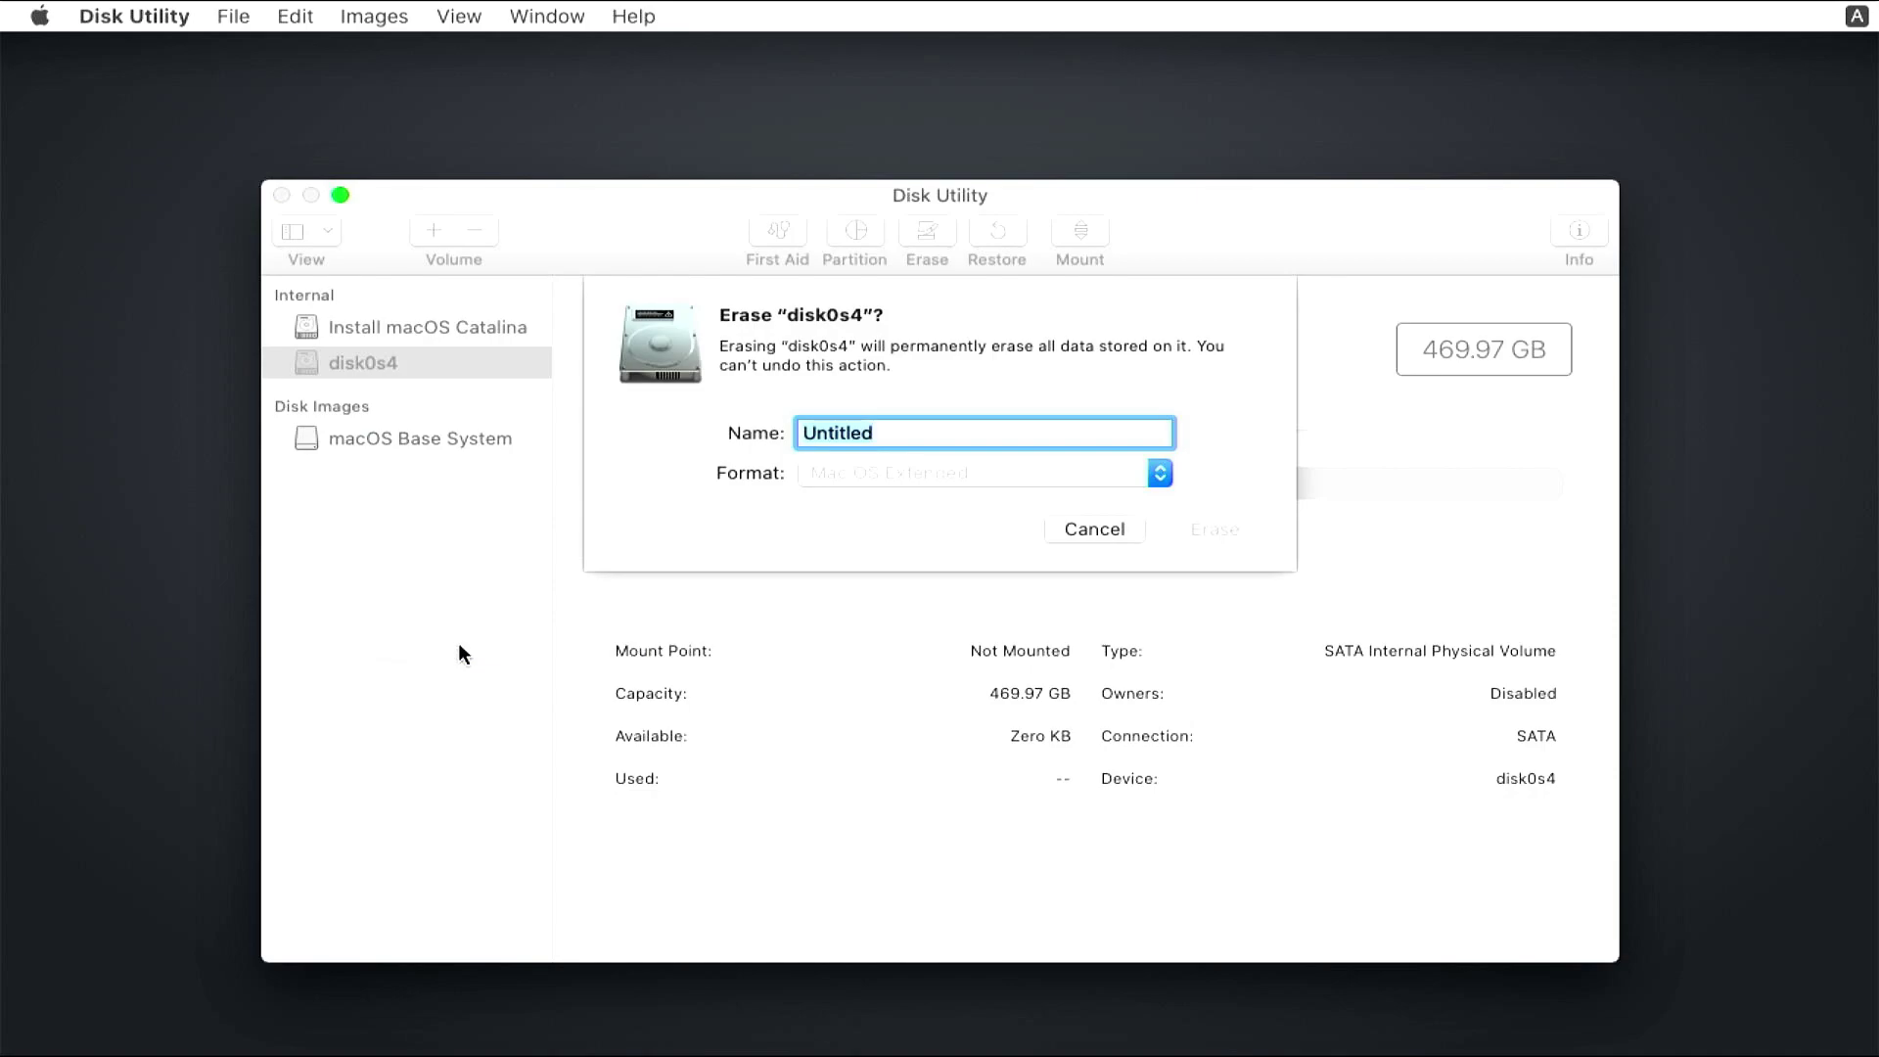
text(MacOS)
click(1047, 470)
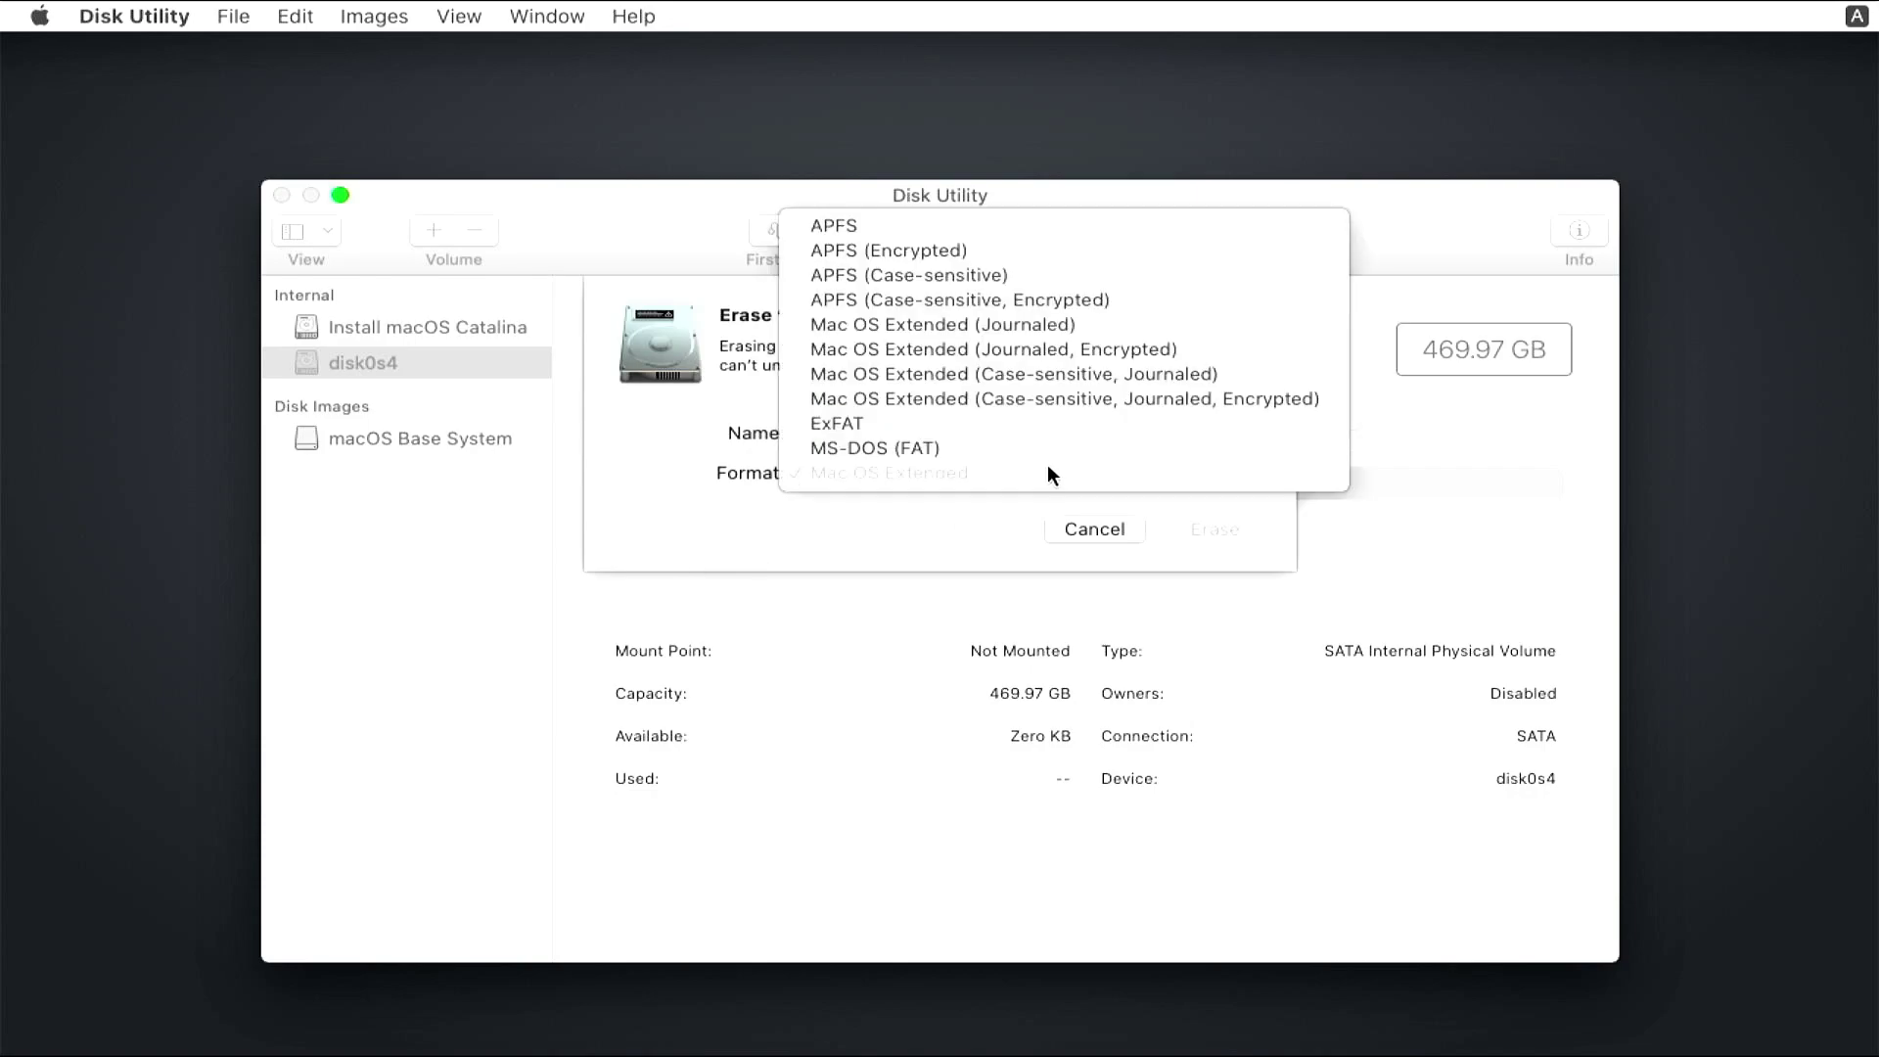
click(848, 227)
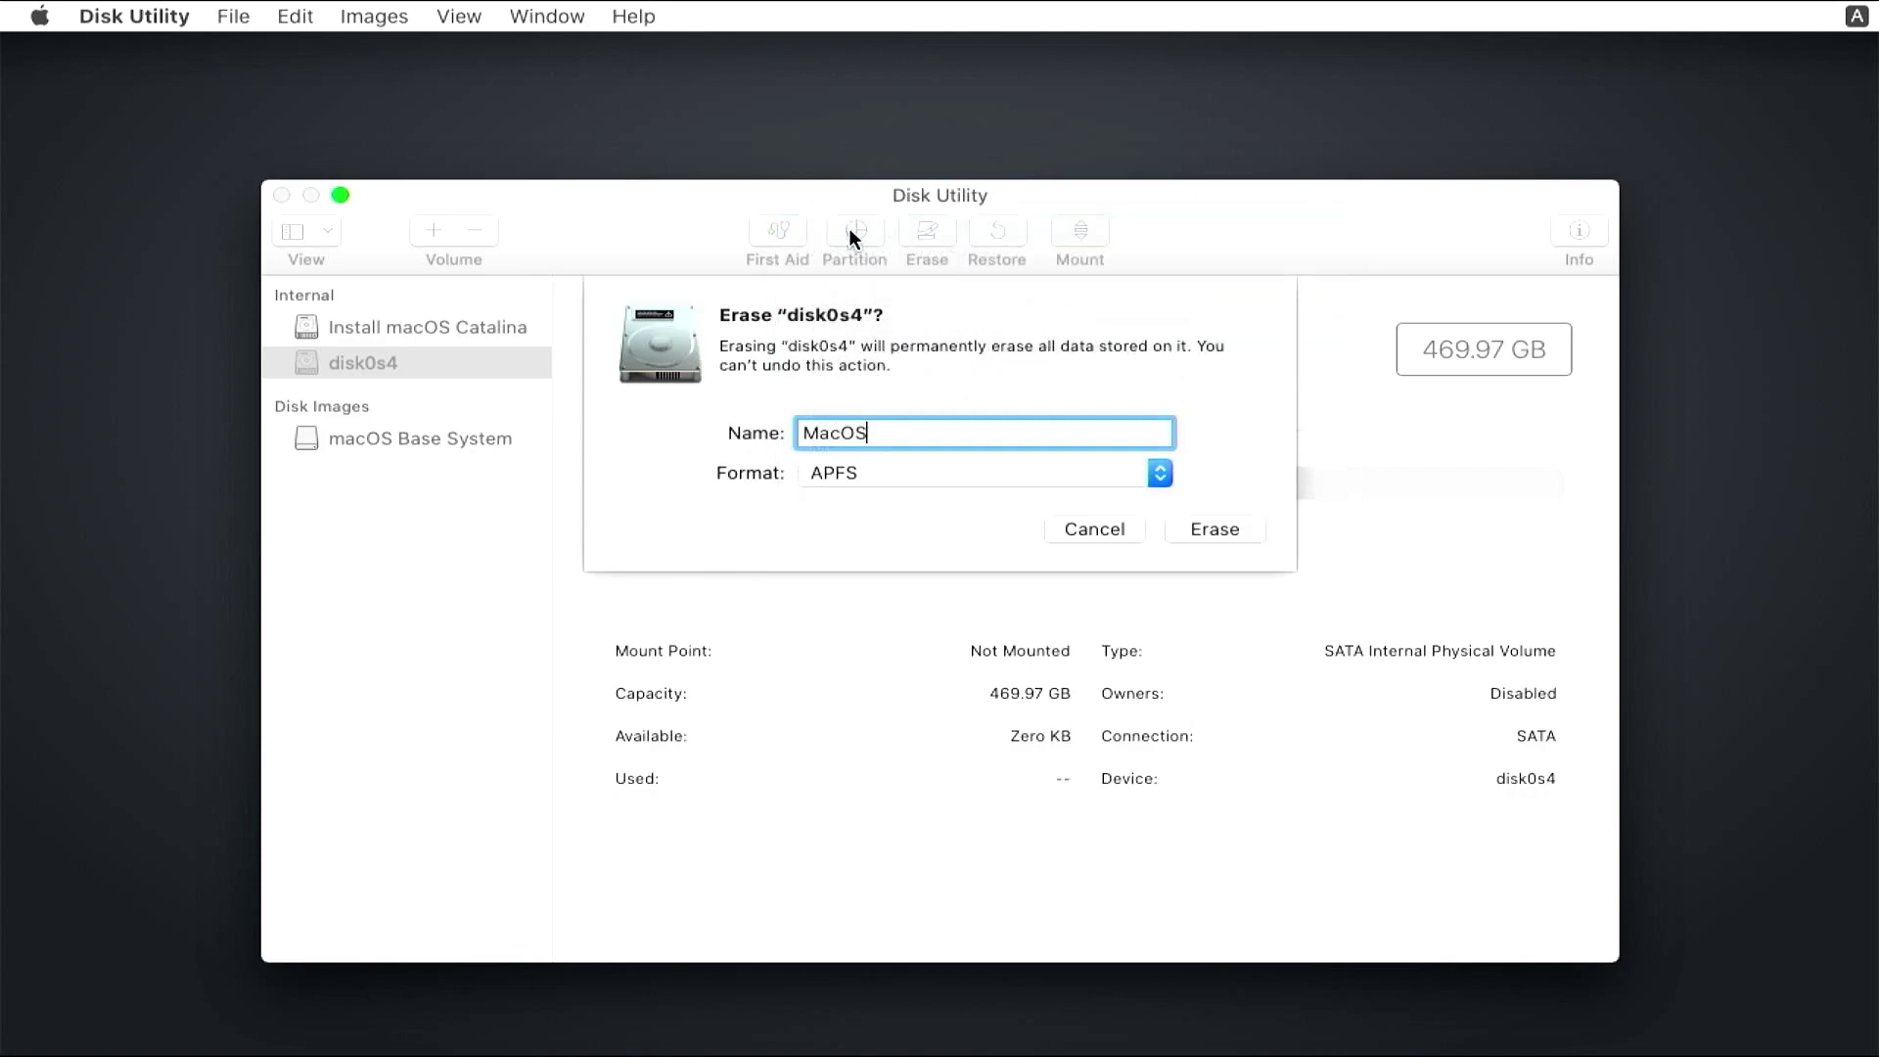
click(1215, 529)
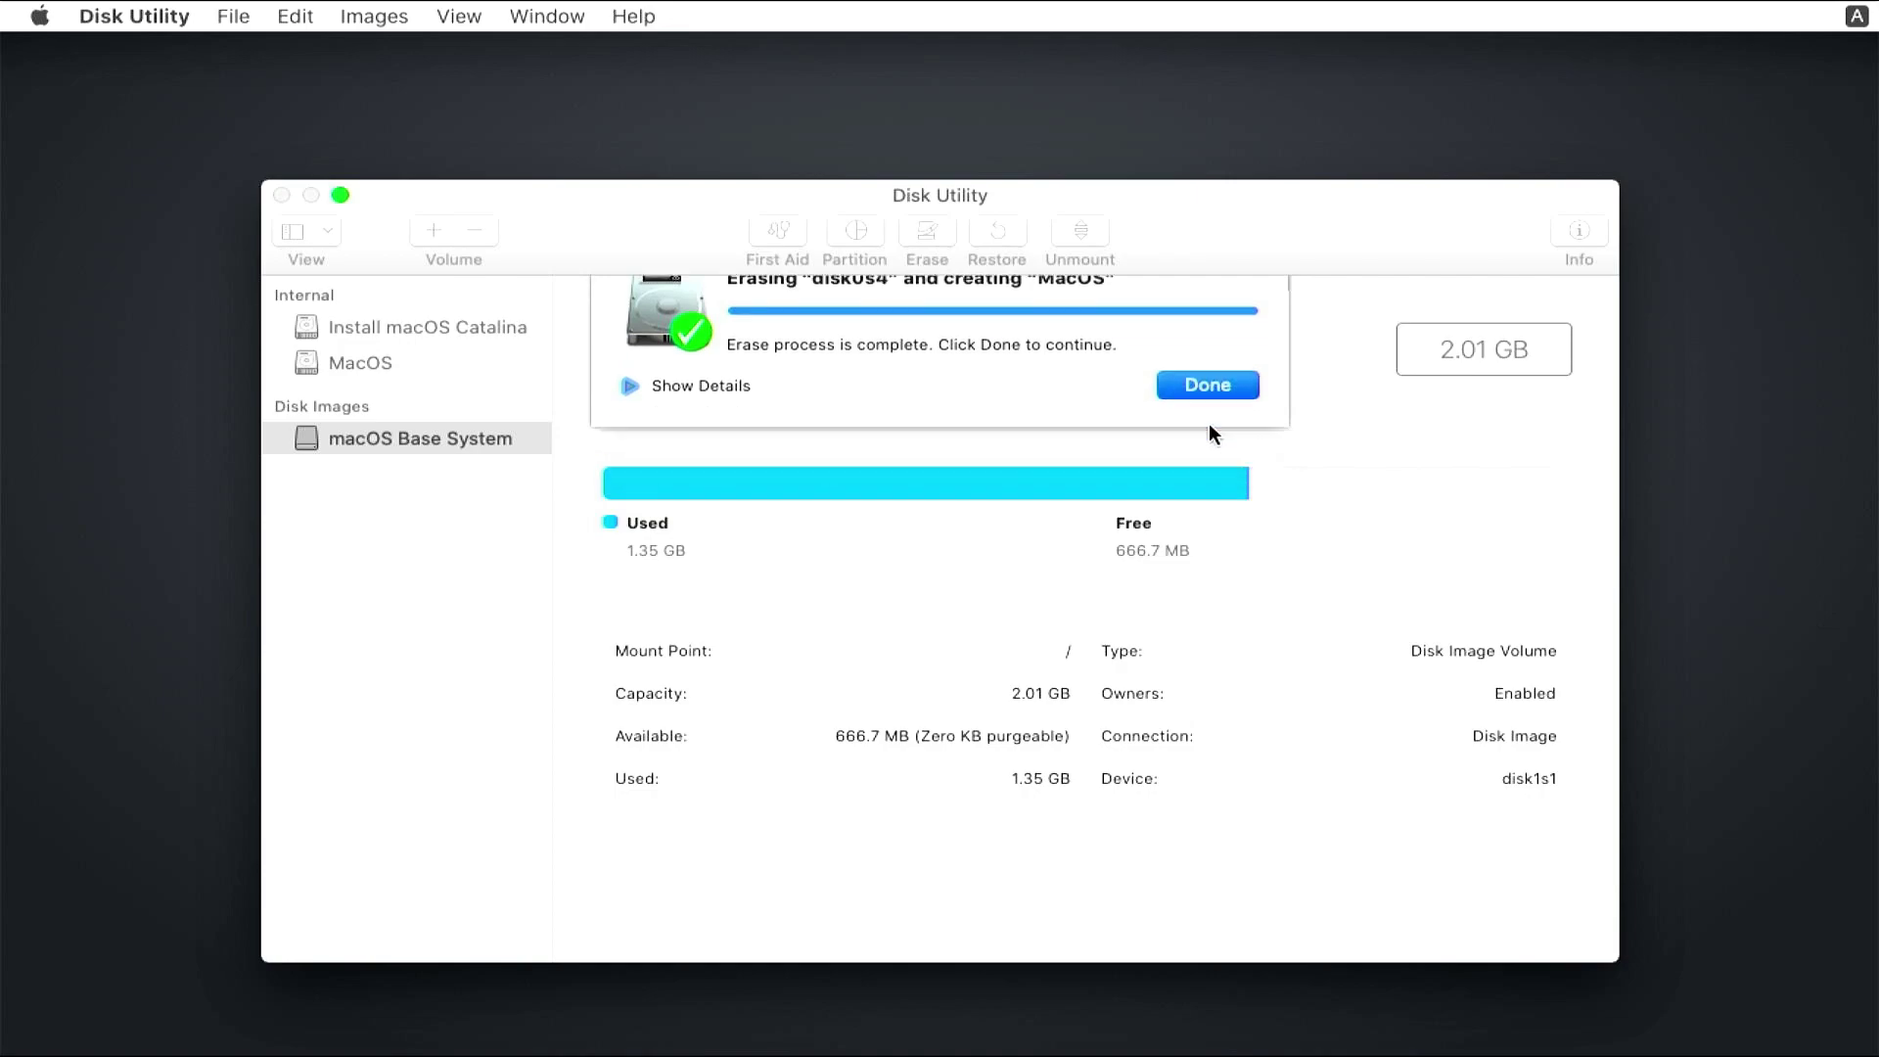
Dismiss the finished erase, view the new MacOS volume's details, and close Disk Utility
click(1209, 424)
mouse_move(516, 293)
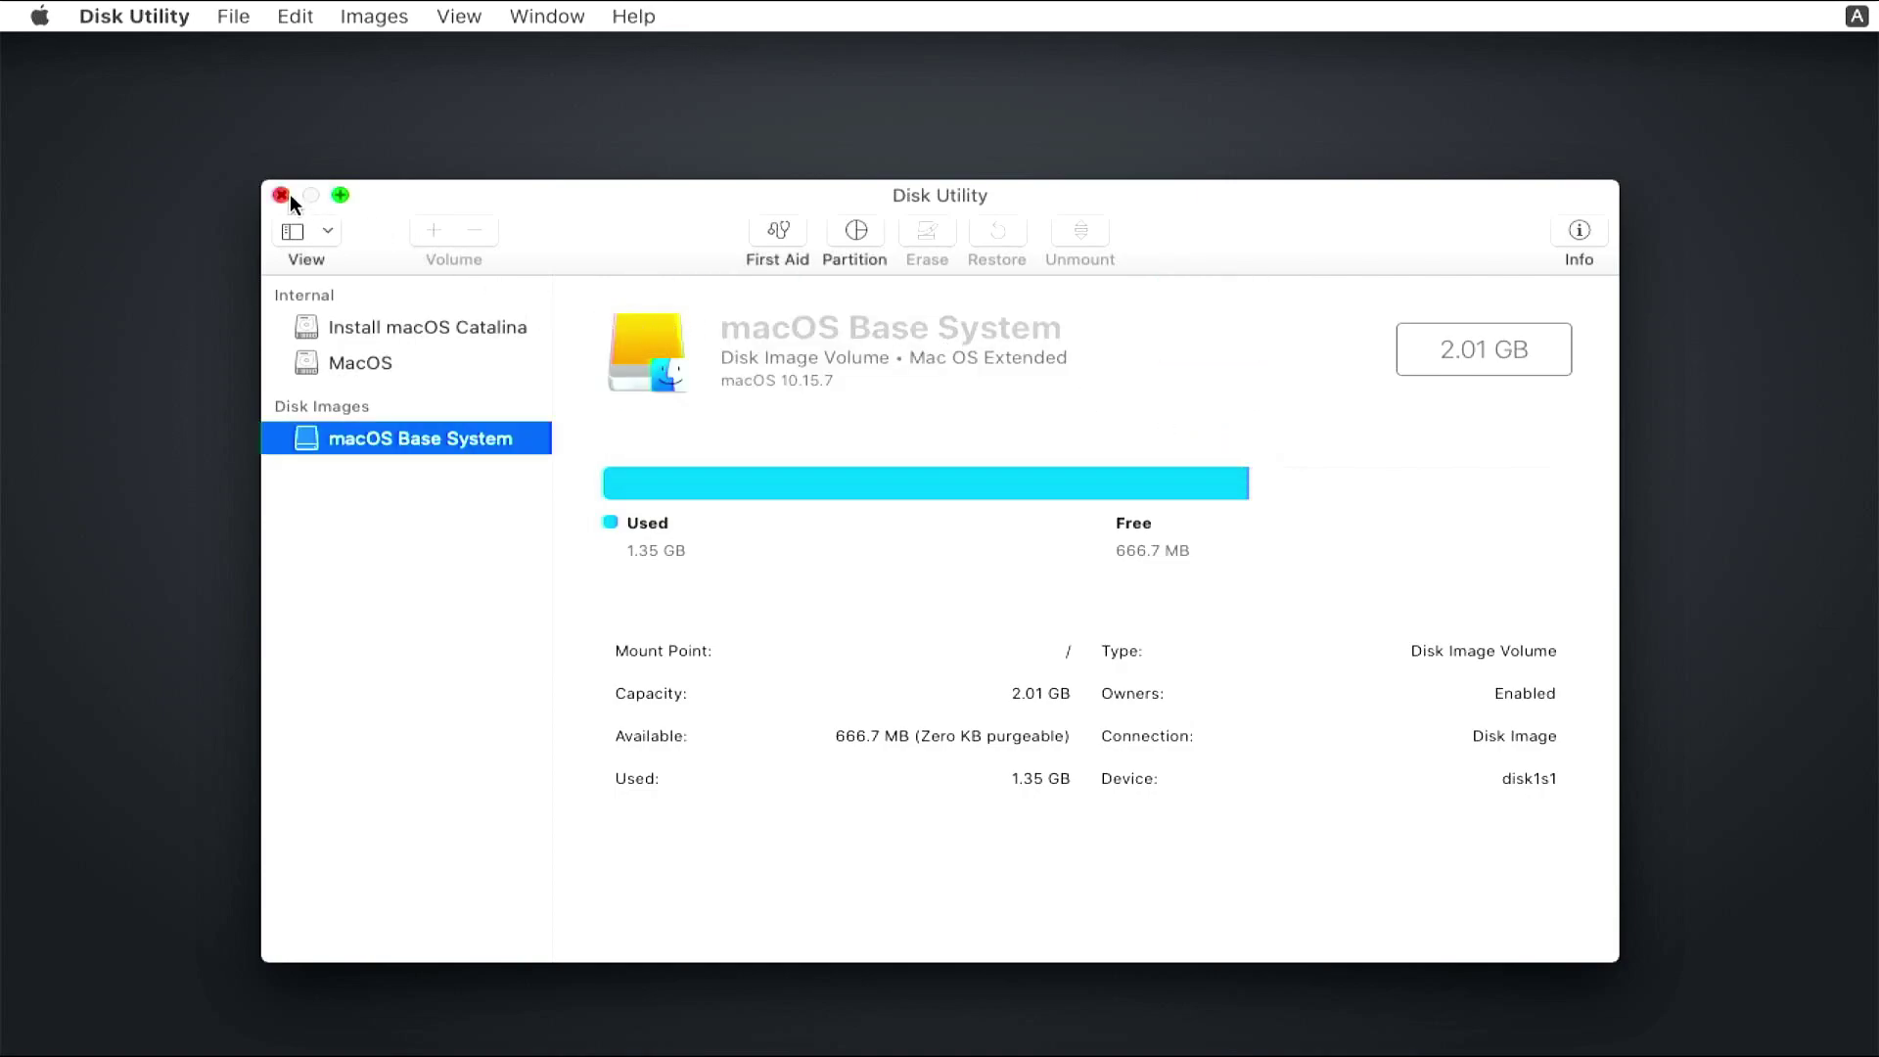
click(350, 364)
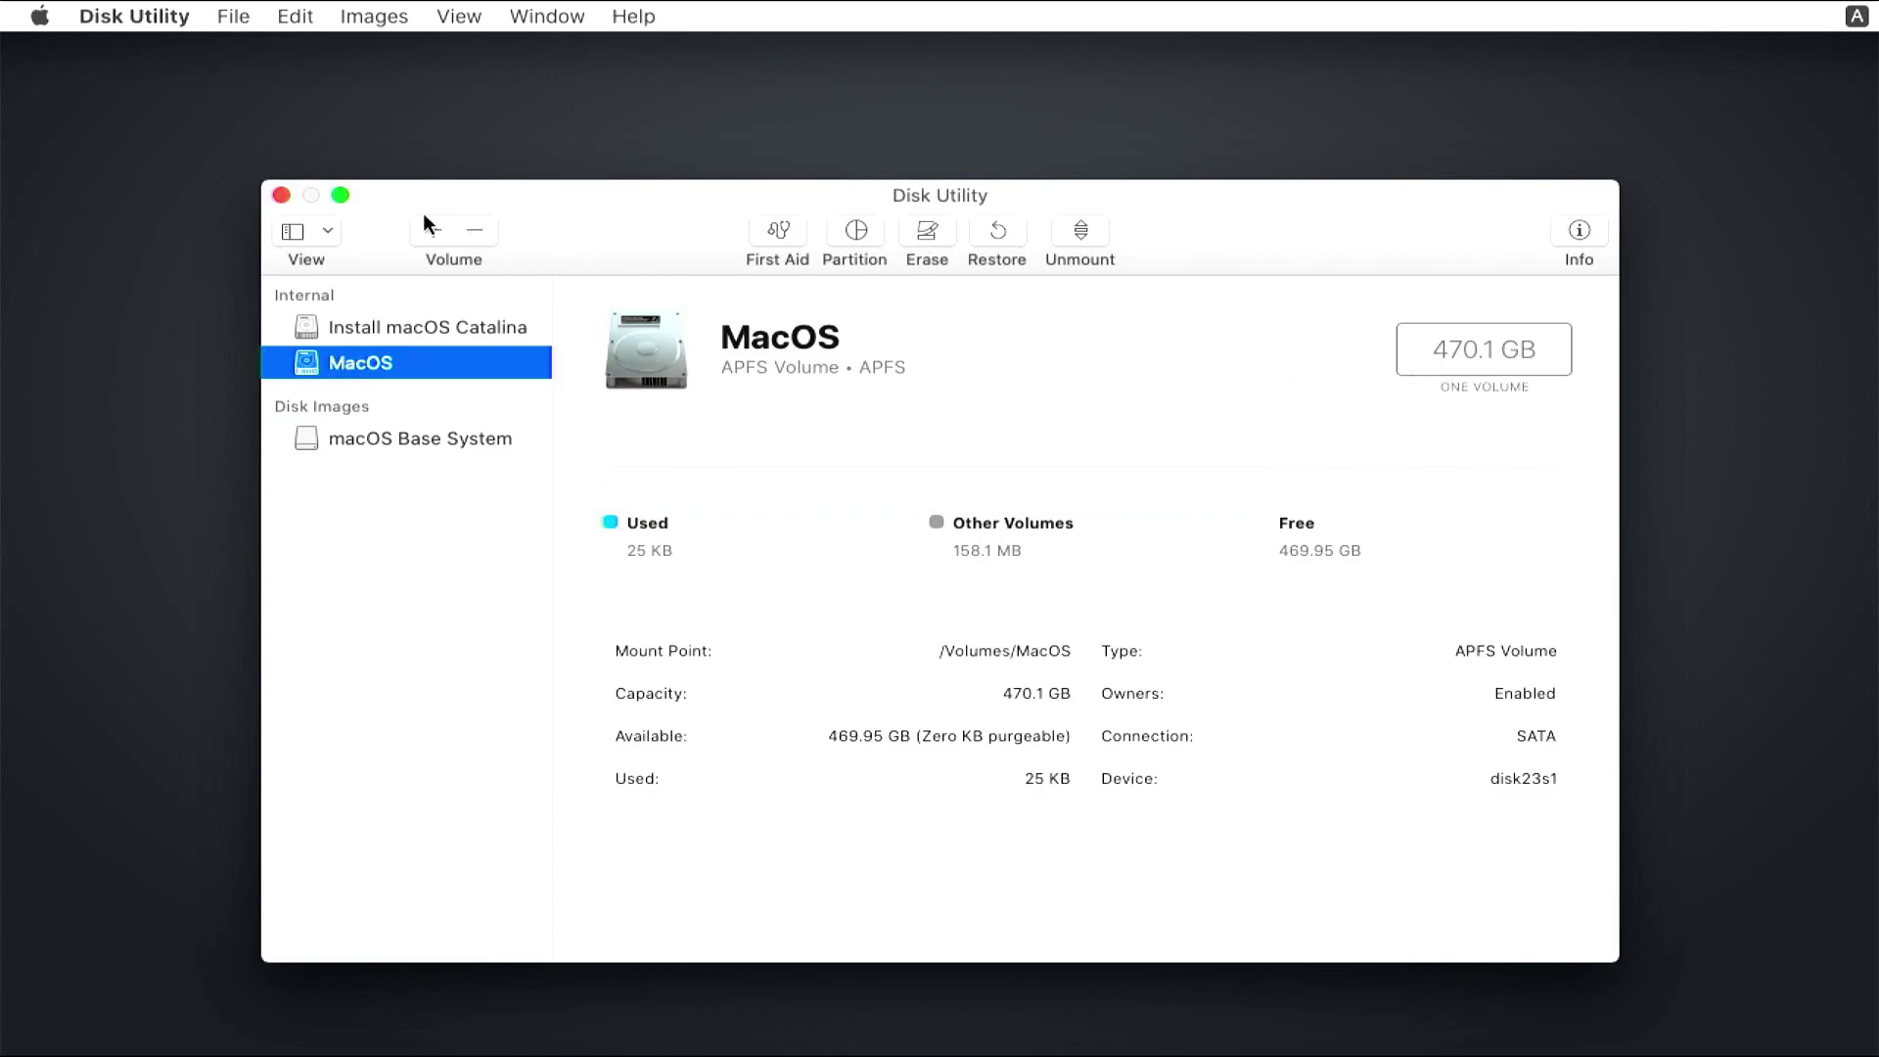
click(281, 195)
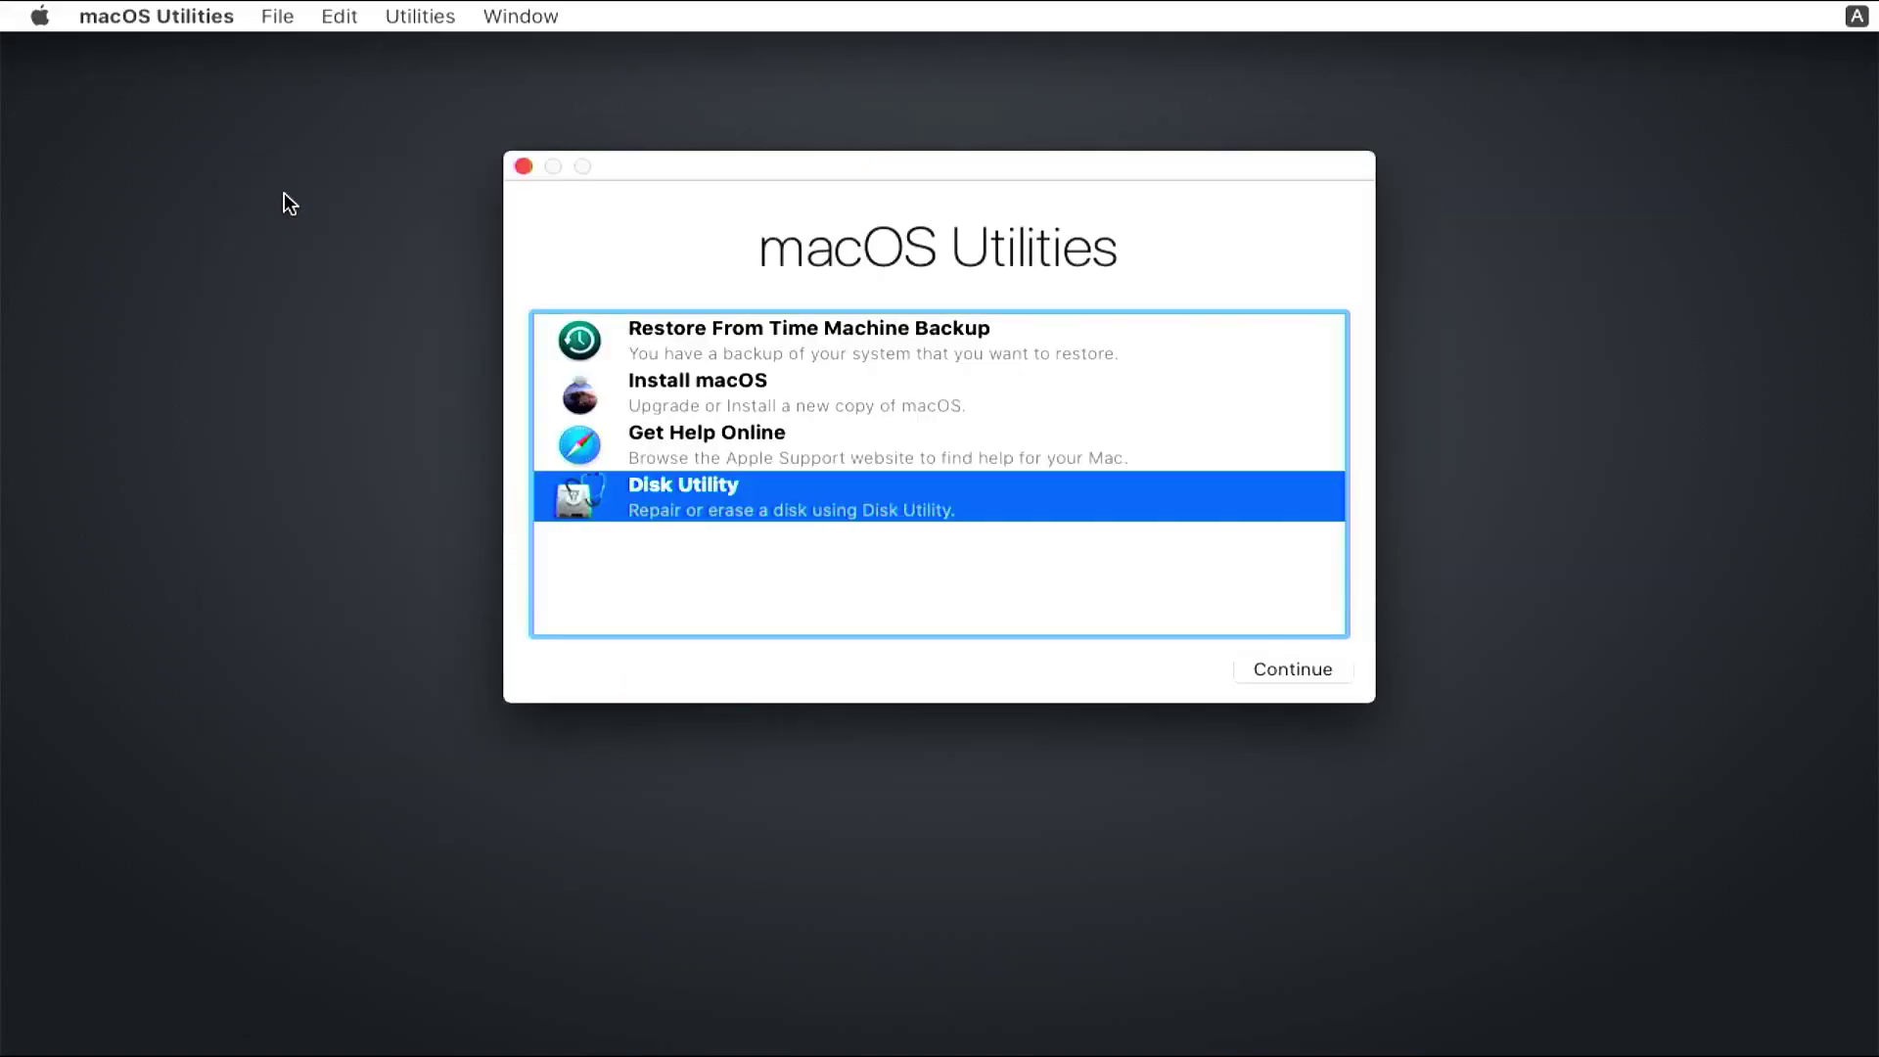
Run Install macOS, agreeing to the license terms, and start installing macOS Catalina on the MacOS disk
click(736, 386)
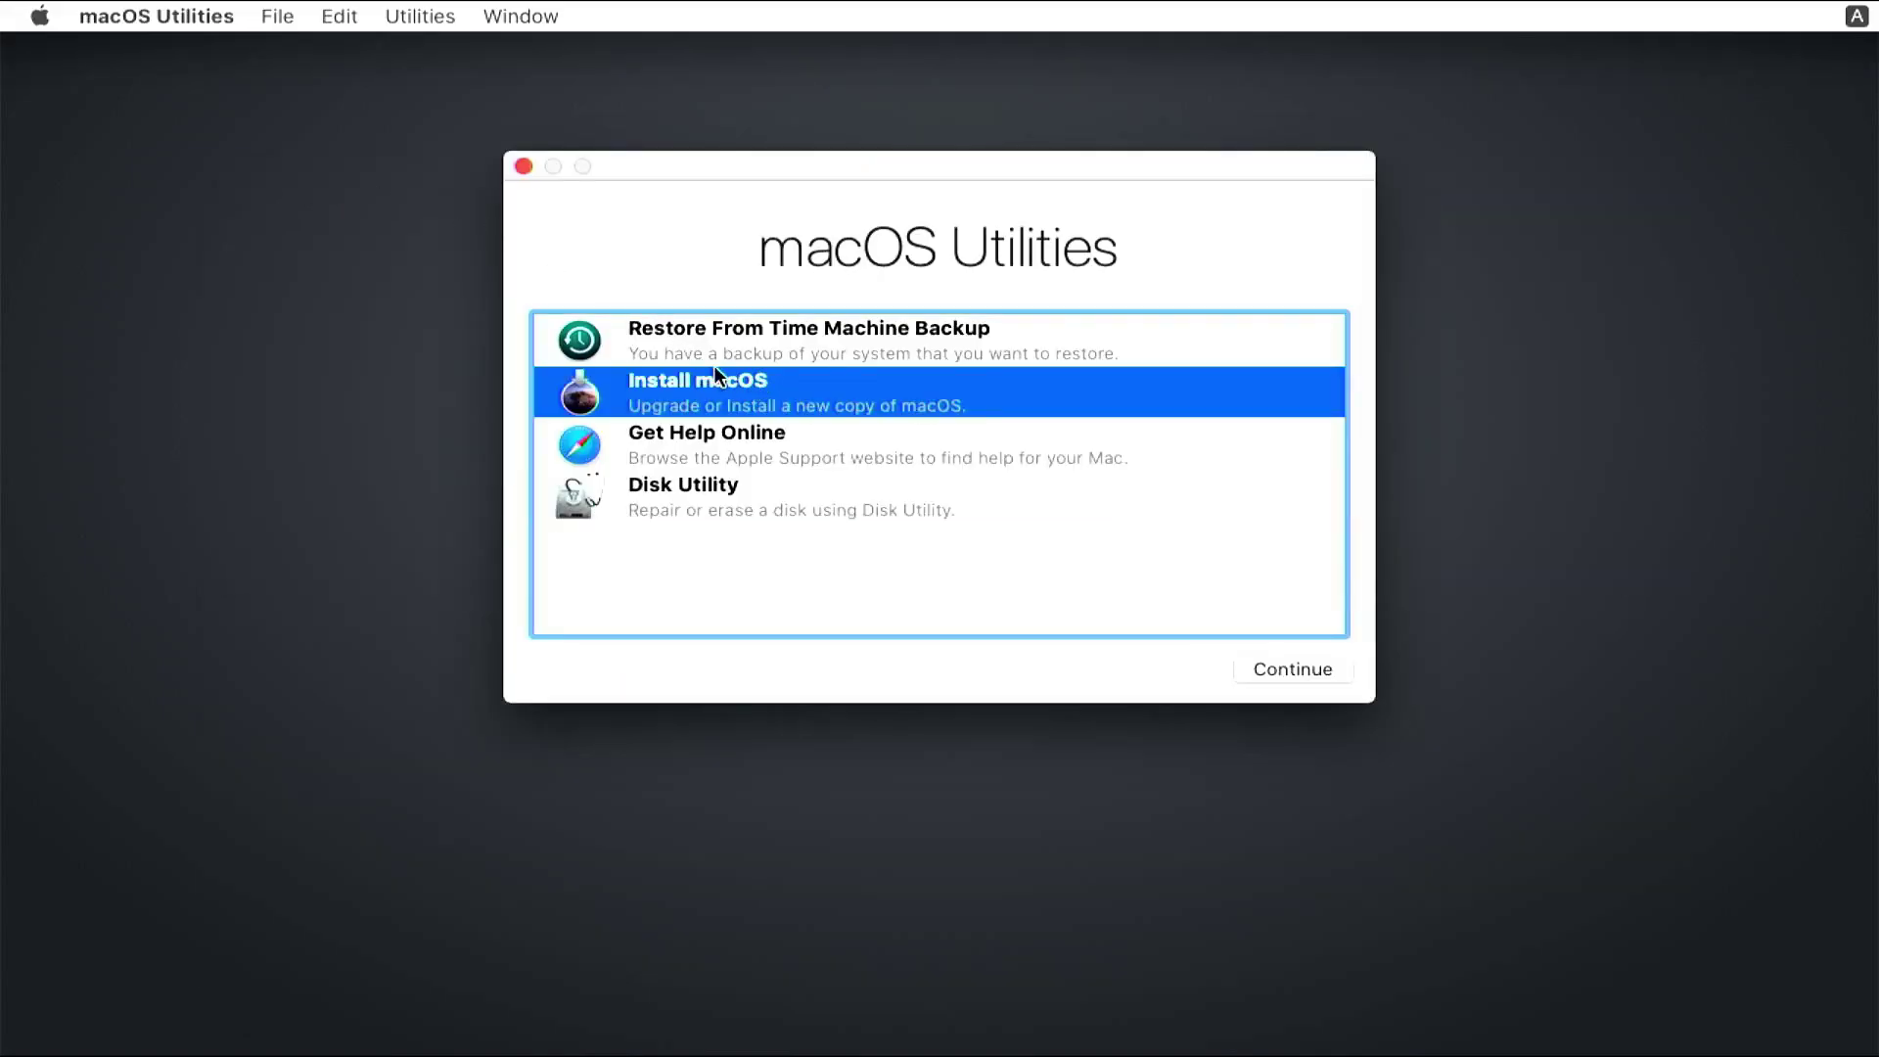
double_click(737, 386)
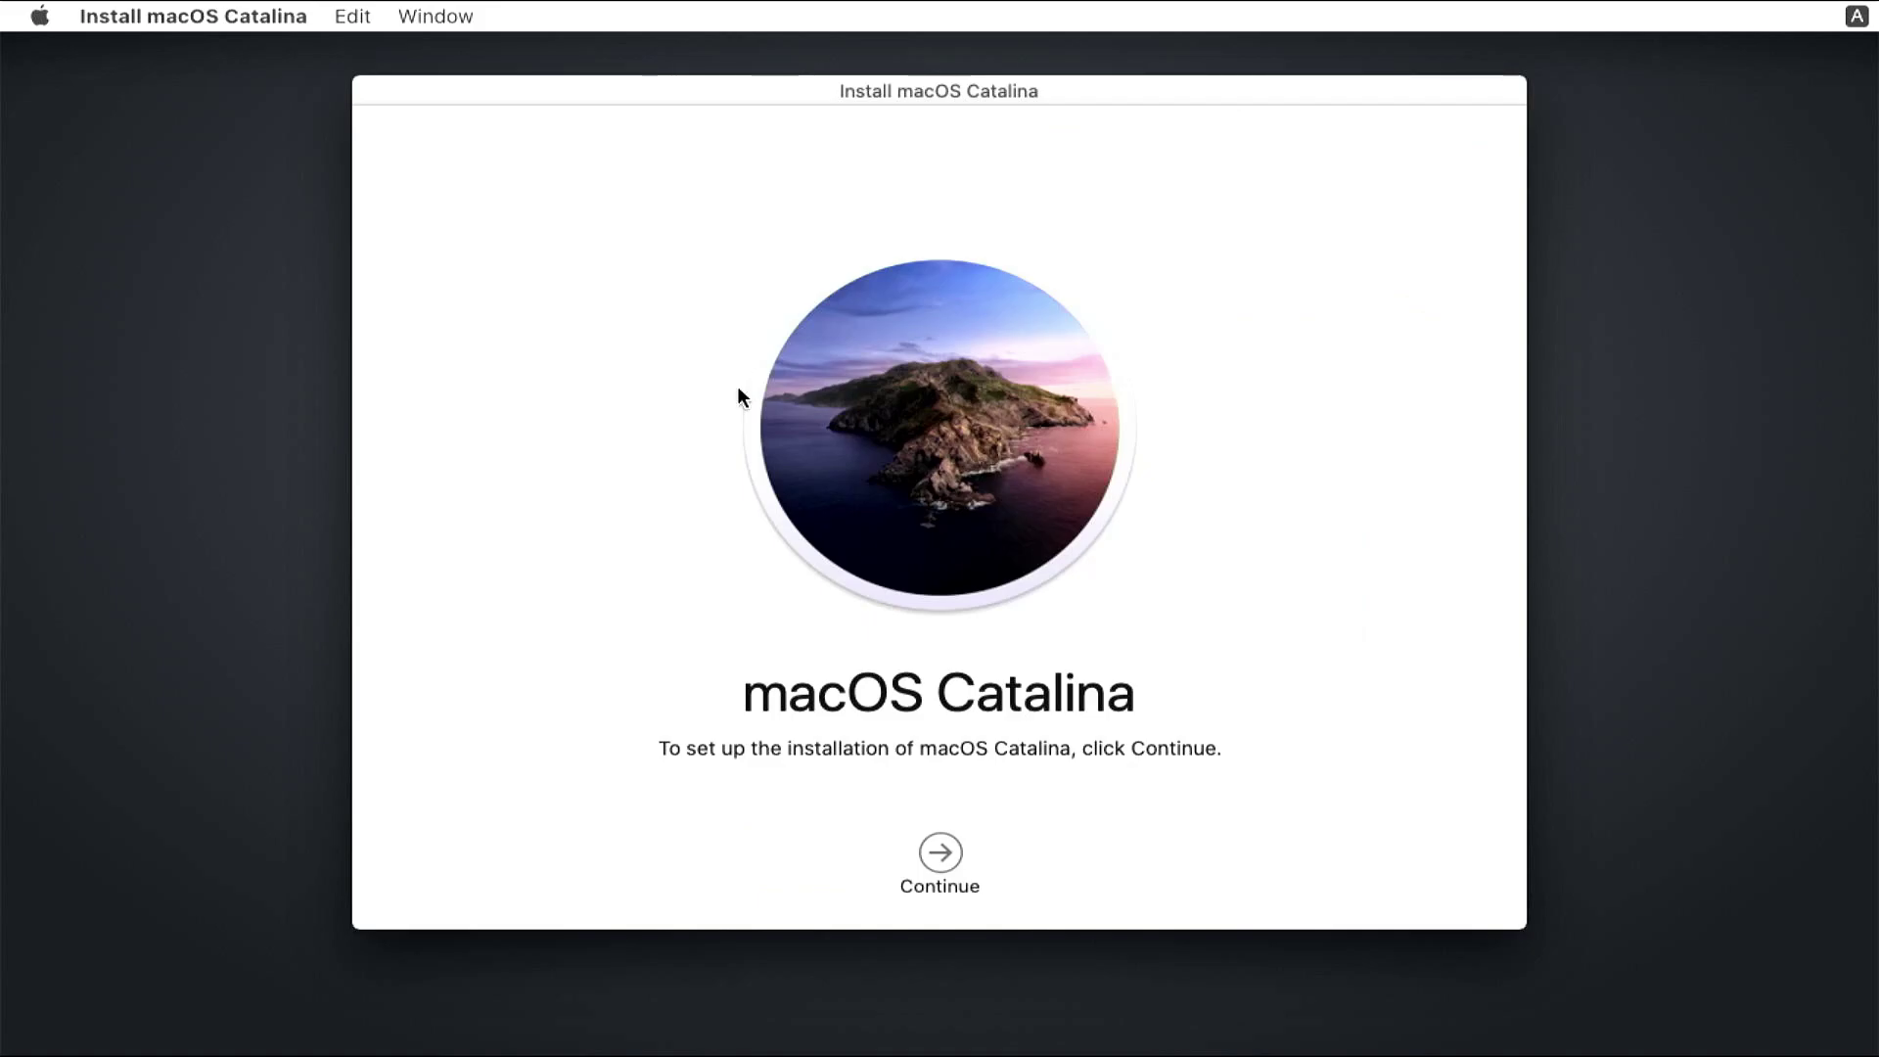
click(940, 857)
click(1005, 851)
click(1176, 243)
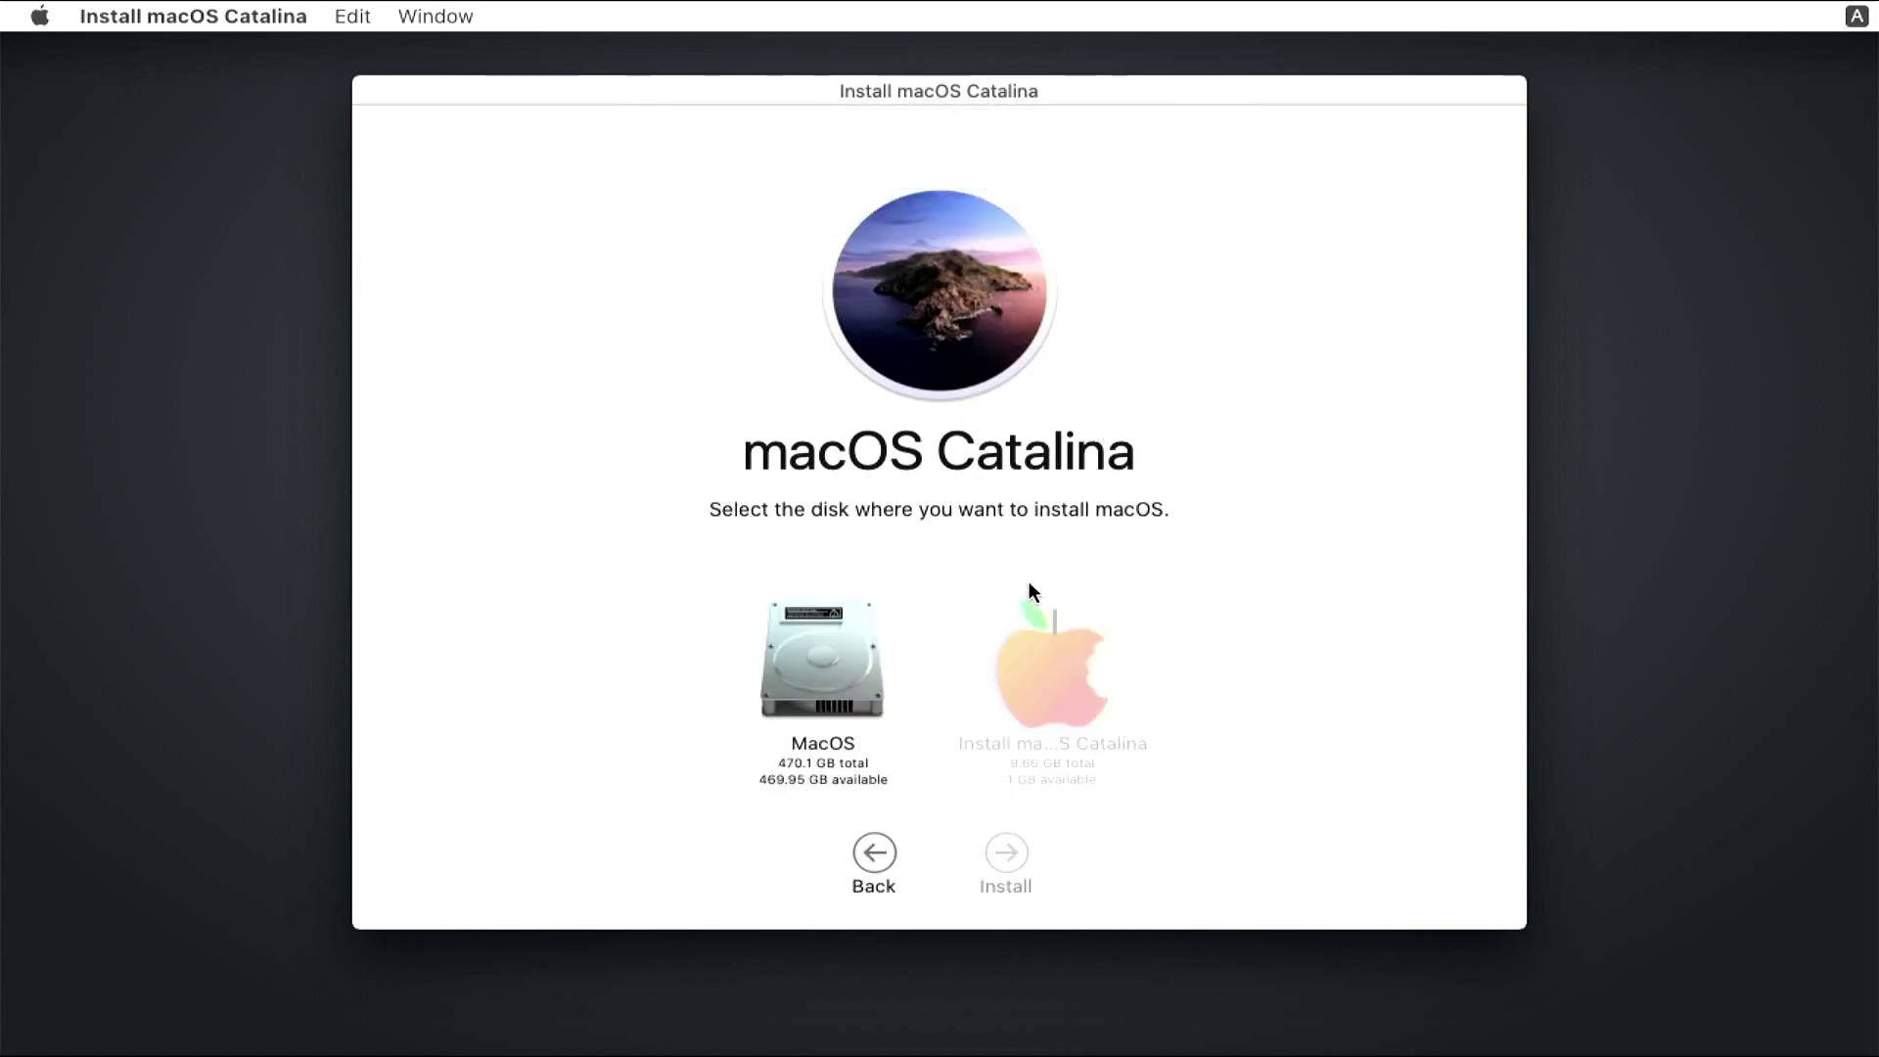
click(818, 681)
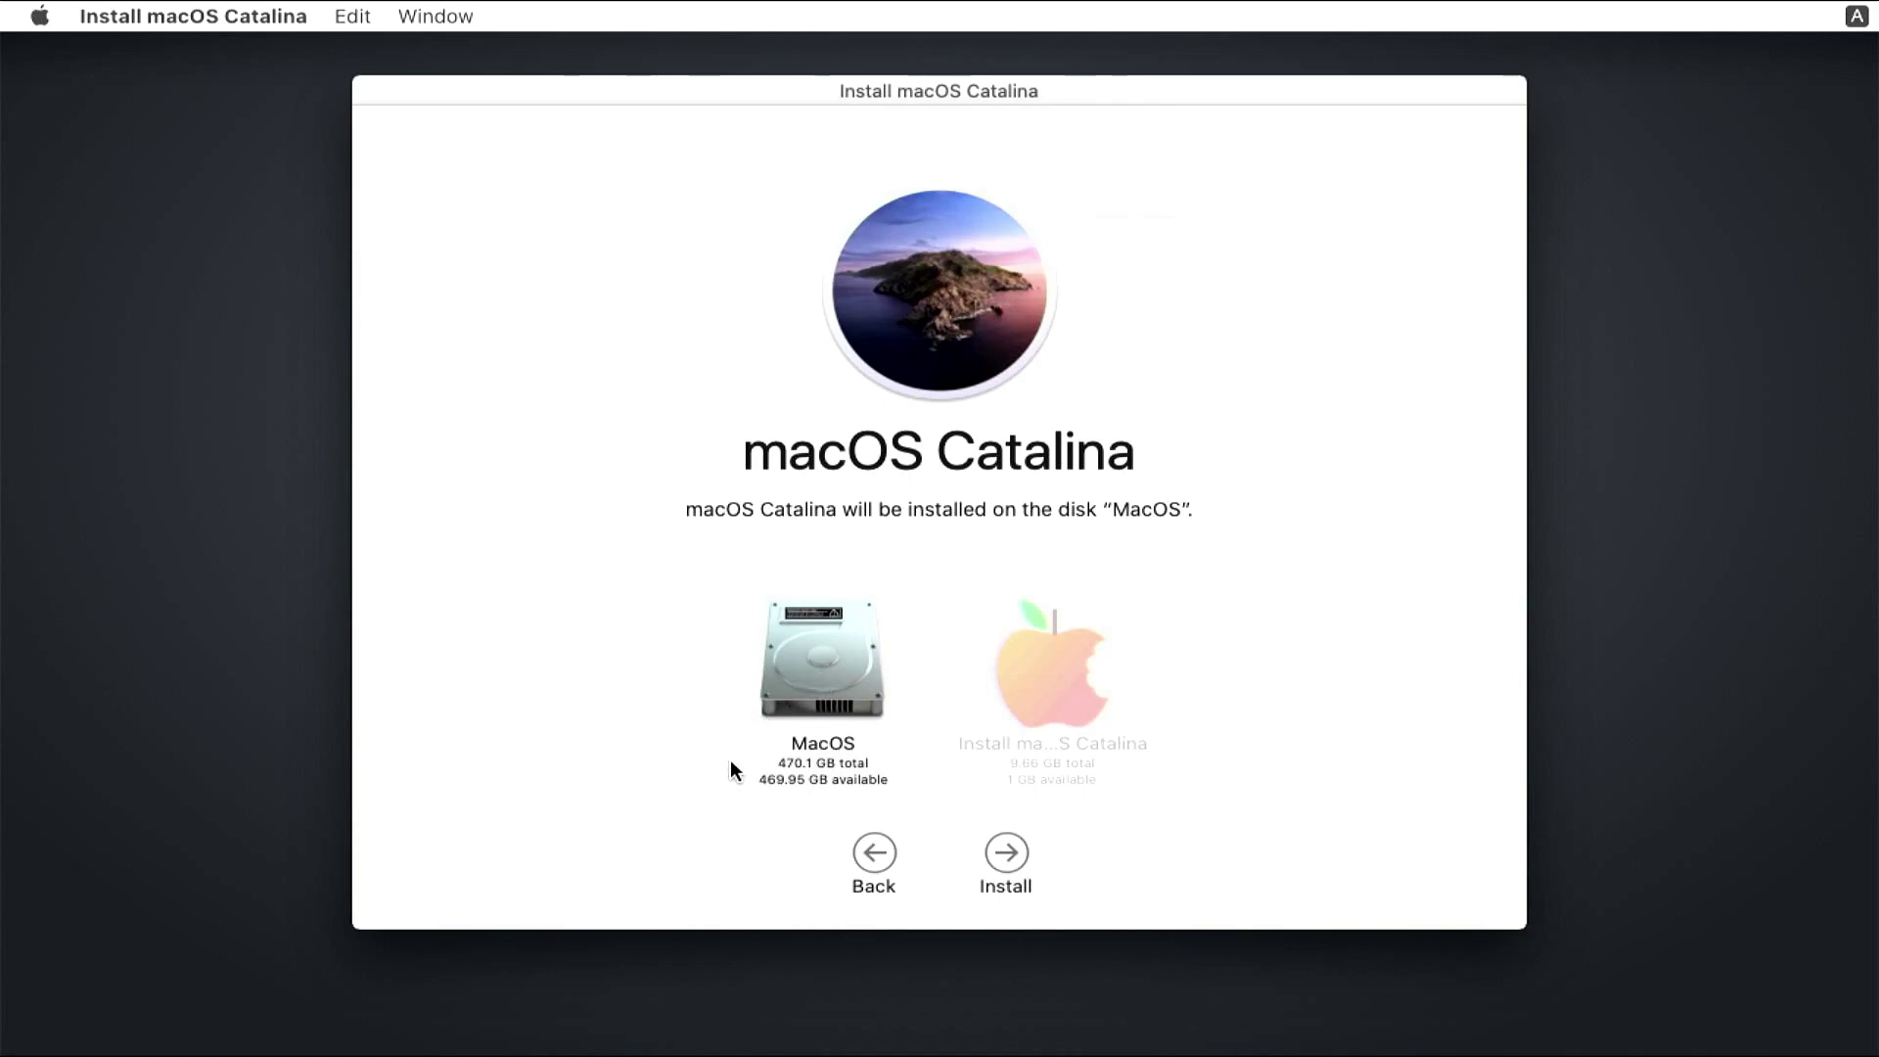
click(1008, 853)
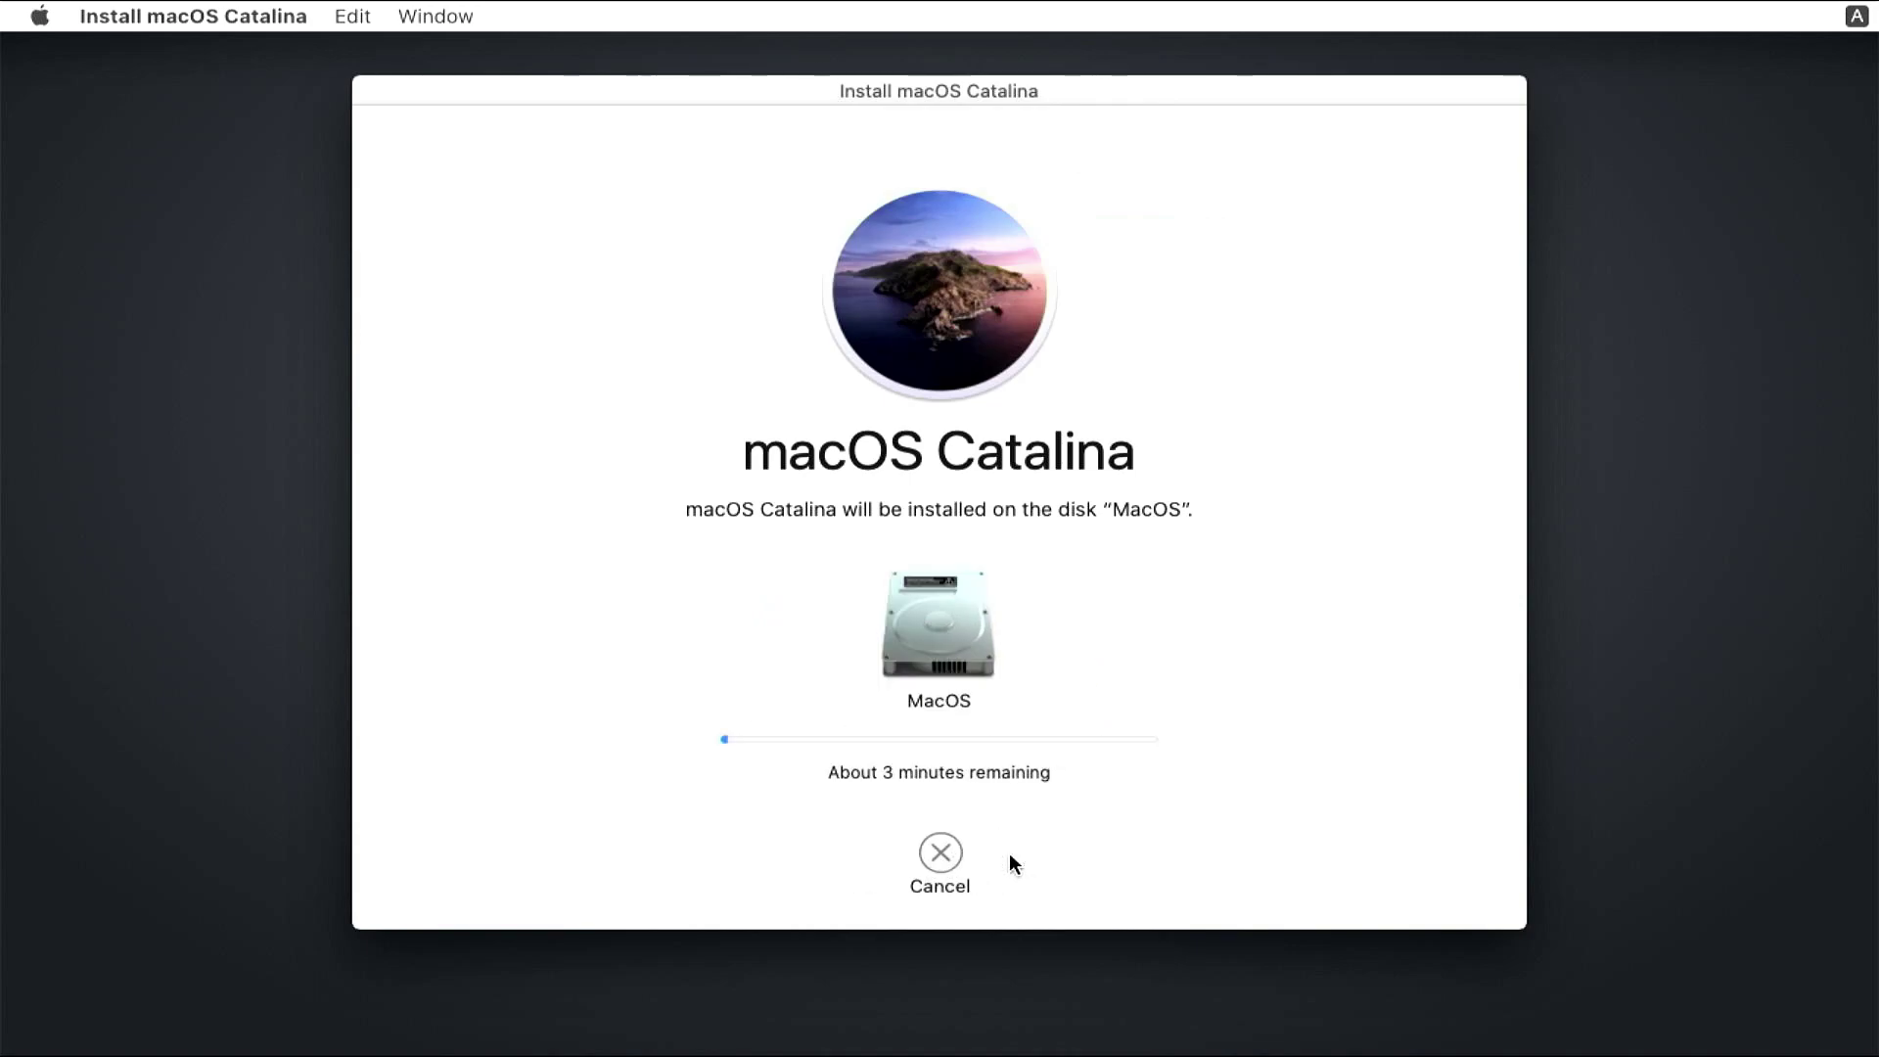